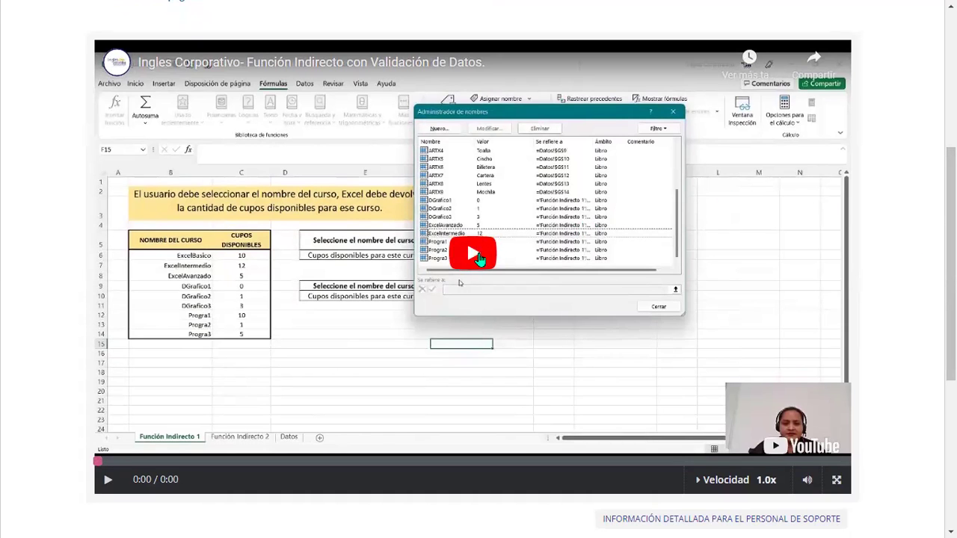
# Step: Play the embedded video on the Indirecto function with data validation and go to the practice template's download link
pyautogui.click(479, 256)
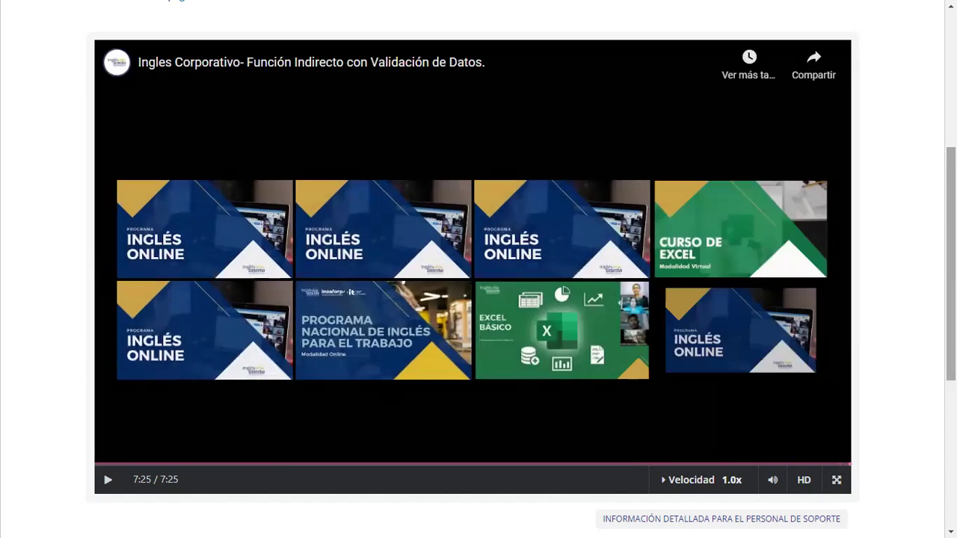
pyautogui.scroll(-3, 669, 303)
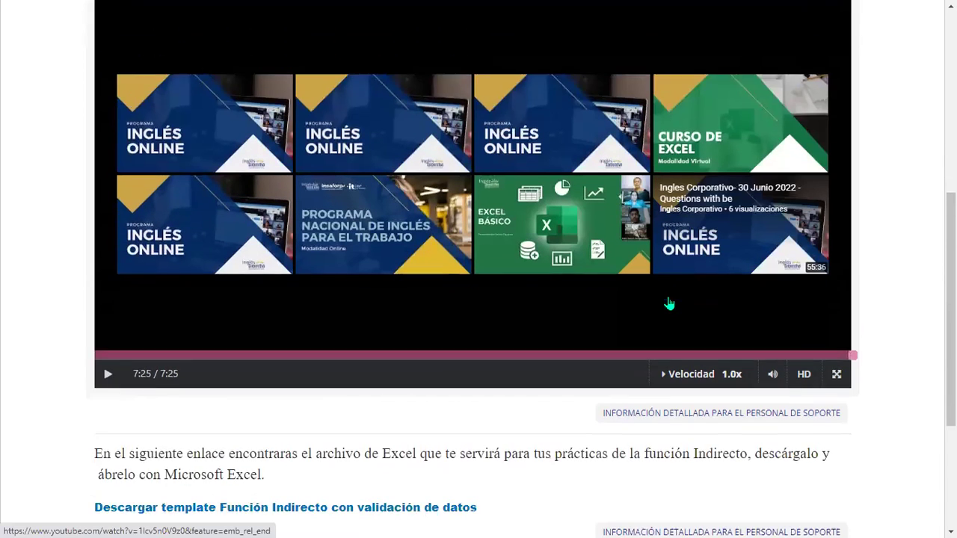
pyautogui.scroll(-2, 575, 260)
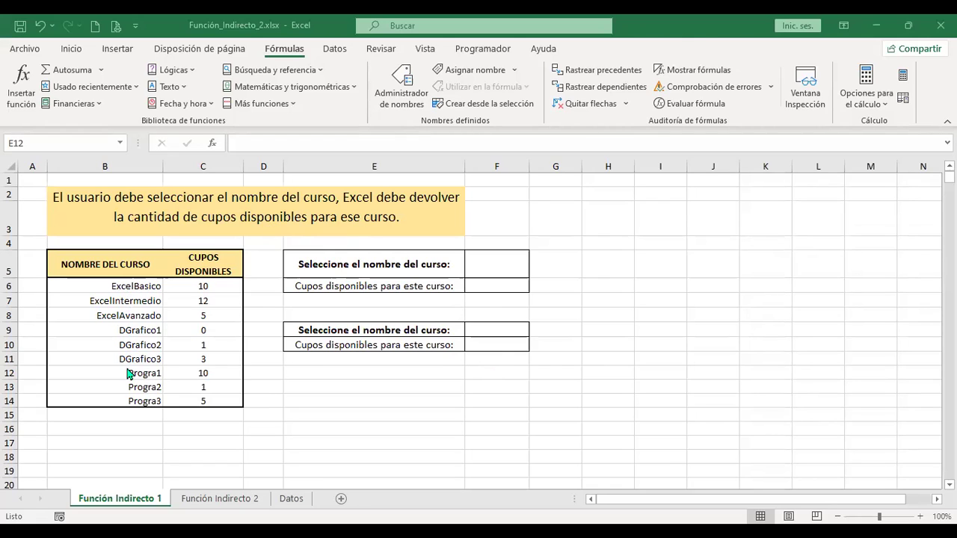
pyautogui.click(498, 285)
pyautogui.click(498, 267)
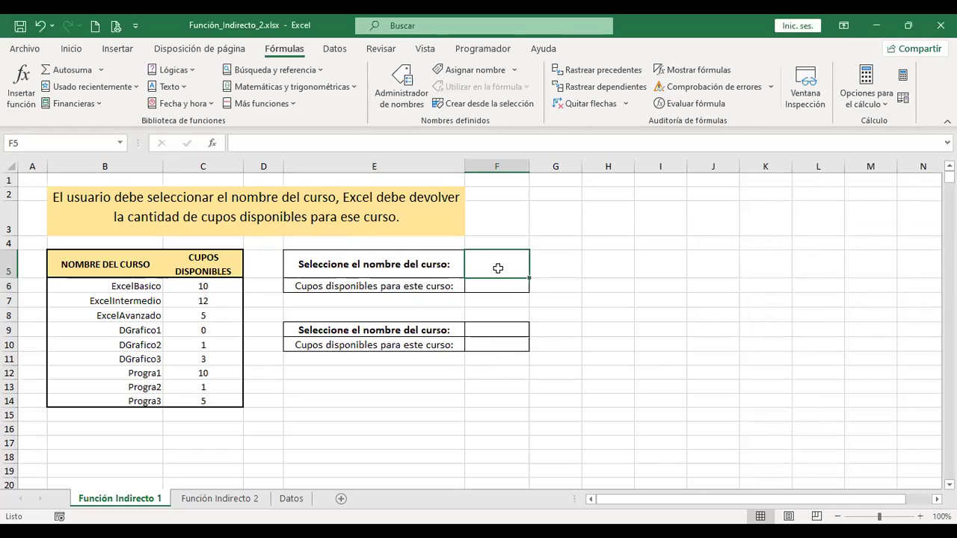
pyautogui.click(505, 328)
pyautogui.click(507, 341)
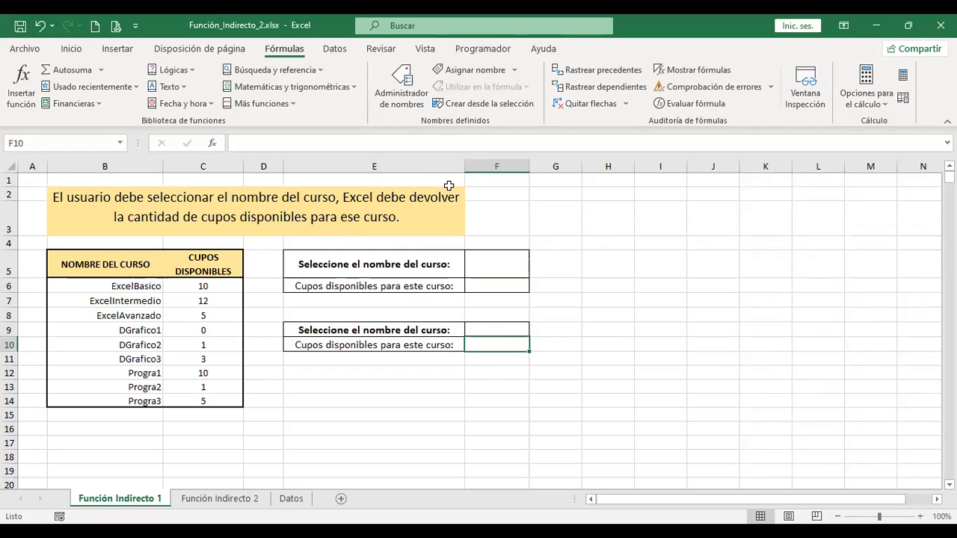
# Step: Check the Name Manager and the Name Box list for existing defined names in the workbook
pyautogui.click(401, 93)
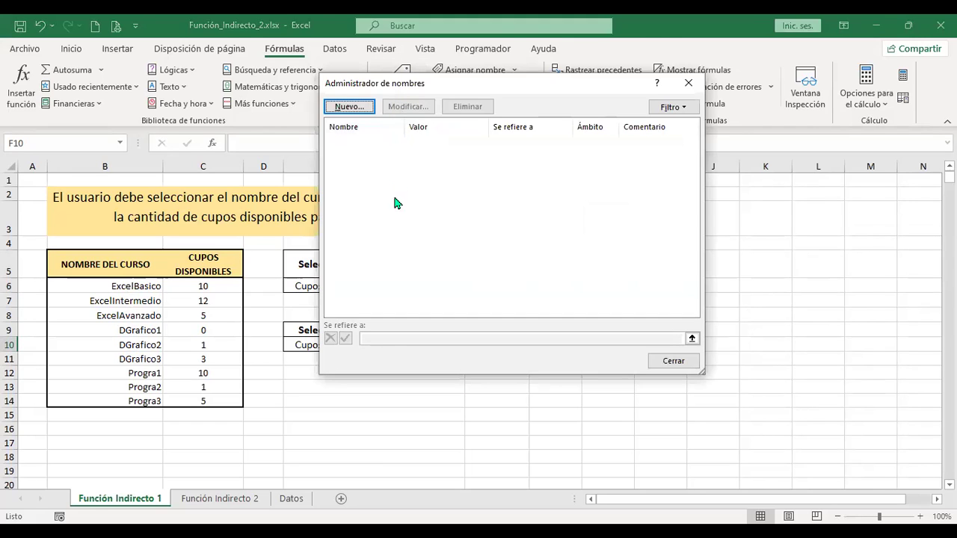
pyautogui.click(675, 364)
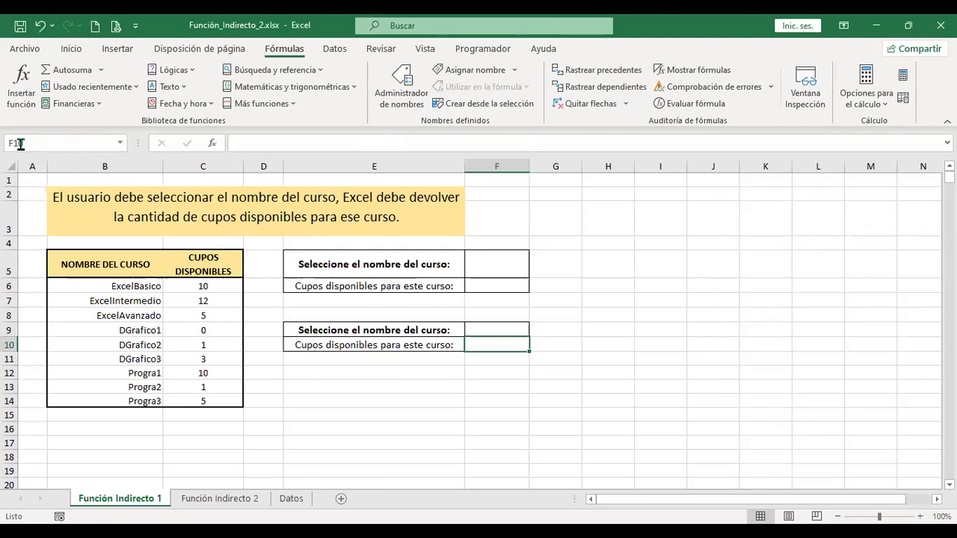
pyautogui.click(119, 143)
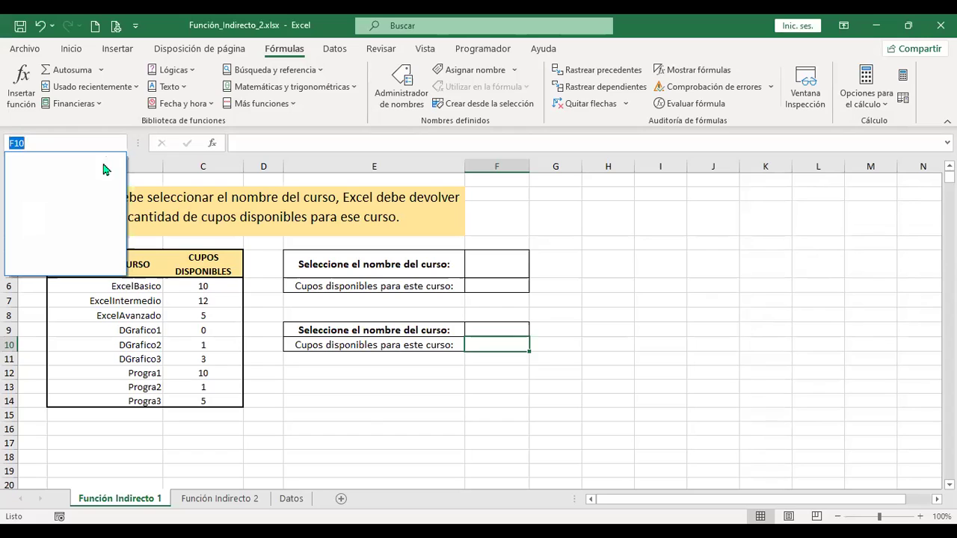
pyautogui.click(579, 280)
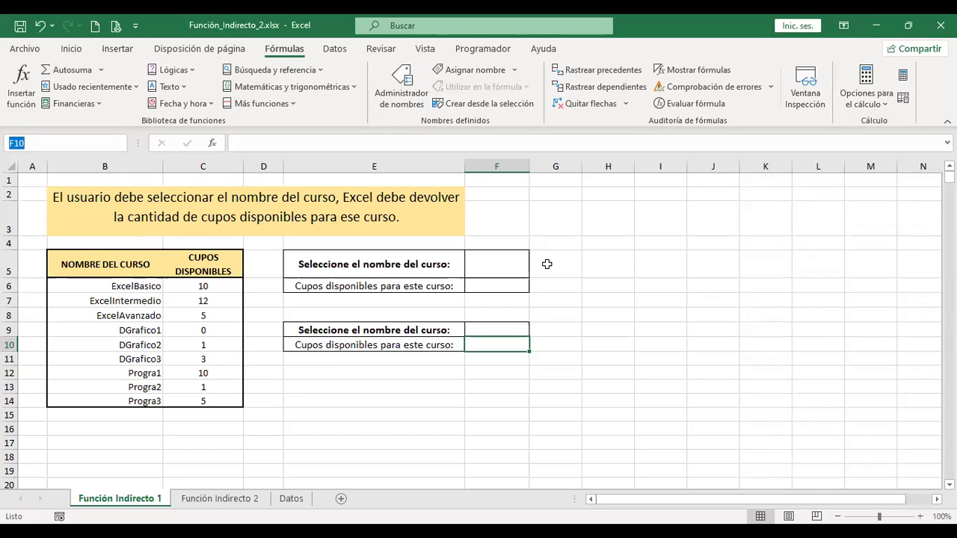
pyautogui.click(495, 261)
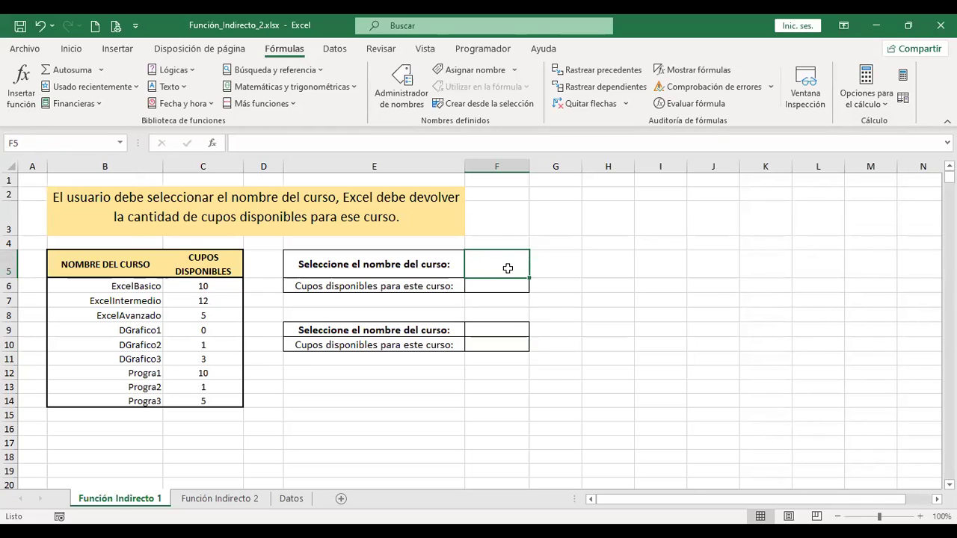
pyautogui.click(496, 328)
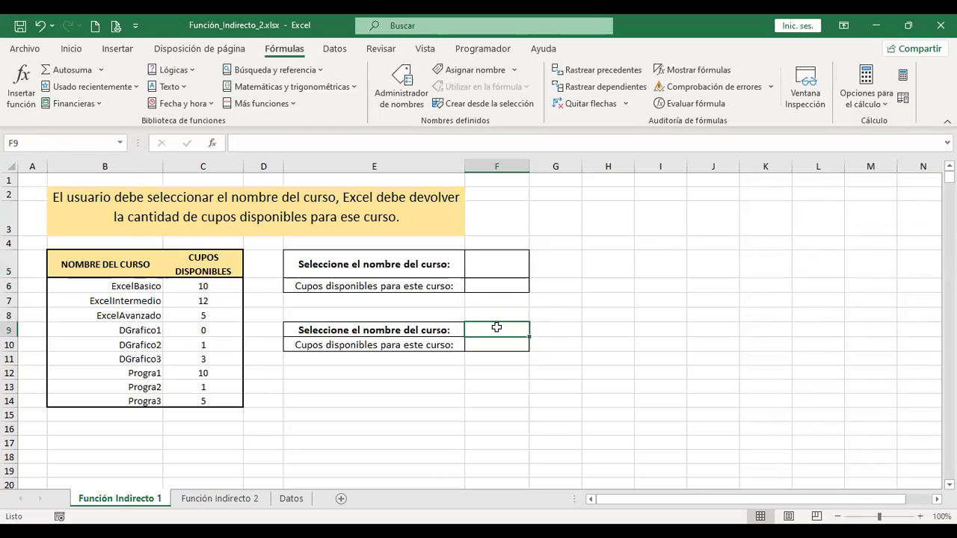
pyautogui.click(496, 286)
pyautogui.click(498, 344)
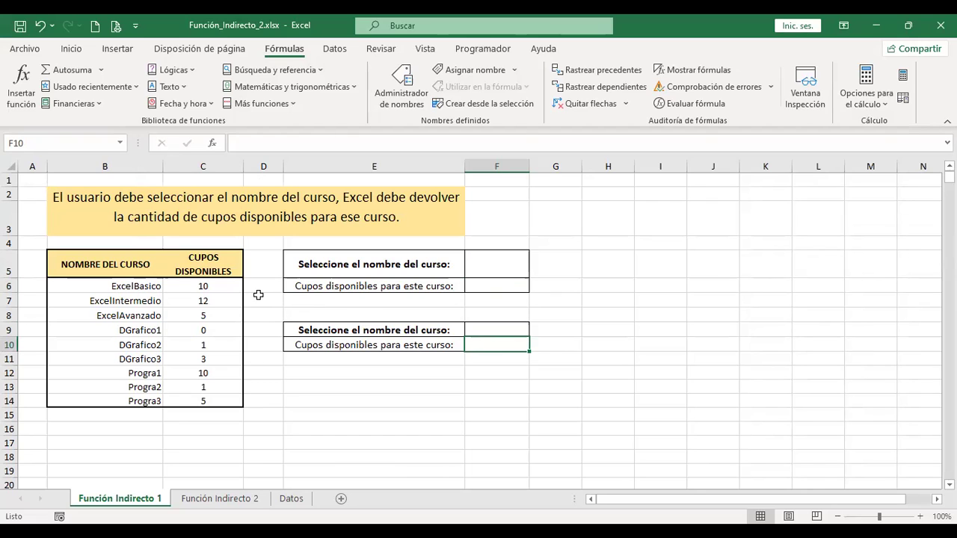
# Step: Create defined names from the course table range B6:C14, using the left column values as names
pyautogui.moveTo(136, 285); pyautogui.dragTo(201, 397)
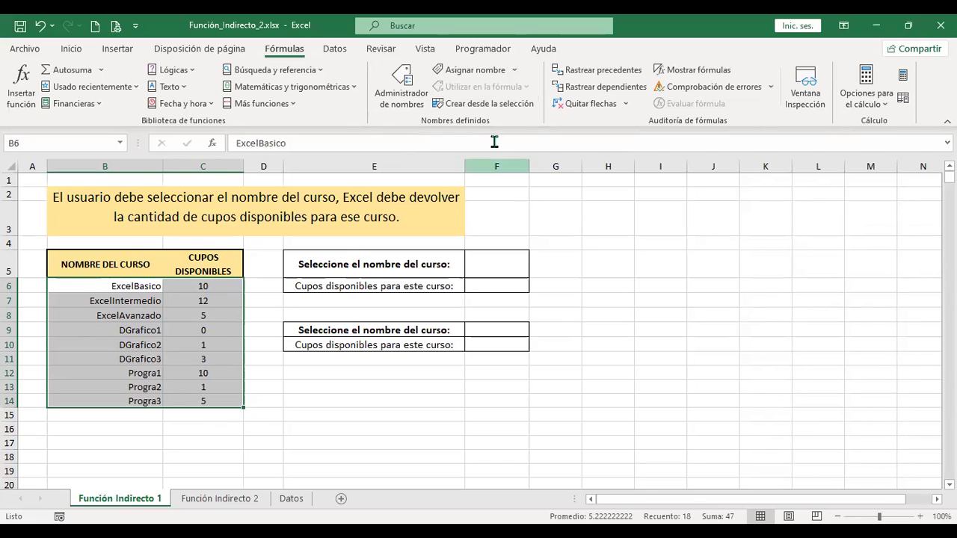
pyautogui.click(493, 109)
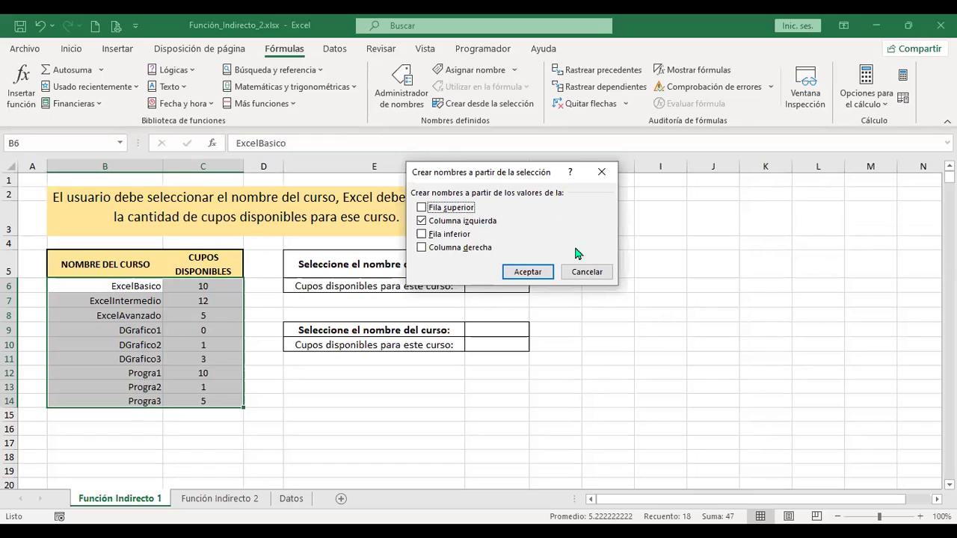
pyautogui.click(532, 277)
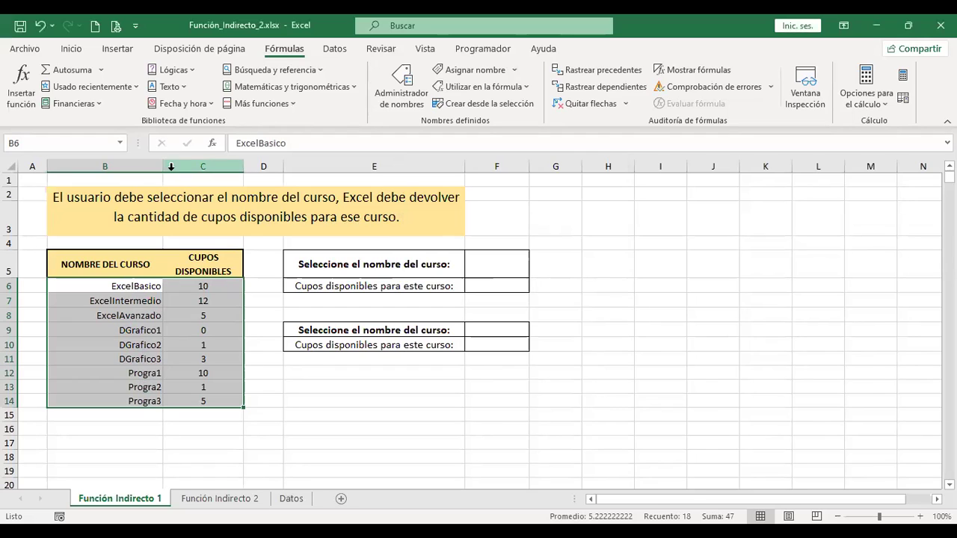
# Step: Review the course names in the Name Box list and Name Manager, widening the reference column to read each name's cell reference
pyautogui.click(120, 144)
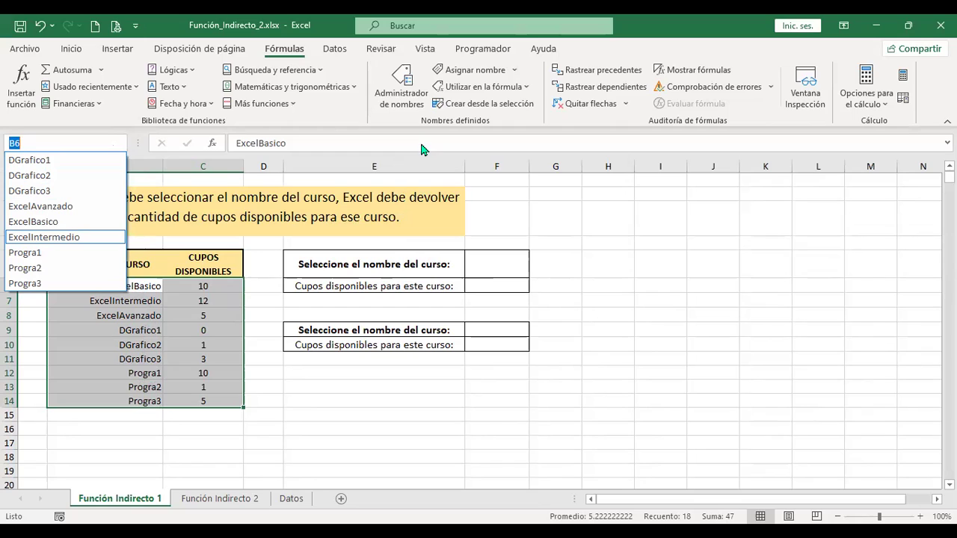
pyautogui.click(409, 88)
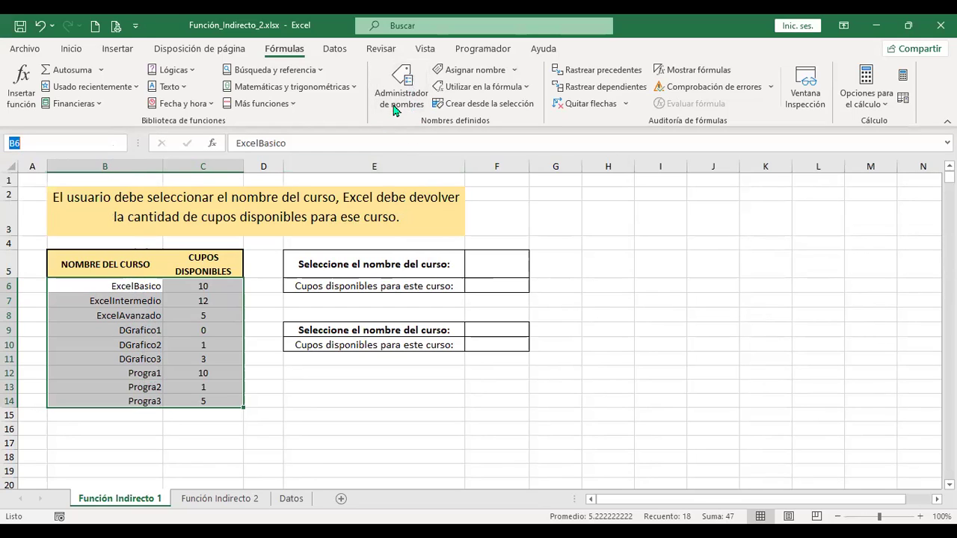
pyautogui.click(396, 104)
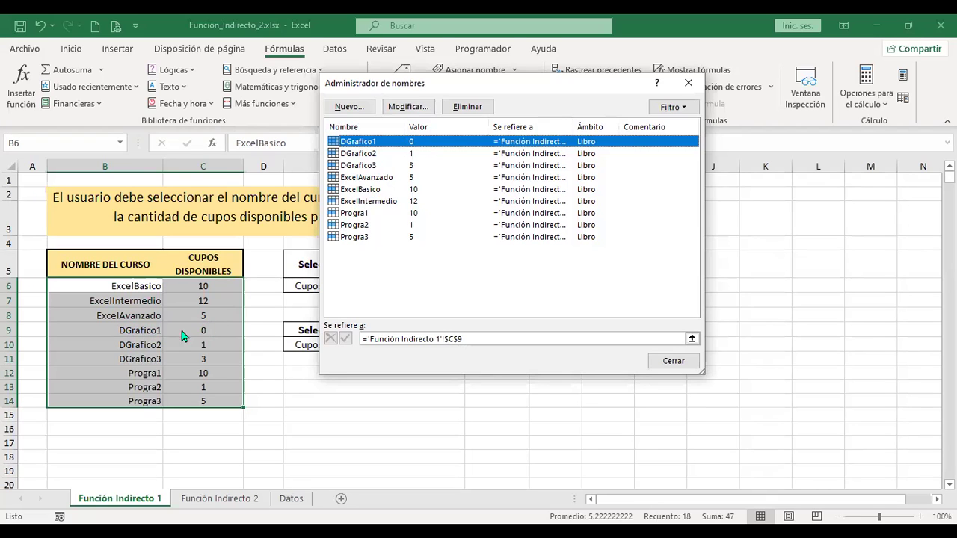
pyautogui.click(374, 156)
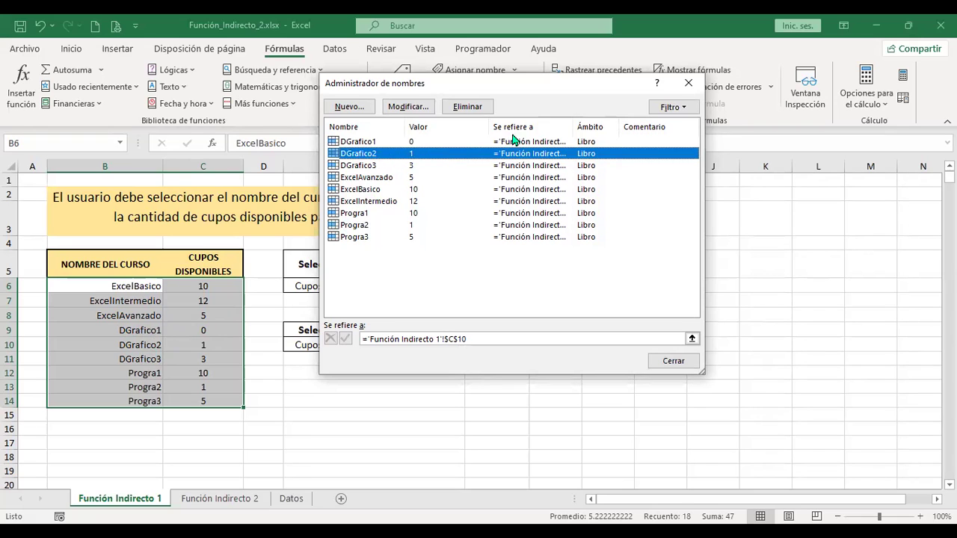
pyautogui.click(373, 167)
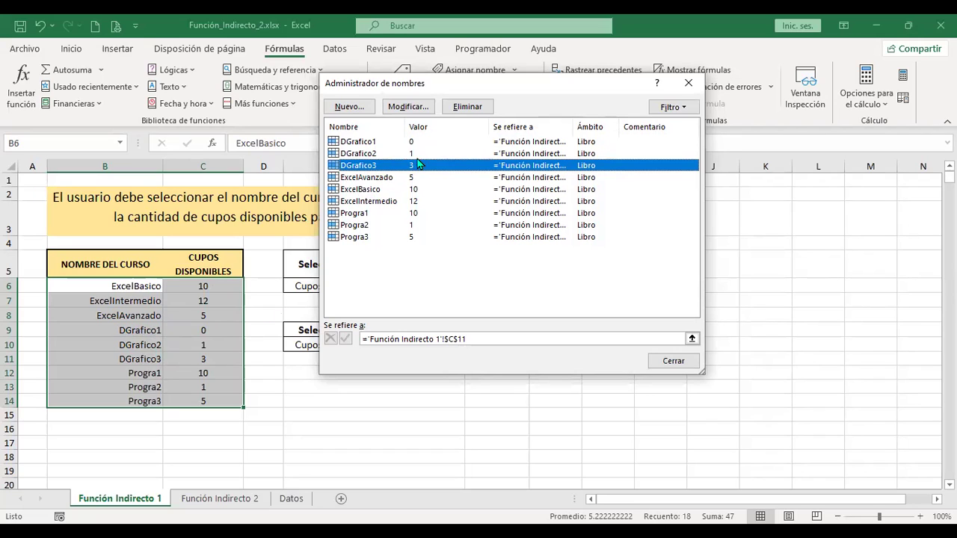
pyautogui.click(385, 180)
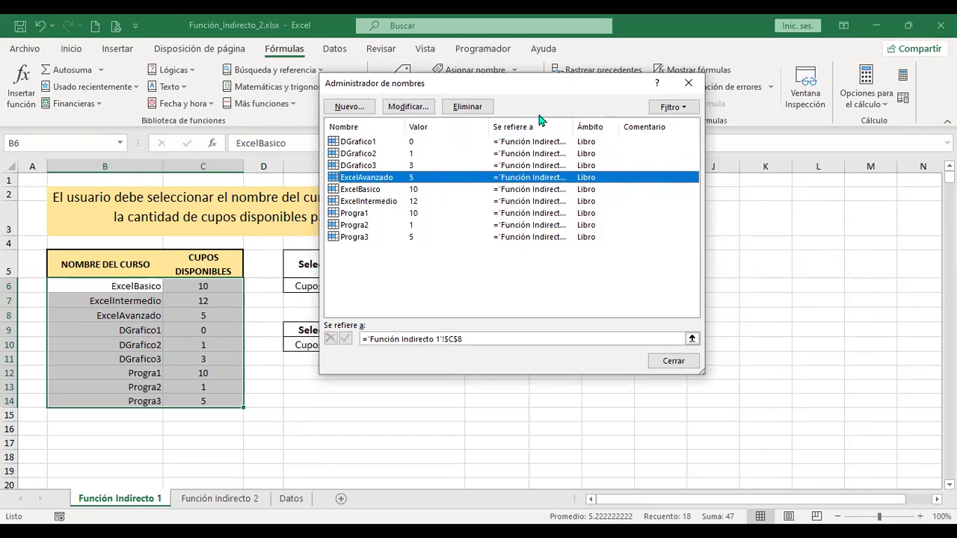
pyautogui.moveTo(572, 125); pyautogui.dragTo(612, 136)
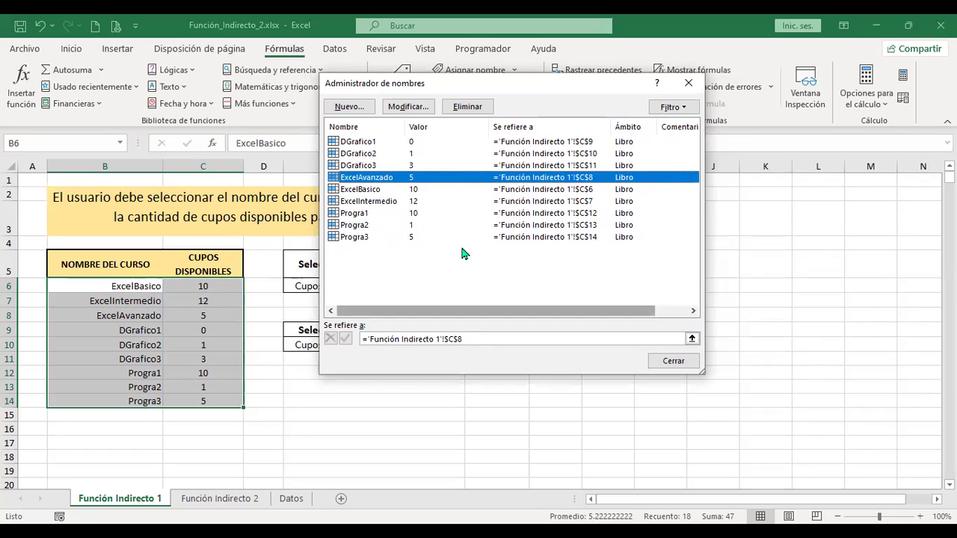
pyautogui.click(376, 192)
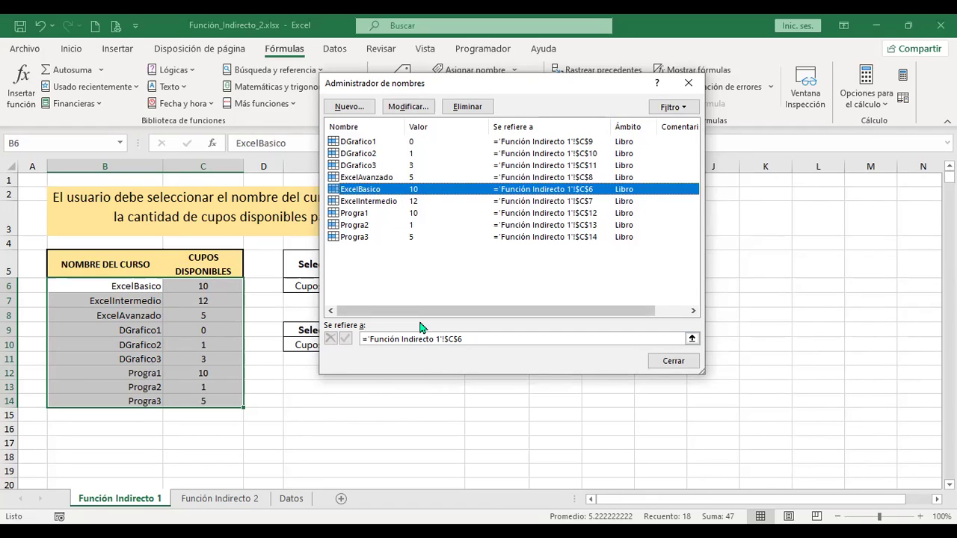
pyautogui.moveTo(521, 87); pyautogui.dragTo(515, 175)
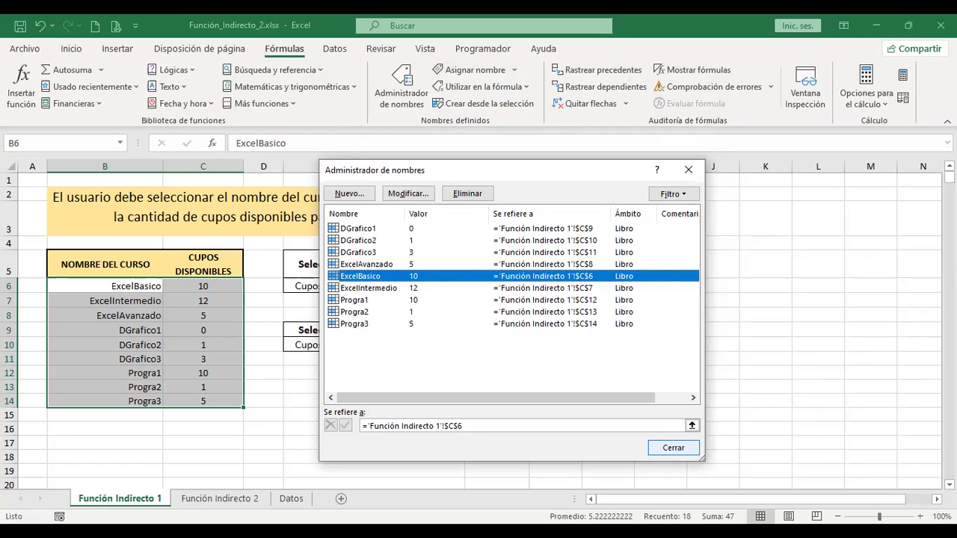
pyautogui.click(673, 448)
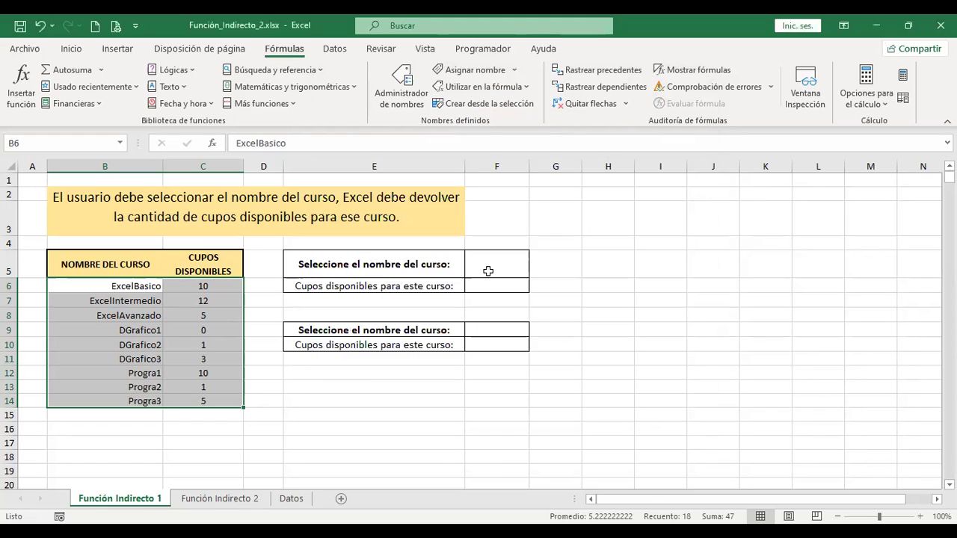
# Step: Add list-type data validation to cell F5 with source =$B$6:$B$14, and display the cell's course options
pyautogui.click(494, 259)
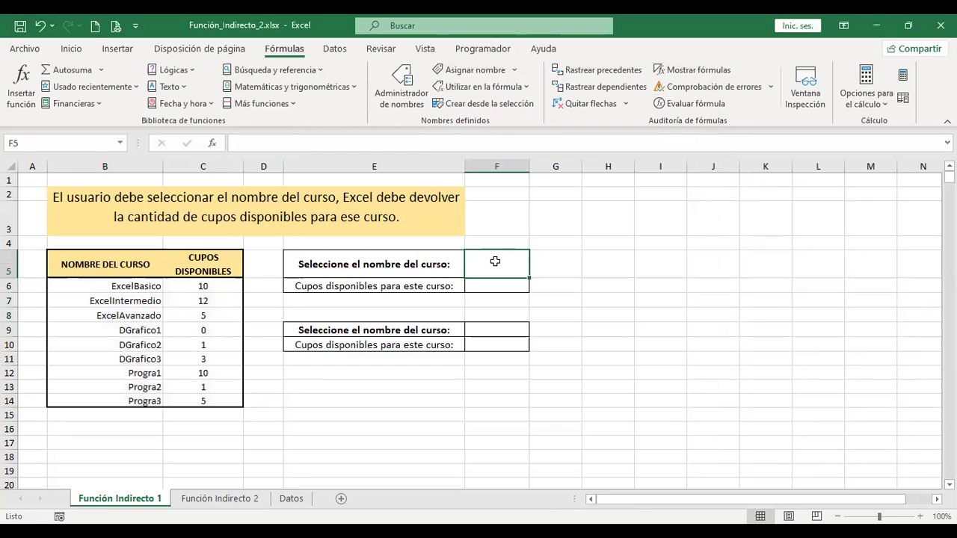
pyautogui.click(337, 51)
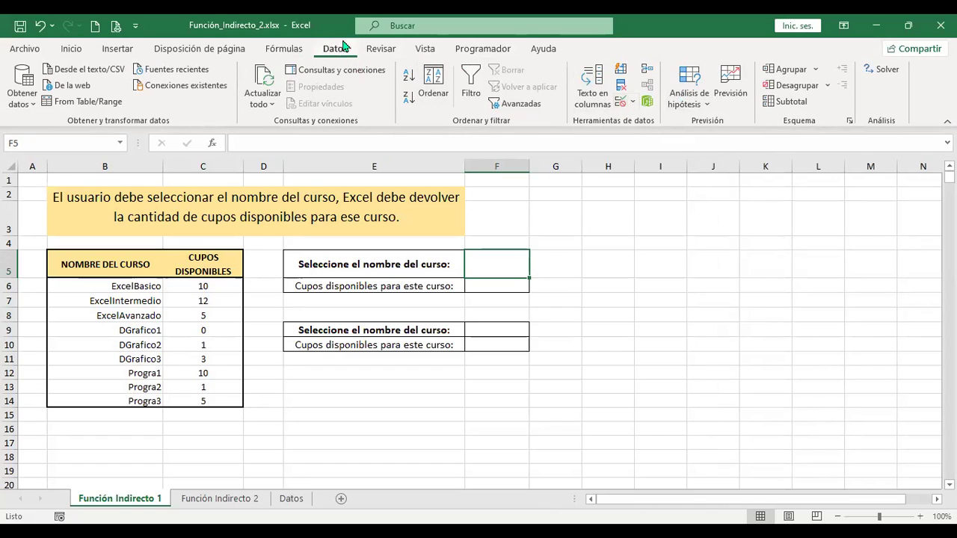
pyautogui.click(620, 103)
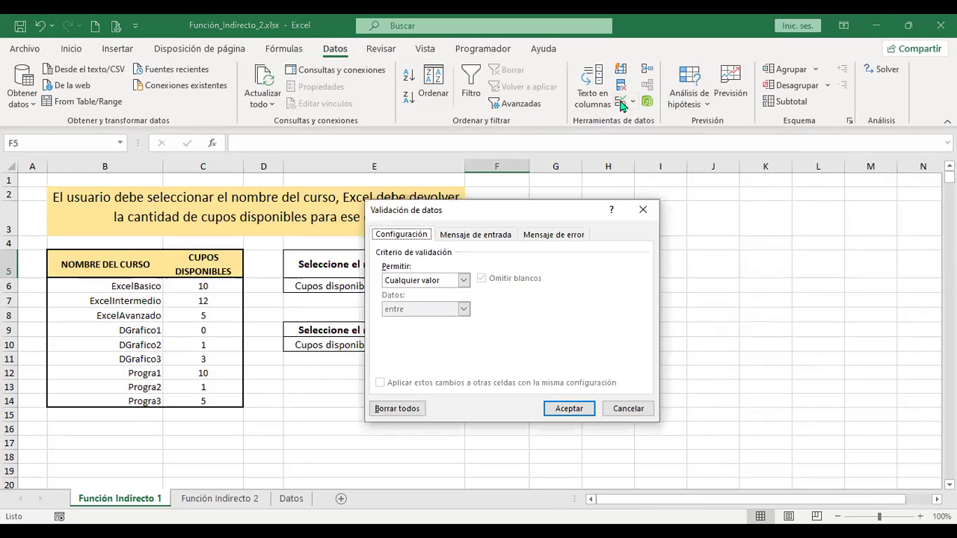
pyautogui.click(464, 280)
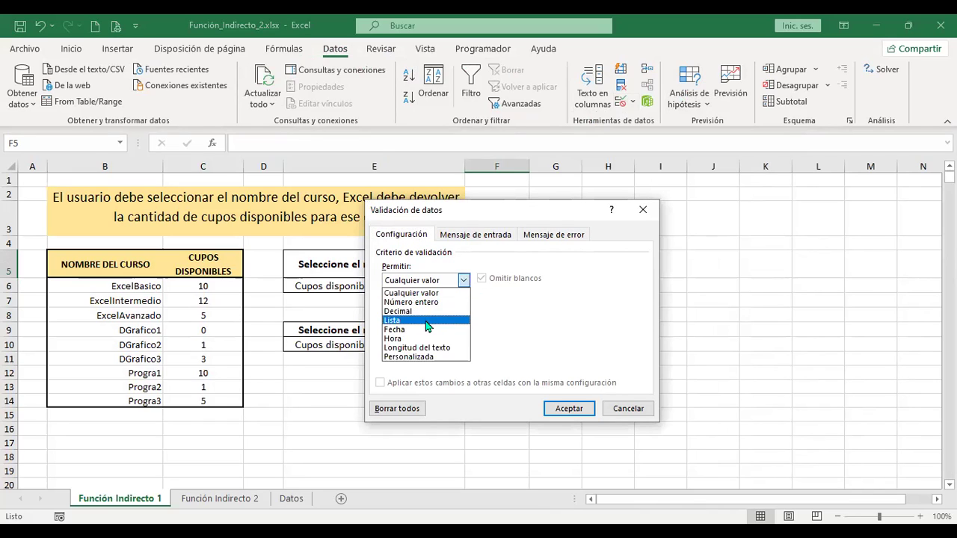
pyautogui.click(428, 322)
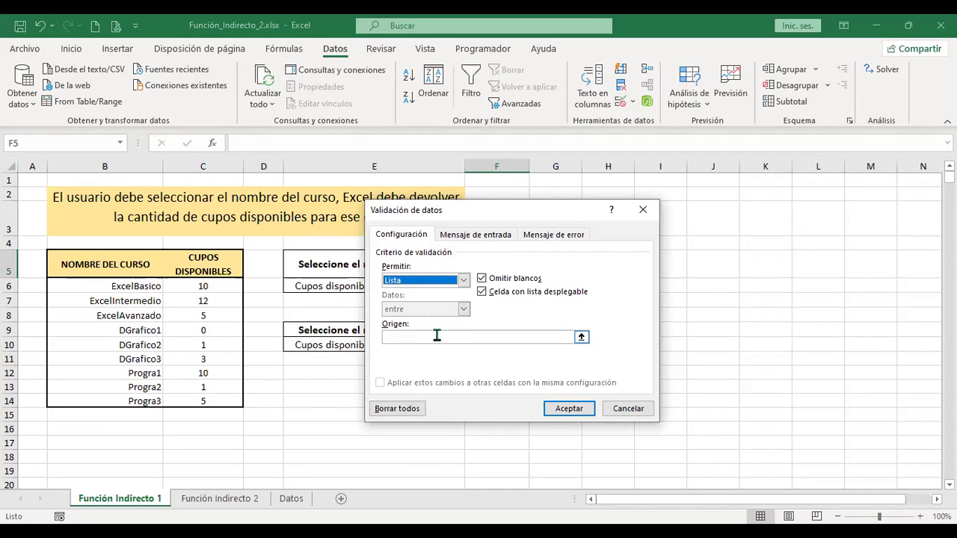
pyautogui.click(437, 335)
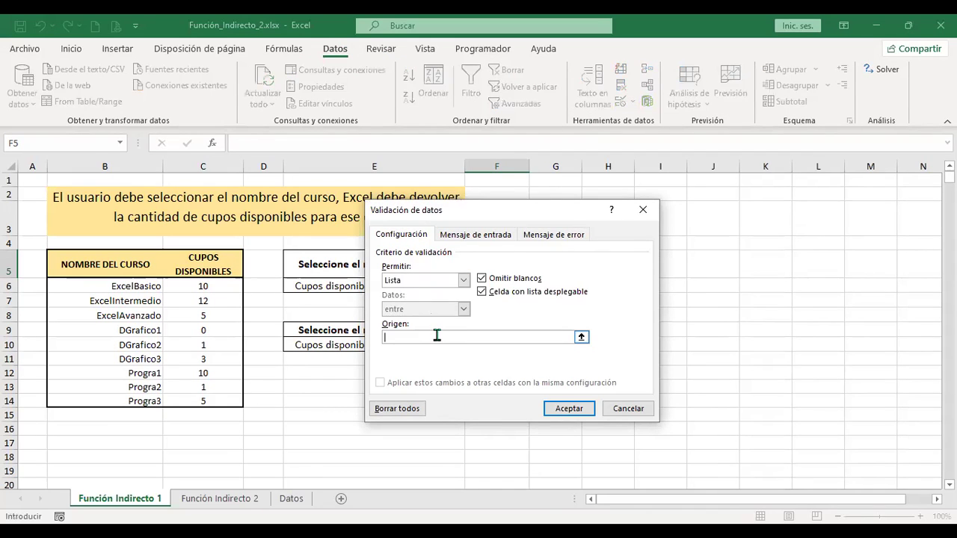
pyautogui.click(143, 285)
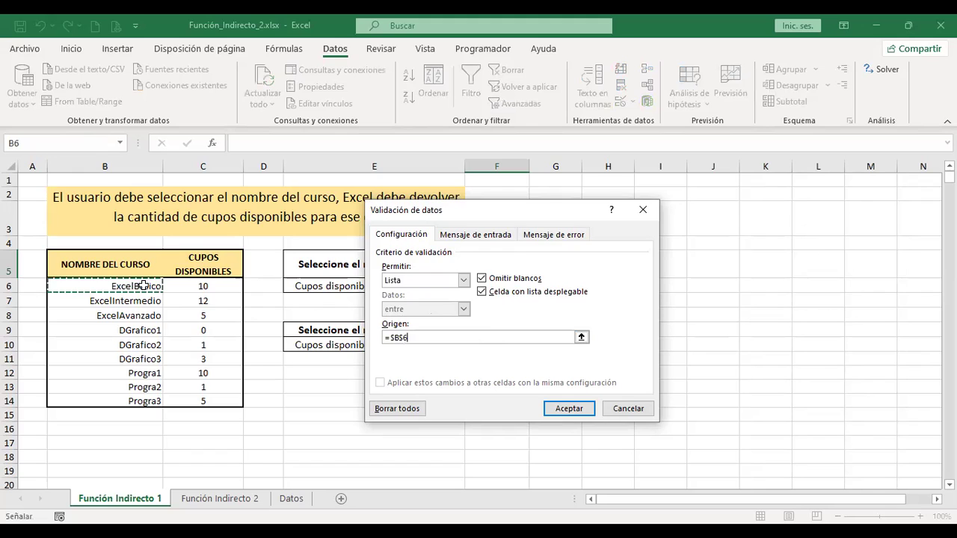
pyautogui.keyDown('shift'); pyautogui.click(133, 400); pyautogui.keyUp('shift')
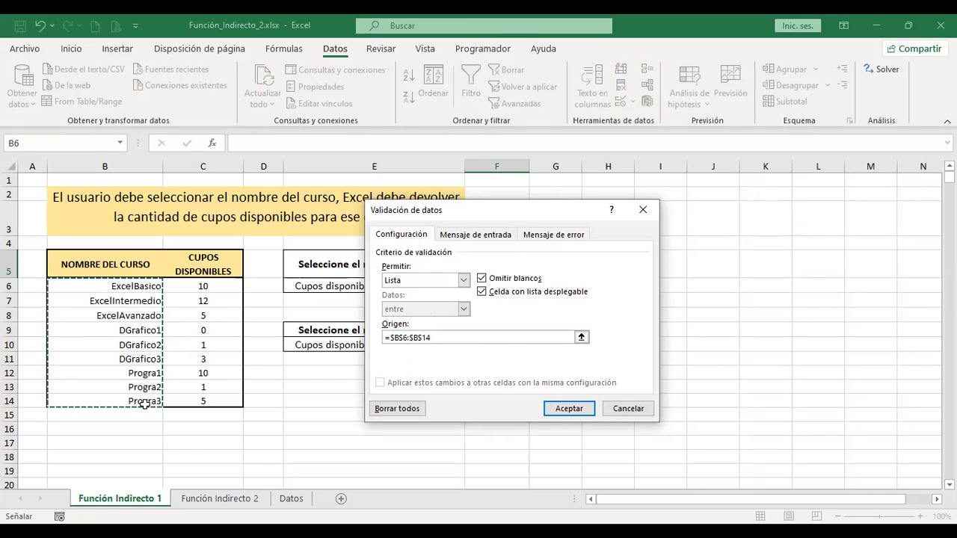
pyautogui.click(576, 412)
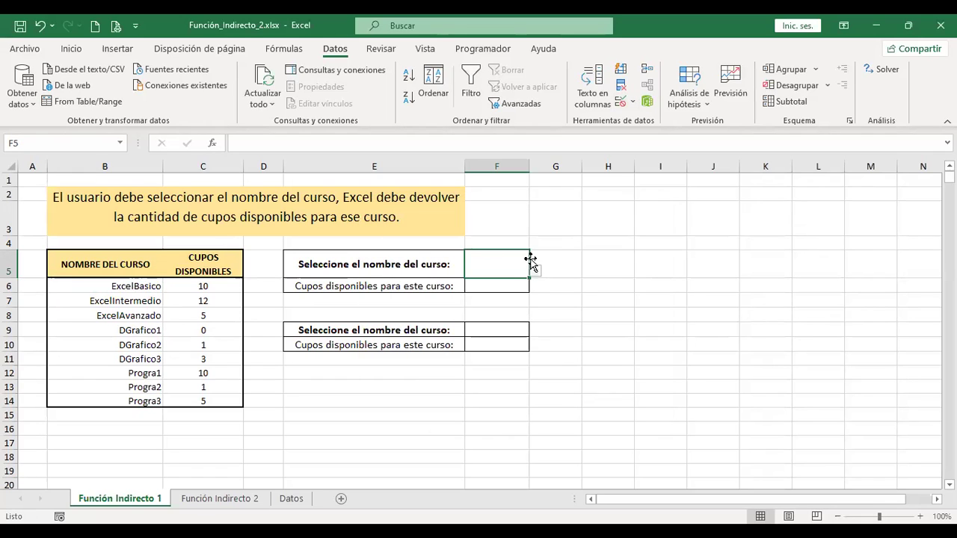
pyautogui.click(535, 272)
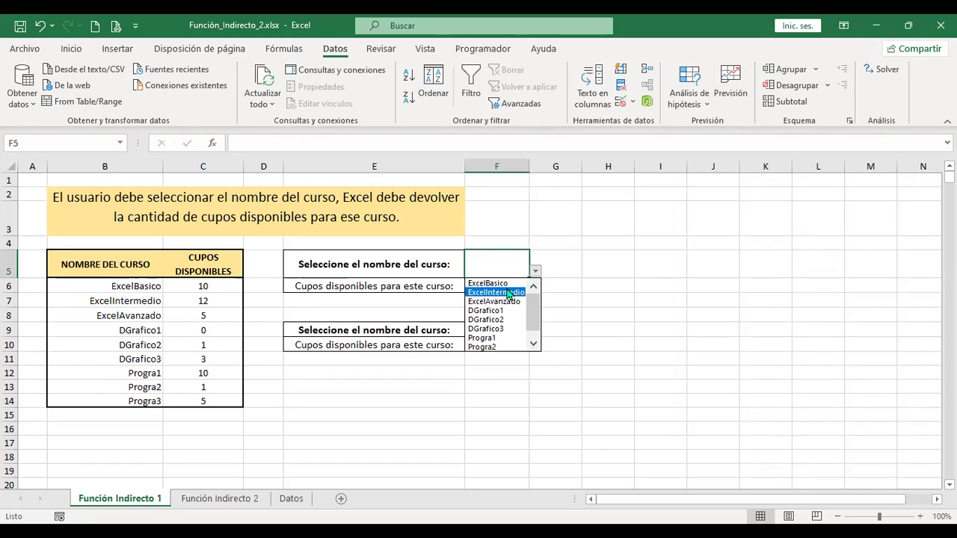
# Step: Try the course list in F5 with ExcelIntermedio and DGrafico3, and autofit column F to its contents
pyautogui.click(508, 292)
pyautogui.click(536, 272)
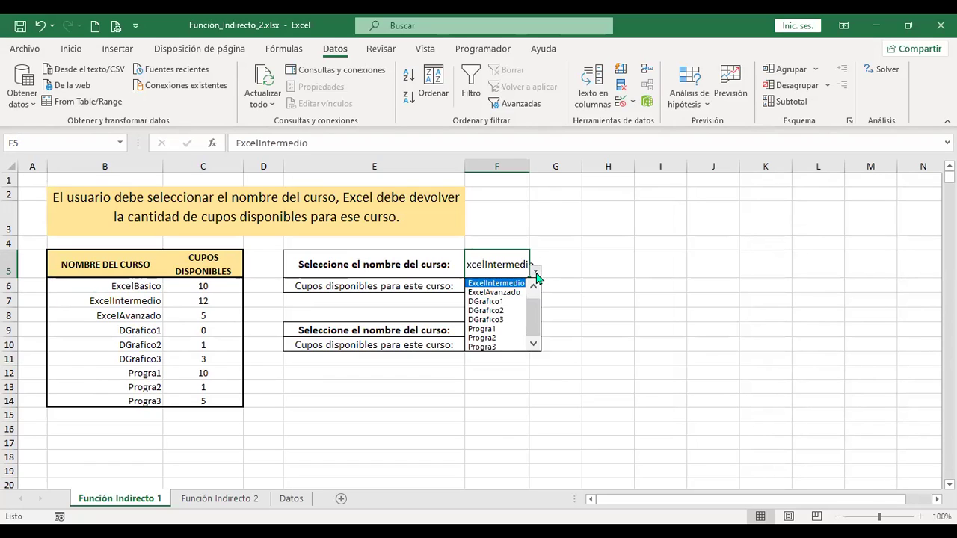
pyautogui.click(498, 320)
pyautogui.click(579, 270)
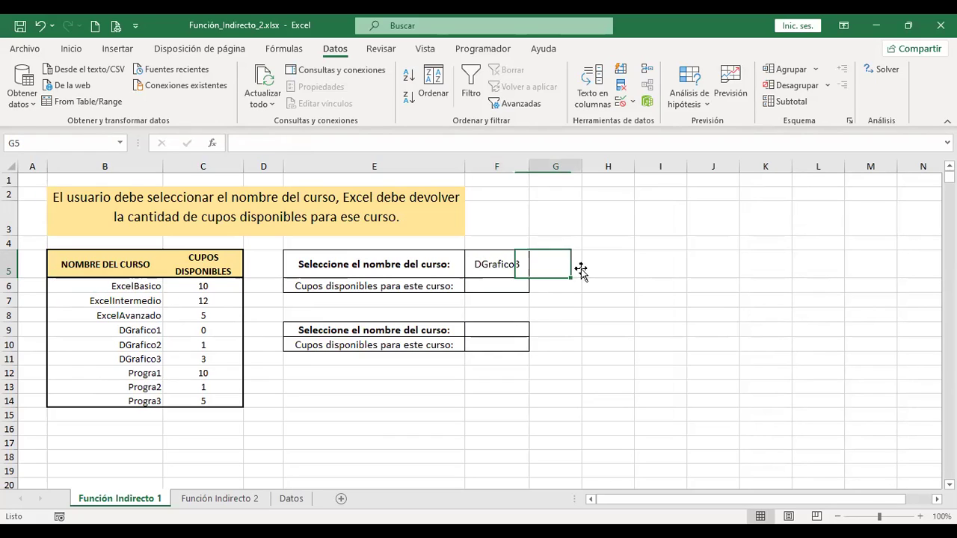
pyautogui.doubleClick(532, 164)
# Step: Choose ExcelAvanzado and finally ExcelIntermedio in F5, autofitting column F to each course name
pyautogui.click(502, 263)
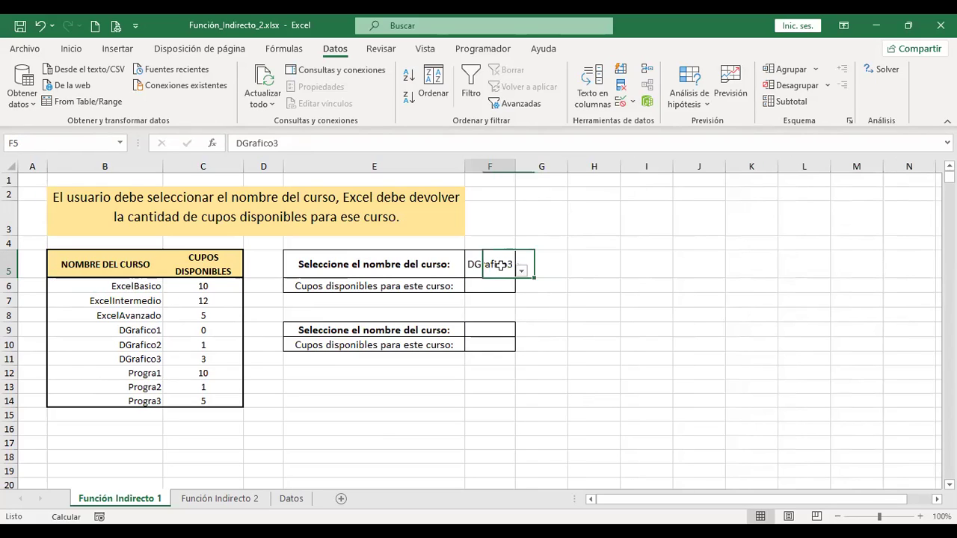
pyautogui.click(521, 273)
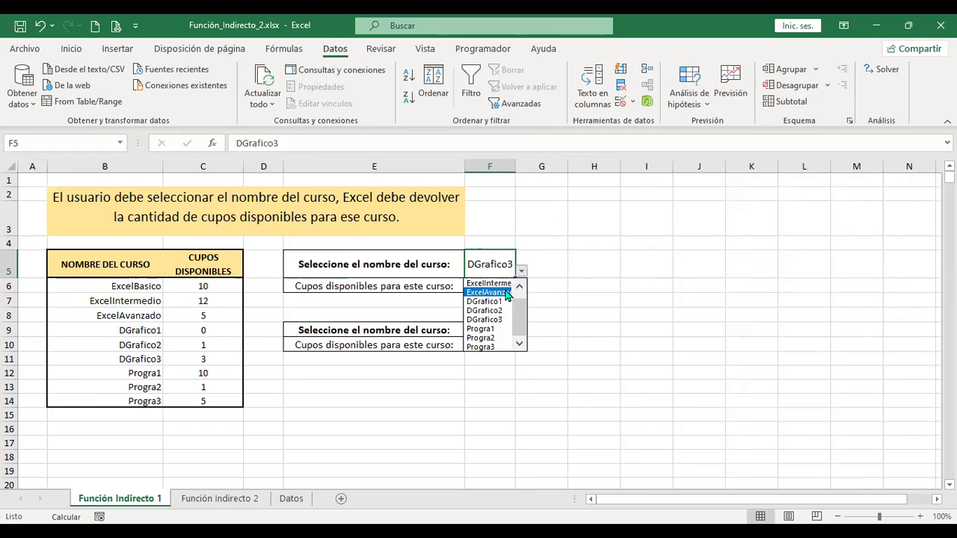
pyautogui.press('Return')
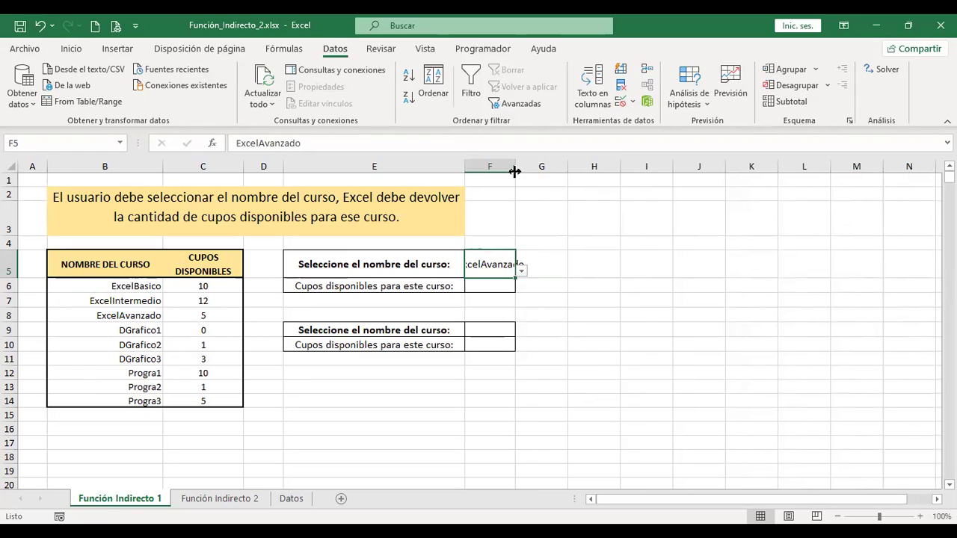
pyautogui.click(545, 274)
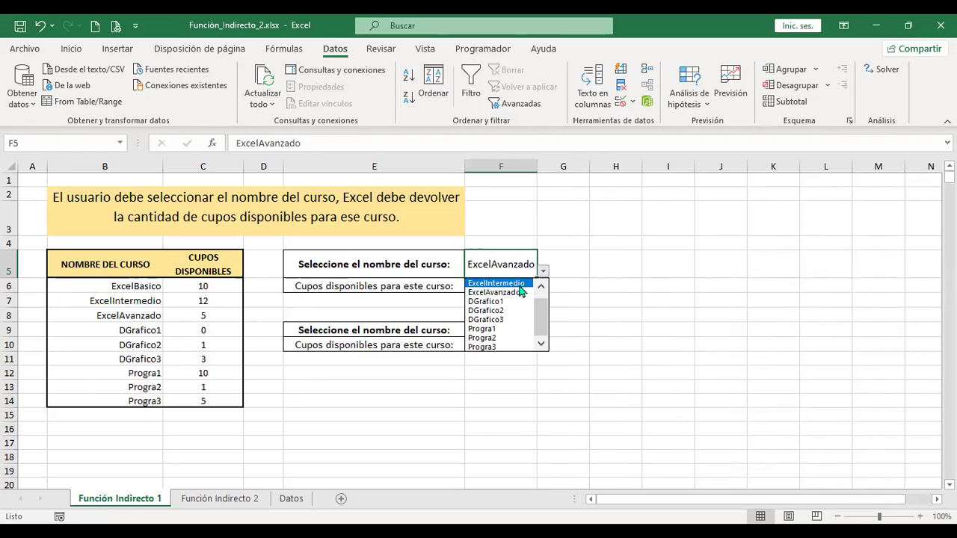
pyautogui.click(521, 291)
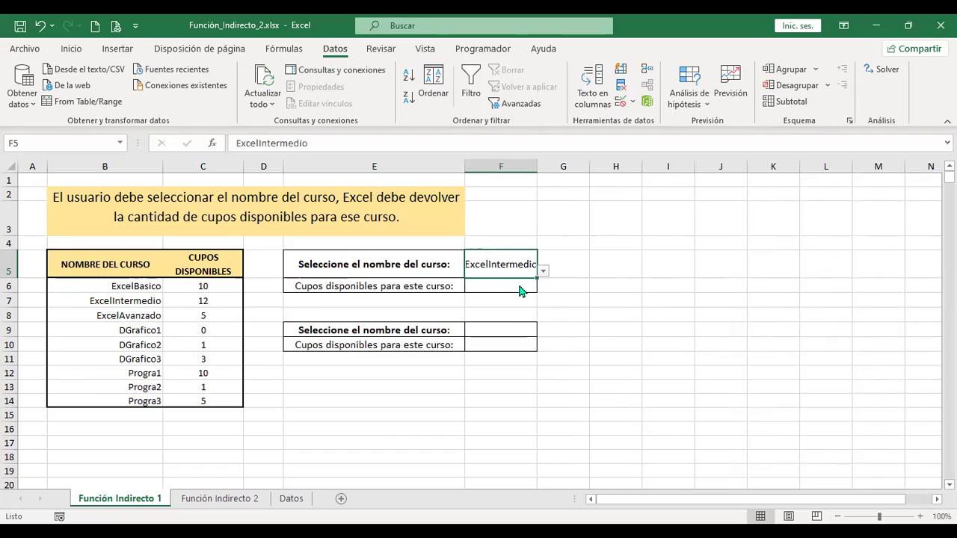
pyautogui.doubleClick(536, 166)
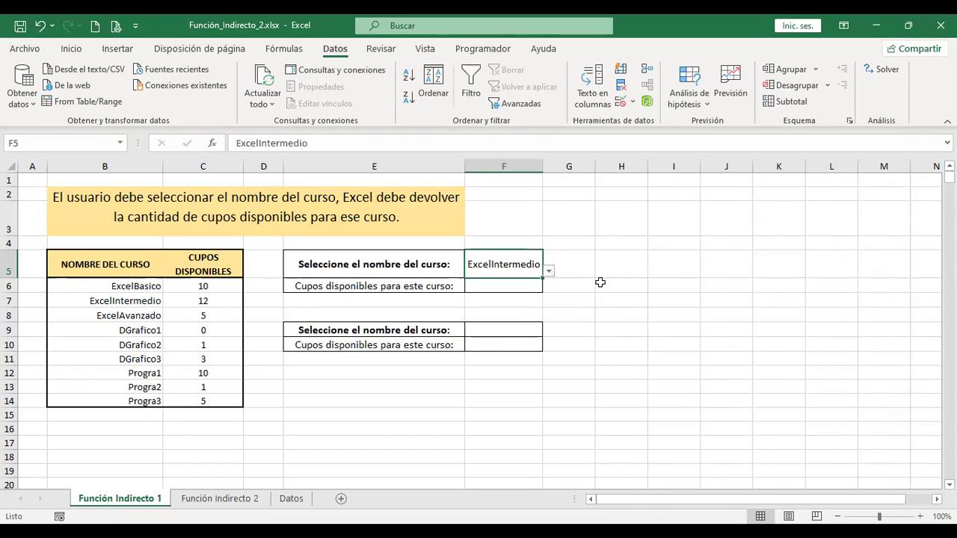
# Step: Enter the formula +INDIRECTO(F5) in cell F6 to return the available places for the chosen course
pyautogui.click(511, 282)
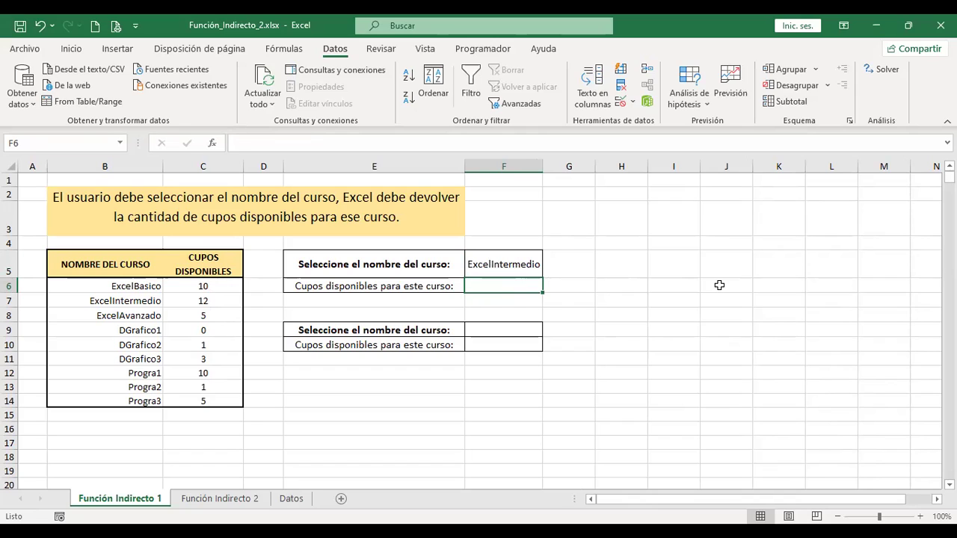
pyautogui.write('+indire')
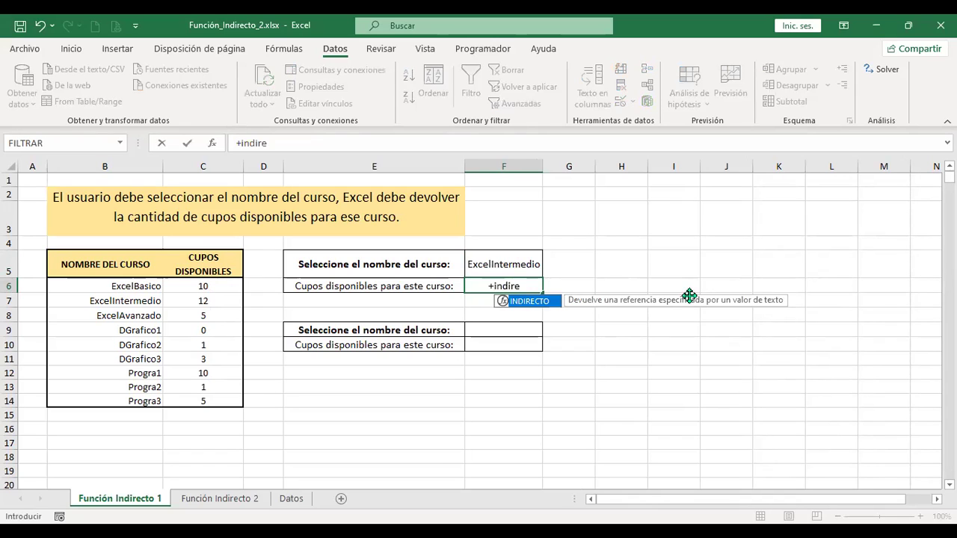
pyautogui.doubleClick(530, 301)
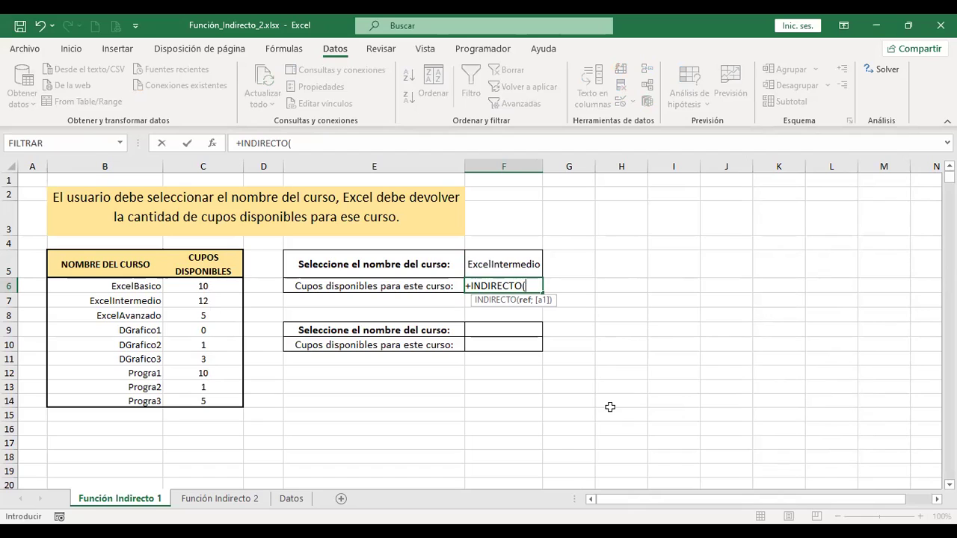
pyautogui.click(514, 263)
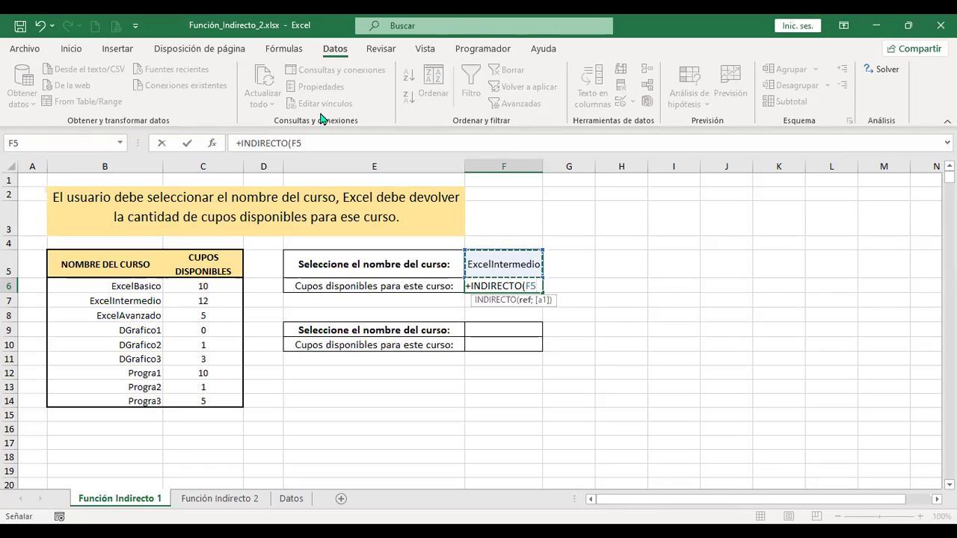
pyautogui.press('Return')
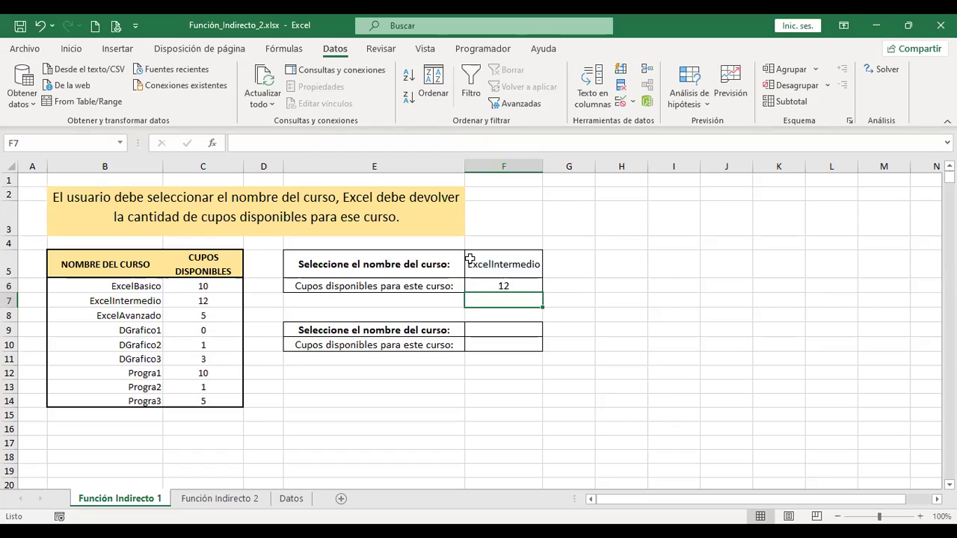
# Step: Test the F6 formula by choosing Progra1 and then ExcelAvanzado from the course list in F5
pyautogui.click(516, 264)
pyautogui.click(548, 271)
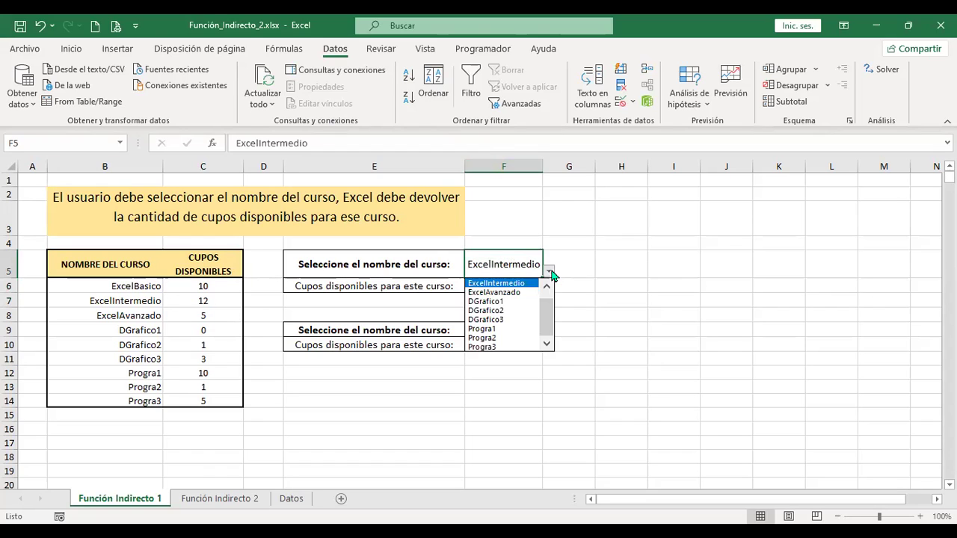
pyautogui.click(505, 329)
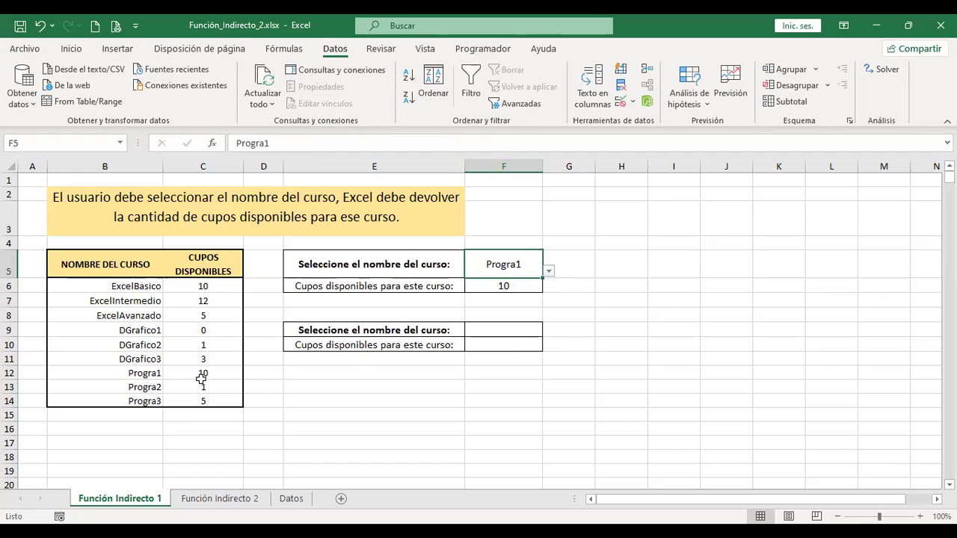
pyautogui.click(549, 270)
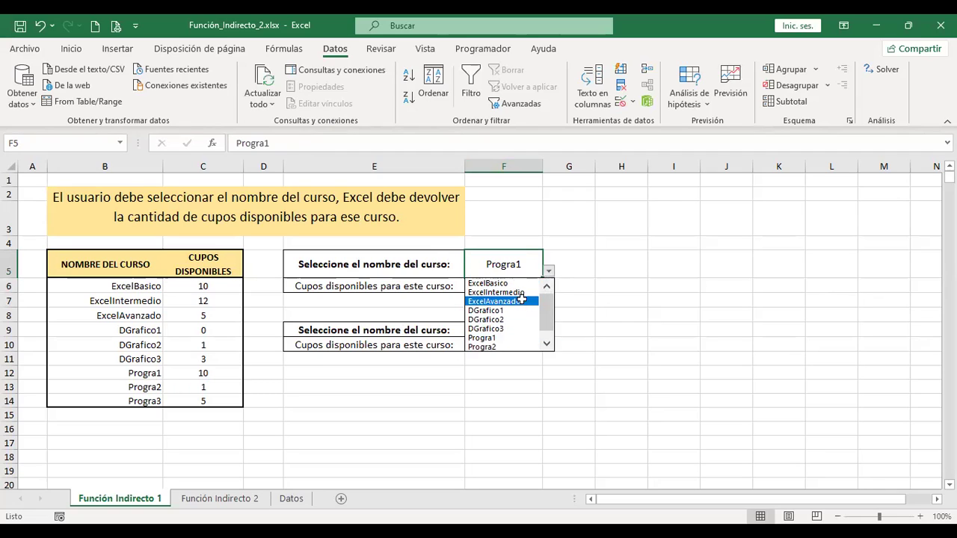
pyautogui.click(523, 302)
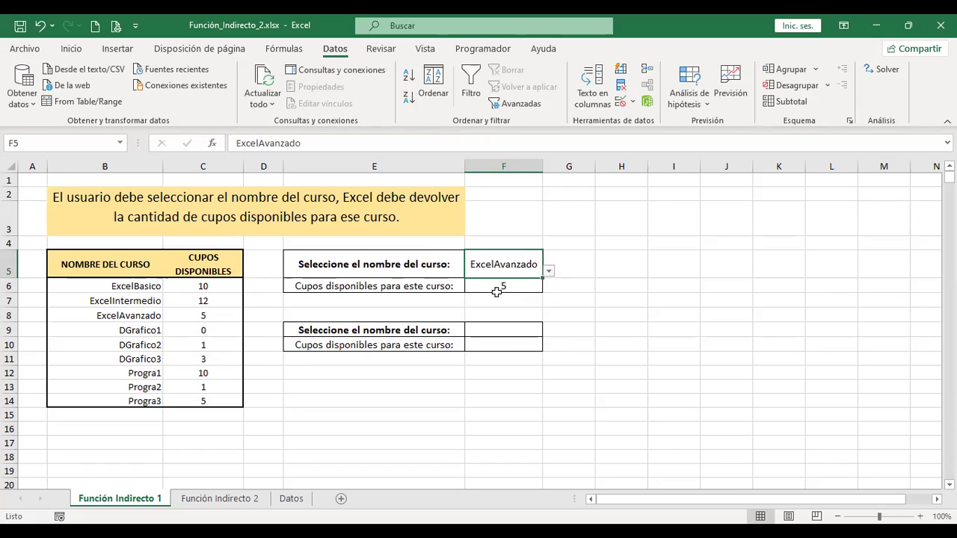
# Step: Add list-type data validation to cell F9 with source =$B$6:$B$14
pyautogui.click(507, 327)
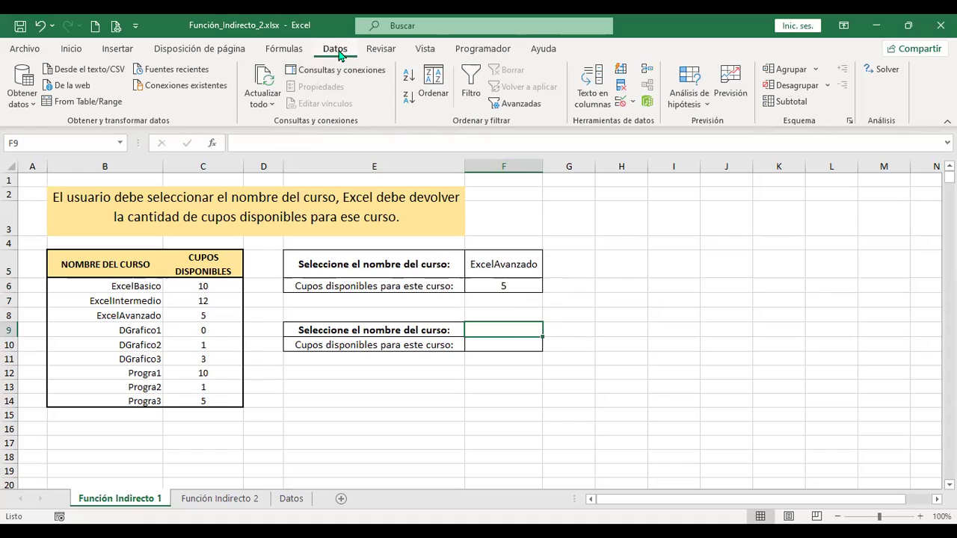
pyautogui.click(622, 104)
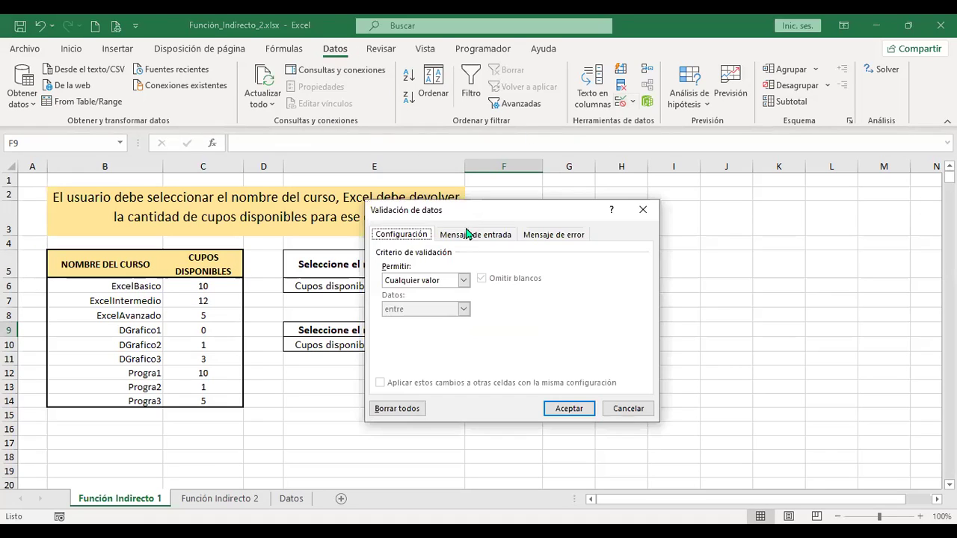
pyautogui.click(440, 282)
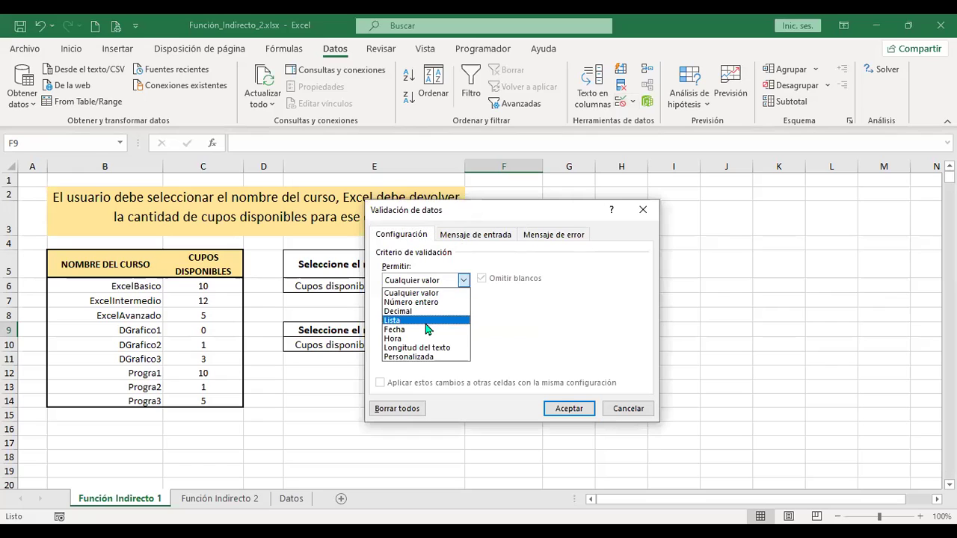
pyautogui.click(428, 329)
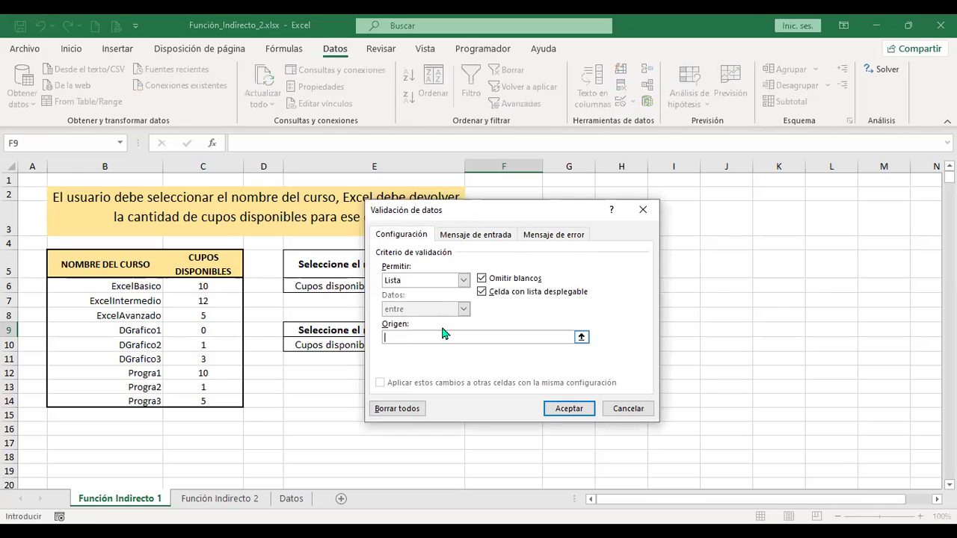
pyautogui.click(136, 286)
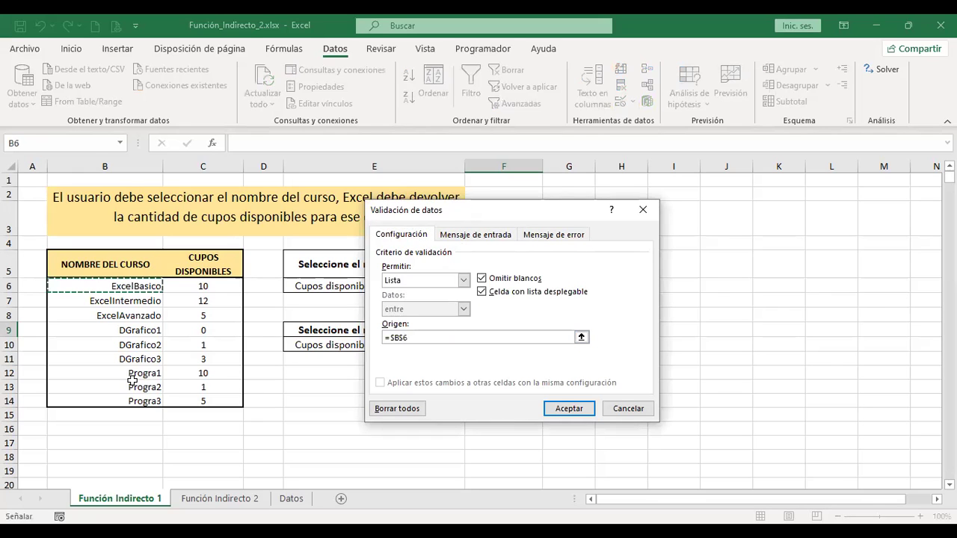
pyautogui.hotkey('ctrl', 'shift', 'Down')
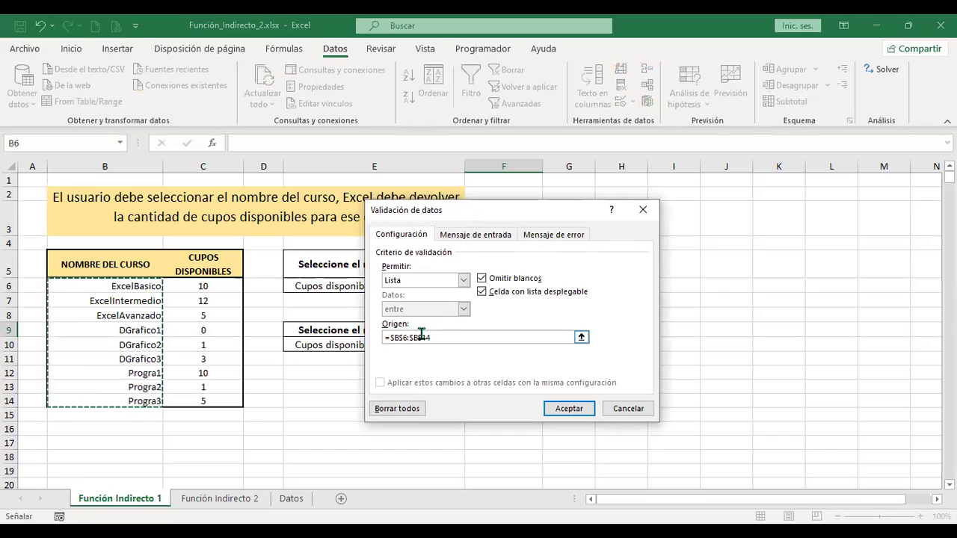
pyautogui.click(566, 413)
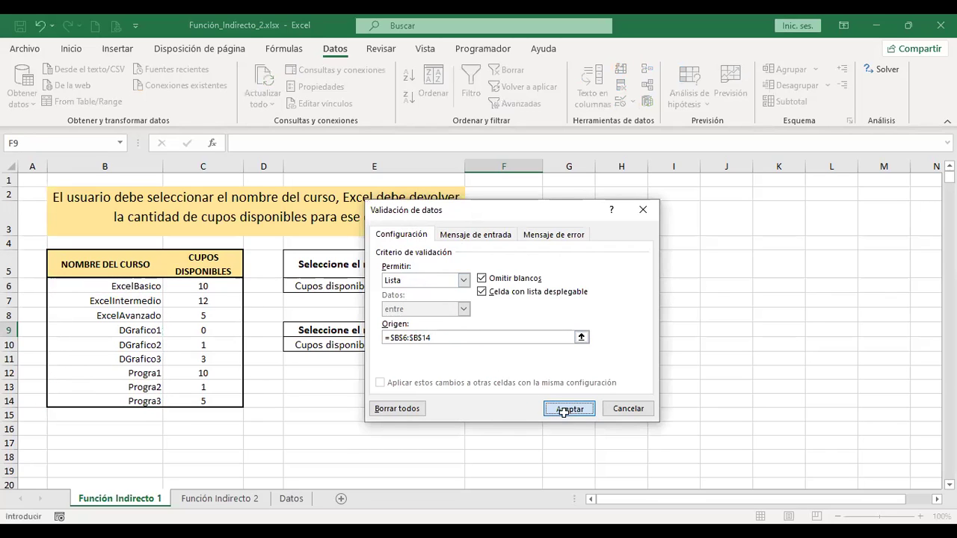
# Step: Try the course list in F9 with ExcelIntermedio, finishing with DGrafico3 selected
pyautogui.click(549, 330)
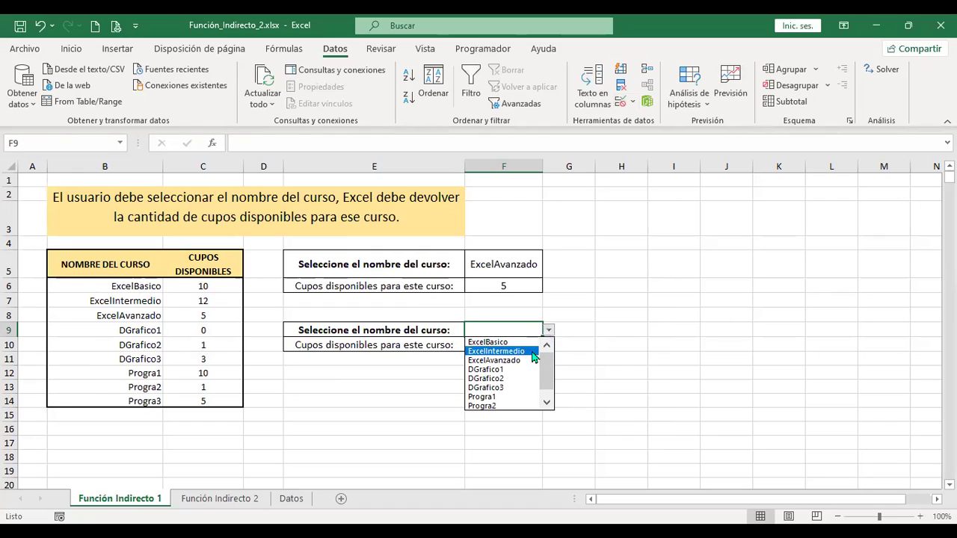
pyautogui.click(534, 351)
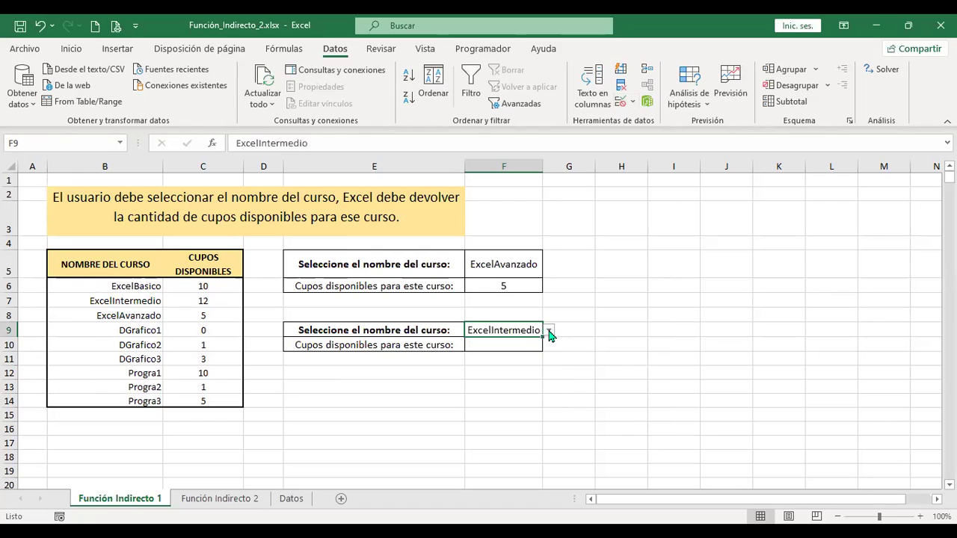
pyautogui.click(549, 333)
pyautogui.click(516, 379)
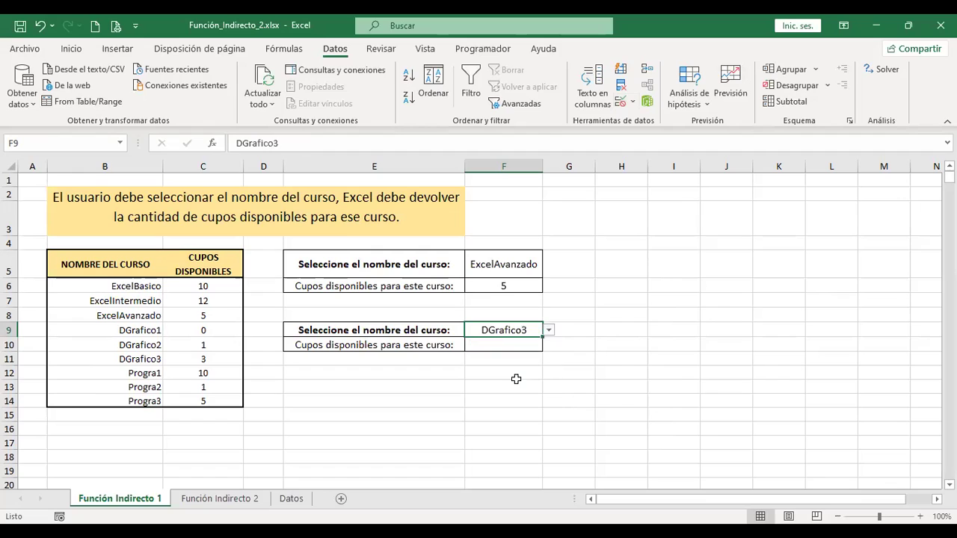
# Step: Enter the formula +INDIRECTO(F9) in cell F10 to return the available places for the second selector
pyautogui.click(522, 346)
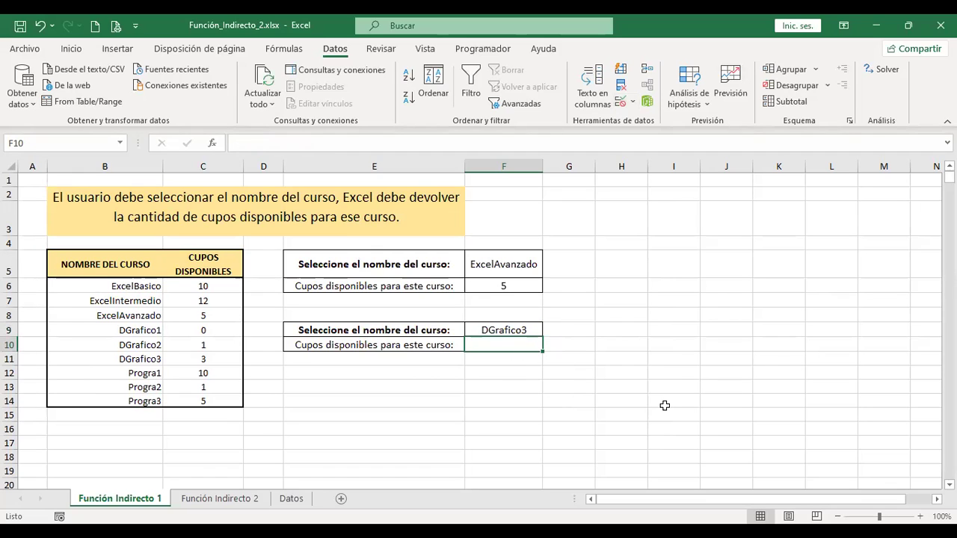
pyautogui.write('+')
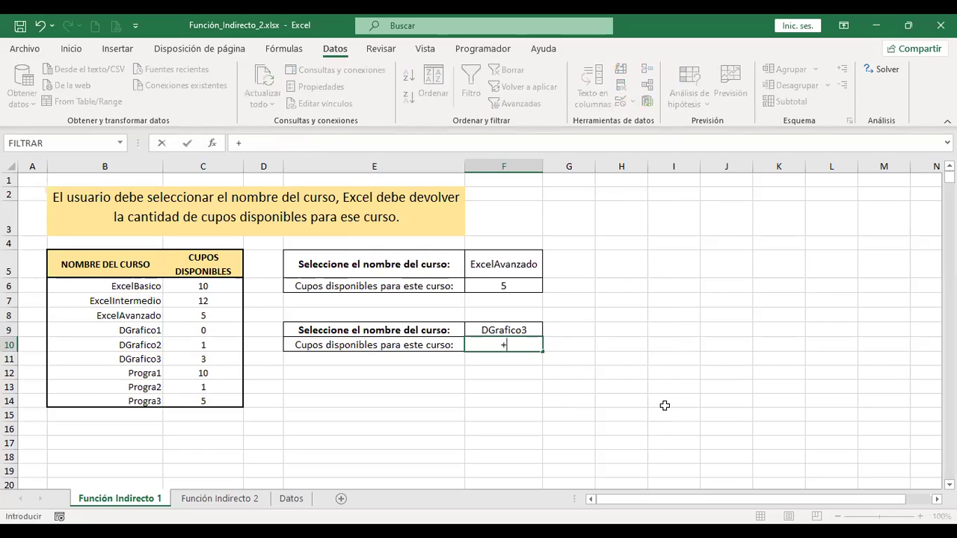
pyautogui.write('indire')
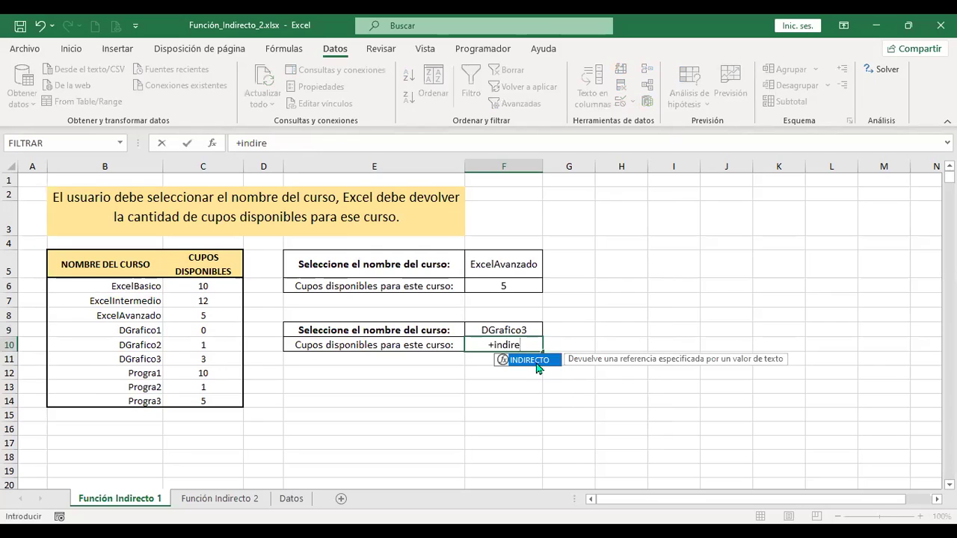
pyautogui.doubleClick(537, 360)
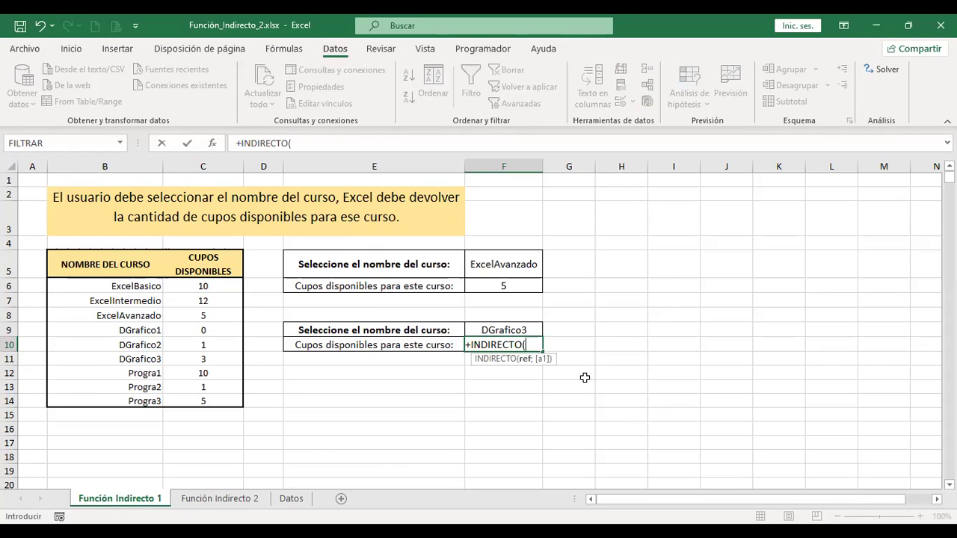
pyautogui.click(526, 330)
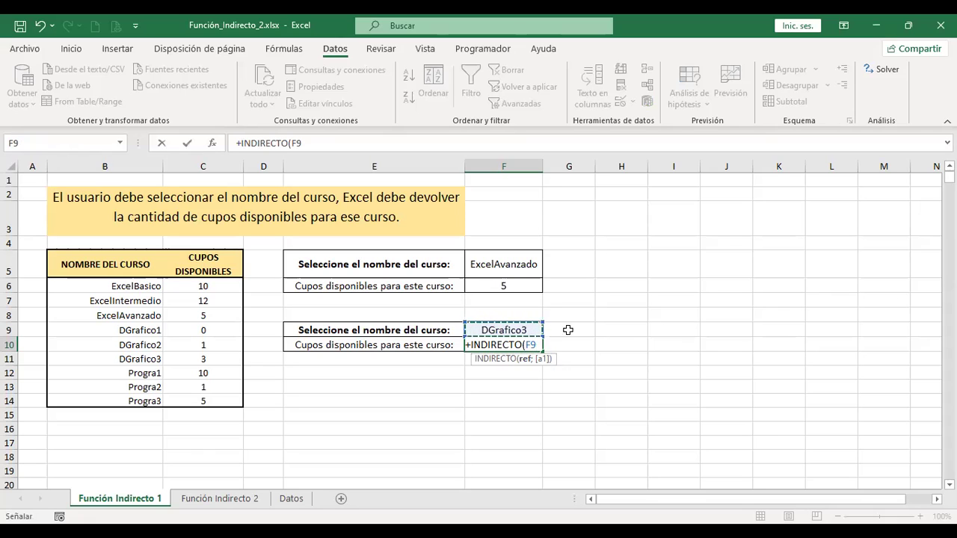
pyautogui.press('Return')
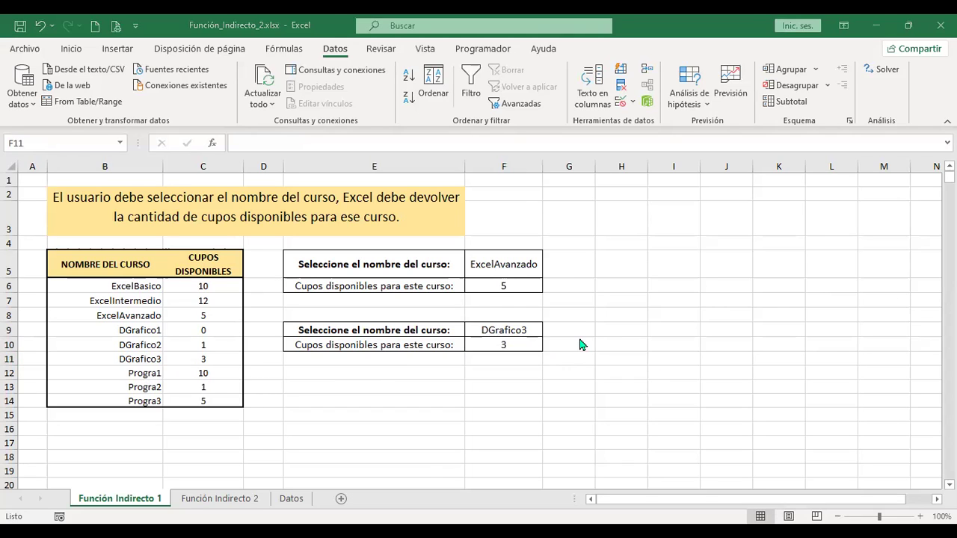
# Step: Choose Progra2 from the course list in F9 to test the F10 formula
pyautogui.click(512, 330)
pyautogui.click(549, 332)
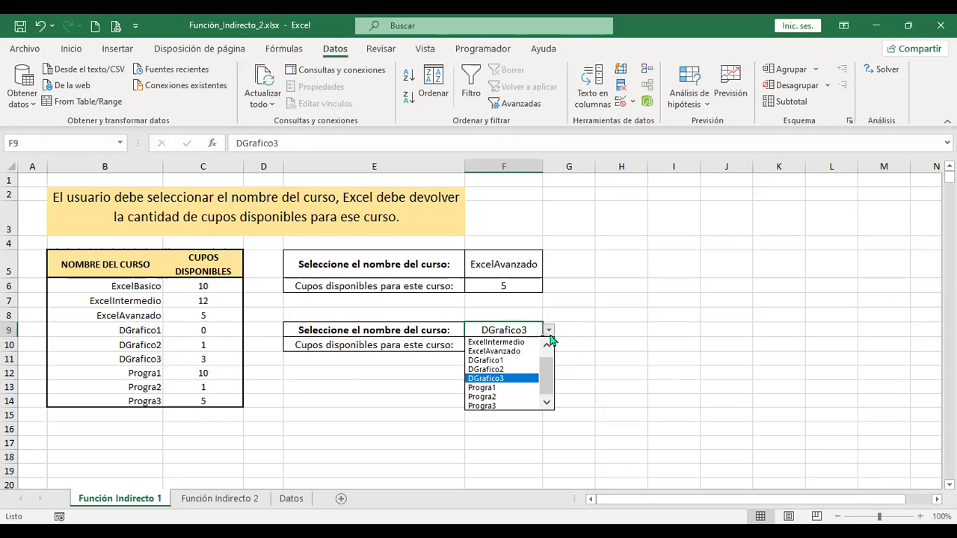
pyautogui.click(517, 397)
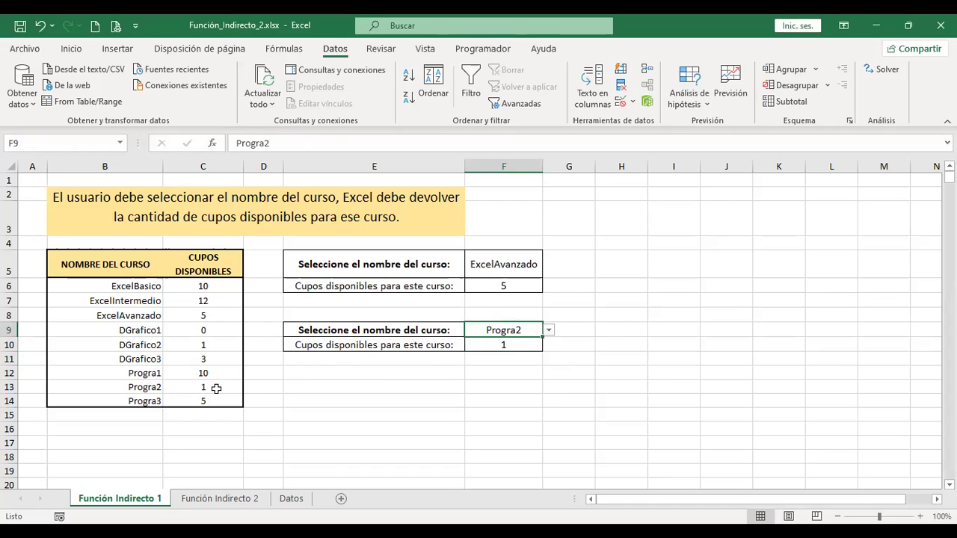
# Step: Test the second selector in F9 with ExcelAvanzado and ExcelIntermedio, finishing with ExcelBasico selected
pyautogui.click(549, 330)
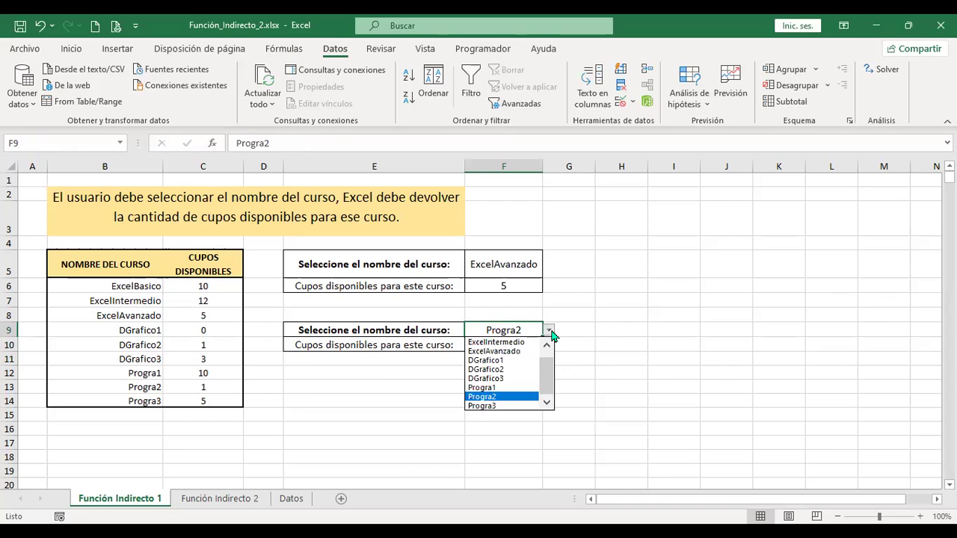
pyautogui.scroll(1, 551, 359)
pyautogui.click(514, 361)
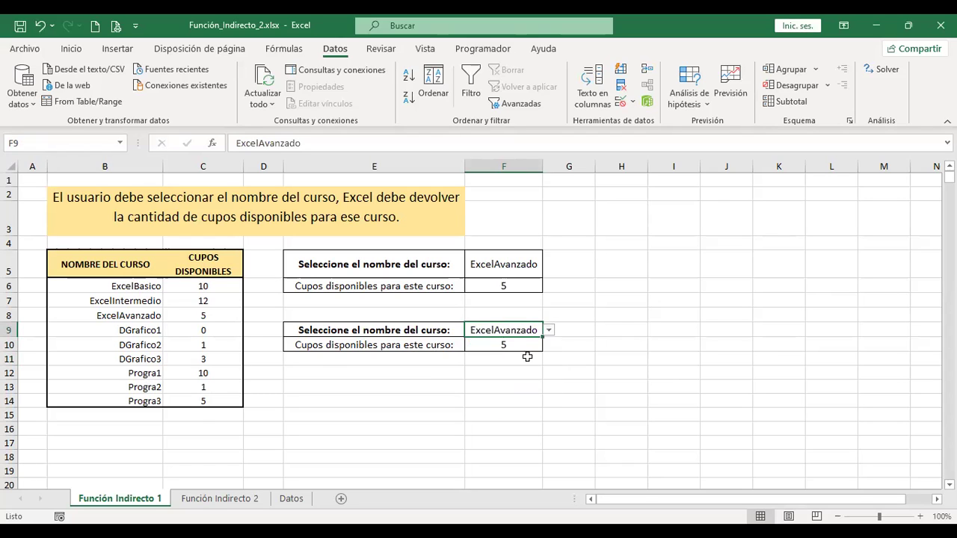
pyautogui.click(548, 332)
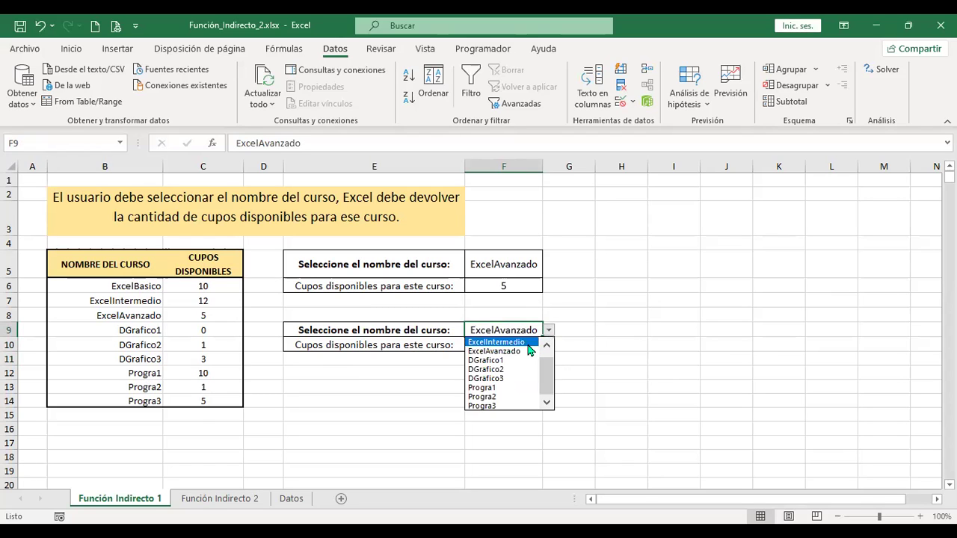
pyautogui.click(497, 342)
pyautogui.click(548, 331)
pyautogui.scroll(1, 551, 367)
pyautogui.click(505, 342)
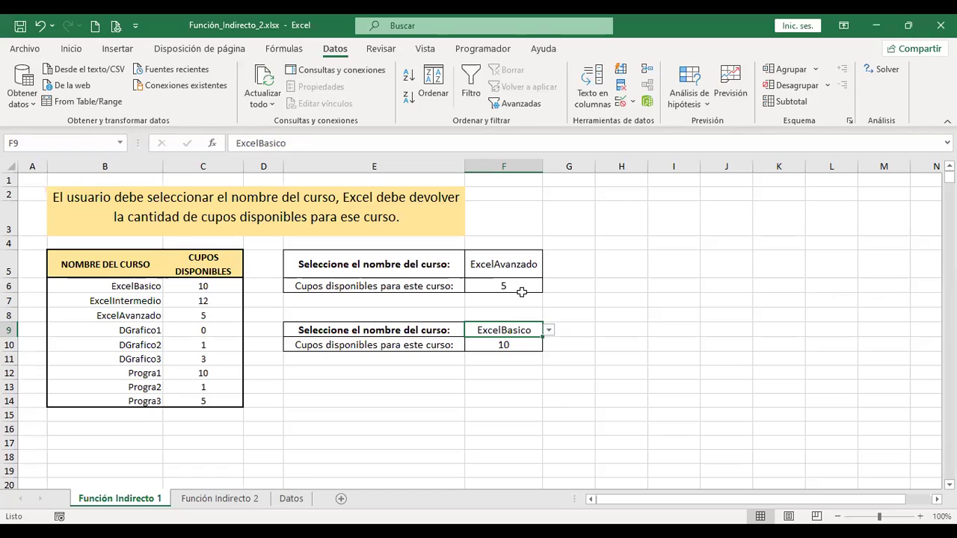
# Step: Review the INDIRECTO formula in F6 and the cells the defined course names refer to
pyautogui.click(529, 258)
pyautogui.click(521, 327)
pyautogui.click(519, 286)
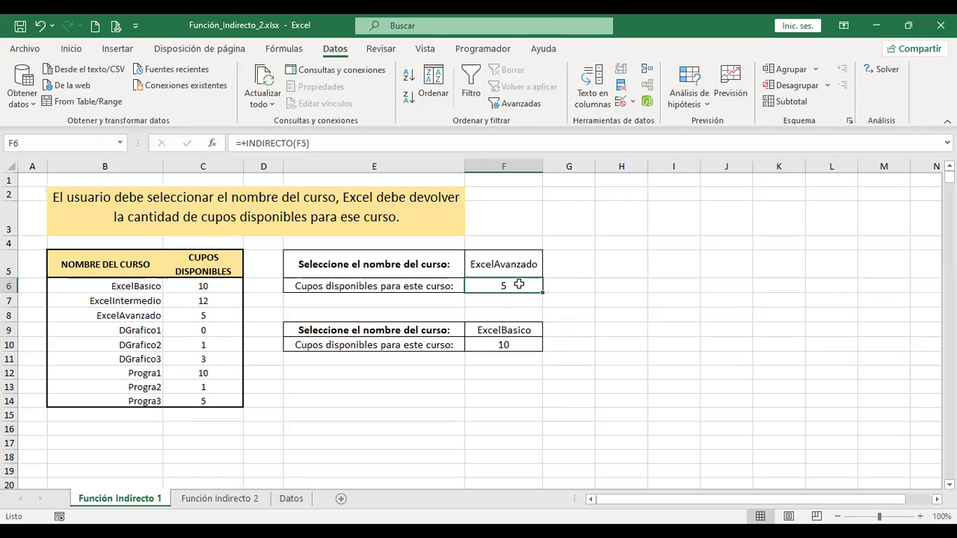
pyautogui.doubleClick(519, 286)
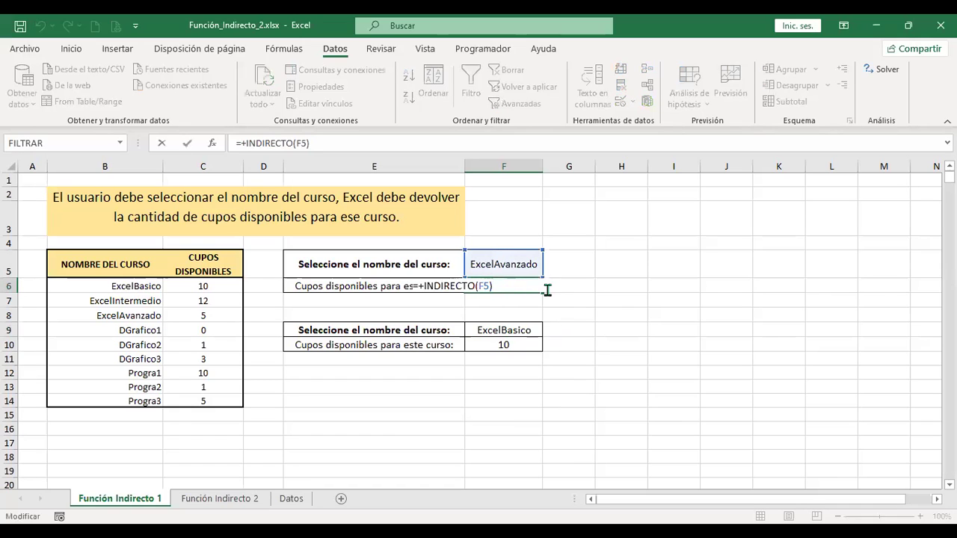
pyautogui.press('Return')
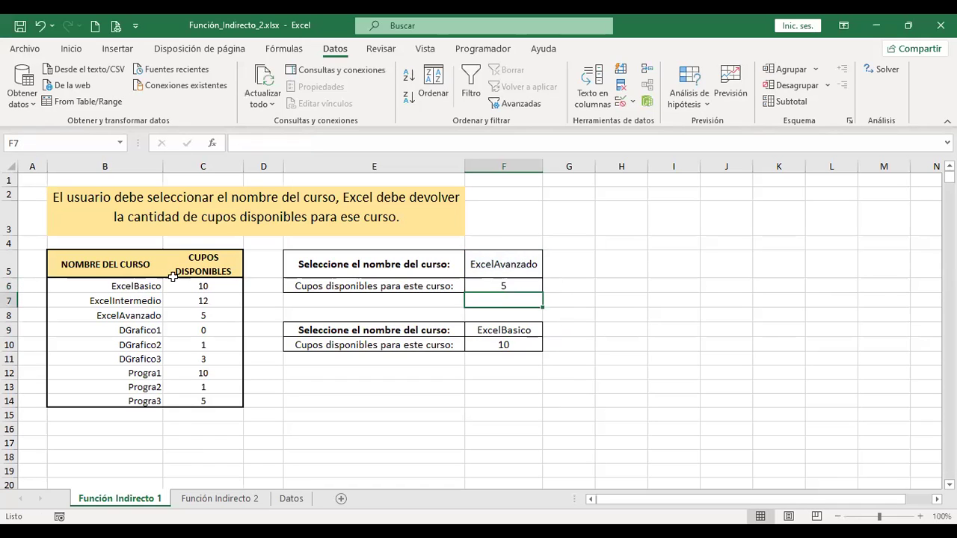
pyautogui.click(291, 50)
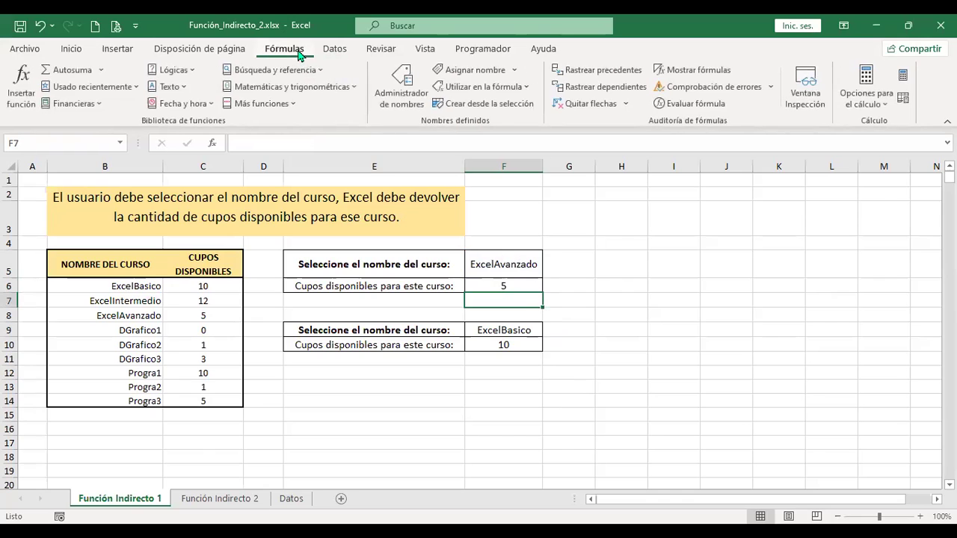
pyautogui.click(402, 86)
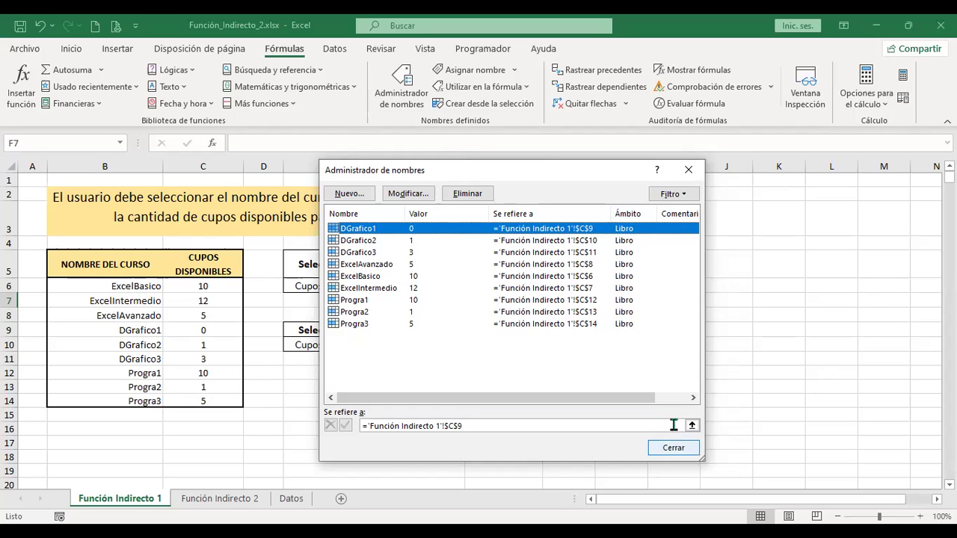
pyautogui.click(673, 448)
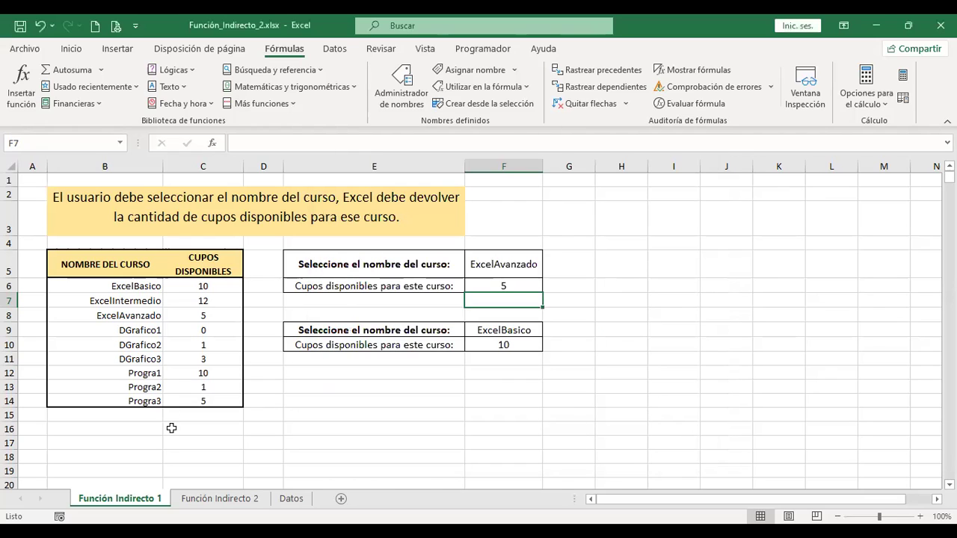
# Step: Examine the product lookup exercise on the Función Indirecto 2 sheet and the code and article columns of TABLA 1 on Datos
pyautogui.click(207, 501)
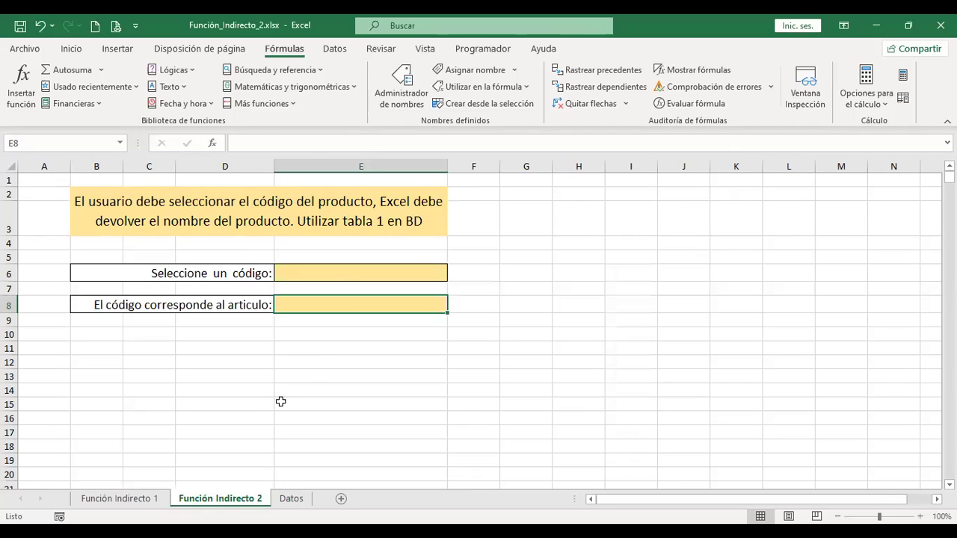
pyautogui.click(338, 276)
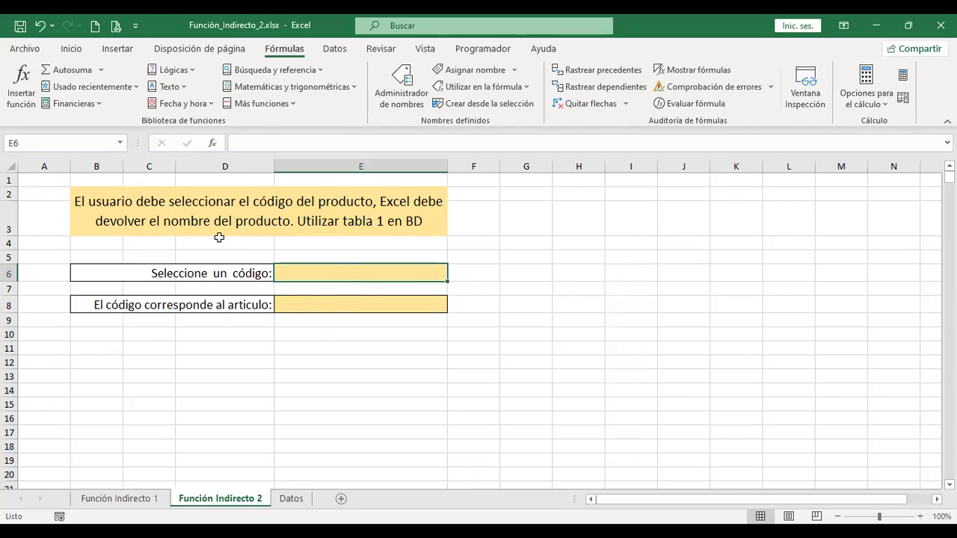
pyautogui.click(351, 299)
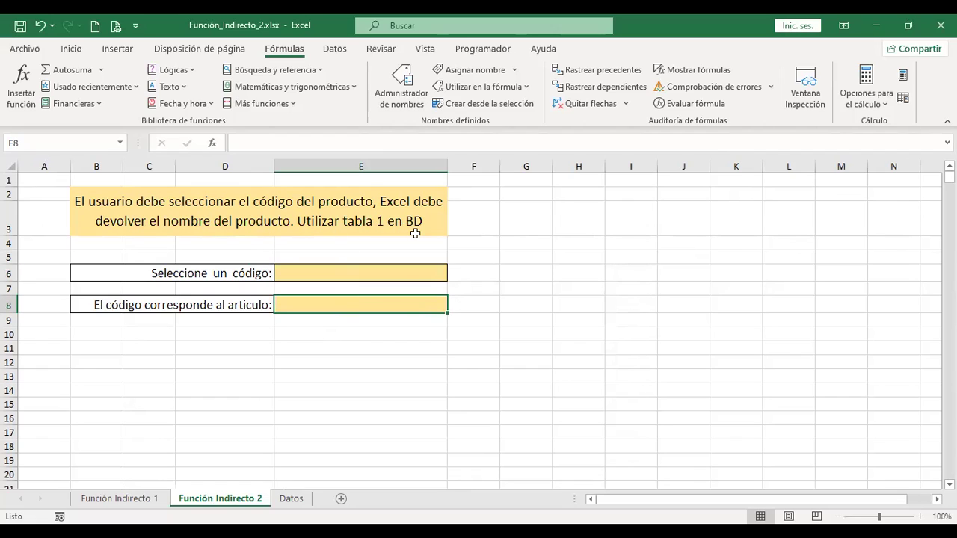
pyautogui.click(293, 499)
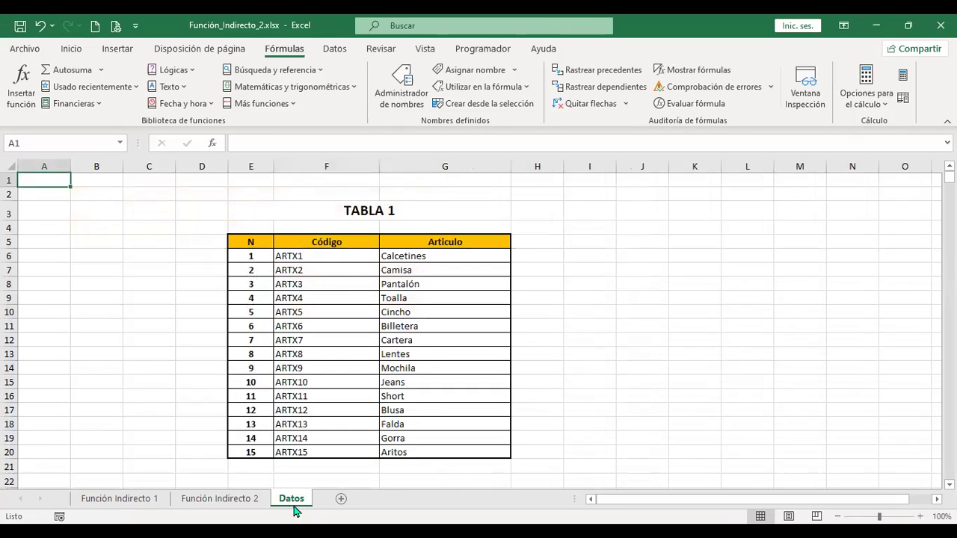
pyautogui.scroll(-1, 349, 266)
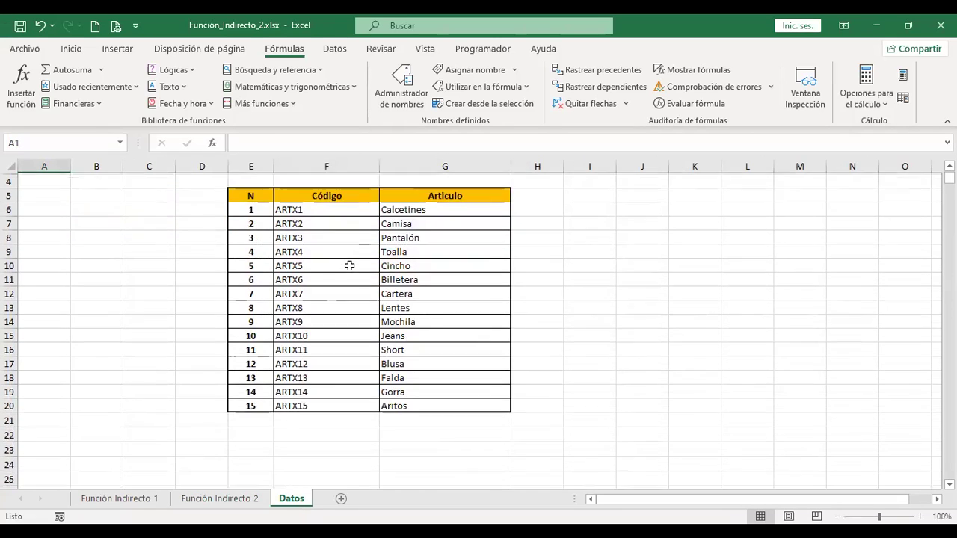
pyautogui.moveTo(324, 214); pyautogui.dragTo(338, 404)
pyautogui.moveTo(438, 206); pyautogui.dragTo(441, 404)
# Step: Create defined names from range F6:G20 on the Datos sheet, using only the left column's codes as names
pyautogui.moveTo(337, 215); pyautogui.dragTo(412, 400)
pyautogui.hotkey('ctrl', 'pageup')
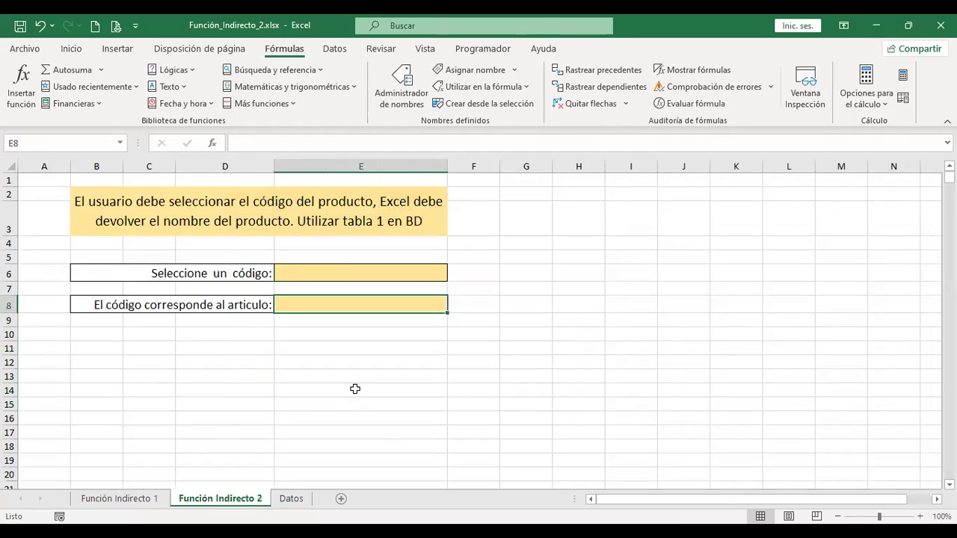
pyautogui.click(354, 273)
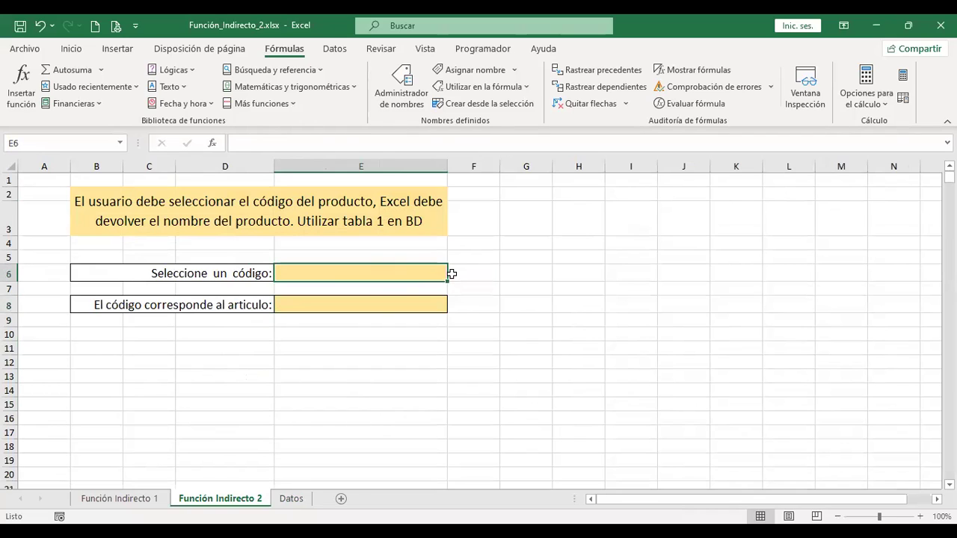
pyautogui.click(382, 307)
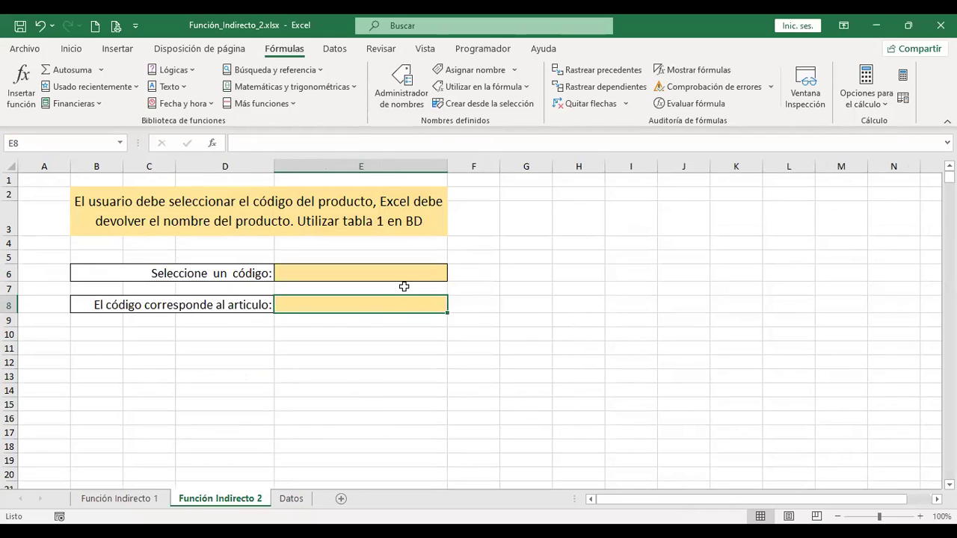
pyautogui.hotkey('ctrl', 'pagedown')
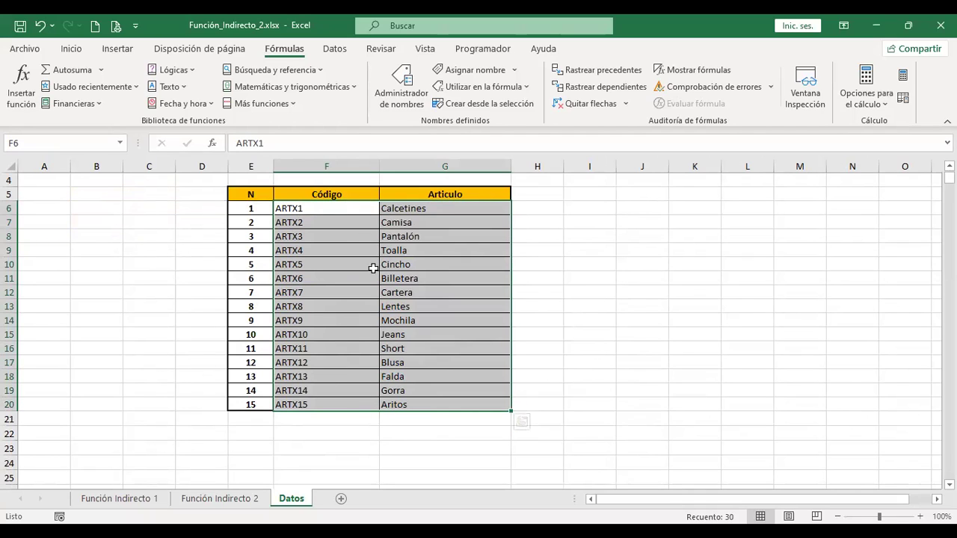
pyautogui.click(513, 111)
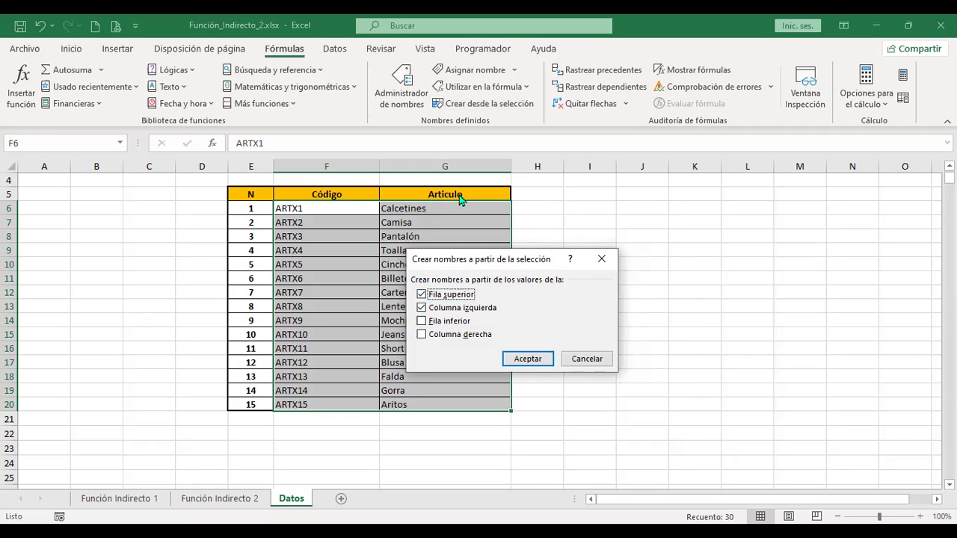
pyautogui.click(422, 294)
pyautogui.click(528, 359)
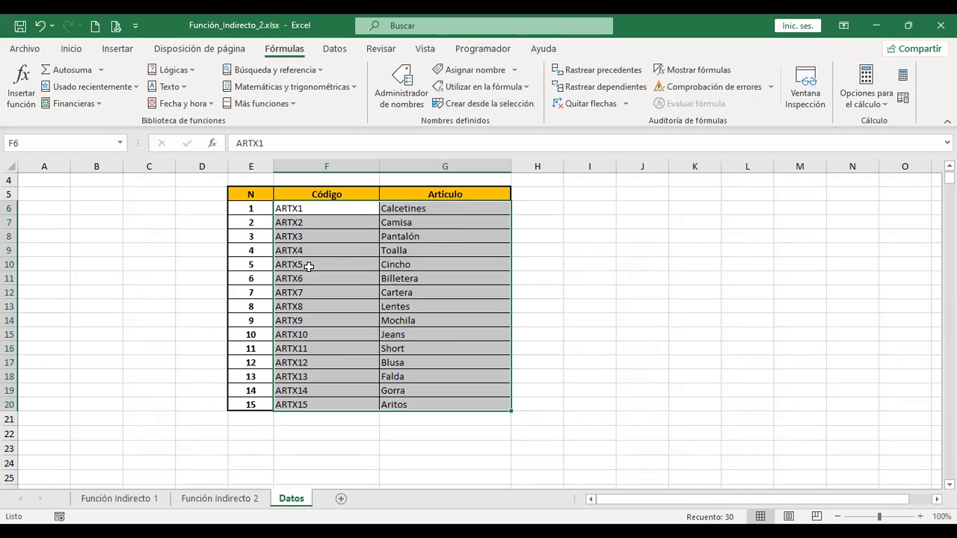
# Step: Review the workbook's defined names, checking the article value and cell reference assigned to each ARTX code
pyautogui.click(411, 97)
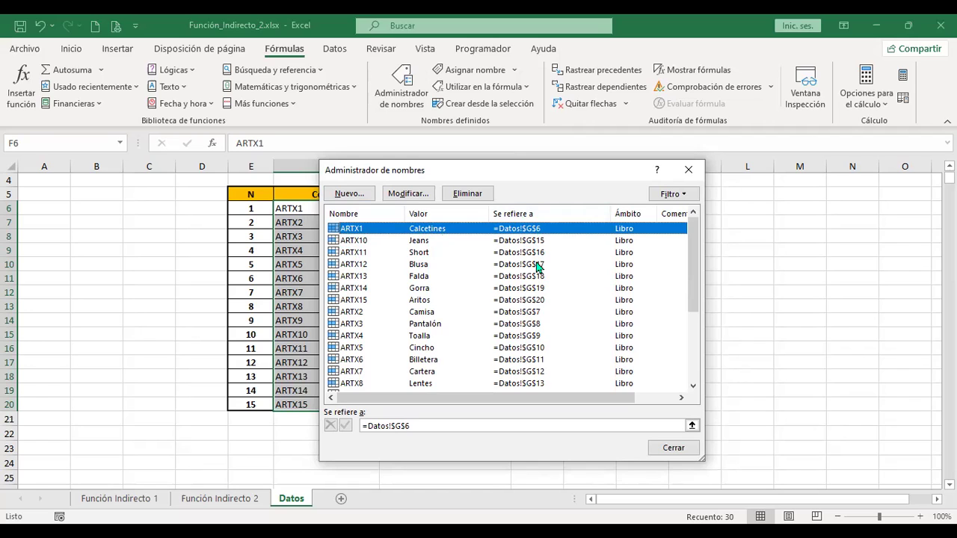
pyautogui.click(667, 397)
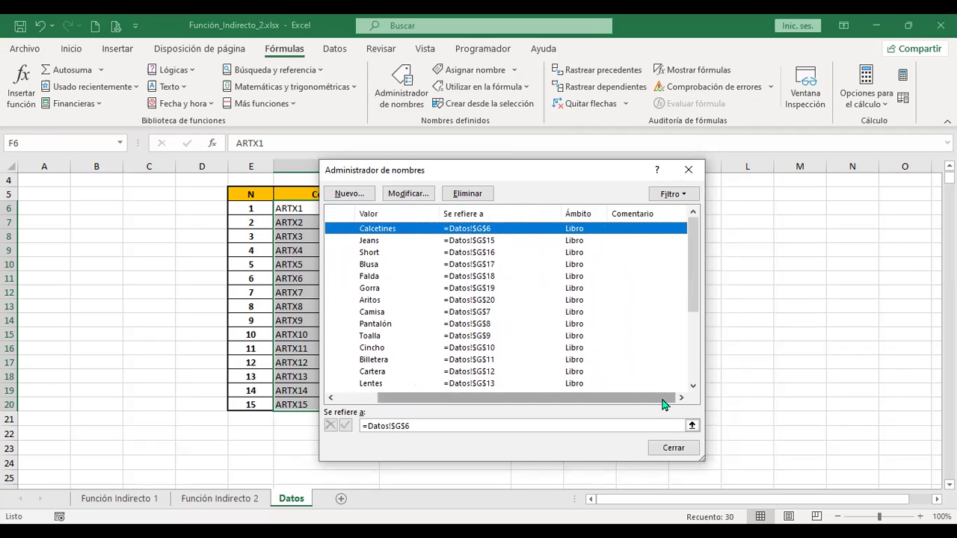
pyautogui.click(364, 399)
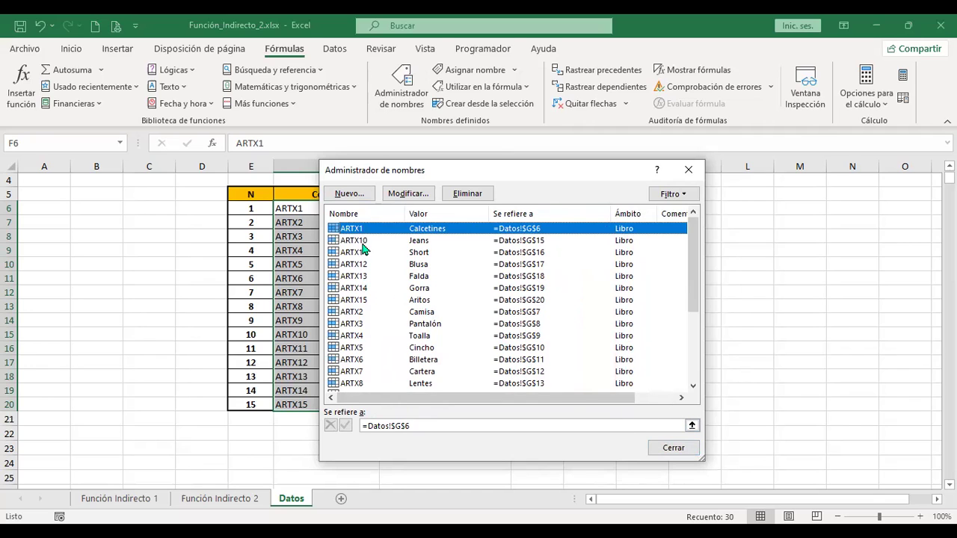
pyautogui.scroll(-3, 364, 257)
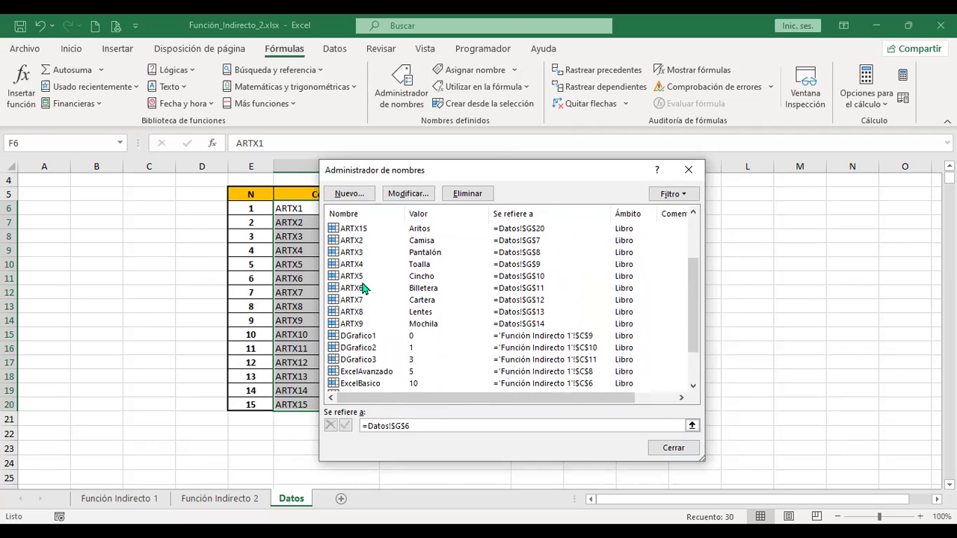
pyautogui.scroll(-1, 364, 289)
pyautogui.scroll(-1, 364, 290)
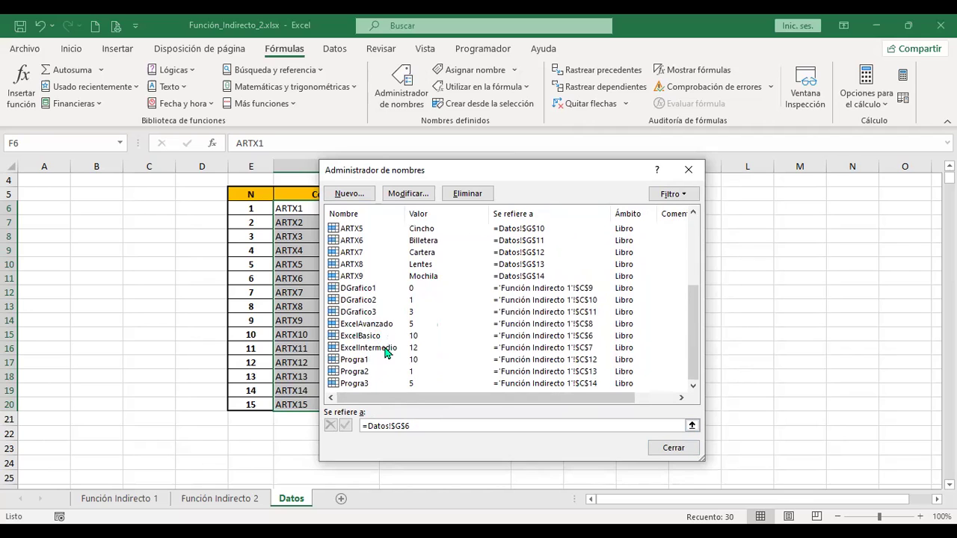
pyautogui.scroll(4, 387, 341)
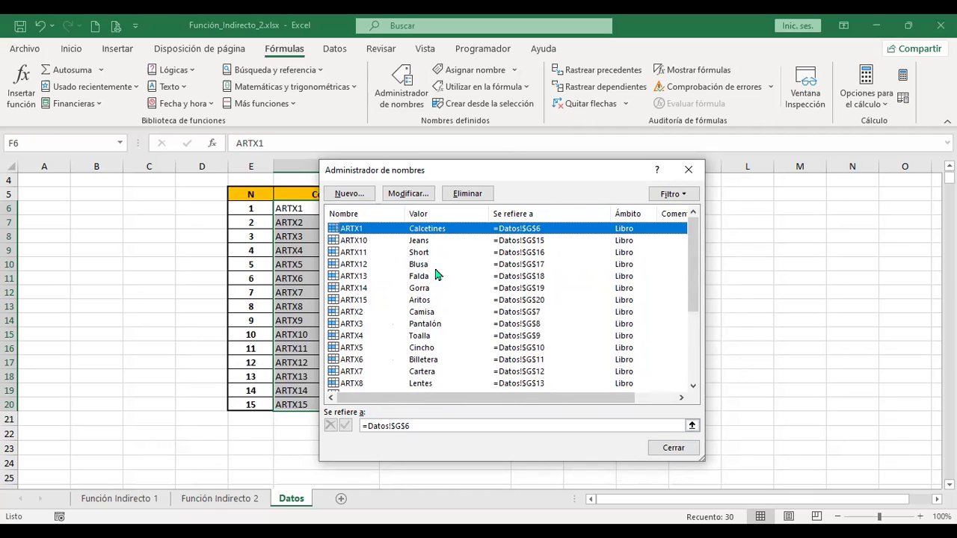
pyautogui.click(633, 438)
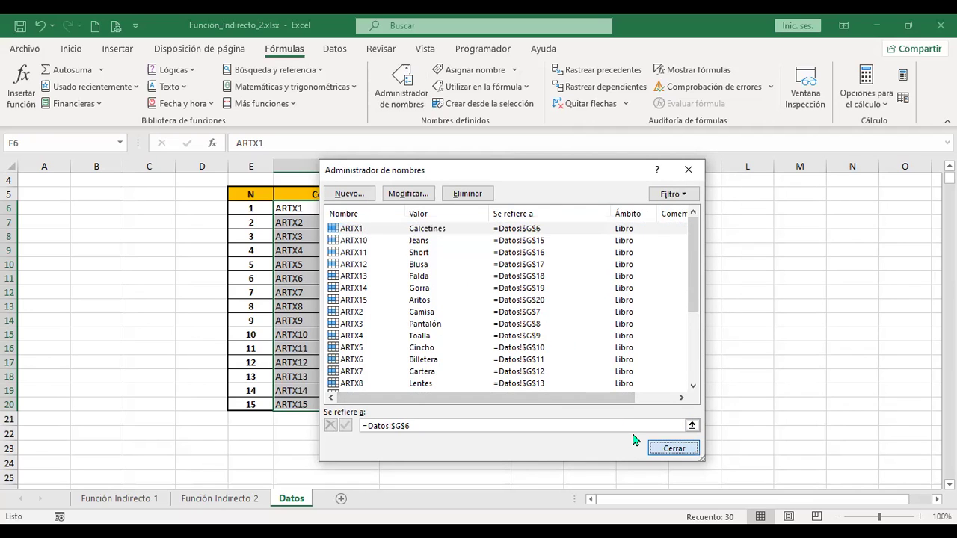
pyautogui.press('Escape')
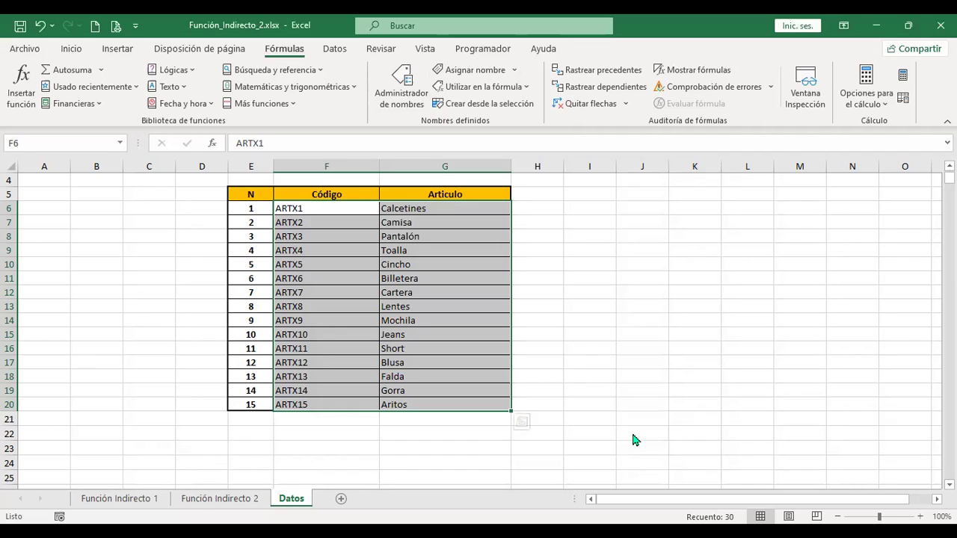
# Step: Add list-type data validation to cell E6 on Función Indirecto 2 with source =Datos!$F$6:$F$20
pyautogui.click(220, 499)
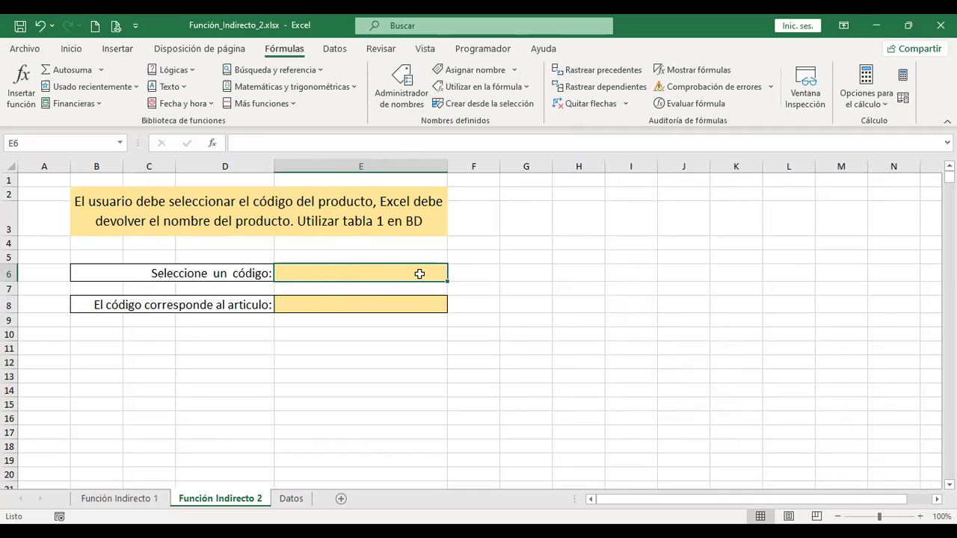
pyautogui.click(337, 50)
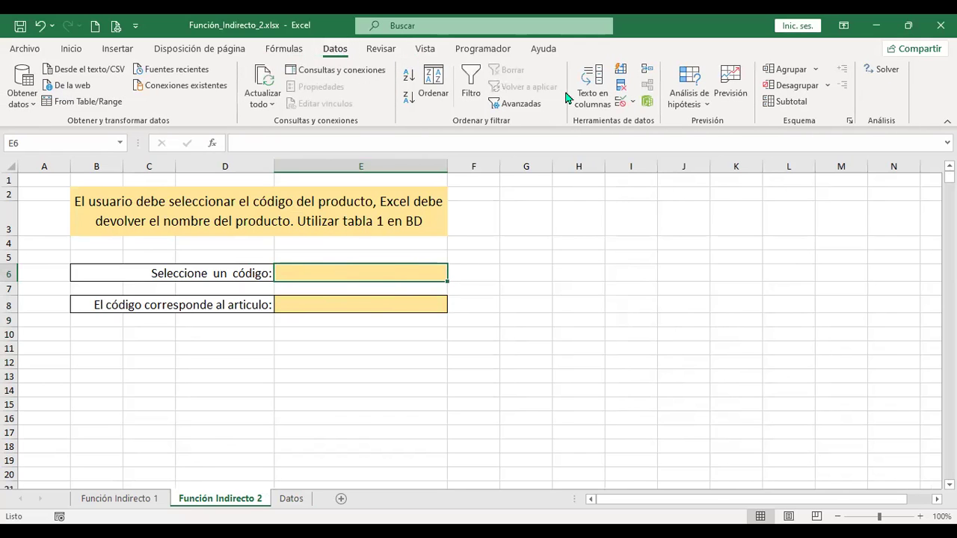
pyautogui.click(621, 104)
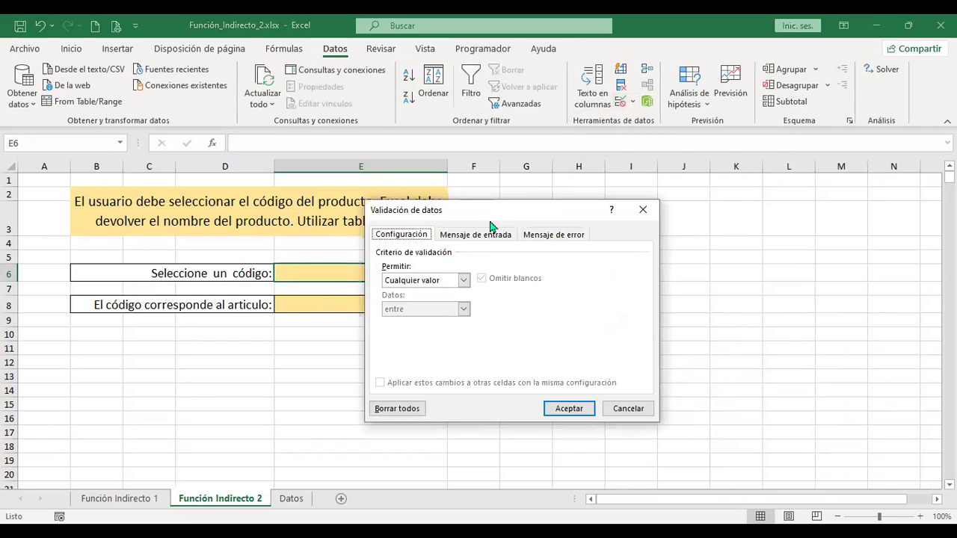
pyautogui.click(464, 281)
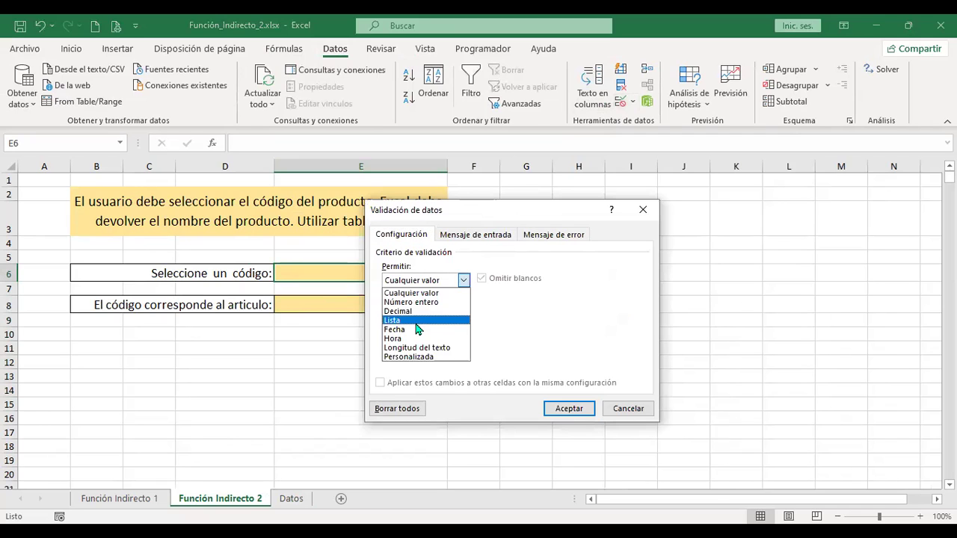
pyautogui.click(416, 322)
pyautogui.click(283, 509)
pyautogui.click(322, 208)
pyautogui.keyDown('shift'); pyautogui.click(321, 404); pyautogui.keyUp('shift')
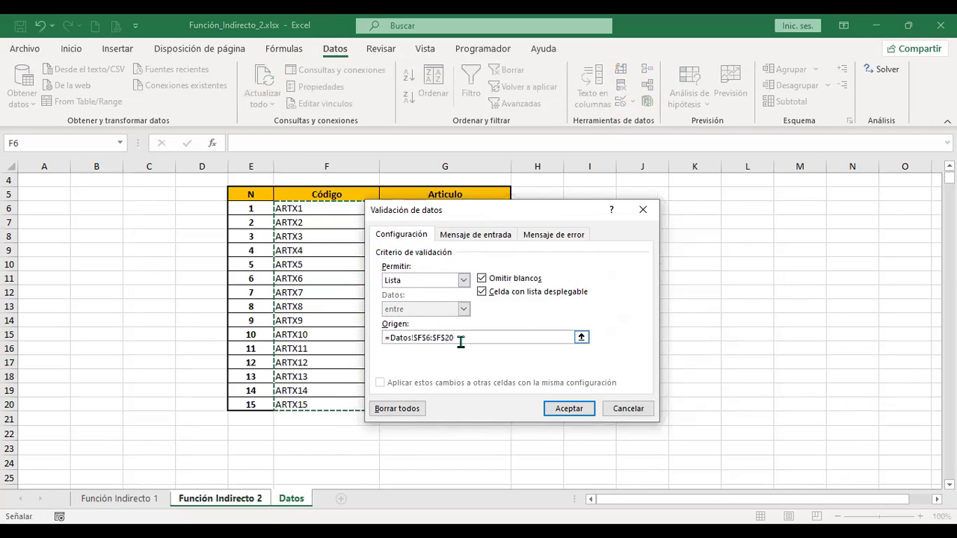
pyautogui.click(577, 410)
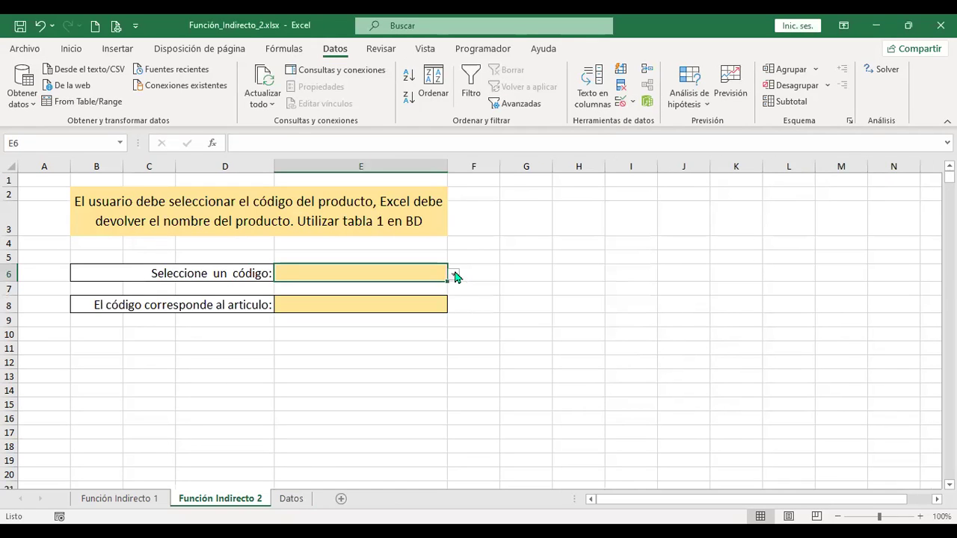
# Step: Select code ARTX4 in E6 and return its article name in E8 with =+INDIRECTO(E6)
pyautogui.click(453, 274)
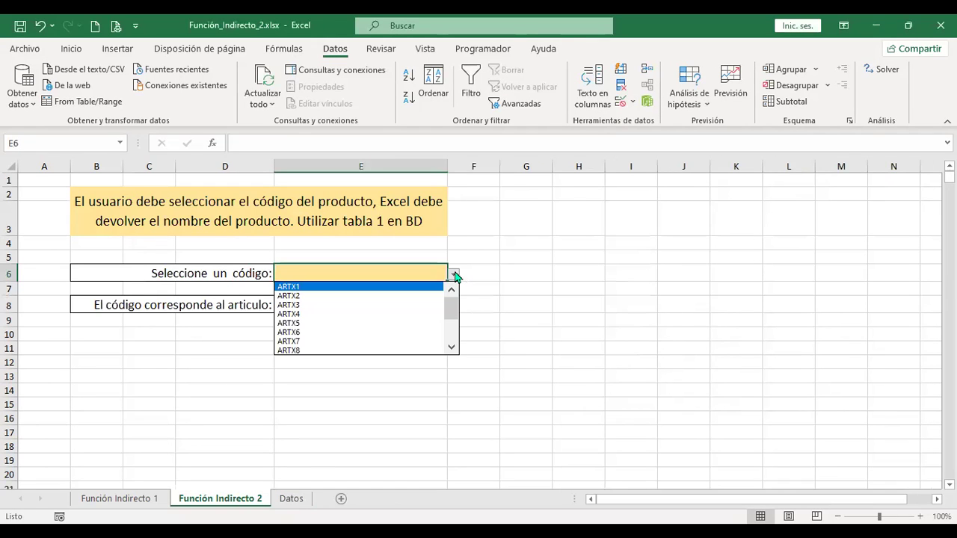
pyautogui.click(328, 317)
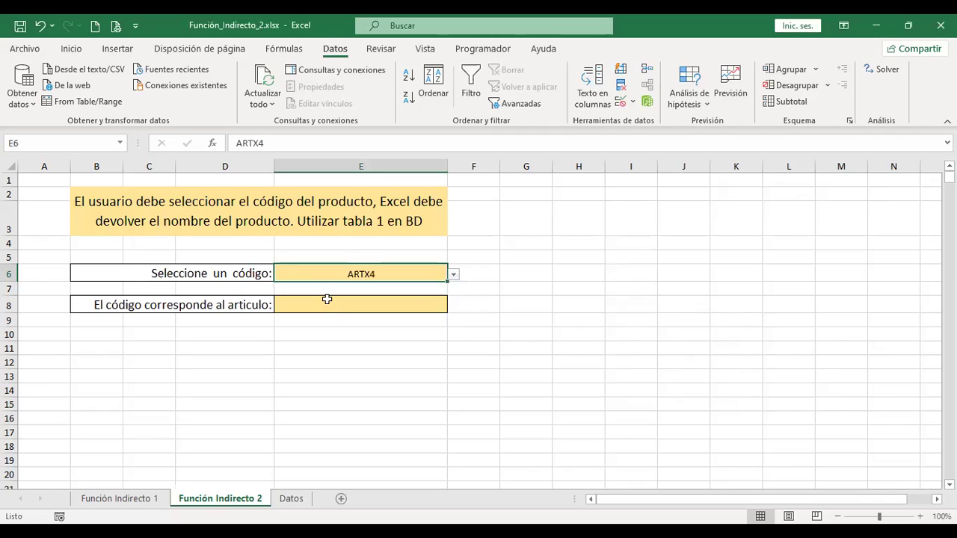
pyautogui.click(336, 305)
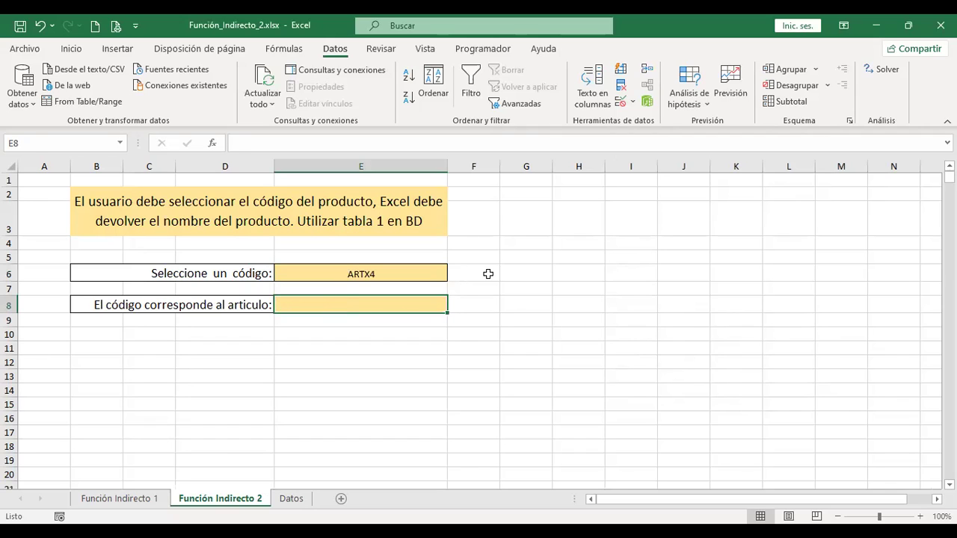
pyautogui.write('+')
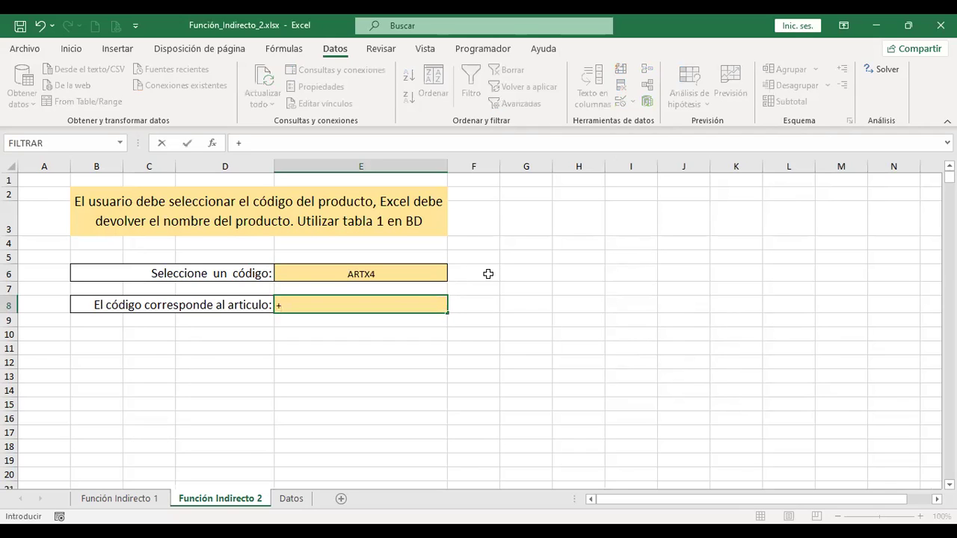
pyautogui.write('indire')
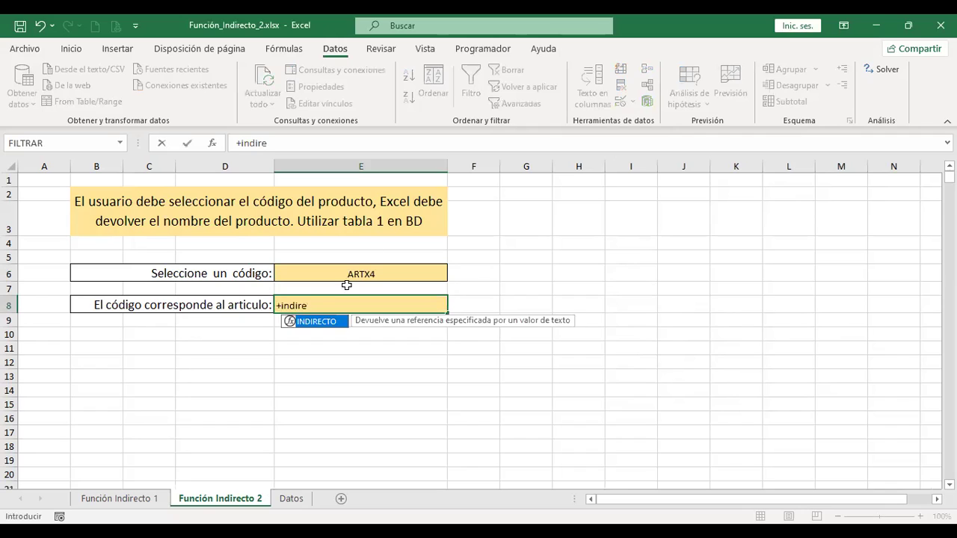
pyautogui.doubleClick(337, 323)
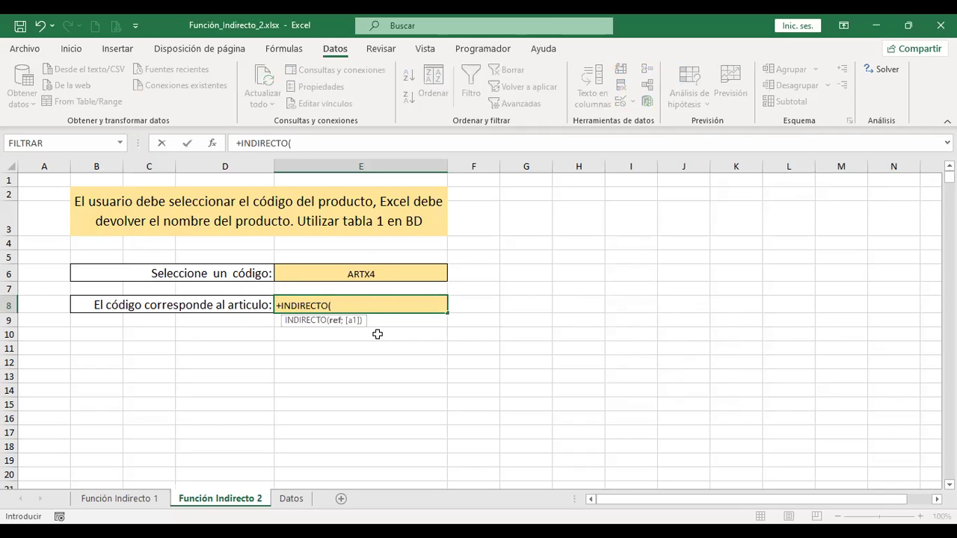
pyautogui.click(369, 269)
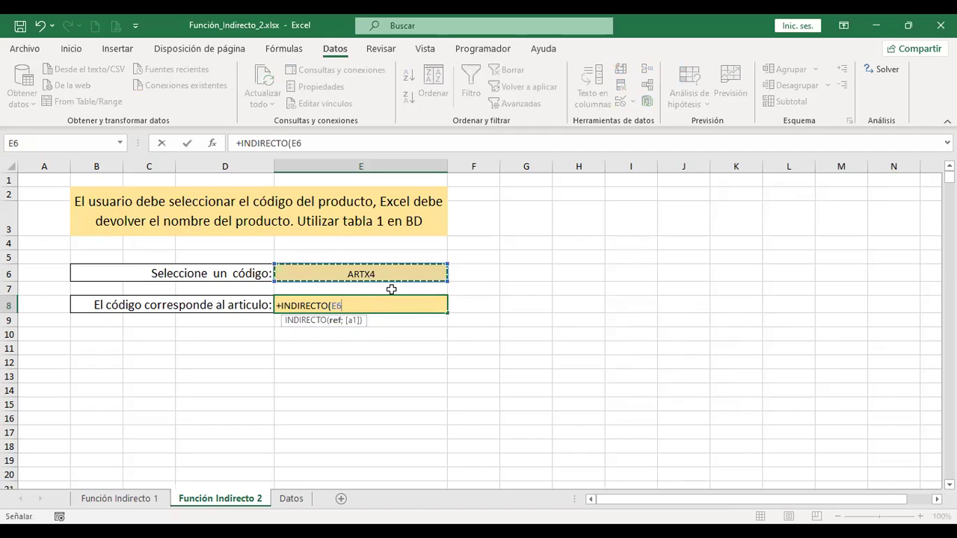
pyautogui.click(391, 279)
pyautogui.click(391, 277)
pyautogui.press('Return')
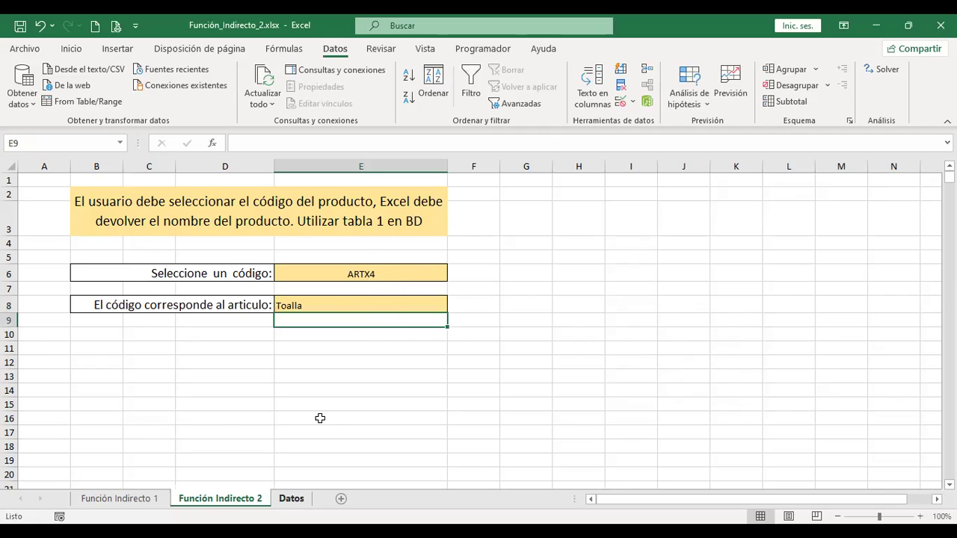
# Step: Check the returned article against the ARTX4 row on the Datos sheet
pyautogui.hotkey('ctrl', 'pagedown')
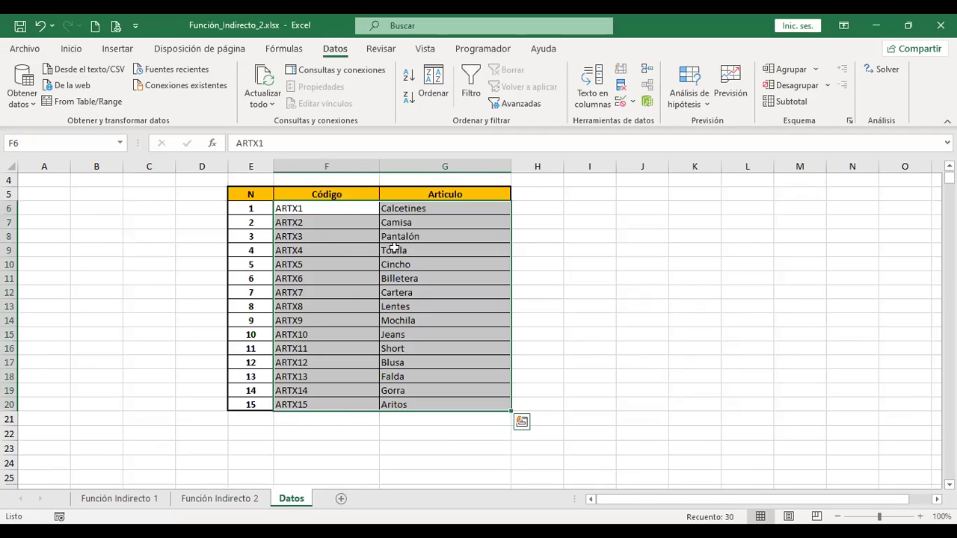
pyautogui.click(419, 251)
pyautogui.hotkey('ctrl', 'pageup')
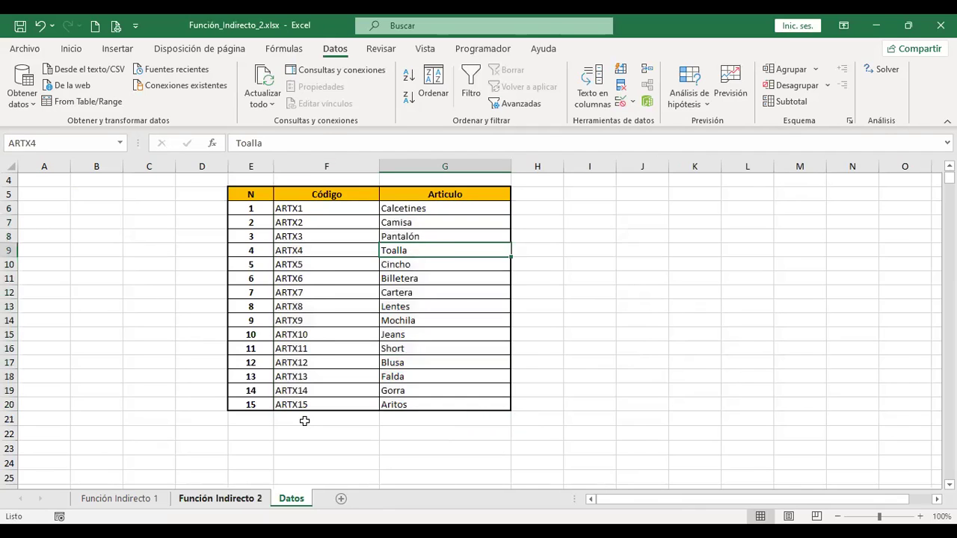
# Step: Test the lookup with code ARTX10 in E6 and compare the returned article with the Datos table
pyautogui.click(395, 275)
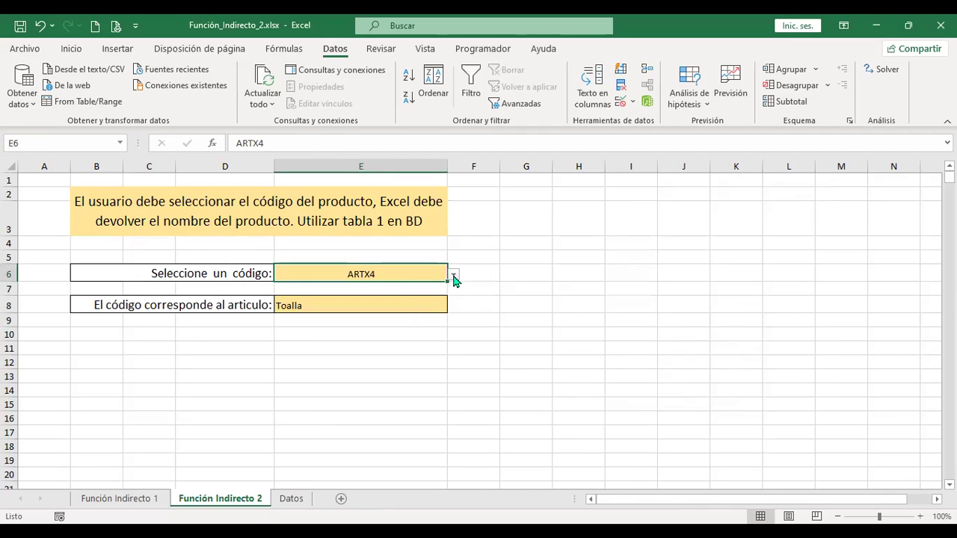
pyautogui.click(453, 275)
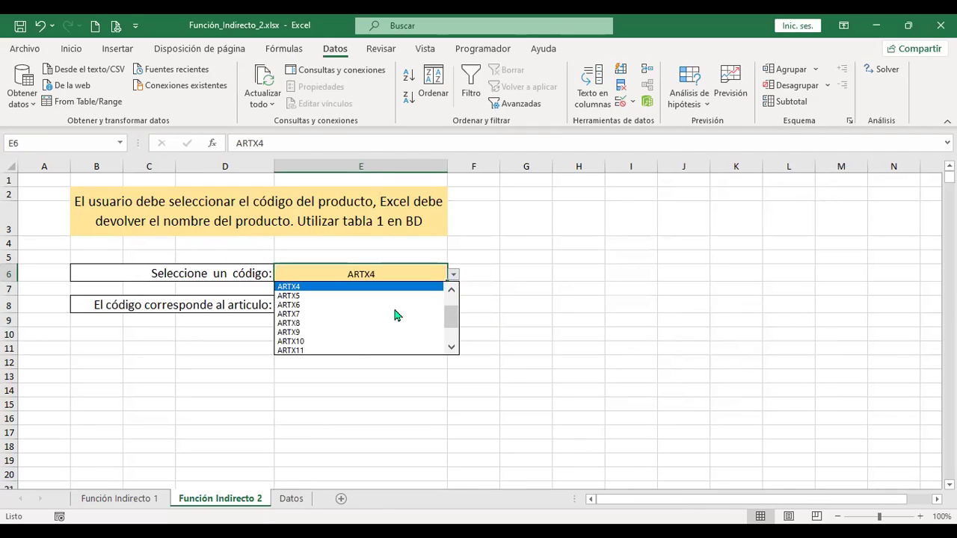
pyautogui.click(350, 341)
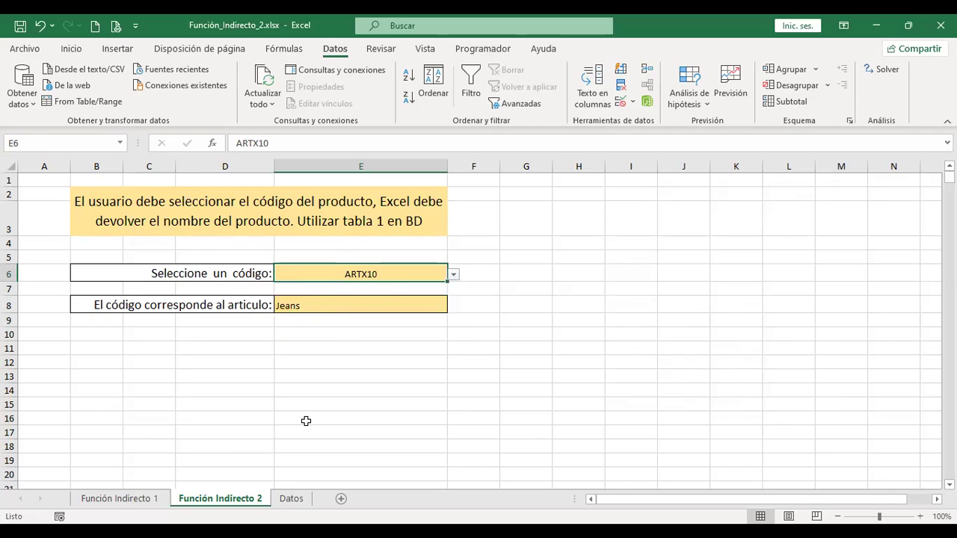
pyautogui.hotkey('ctrl', 'pagedown')
pyautogui.hotkey('ctrl', 'pageup')
# Step: Center the article result horizontally in cell E8
pyautogui.click(351, 305)
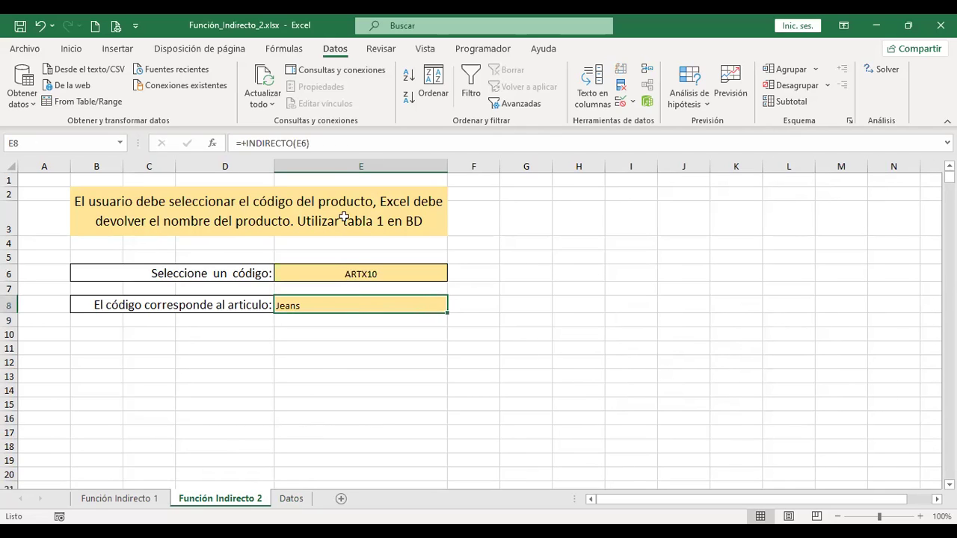
pyautogui.click(67, 51)
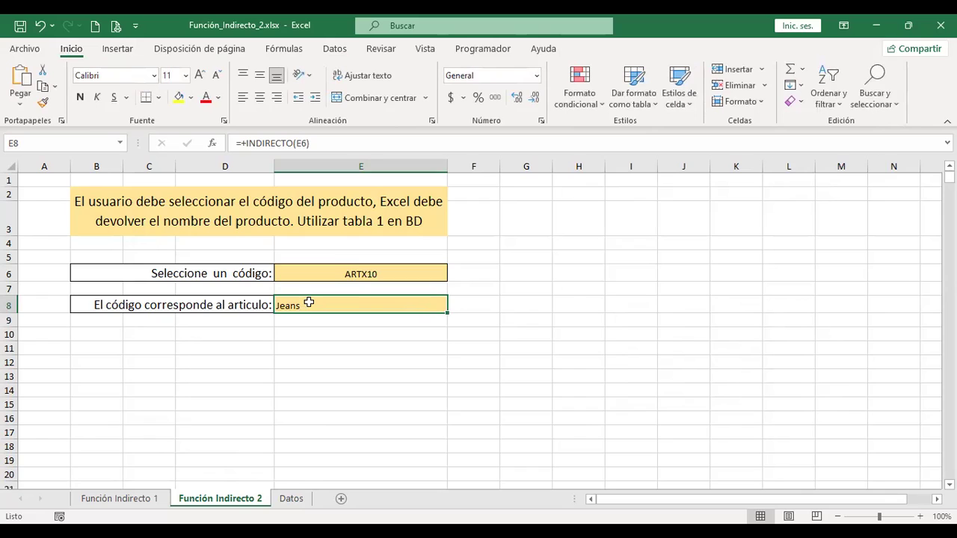
pyautogui.click(260, 104)
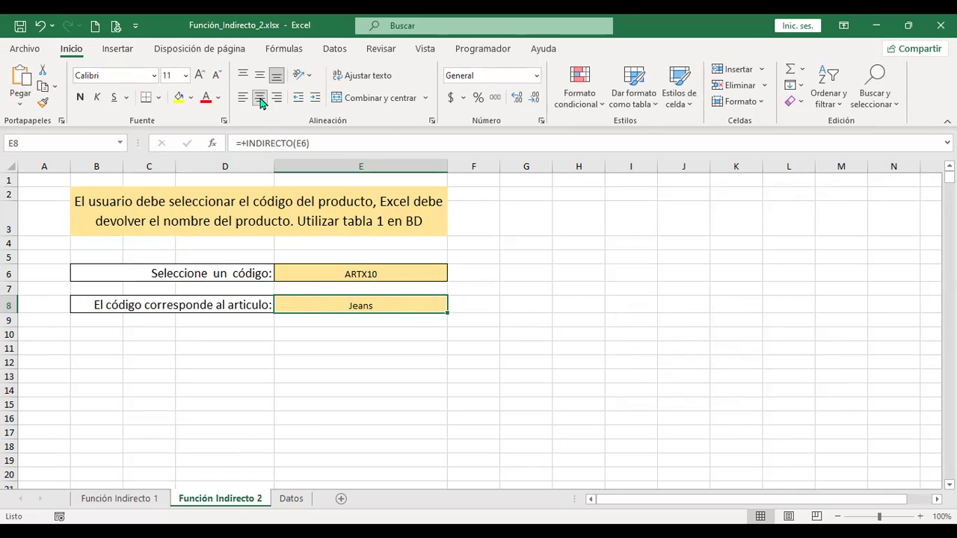
# Step: Select code ARTX14 in E6 and compare the returned article with the Datos table
pyautogui.click(397, 273)
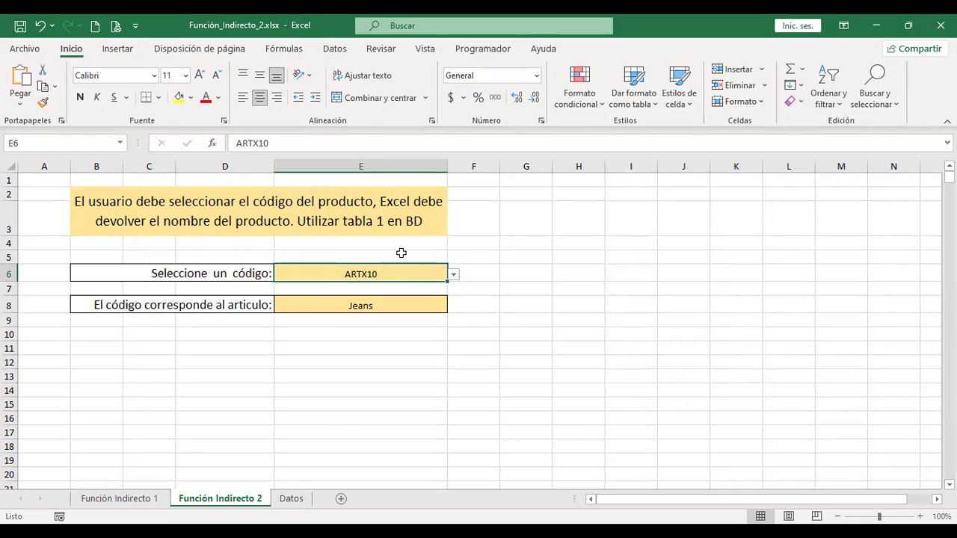
pyautogui.click(454, 275)
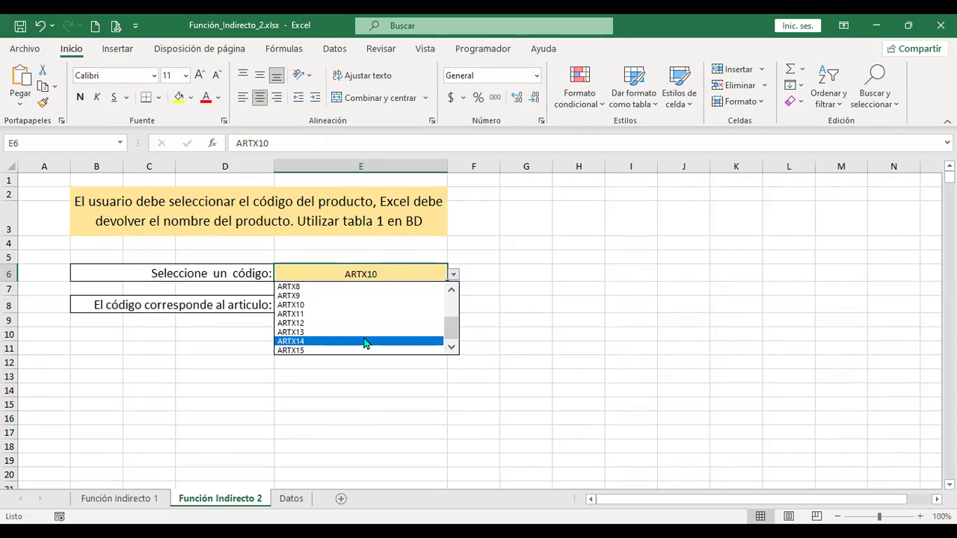
pyautogui.click(311, 341)
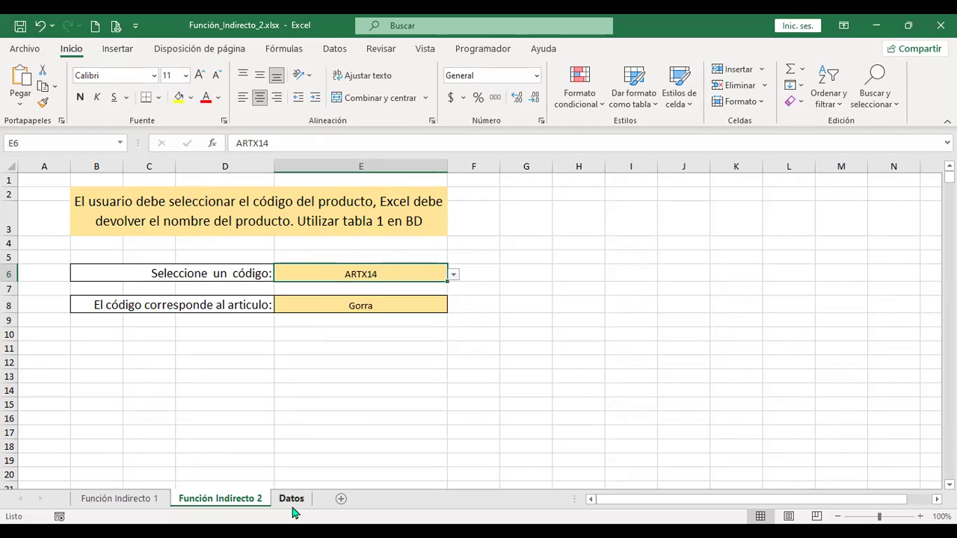
pyautogui.hotkey('ctrl', 'pagedown')
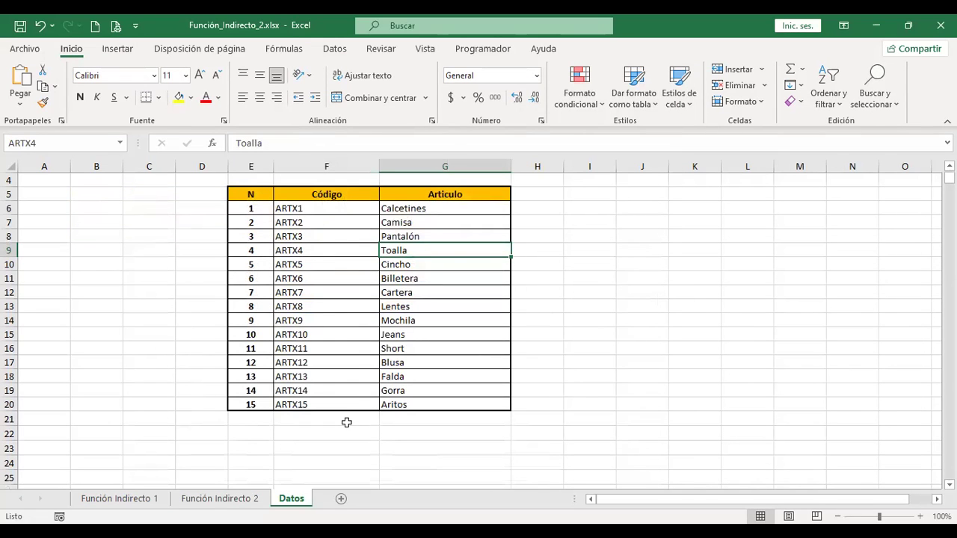
pyautogui.hotkey('ctrl', 'pageup')
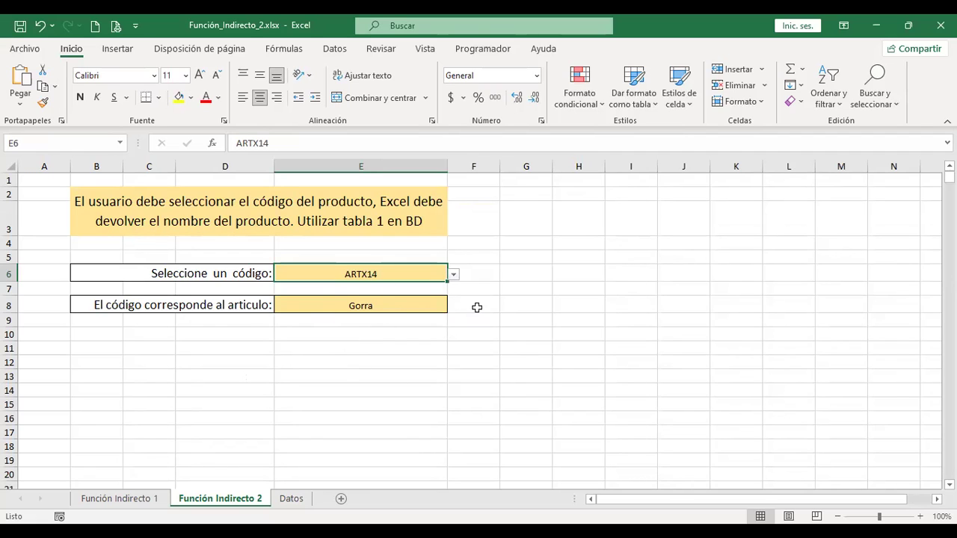
pyautogui.click(531, 305)
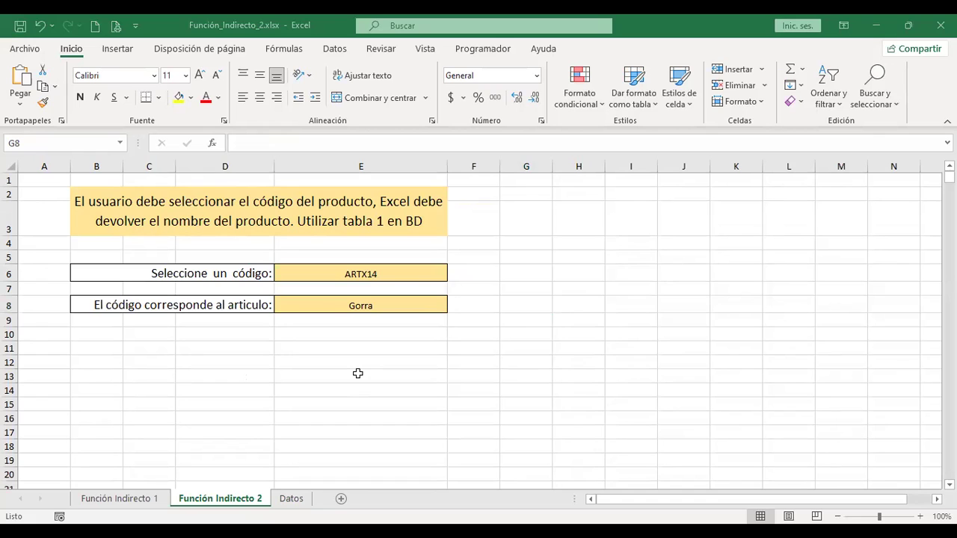
# Step: Add a new worksheet after Datos and set the font size of all its cells to 14
pyautogui.hotkey('ctrl', 'pagedown')
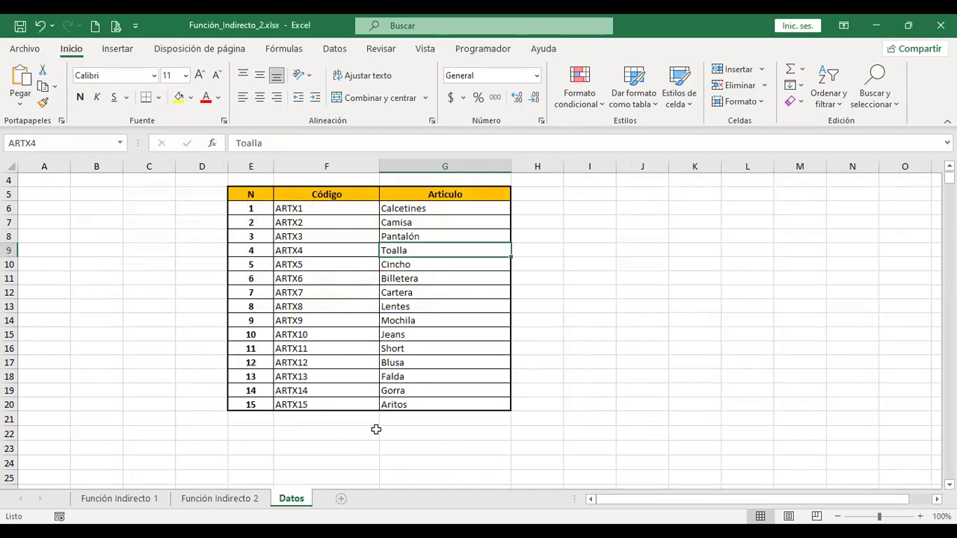
pyautogui.hotkey('shift', 'F11')
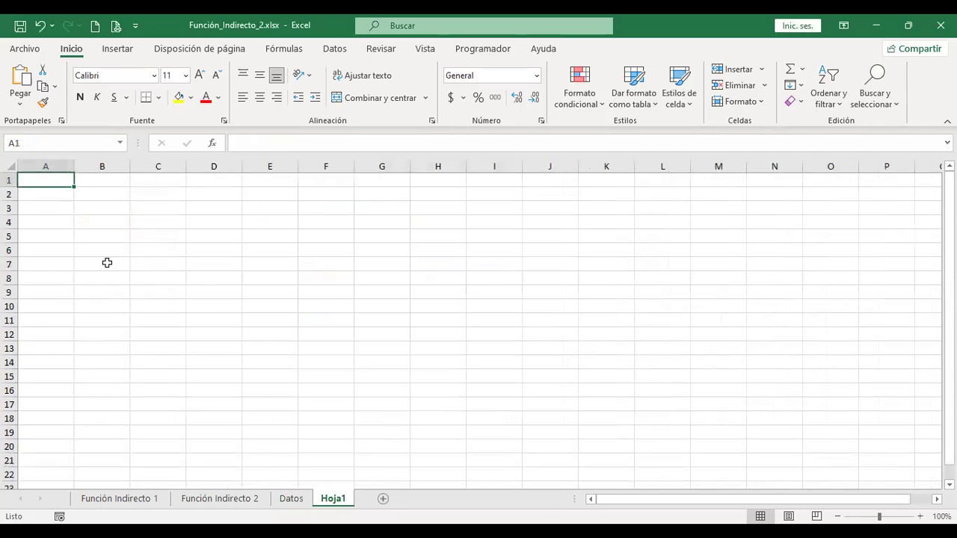
pyautogui.click(7, 159)
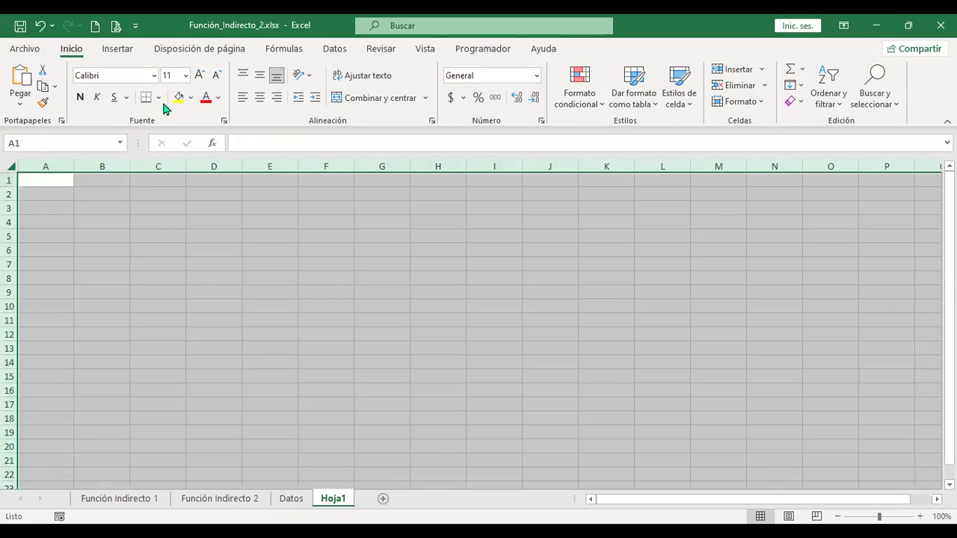
pyautogui.click(199, 76)
pyautogui.click(200, 76)
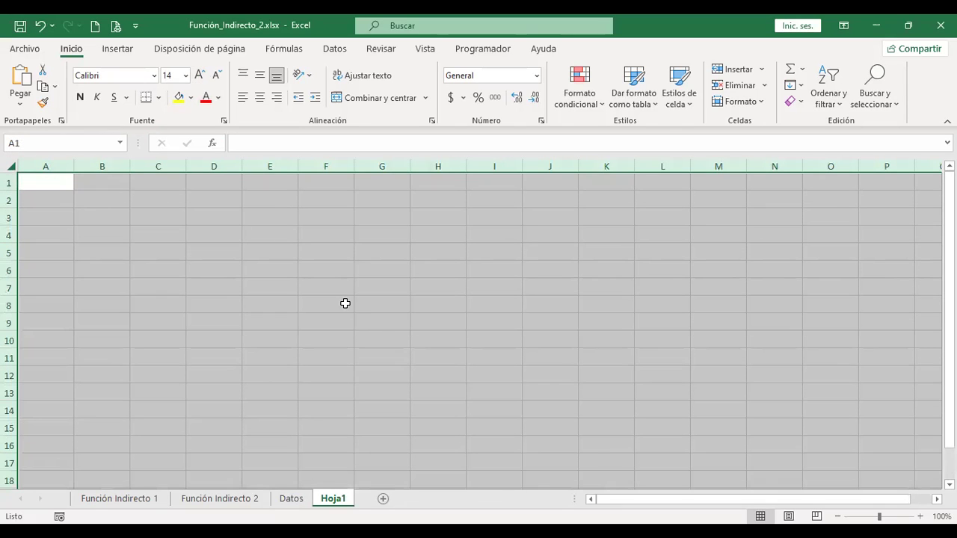
pyautogui.scroll(2, 352, 299)
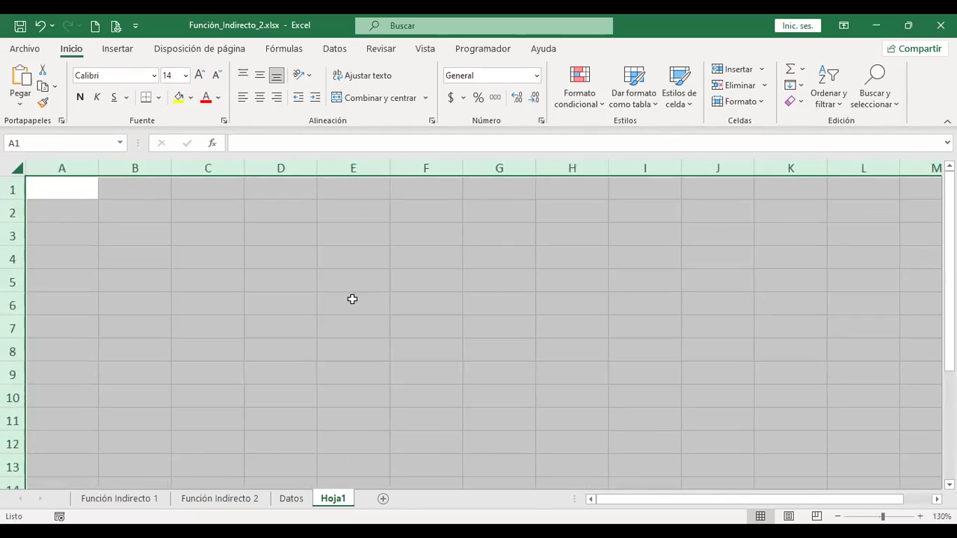
pyautogui.hotkey('ctrl', 'Home')
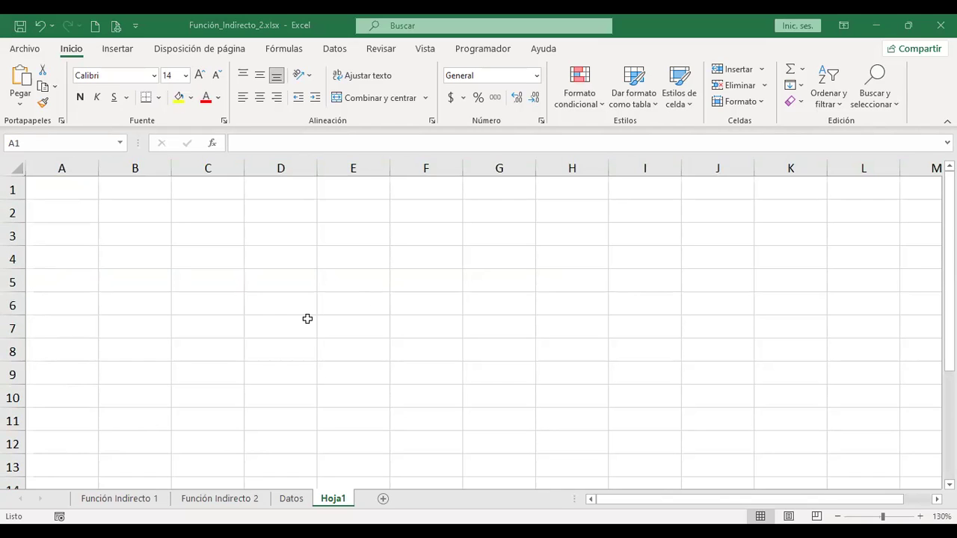
# Step: Enter the column headers Meses in A1 and Ventas in B1 of the new sheet
pyautogui.write('Meses')
pyautogui.press('Return')
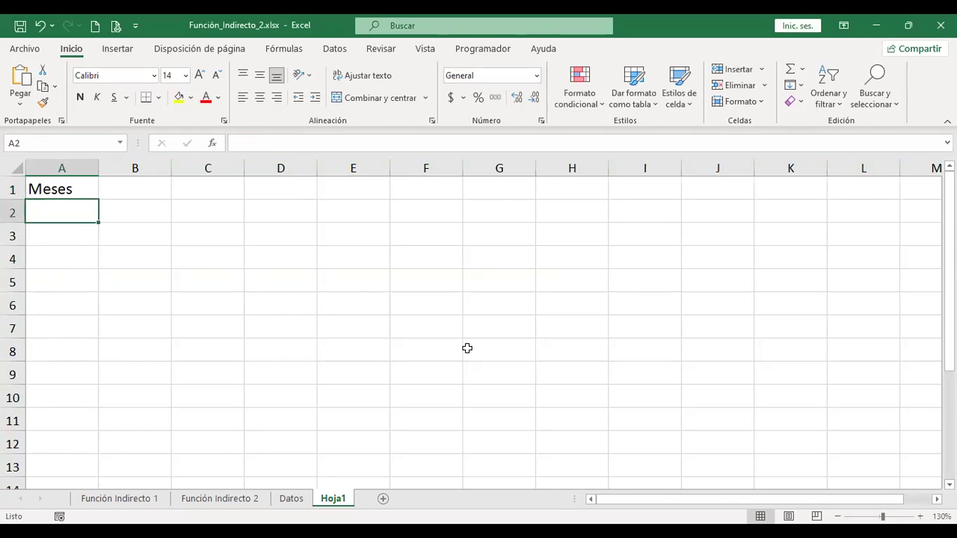
pyautogui.press('Up')
pyautogui.press('Right')
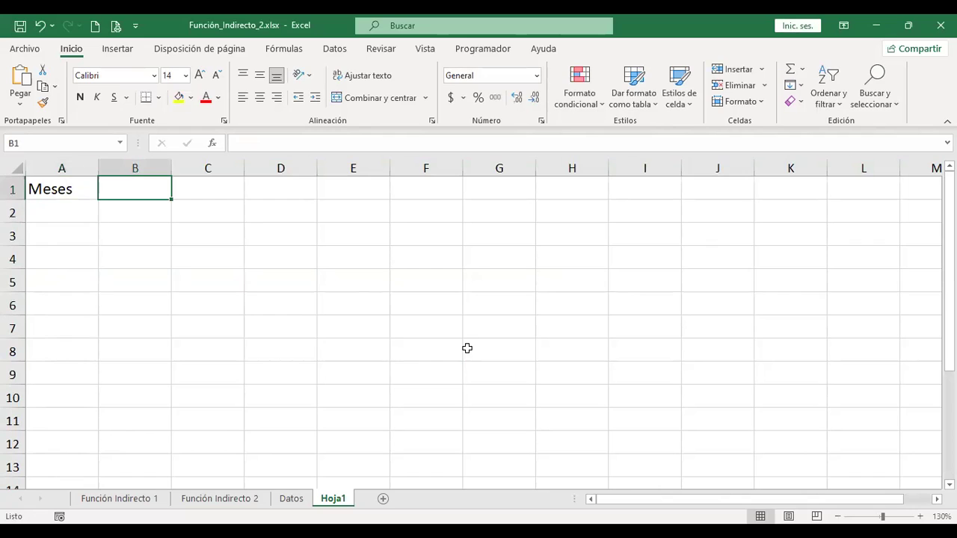
pyautogui.write('Ventas')
pyautogui.press('Return')
pyautogui.press('Left')
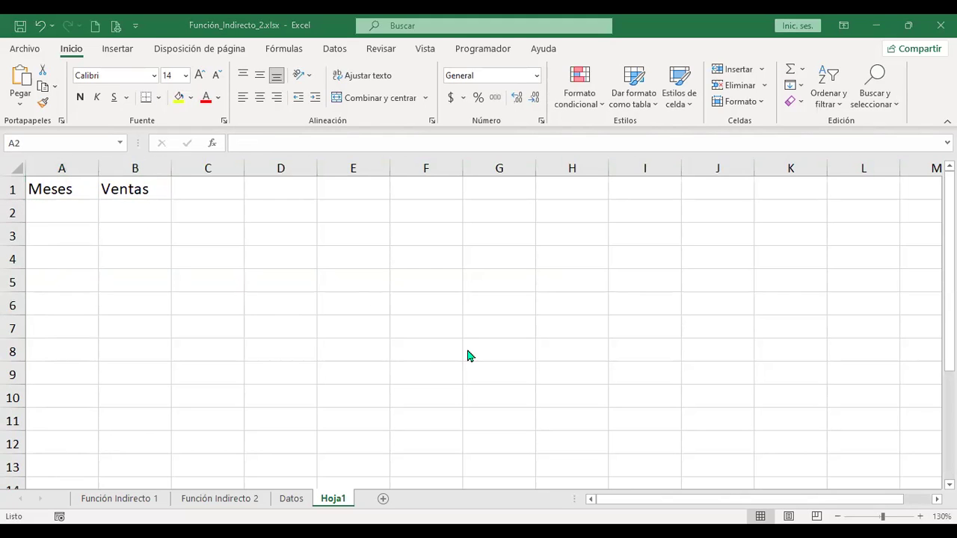
# Step: Enter Enero in A2 and fill the month series down to Abril in A5
pyautogui.write('Enero')
pyautogui.press('Return')
pyautogui.press('Up')
pyautogui.press('Down')
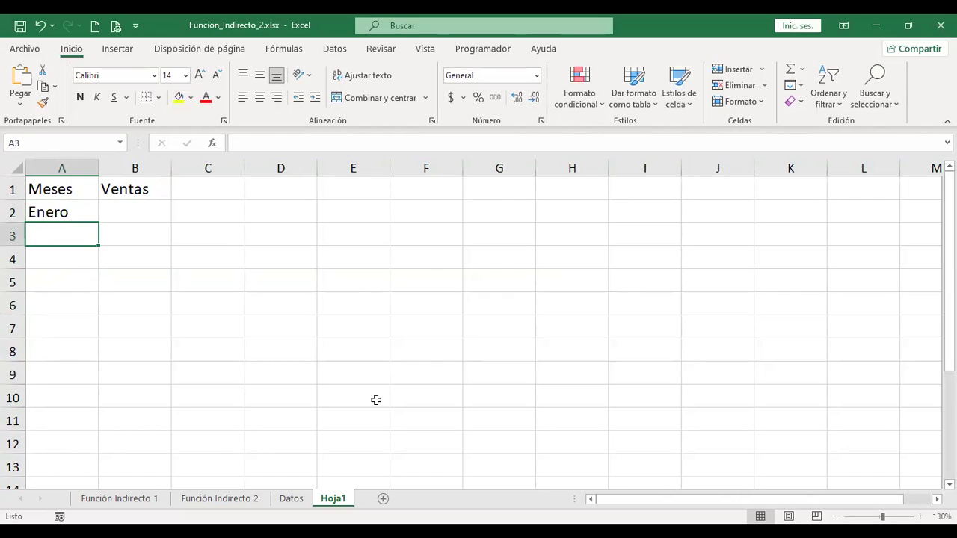
pyautogui.click(86, 211)
pyautogui.moveTo(100, 222); pyautogui.dragTo(96, 289)
# Step: Enter +ALEATORIO.ENTRE(300;2000) in B2 to generate random sales and fill the formula down to B5
pyautogui.click(133, 211)
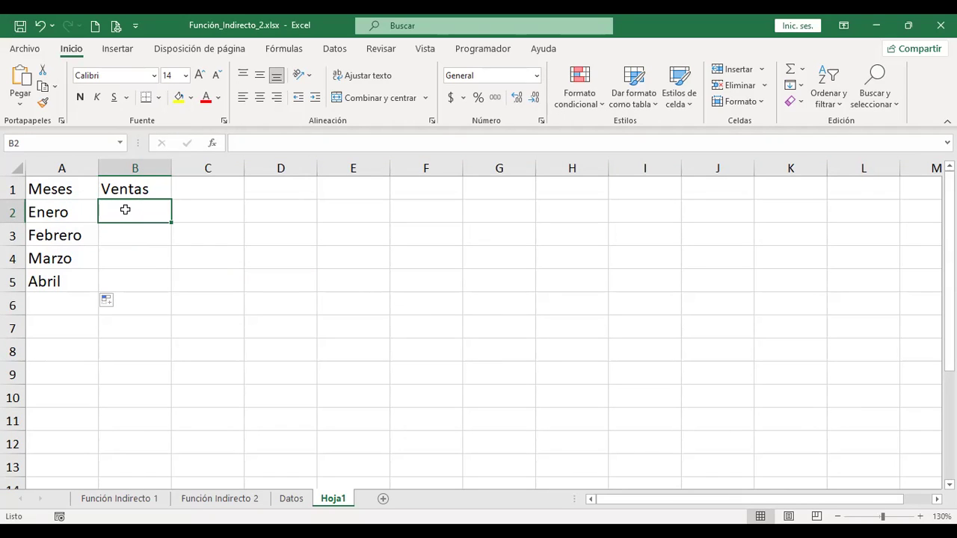
pyautogui.moveTo(125, 210); pyautogui.dragTo(125, 278)
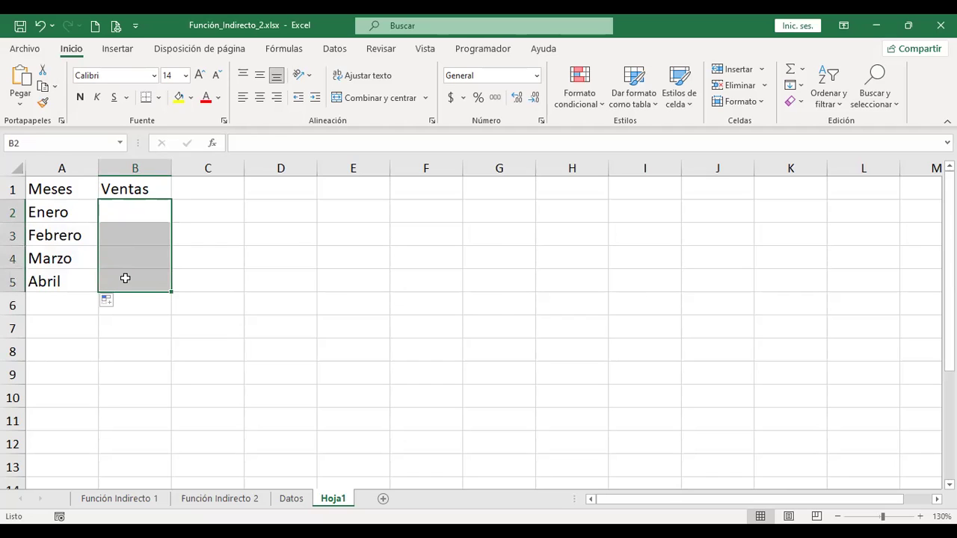
pyautogui.click(131, 212)
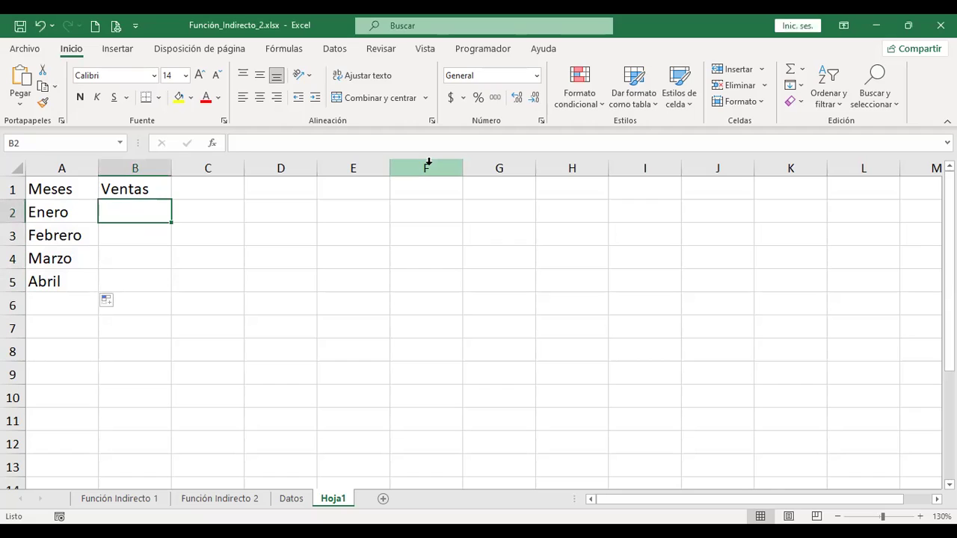
pyautogui.write('+')
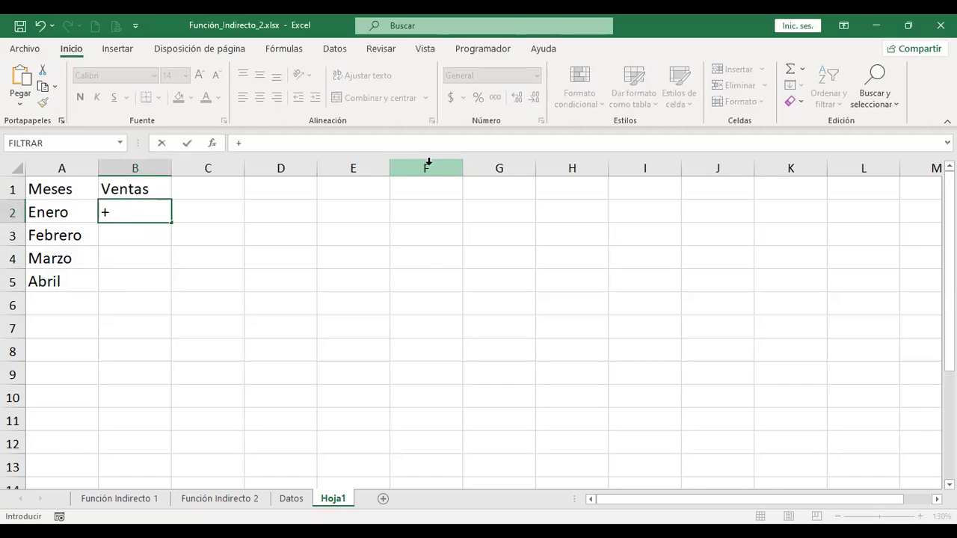
pyautogui.write('alea')
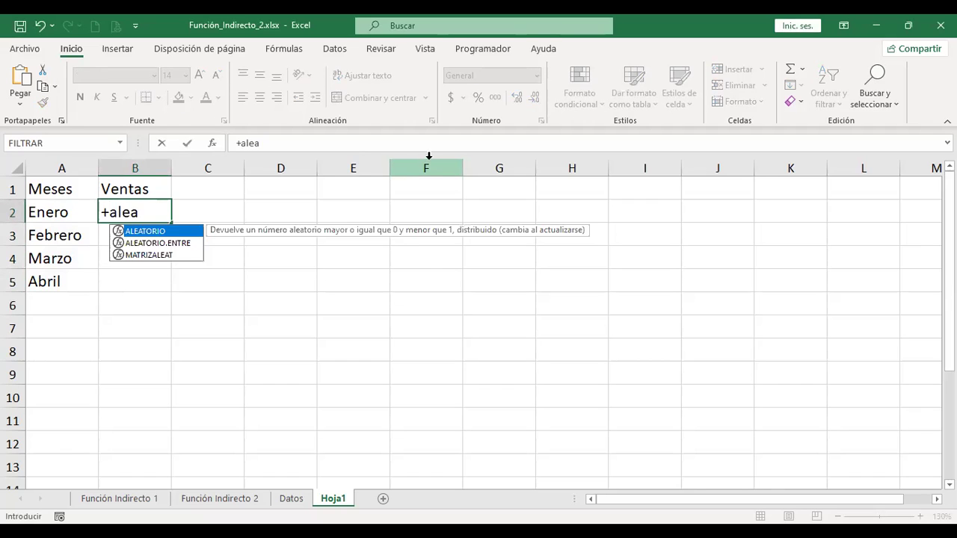
pyautogui.click(183, 247)
pyautogui.doubleClick(183, 244)
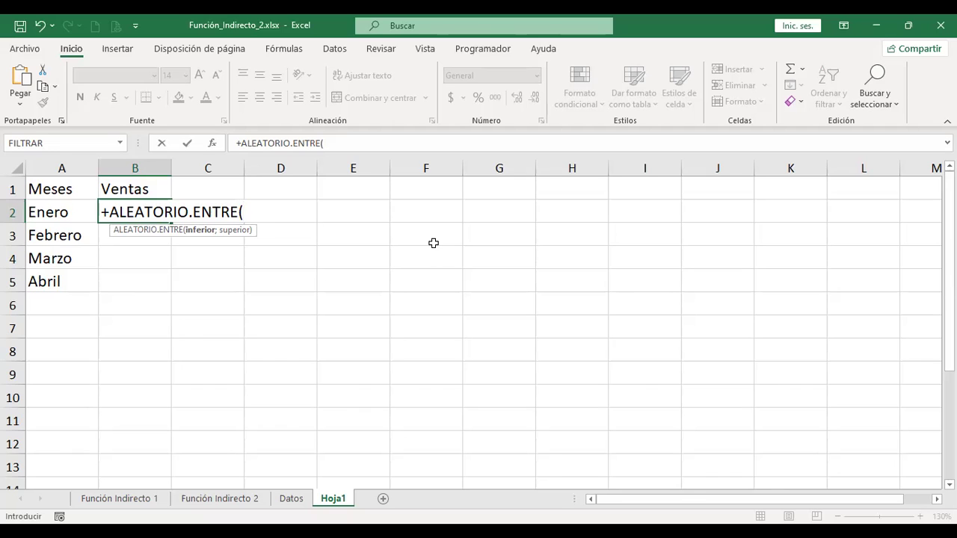
pyautogui.write('300;')
pyautogui.write('2000')
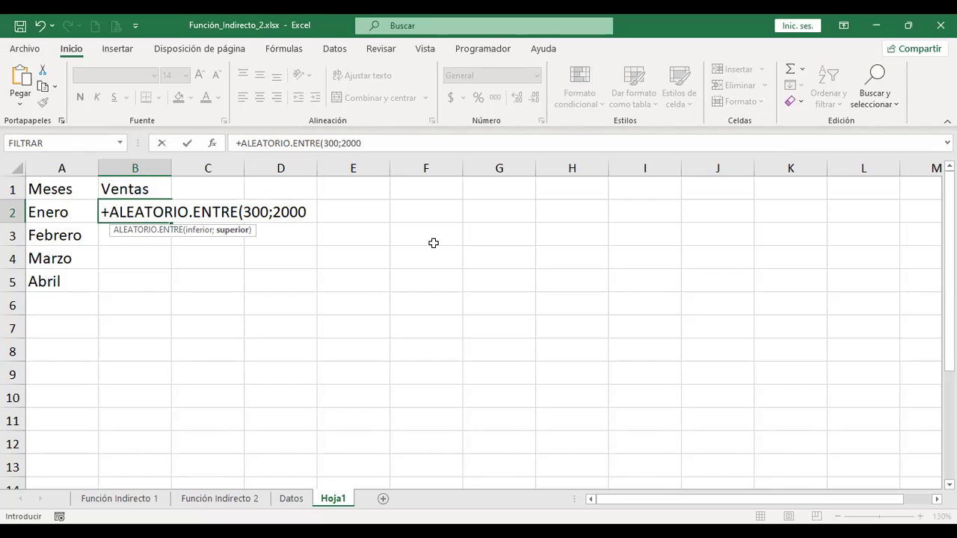
pyautogui.press('Return')
pyautogui.press('Up')
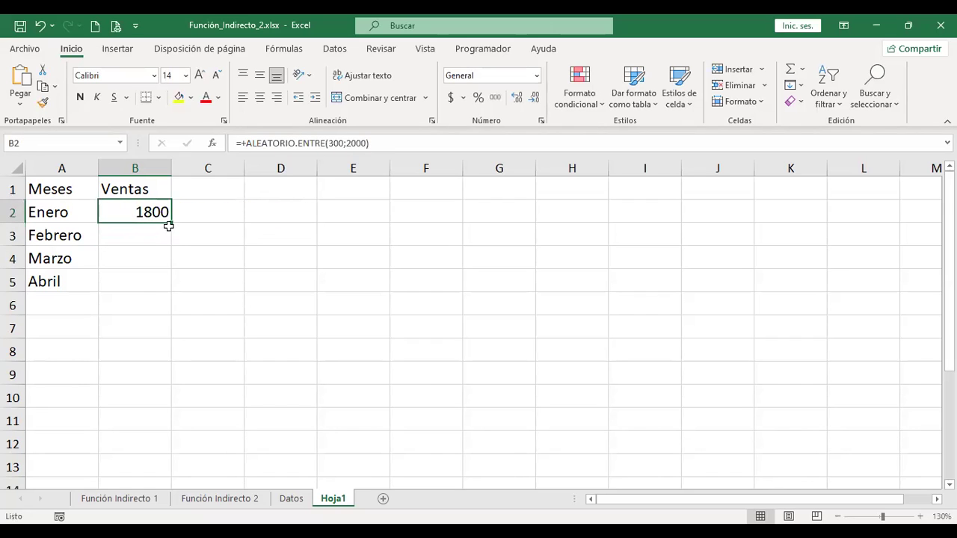
pyautogui.moveTo(172, 222); pyautogui.dragTo(171, 289)
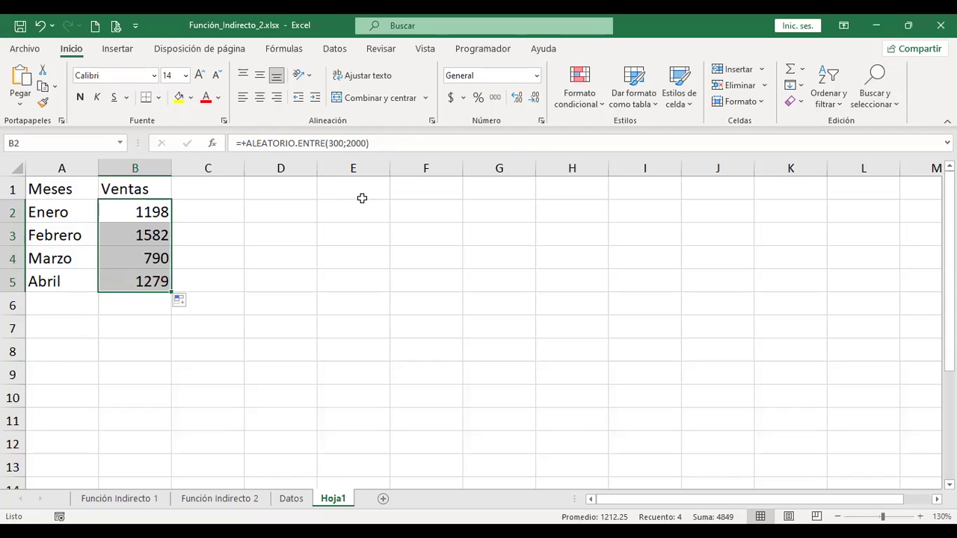
# Step: Apply the accounting format to B2:B5 and replace its formulas with fixed values, keeping the number format
pyautogui.click(451, 100)
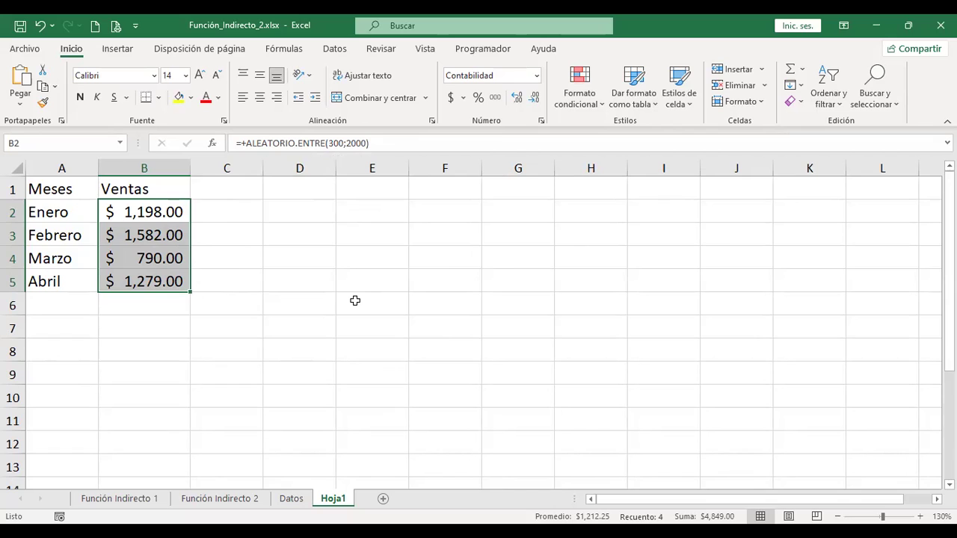
pyautogui.hotkey('ctrl', 'c')
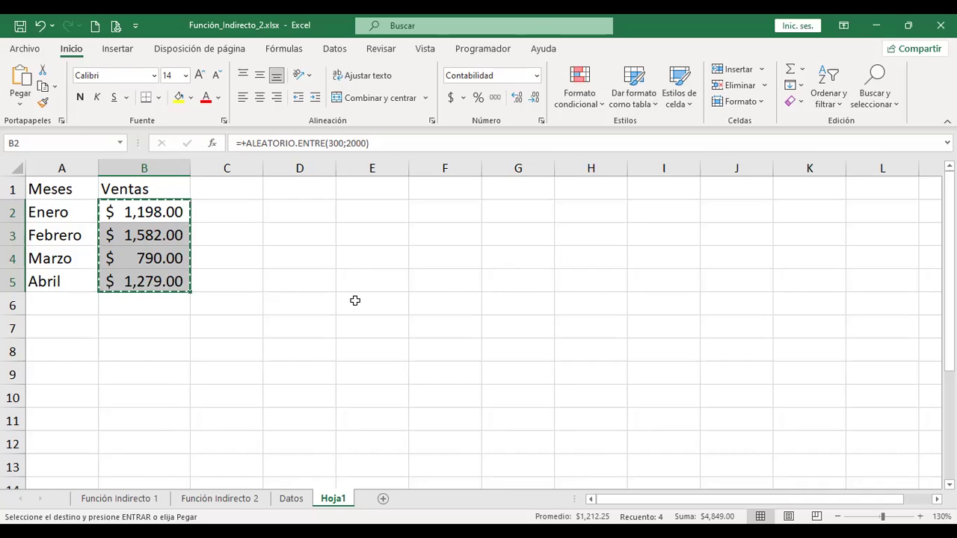
pyautogui.hotkey('ctrl', 'v')
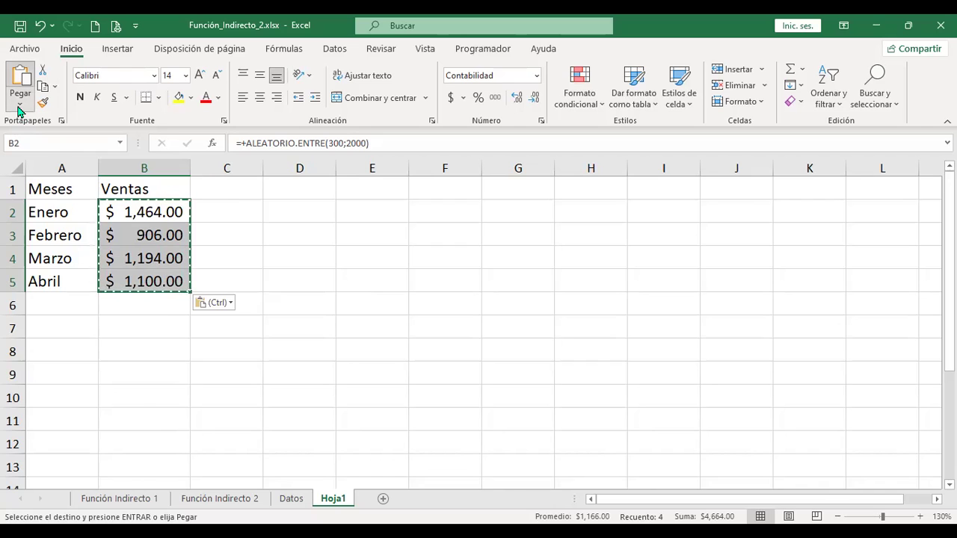
pyautogui.click(19, 108)
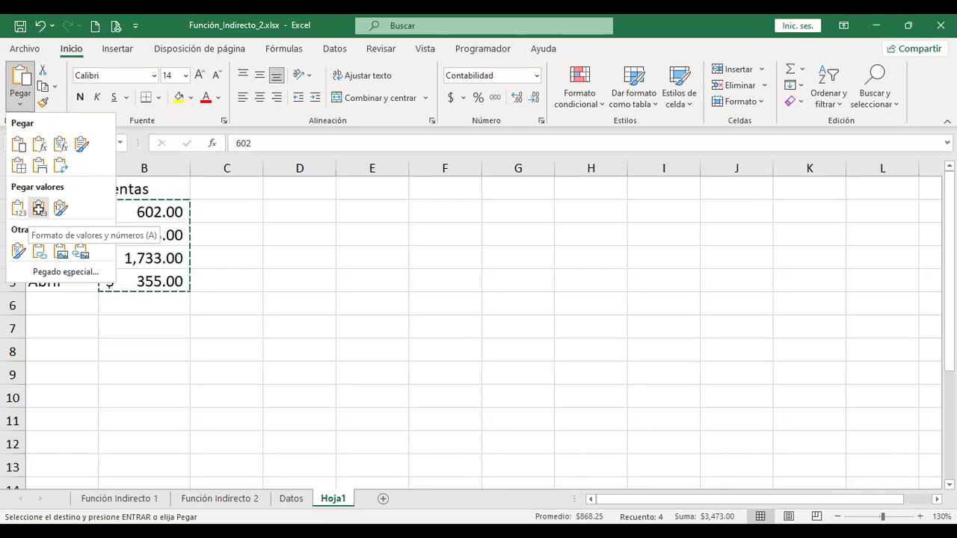
pyautogui.click(39, 215)
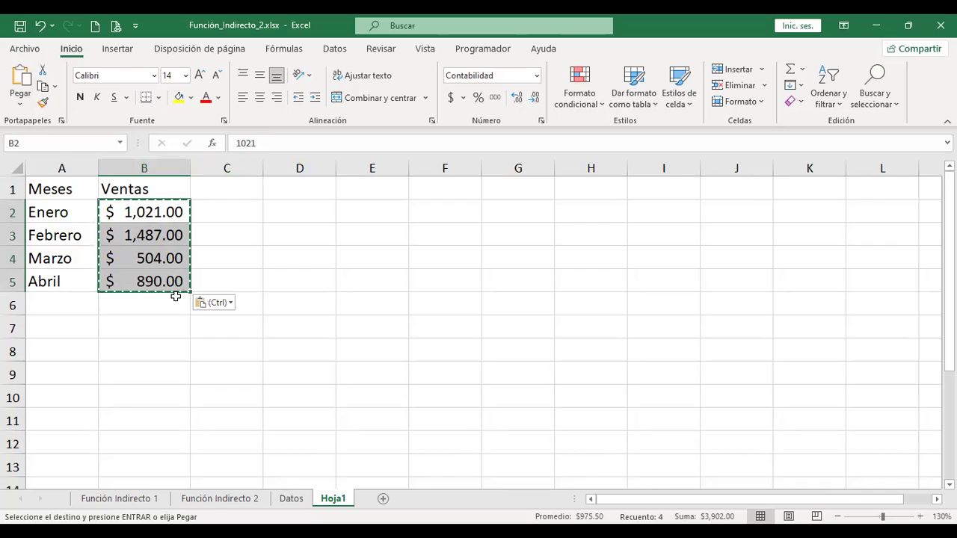
pyautogui.press('Escape')
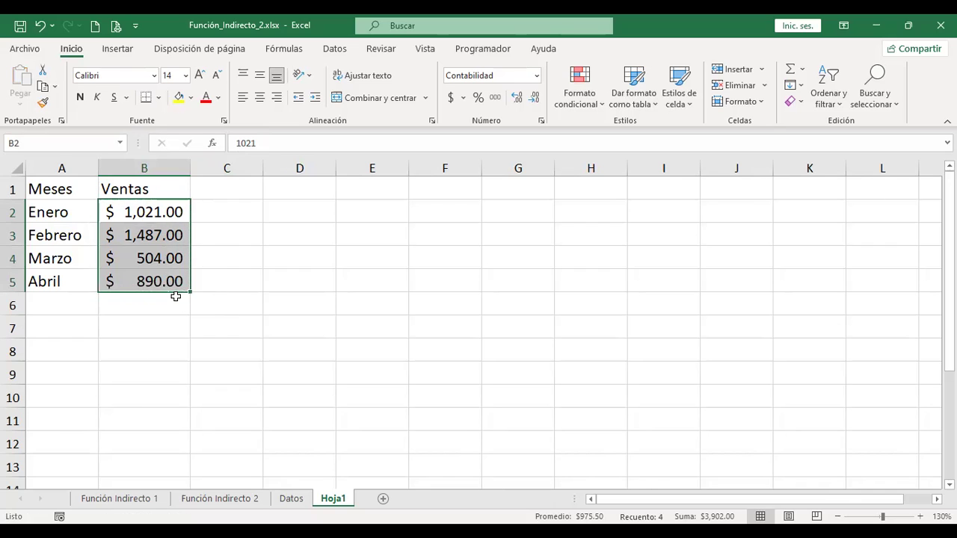
pyautogui.click(229, 207)
pyautogui.click(150, 217)
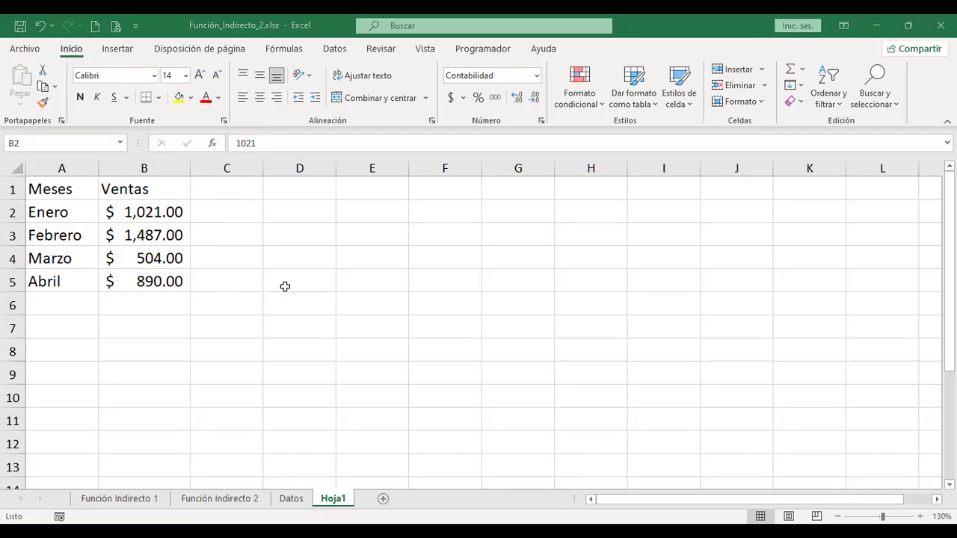
# Step: Enter the cell reference B4 as text in D1
pyautogui.click(301, 194)
pyautogui.click(301, 211)
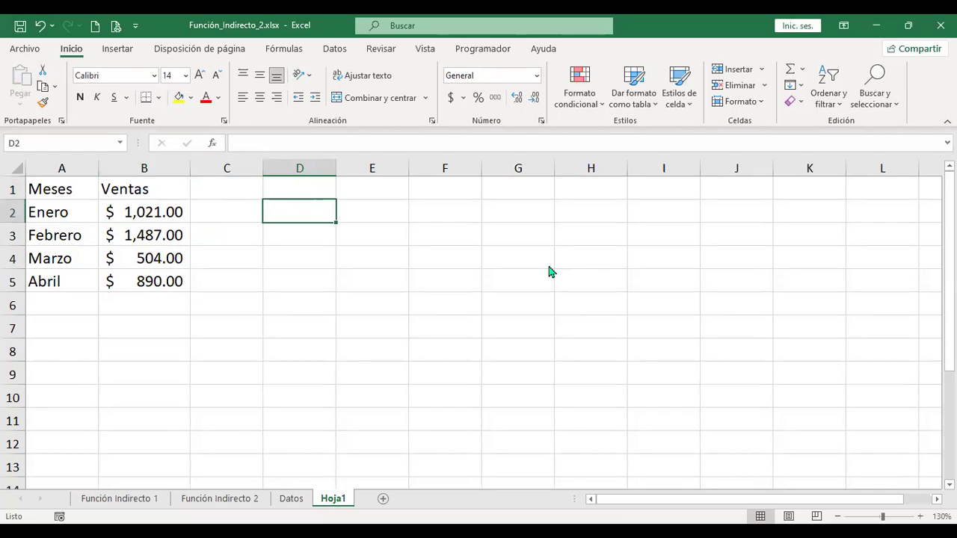
pyautogui.press('Up')
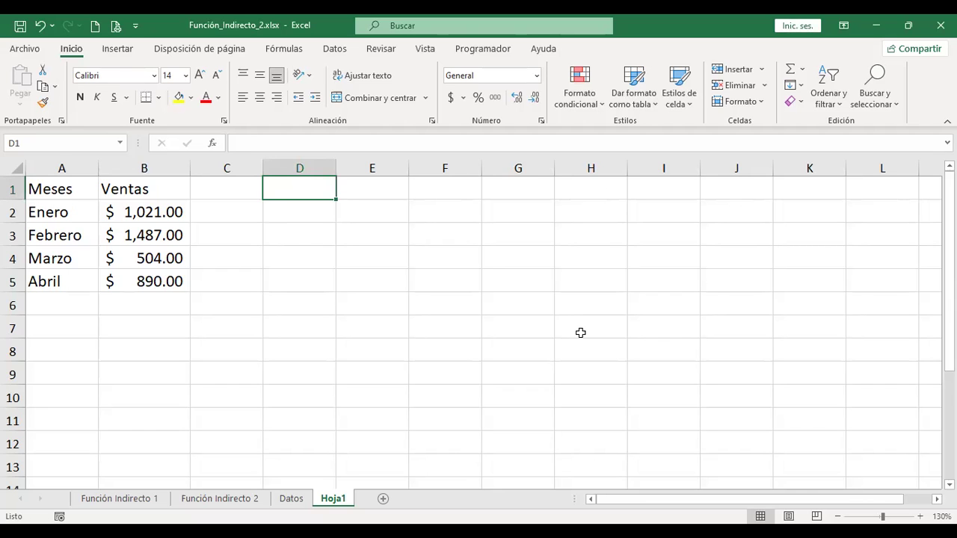
pyautogui.write('B4')
pyautogui.press('Return')
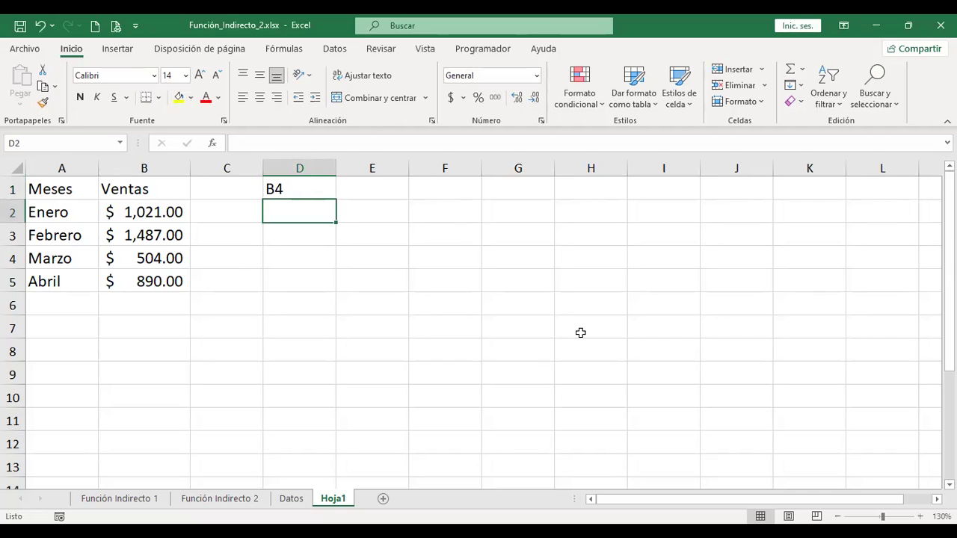
pyautogui.press('Up')
pyautogui.press('Right')
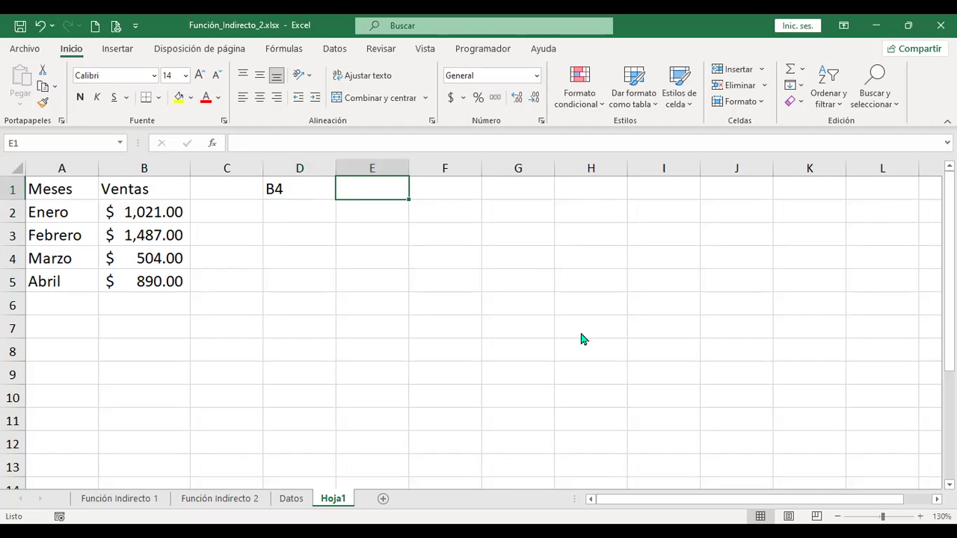
pyautogui.press('Left')
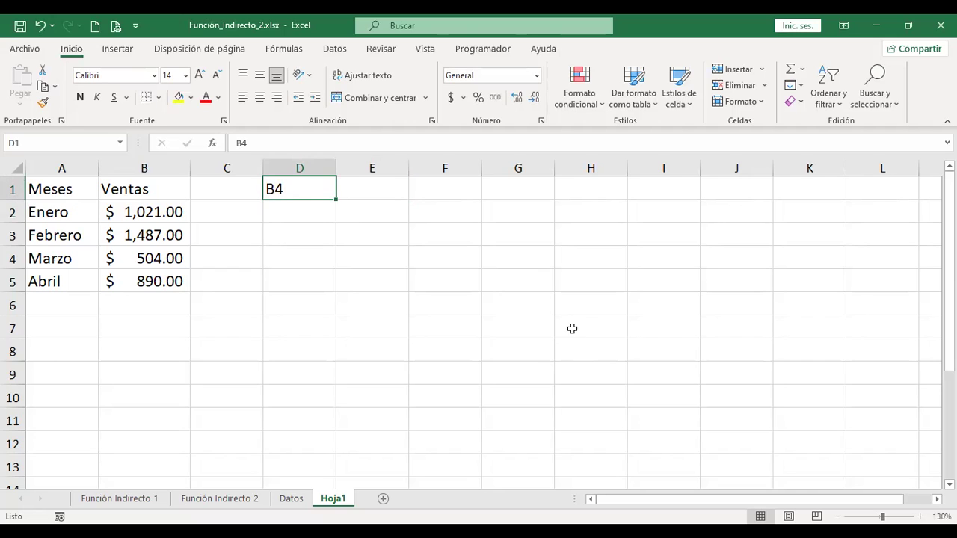
# Step: Apply all borders to the Meses and Ventas table in A1:B5 and to the cells D1:E1
pyautogui.moveTo(74, 186); pyautogui.dragTo(148, 285)
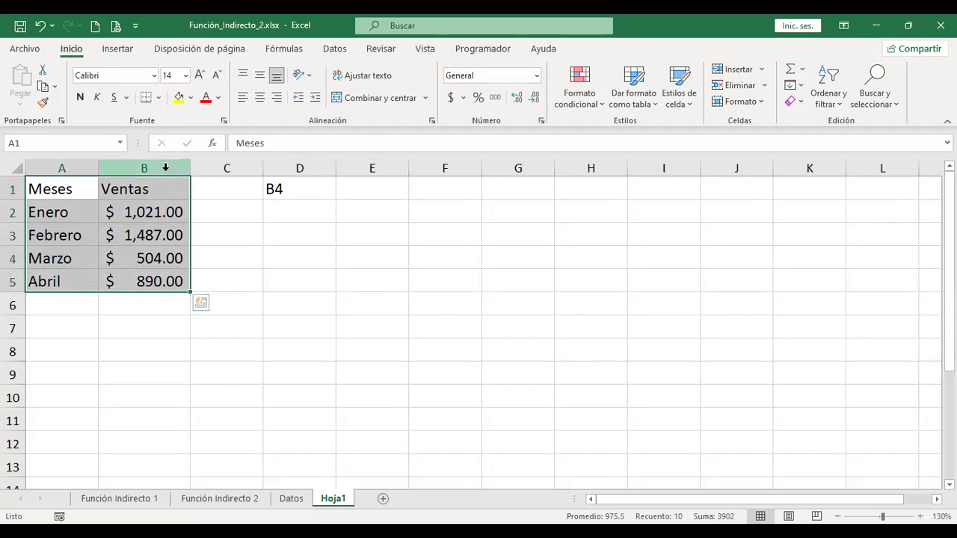
pyautogui.click(159, 98)
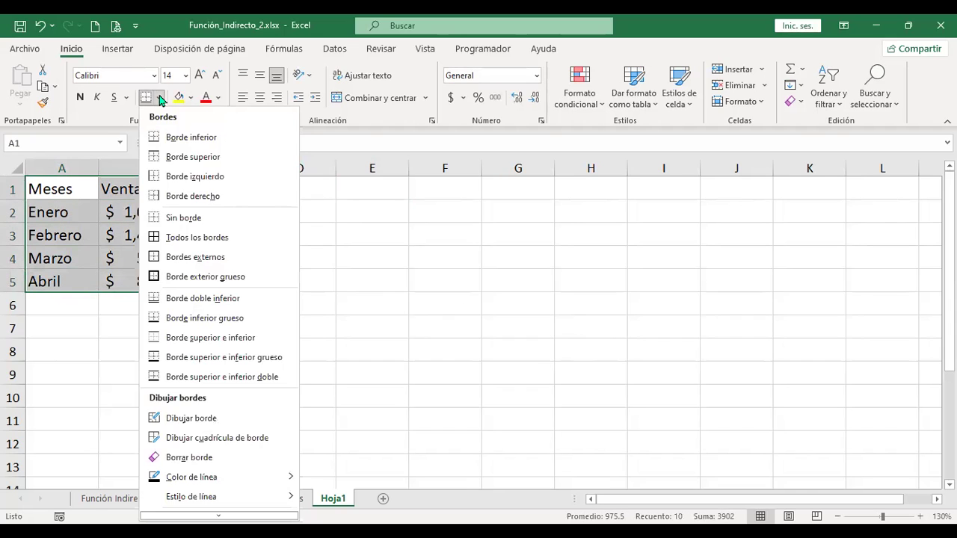
pyautogui.click(232, 238)
pyautogui.moveTo(299, 187); pyautogui.dragTo(371, 190)
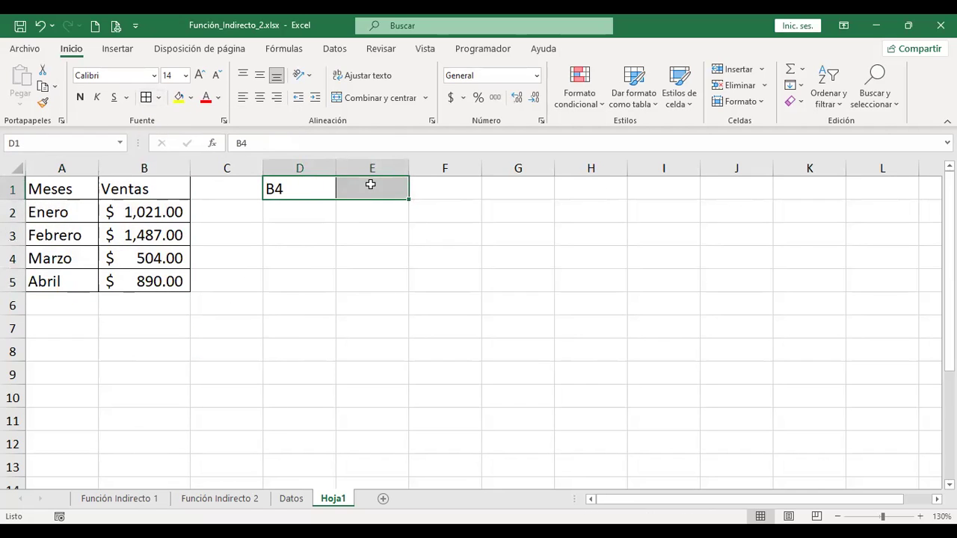
pyautogui.click(371, 185)
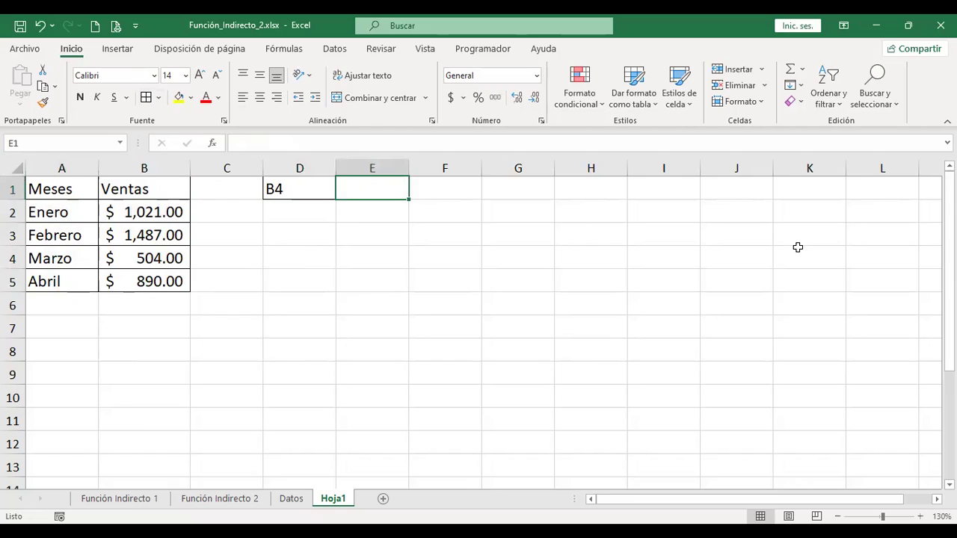
pyautogui.press('Left')
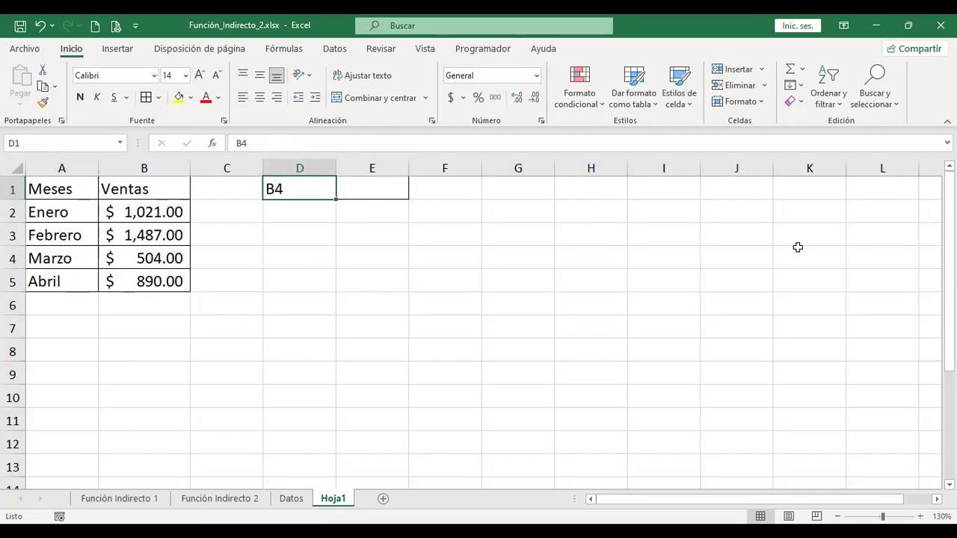
pyautogui.press('Right')
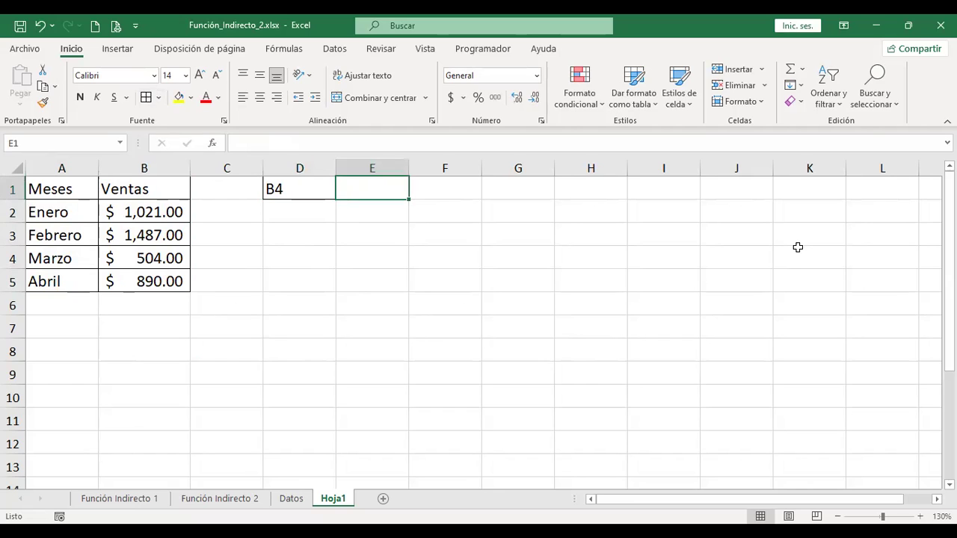
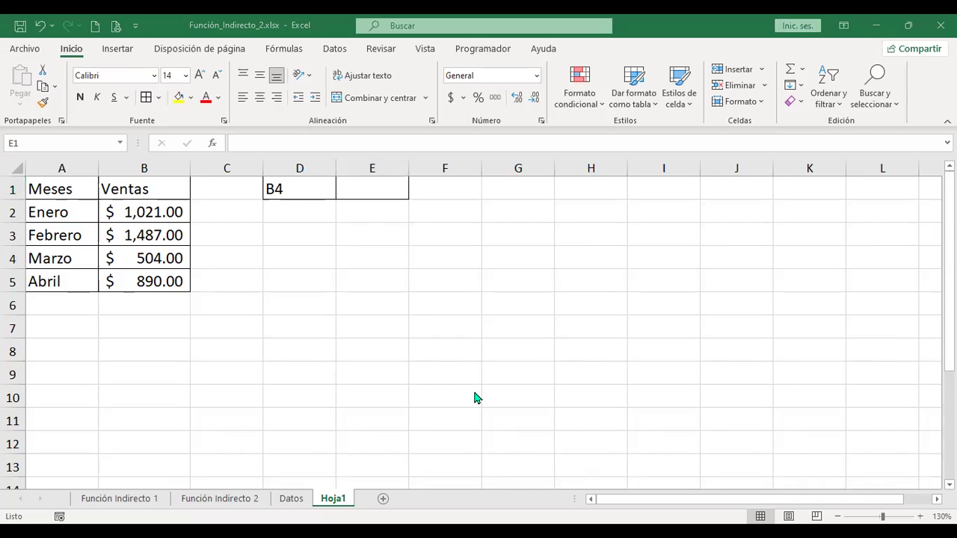
# Step: Enter +INDIRECTO(D1 in E1 to return the referenced sales value, and compare the result with cell B4
pyautogui.write('+')
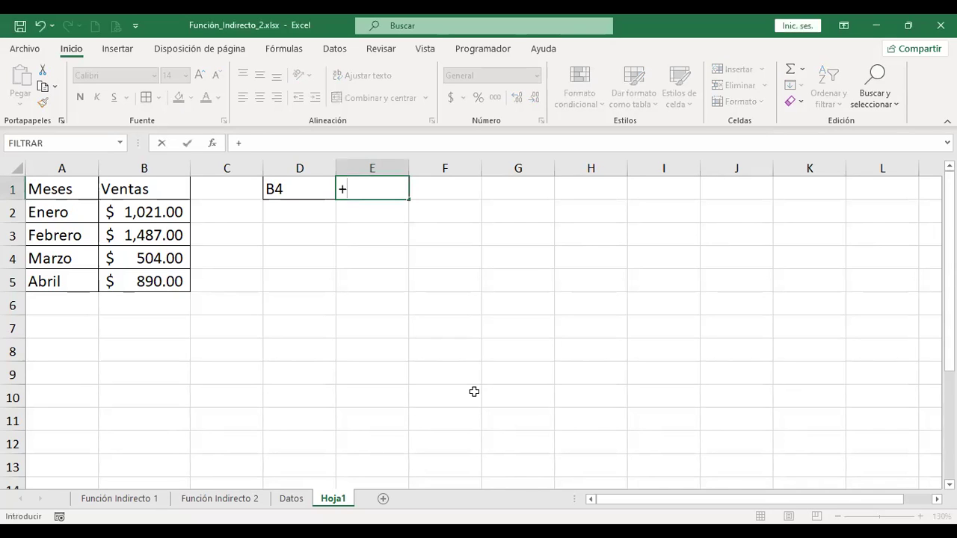
pyautogui.write('indire')
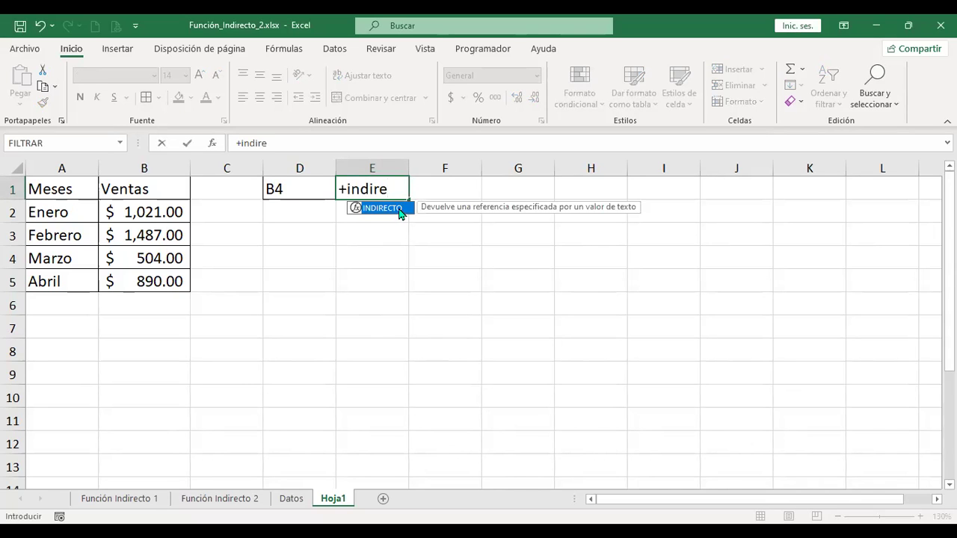
pyautogui.doubleClick(401, 209)
pyautogui.click(314, 188)
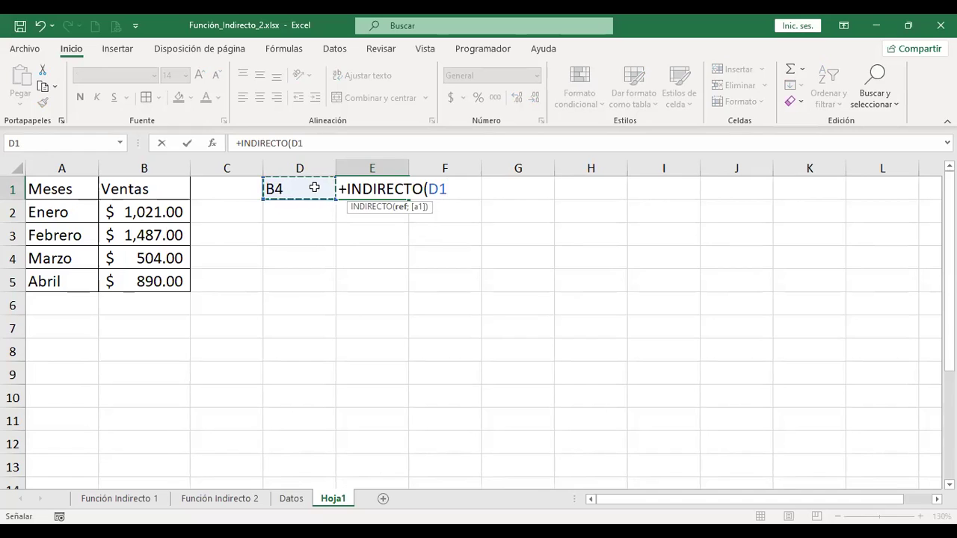
pyautogui.press('Return')
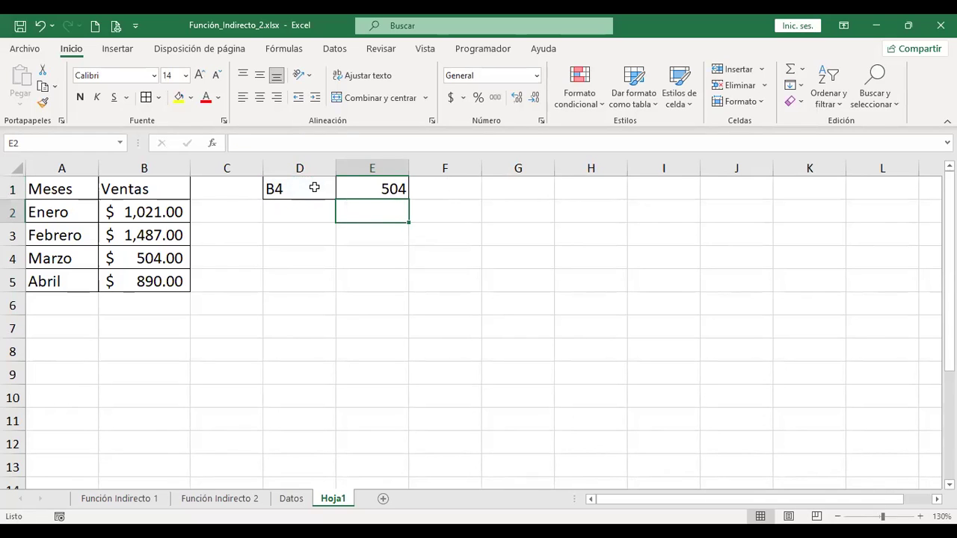
pyautogui.click(155, 258)
pyautogui.click(391, 186)
pyautogui.click(314, 183)
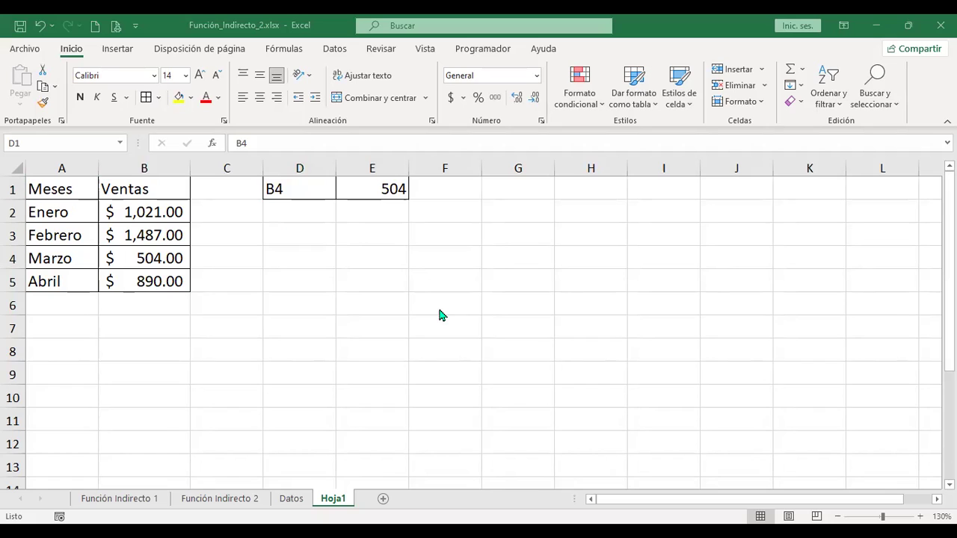
# Step: Extend the month series from Abril in A5 to Mayo in A6
pyautogui.click(70, 281)
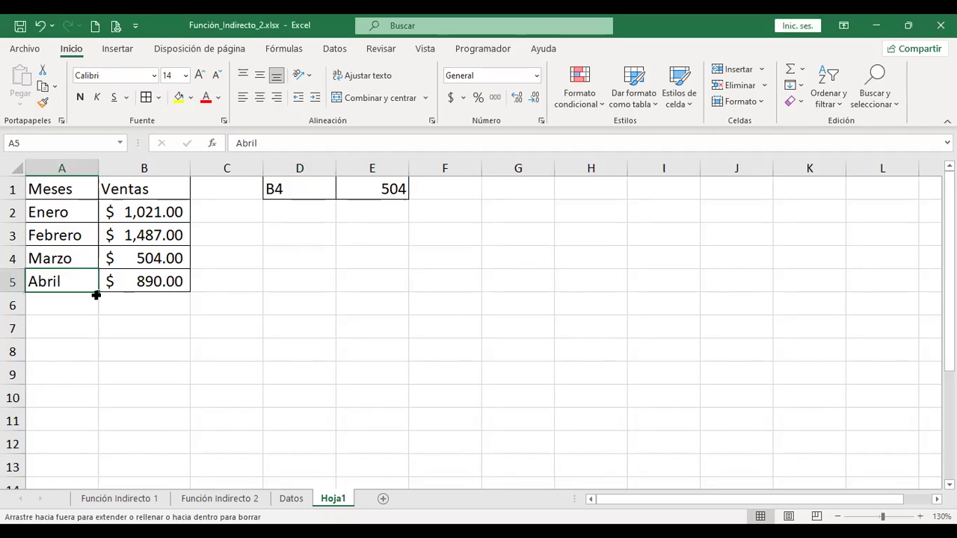
pyautogui.moveTo(97, 306); pyautogui.dragTo(214, 347)
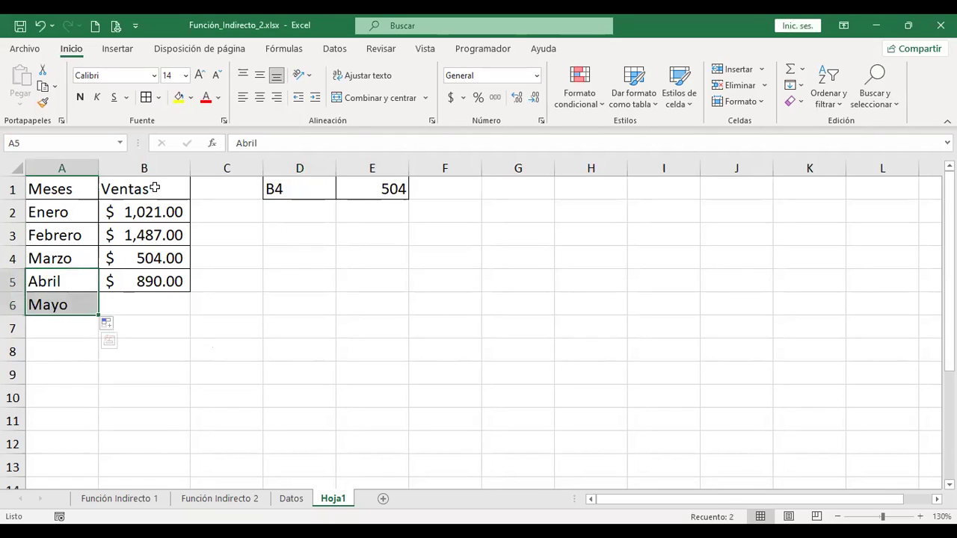
# Step: Clear the contents of B1:F1 and enter San Salvador as the new header in B1
pyautogui.moveTo(155, 188); pyautogui.dragTo(464, 195)
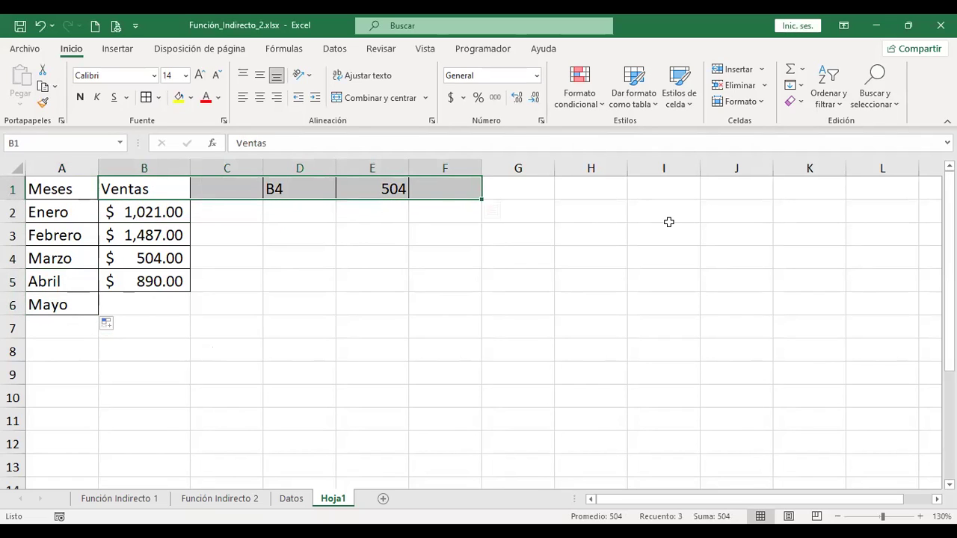
pyautogui.press('Delete')
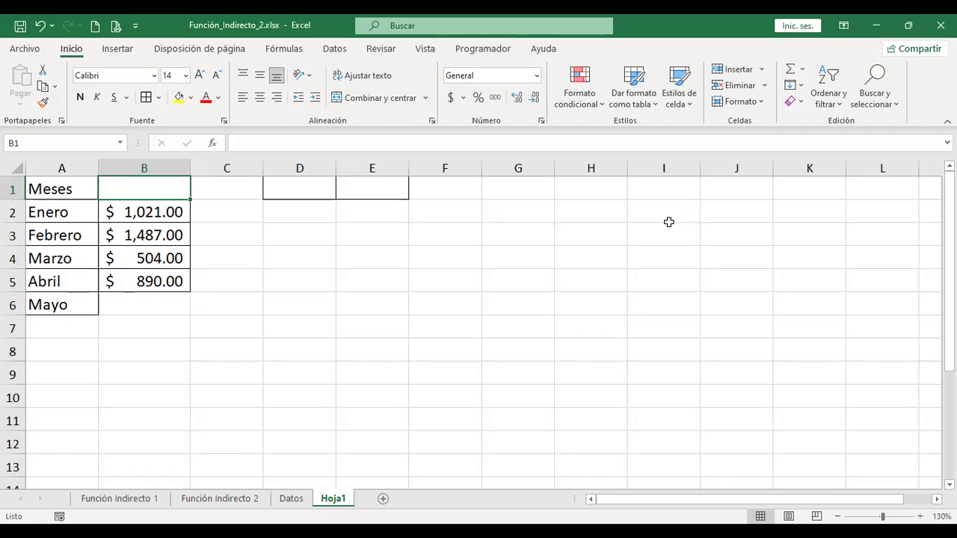
pyautogui.write('San')
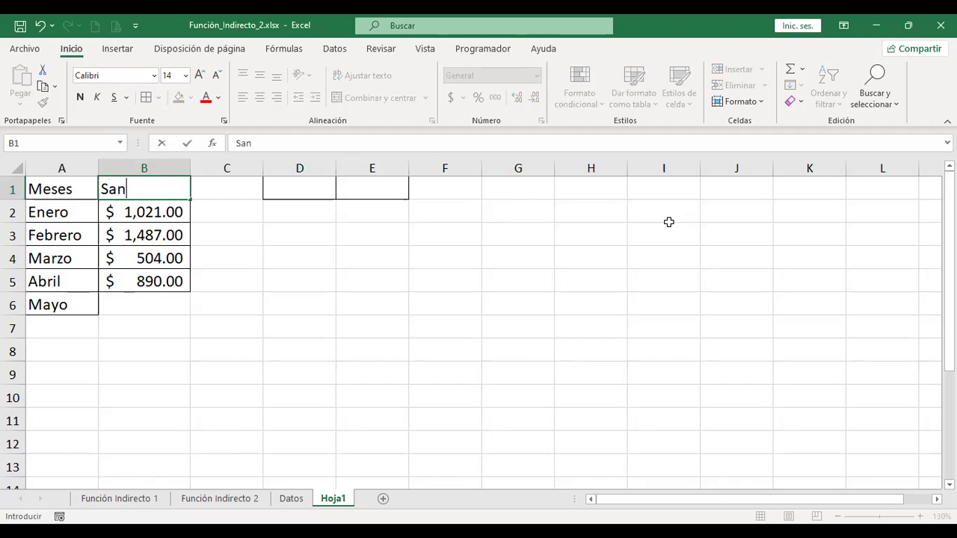
pyautogui.write(' Salvador')
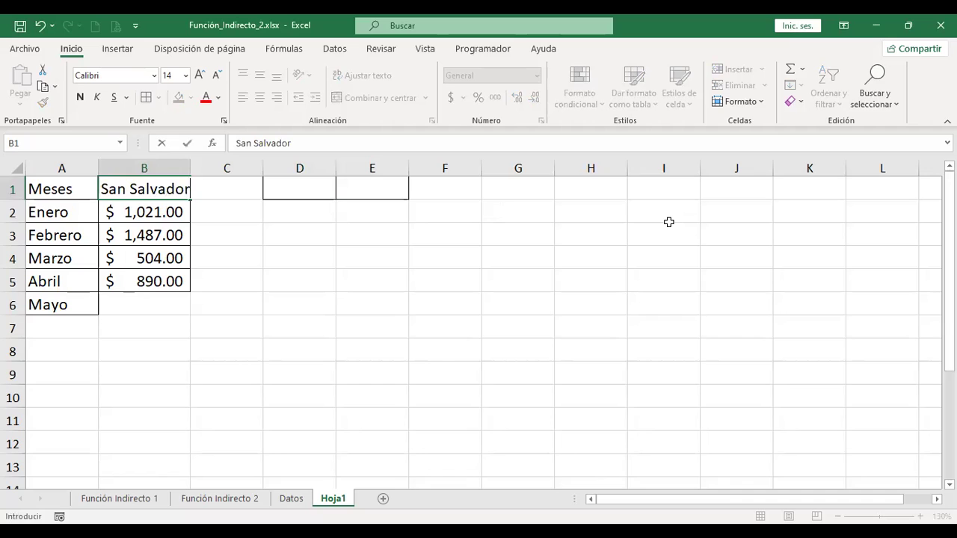
pyautogui.press('Return')
pyautogui.press('Up')
# Step: Enter Santa Tecla as the header in C1 and fit columns B and C to their contents
pyautogui.press('Right')
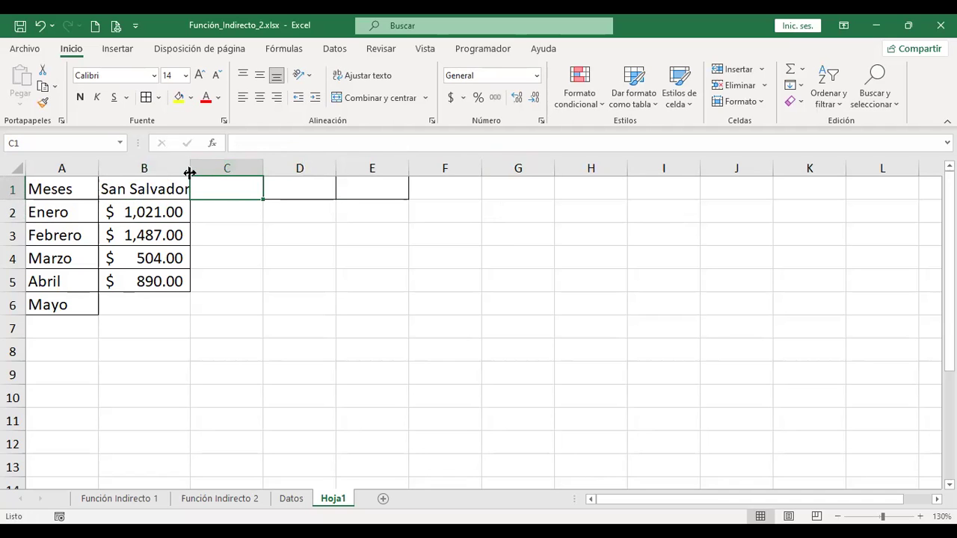
pyautogui.write('Santa')
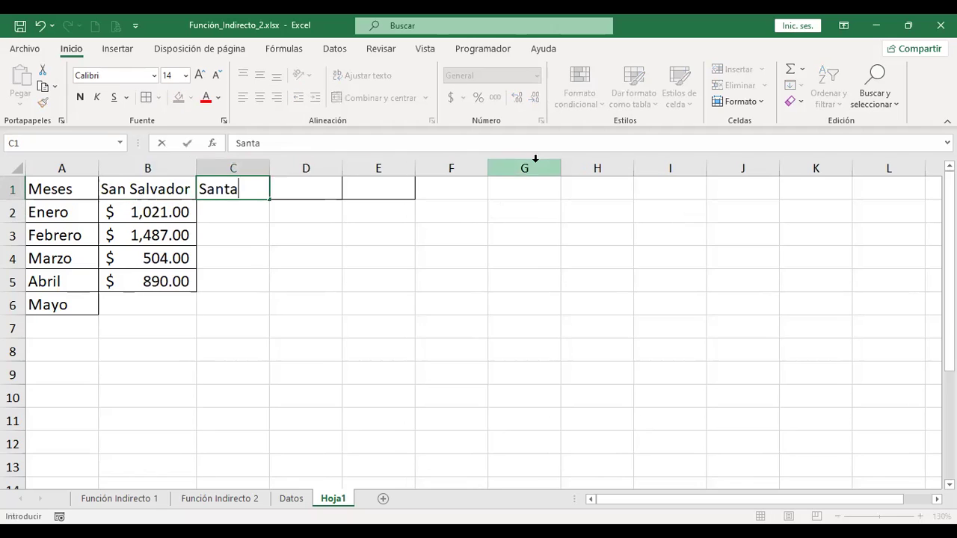
pyautogui.write(' Tecla')
pyautogui.press('Return')
pyautogui.press('Up')
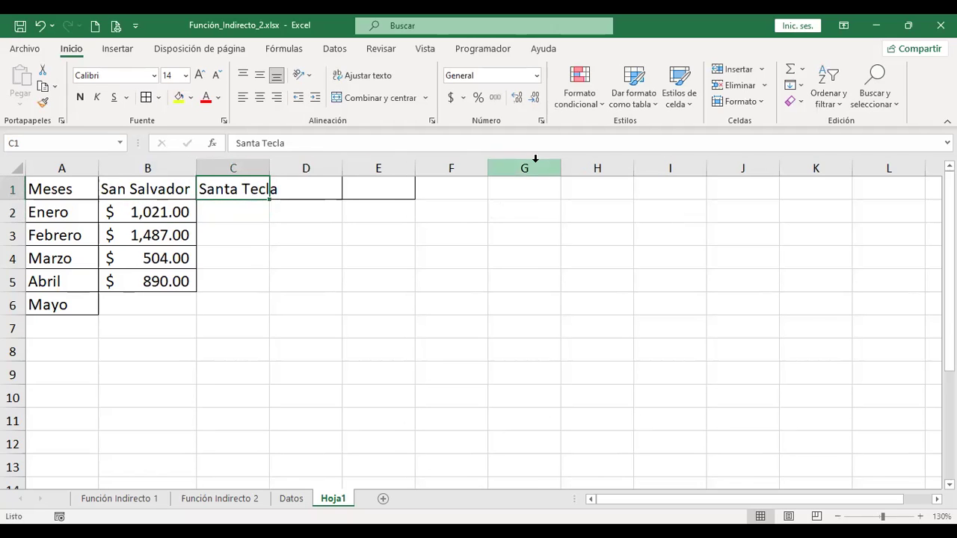
pyautogui.doubleClick(271, 169)
# Step: Enter La Libertad as the header in D1 and fit column D to its contents
pyautogui.click(293, 183)
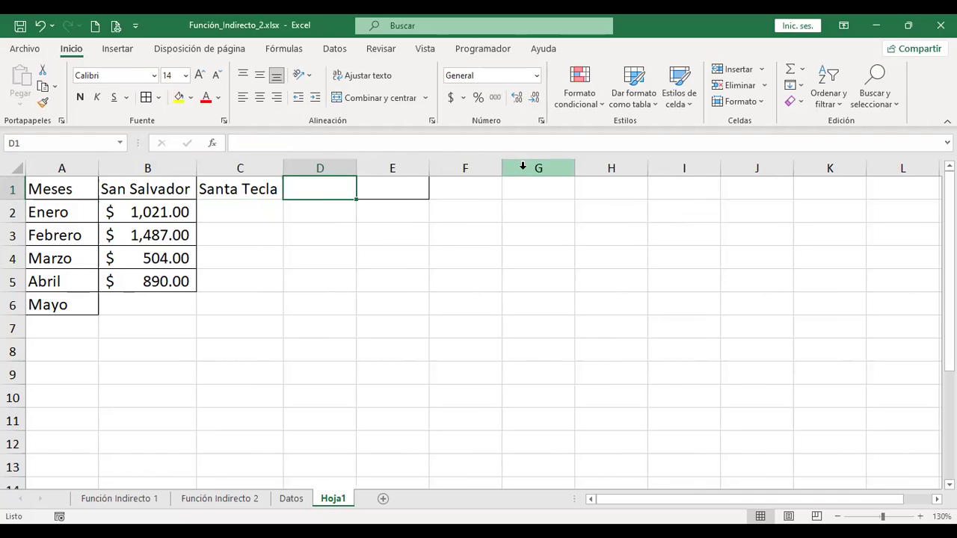
pyautogui.write('La Libertad')
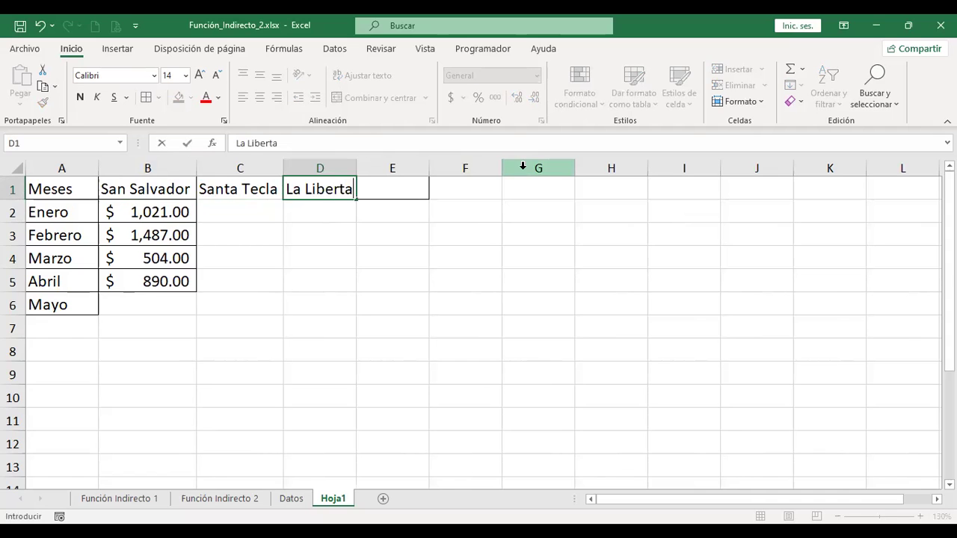
pyautogui.press('Return')
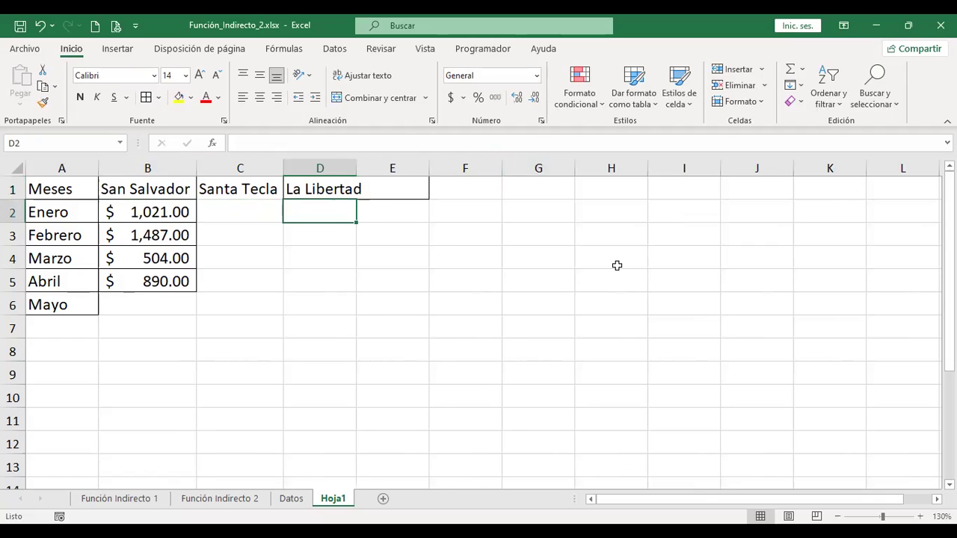
pyautogui.hotkey('alt', 'h')
pyautogui.press('o')
pyautogui.press('i')
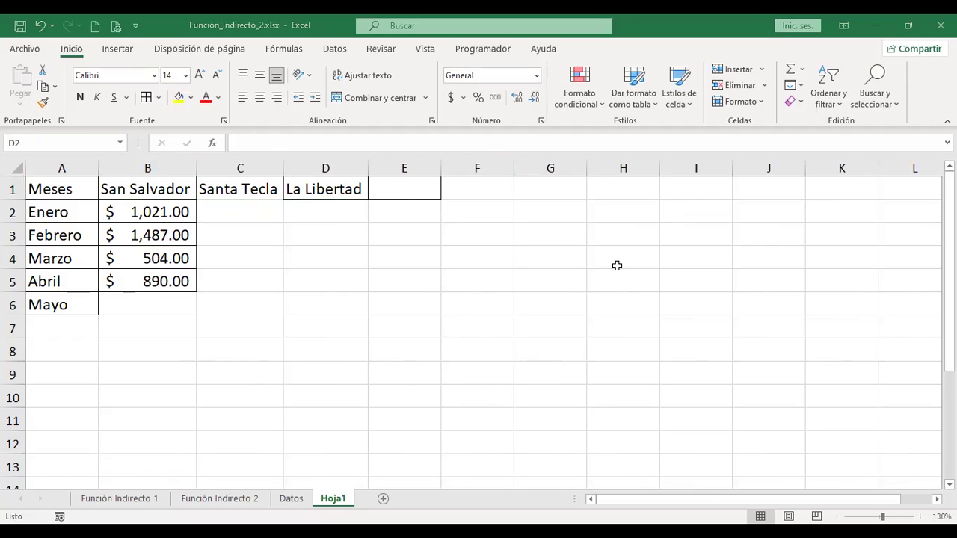
# Step: Enter Santa Ana as the header in E1 and fit column E to its contents
pyautogui.click(401, 192)
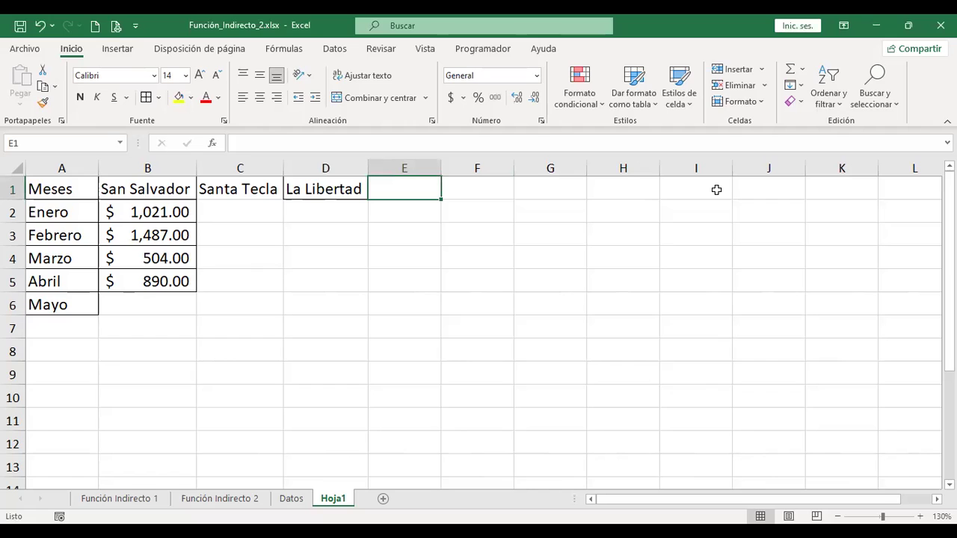
pyautogui.write('Santa')
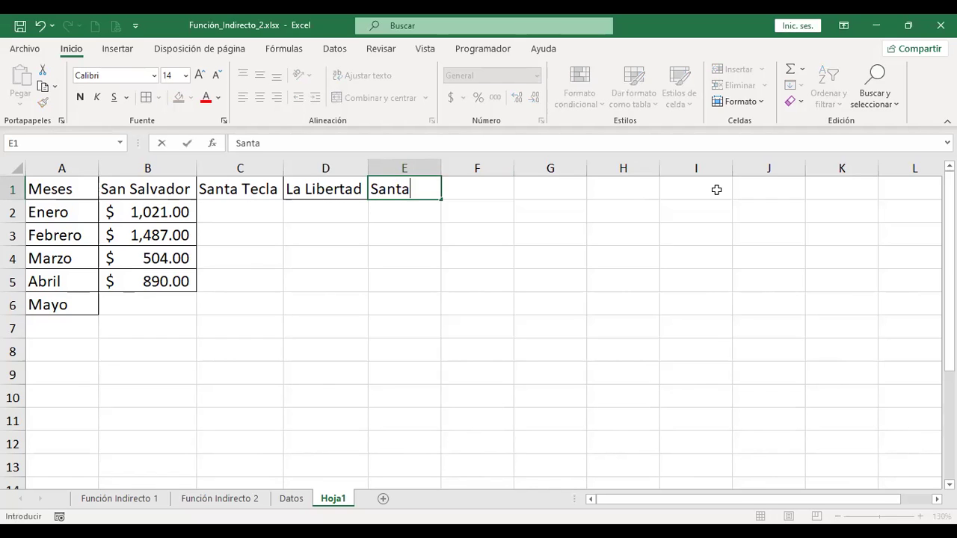
pyautogui.write(' Ana')
pyautogui.press('Return')
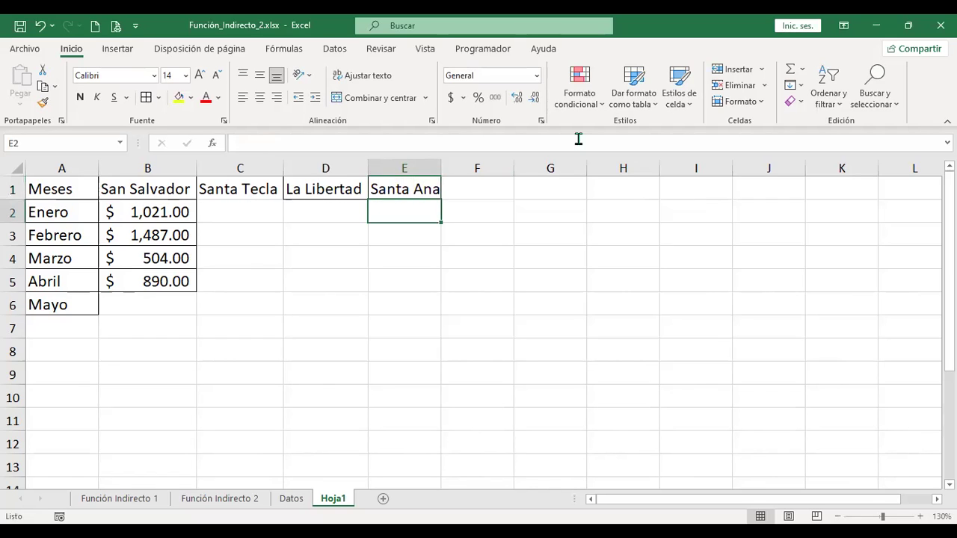
pyautogui.doubleClick(442, 166)
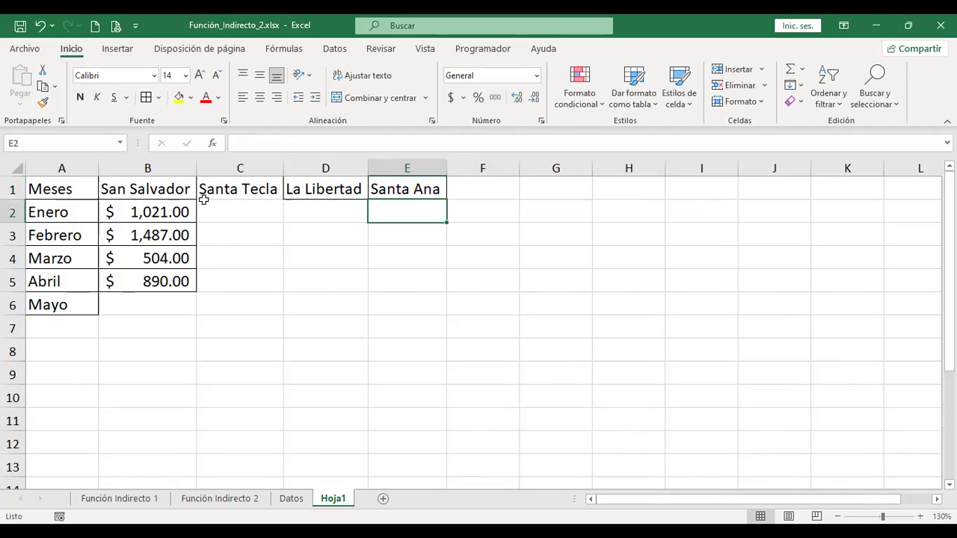
# Step: Enter +ALEATORIO.ENTRE(100;2000) in C2 and fill the formula through C2:E5
pyautogui.click(232, 215)
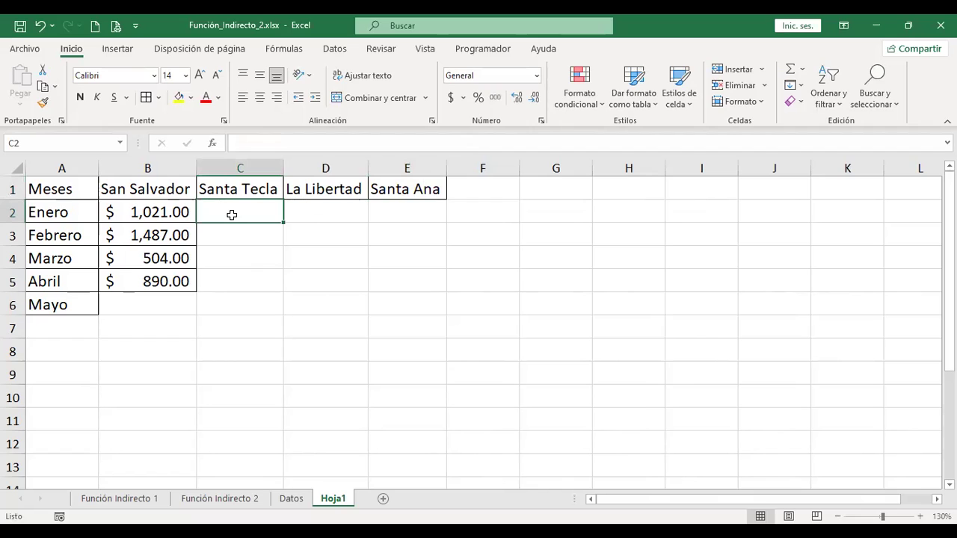
pyautogui.write('=')
pyautogui.press('Escape')
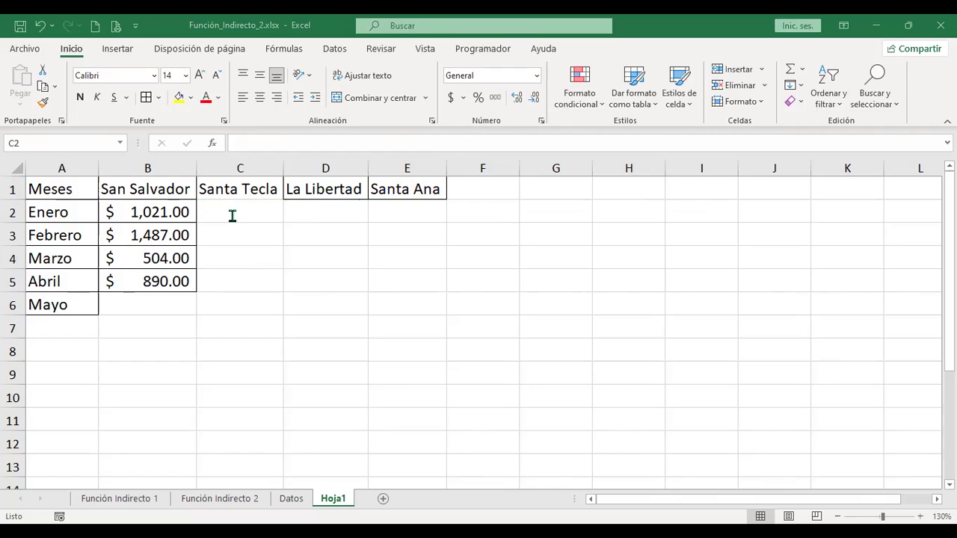
pyautogui.write('+alea')
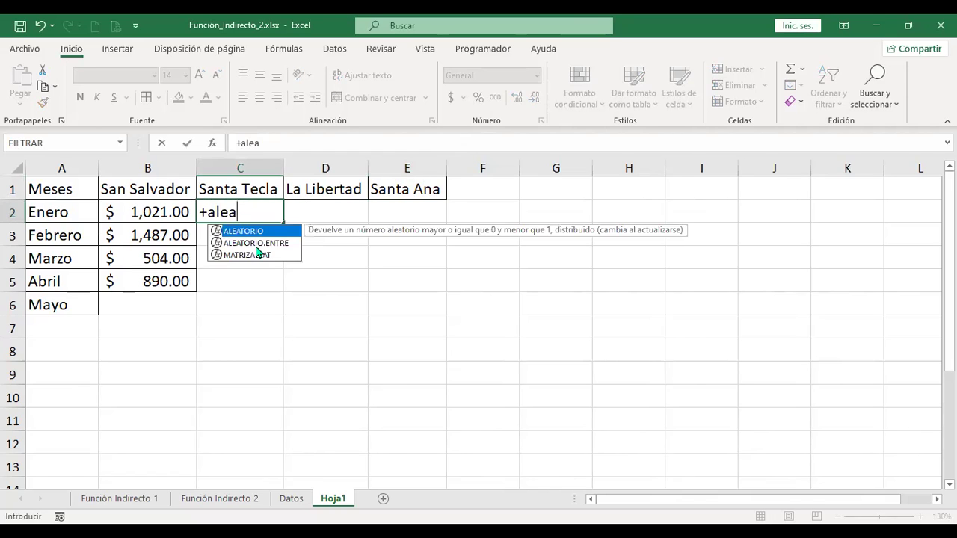
pyautogui.doubleClick(255, 243)
pyautogui.write('100;2000')
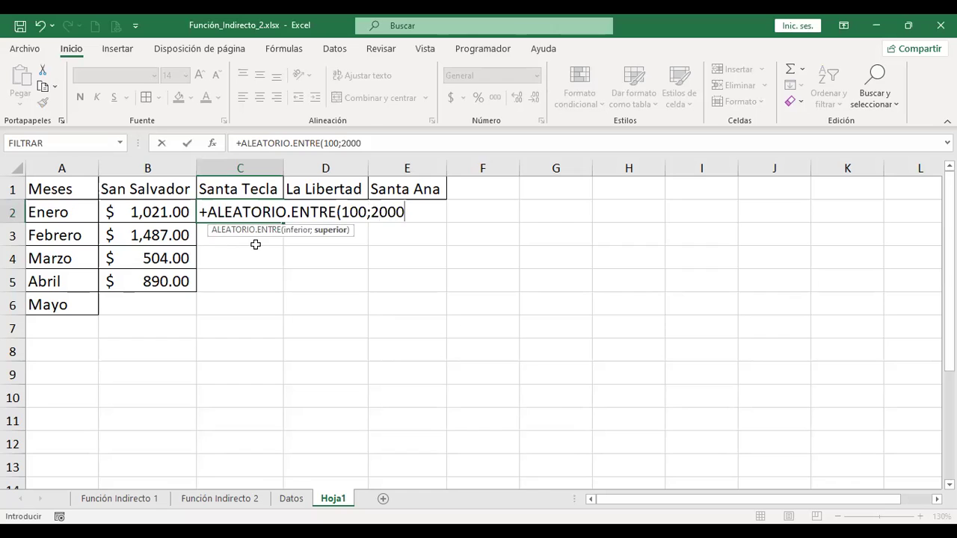
pyautogui.press('Return')
pyautogui.click(273, 214)
pyautogui.moveTo(287, 222); pyautogui.dragTo(442, 293)
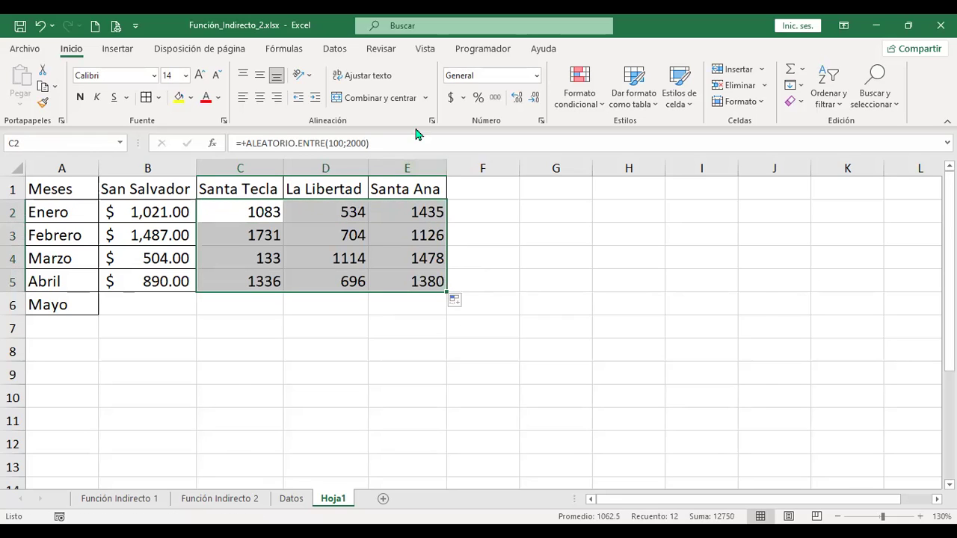
# Step: Apply the Contabilidad number format to C2:E5 and replace its random formulas with pasted values
pyautogui.click(449, 99)
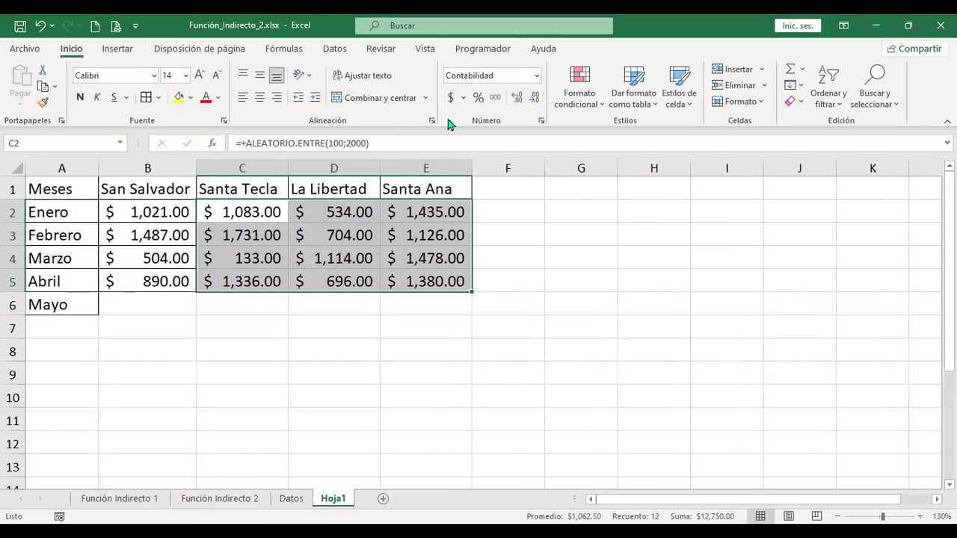
pyautogui.hotkey('ctrl', 'c')
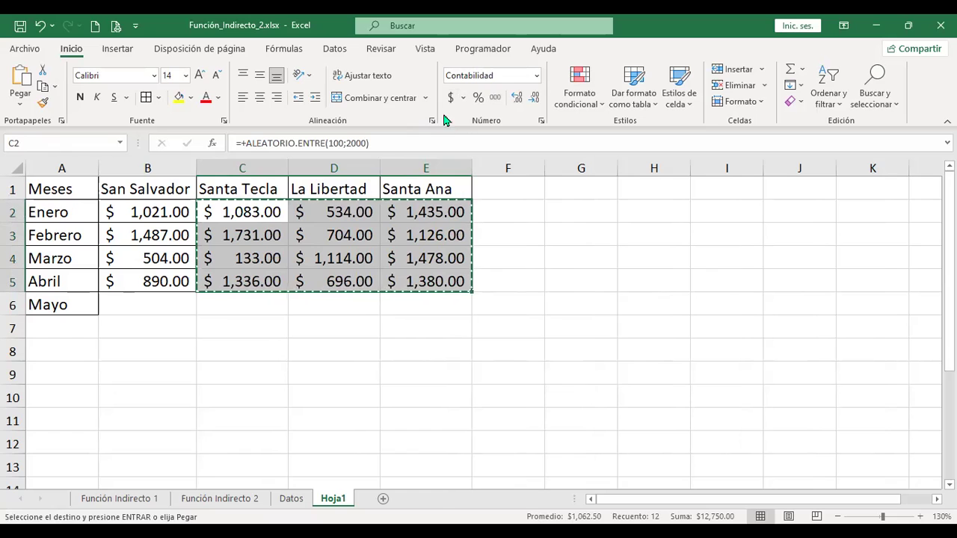
pyautogui.rightClick(376, 221)
pyautogui.click(432, 223)
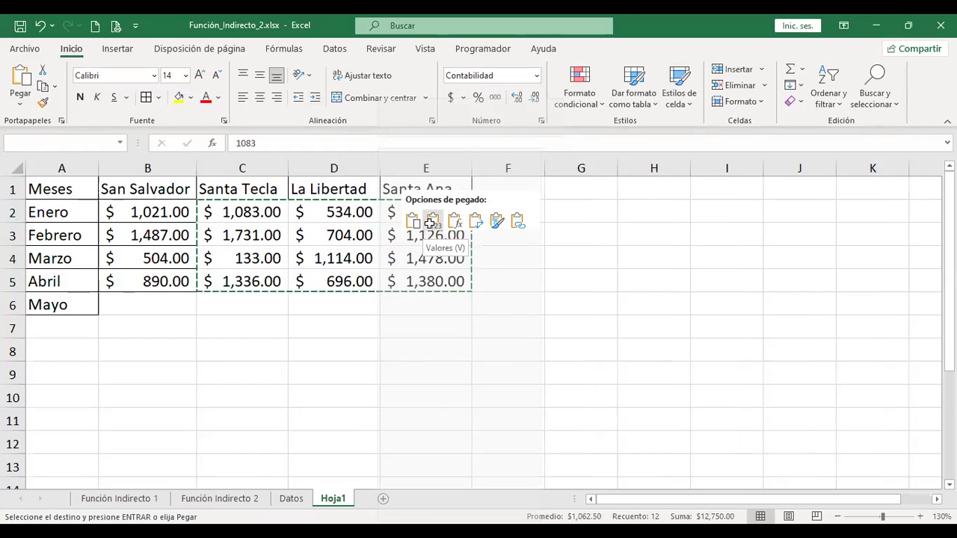
pyautogui.press('Escape')
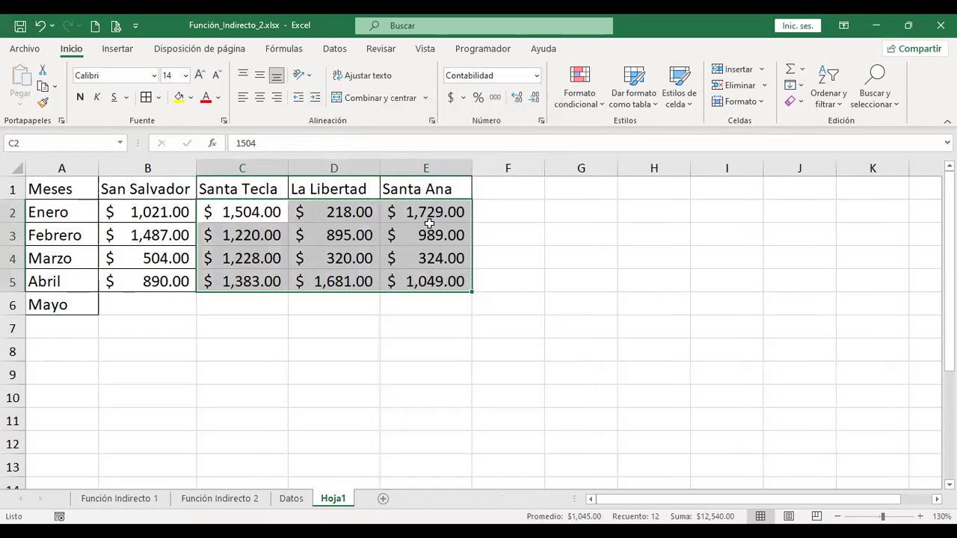
pyautogui.click(511, 218)
pyautogui.click(346, 211)
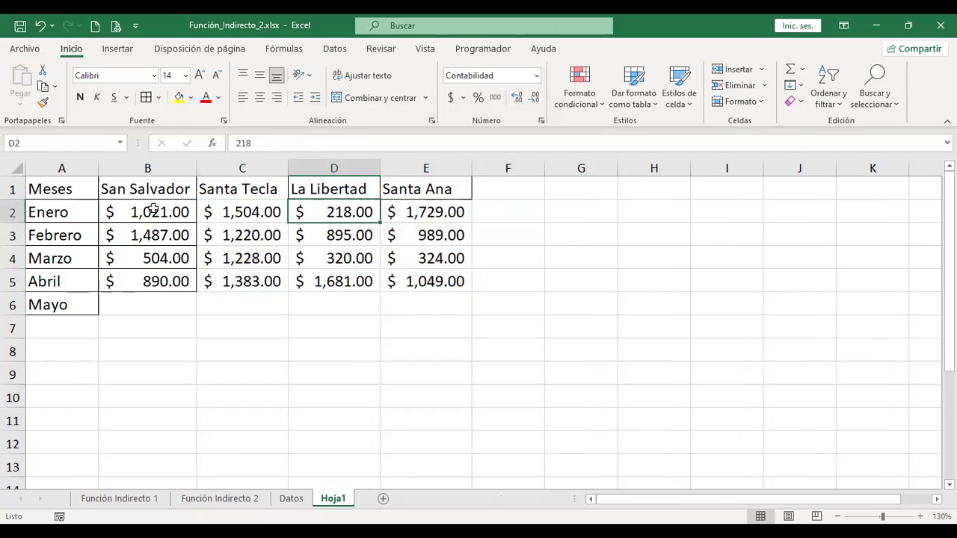
# Step: Apply all borders to the monthly sales table in A1:E6
pyautogui.moveTo(77, 189); pyautogui.dragTo(419, 306)
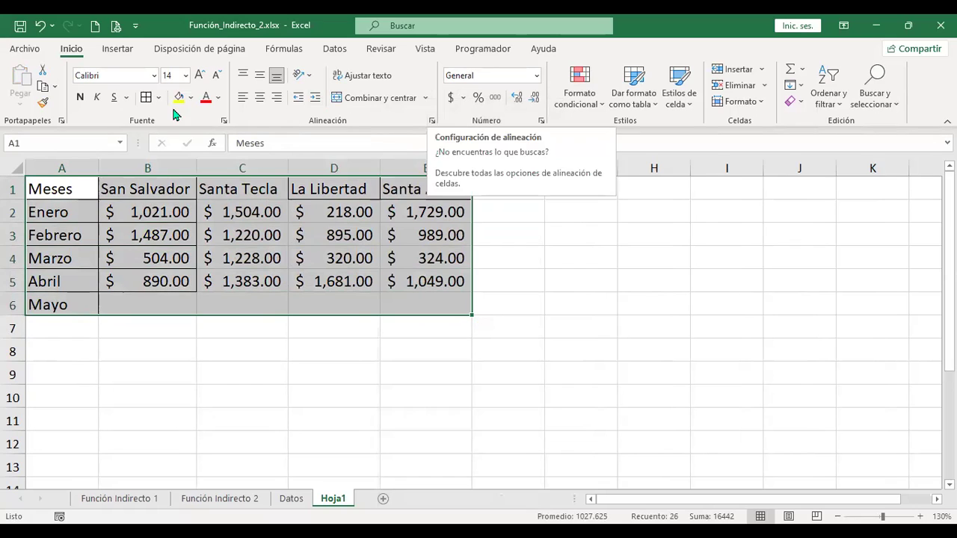
# Step: Enter the random sales formula +ALEATORIO()*2000 for Mayo in B6
pyautogui.click(169, 301)
pyautogui.write('+')
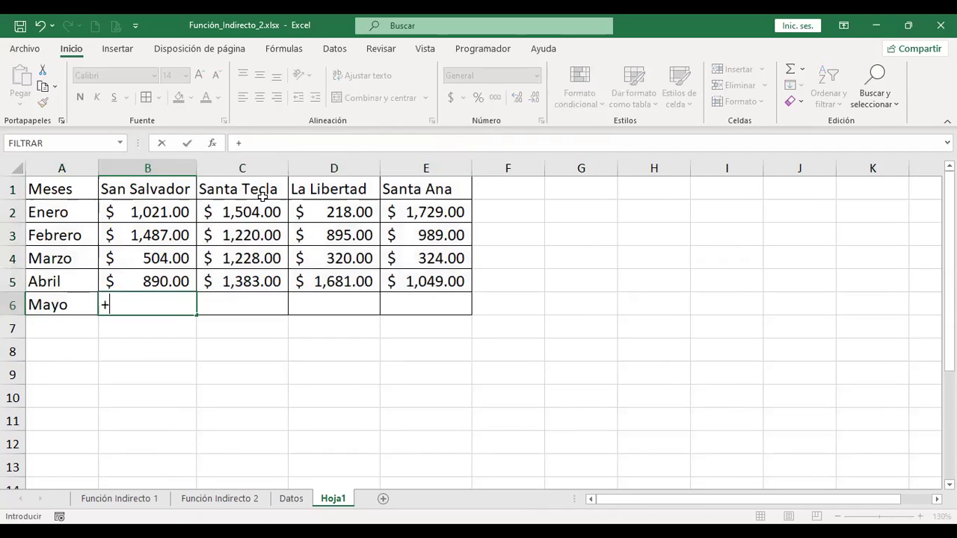
pyautogui.write('alea')
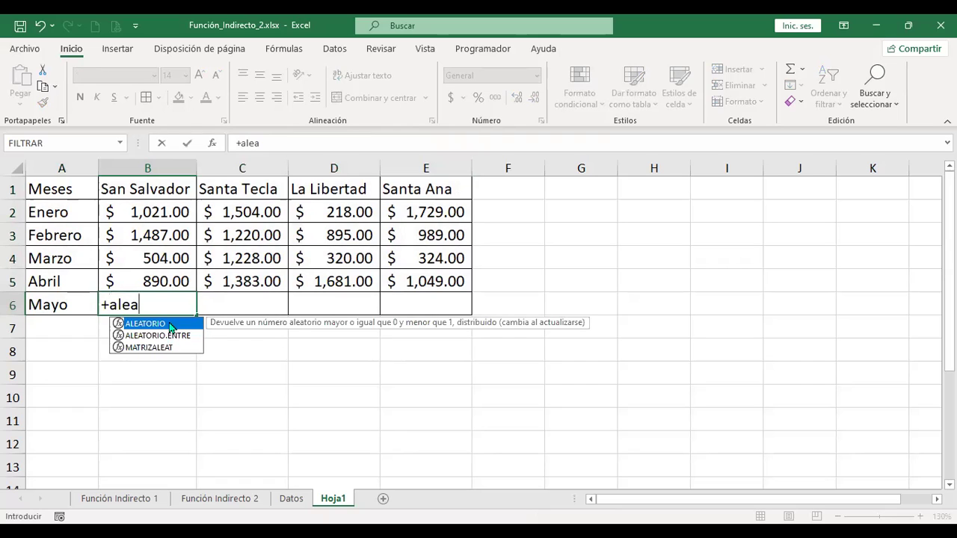
pyautogui.doubleClick(171, 327)
pyautogui.click(171, 328)
pyautogui.press('BackSpace')
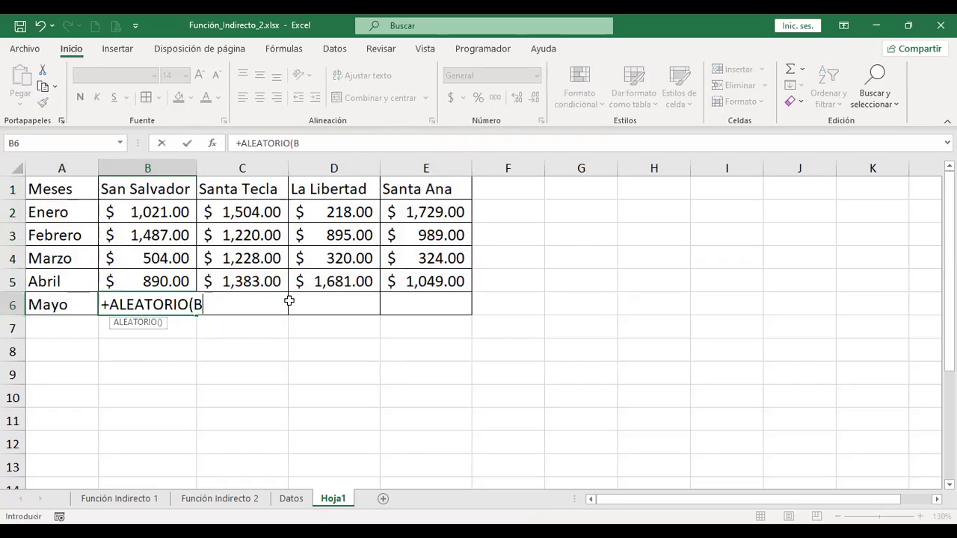
pyautogui.press('BackSpace')
pyautogui.write(')')
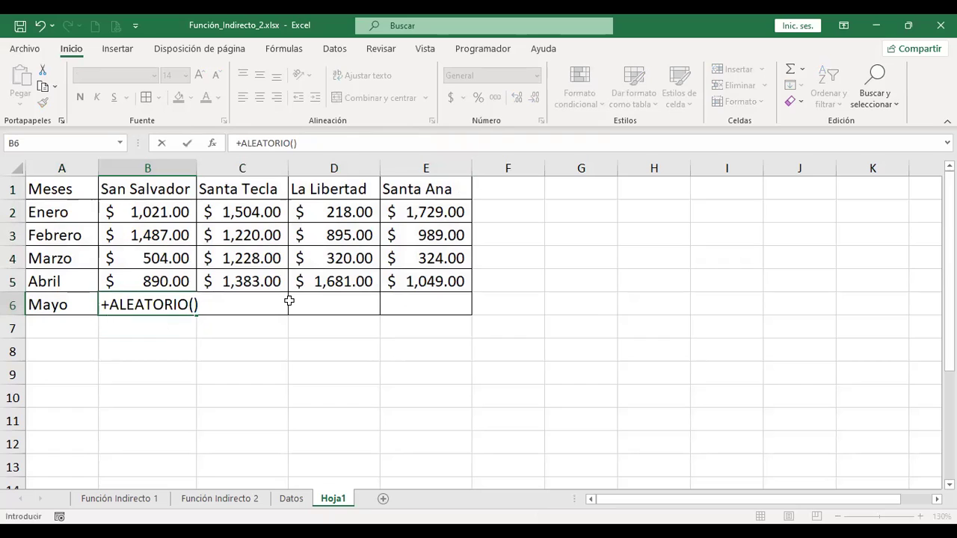
pyautogui.write('2000')
pyautogui.press('Return')
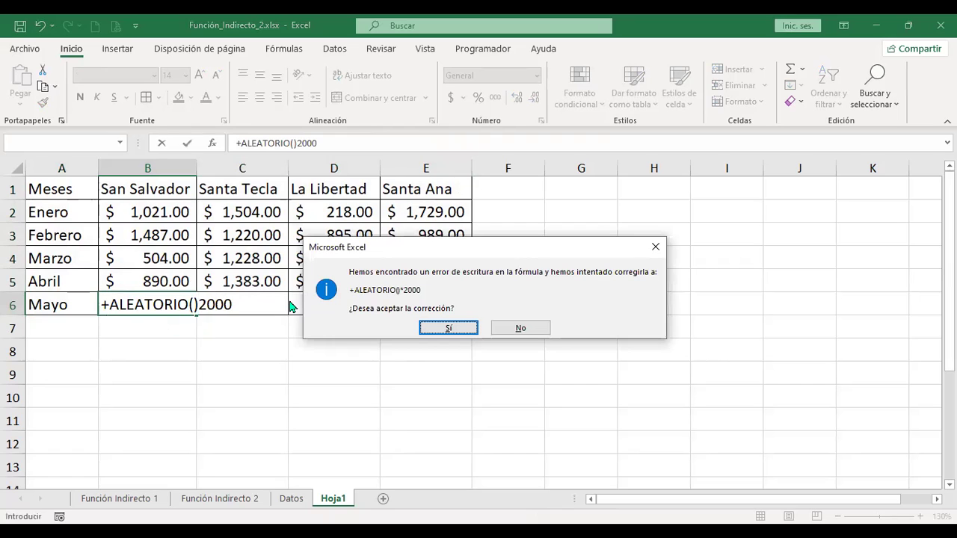
pyautogui.press('n')
pyautogui.click(446, 351)
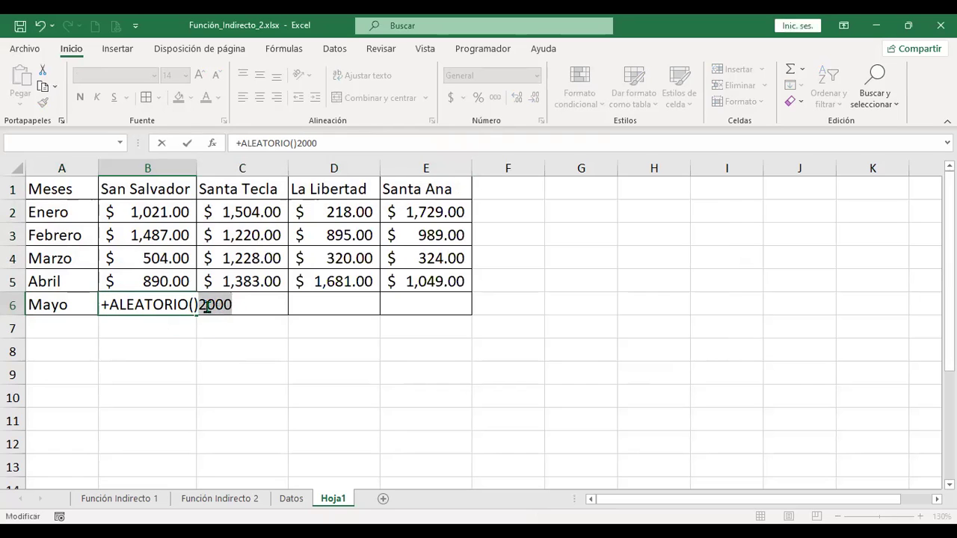
pyautogui.write('*')
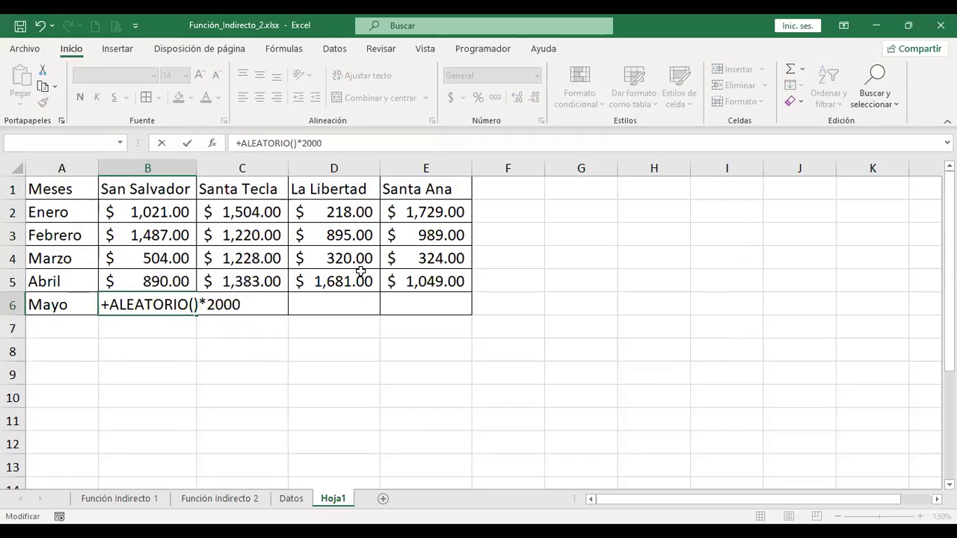
pyautogui.press('Return')
# Step: Confirm the random sales formula in B6 and fill it across B6:E6
pyautogui.press('Up')
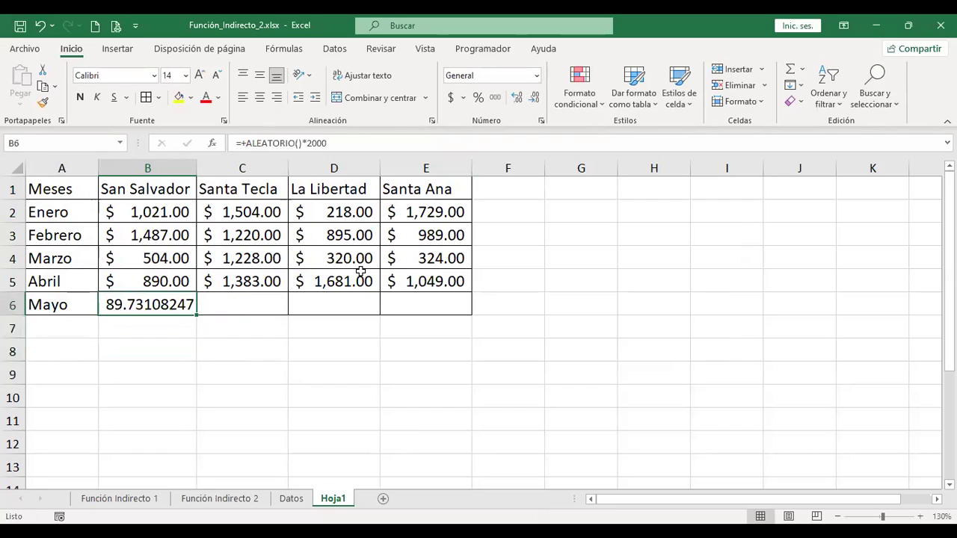
pyautogui.hotkey('shift', 'Right')
pyautogui.hotkey('shift', 'Right')
pyautogui.hotkey('shift', 'Right')
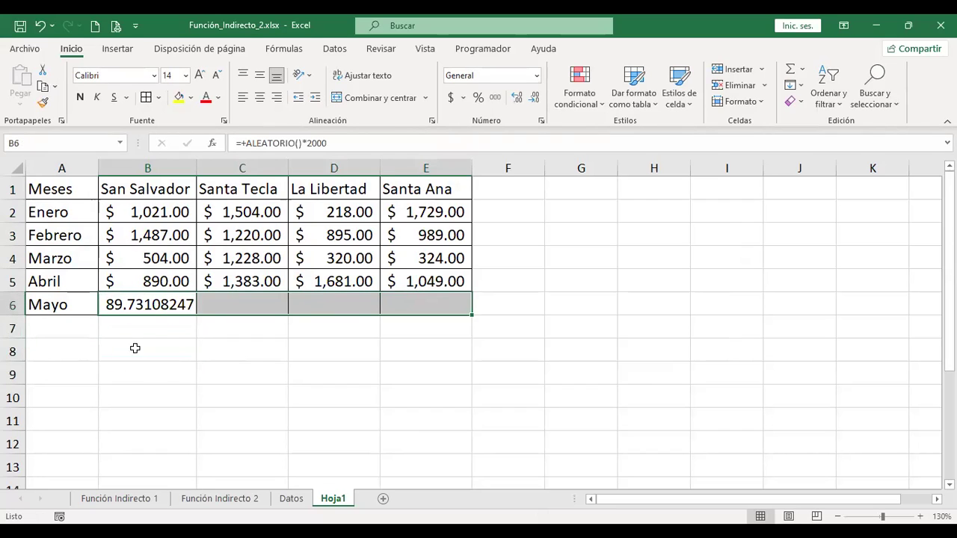
pyautogui.click(167, 307)
pyautogui.moveTo(196, 315); pyautogui.dragTo(444, 318)
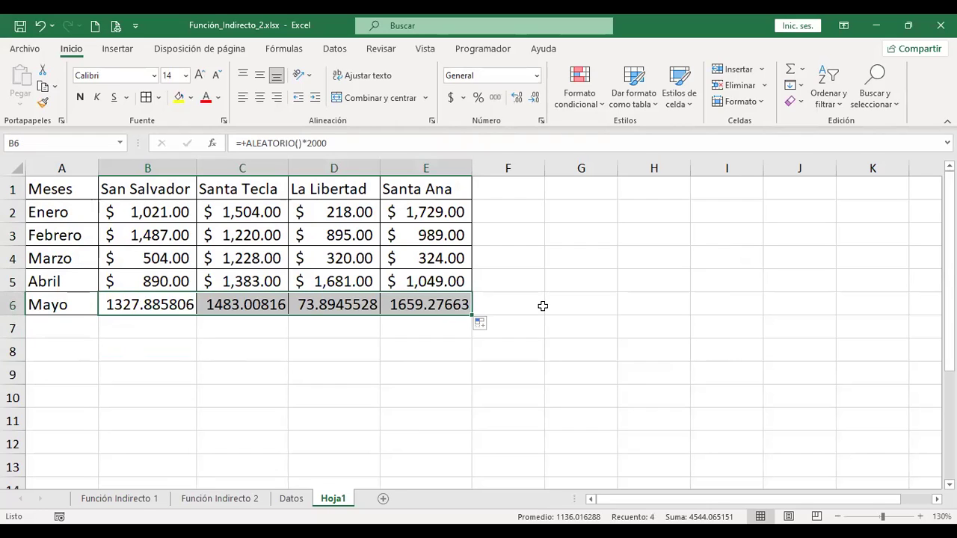
# Step: Replace the Mayo formulas in B6:E6 with pasted values and increase their displayed decimals to eight
pyautogui.hotkey('ctrl', 'c')
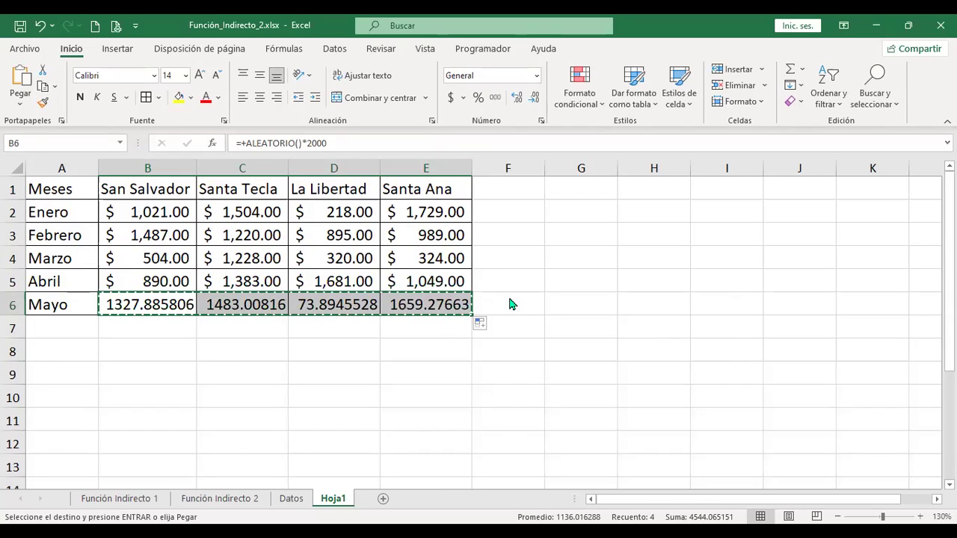
pyautogui.rightClick(487, 221)
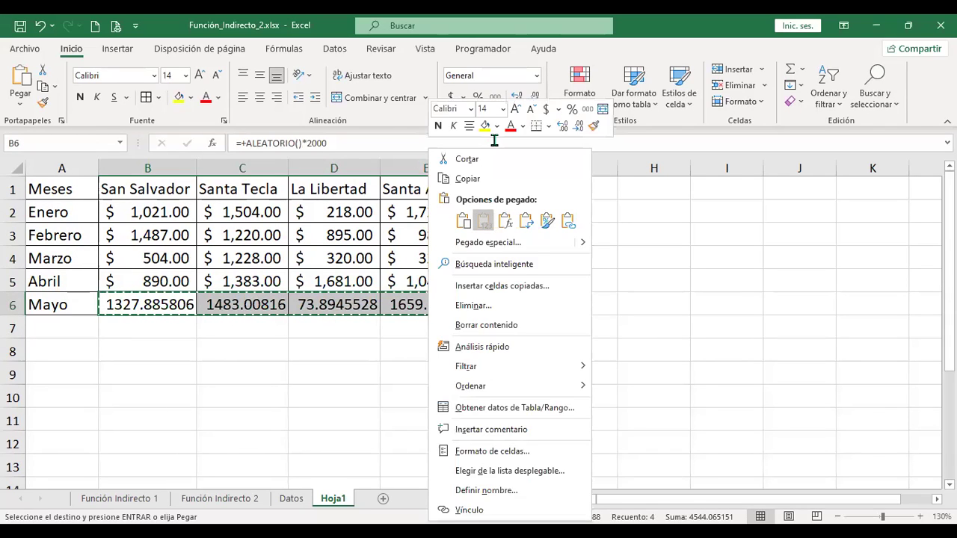
pyautogui.click(535, 96)
pyautogui.click(521, 97)
pyautogui.click(521, 97)
pyautogui.click(521, 98)
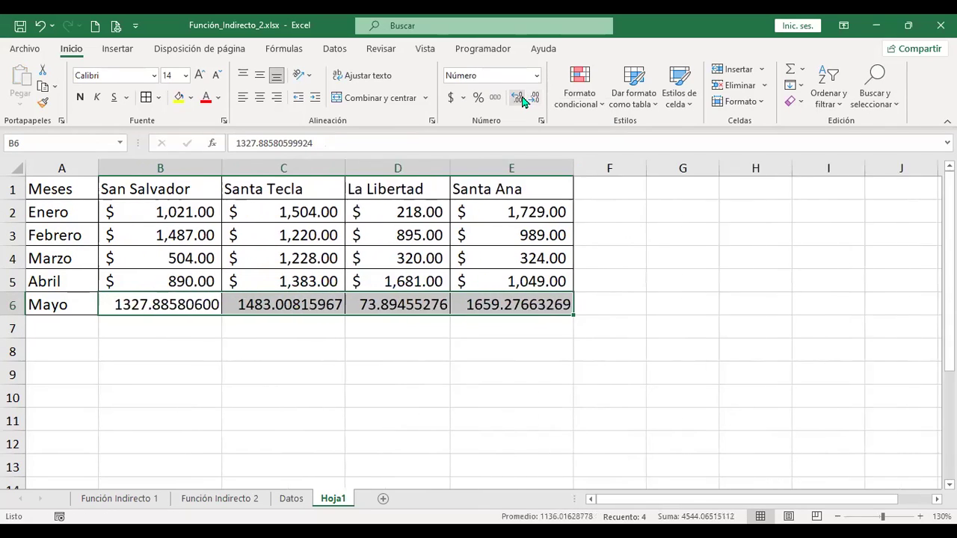
# Step: Reduce the decimals of the Mayo values in B6:E6 to none and apply the Contabilidad number format
pyautogui.click(535, 98)
pyautogui.click(536, 97)
pyautogui.click(535, 97)
pyautogui.click(535, 97)
pyautogui.click(535, 97)
pyautogui.click(535, 97)
pyautogui.click(535, 97)
pyautogui.click(536, 97)
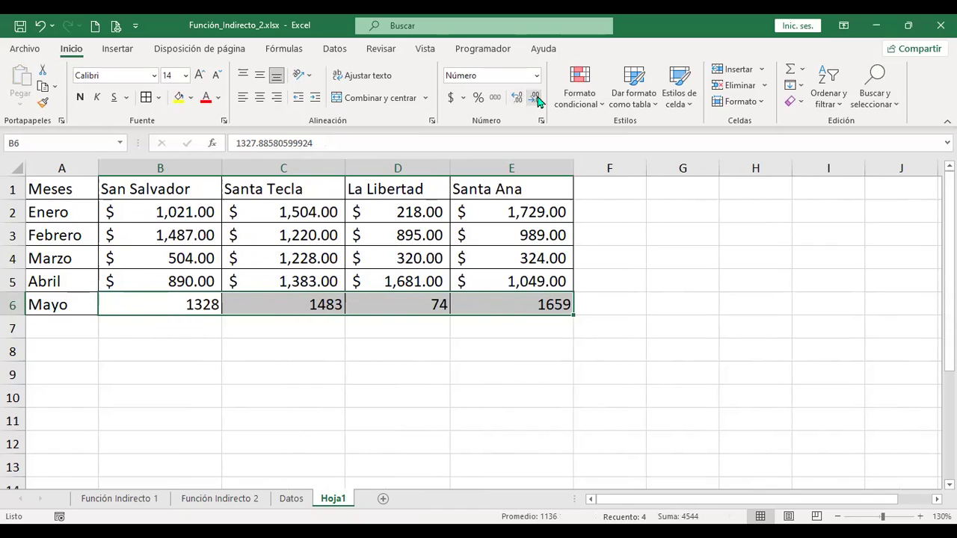
pyautogui.click(451, 97)
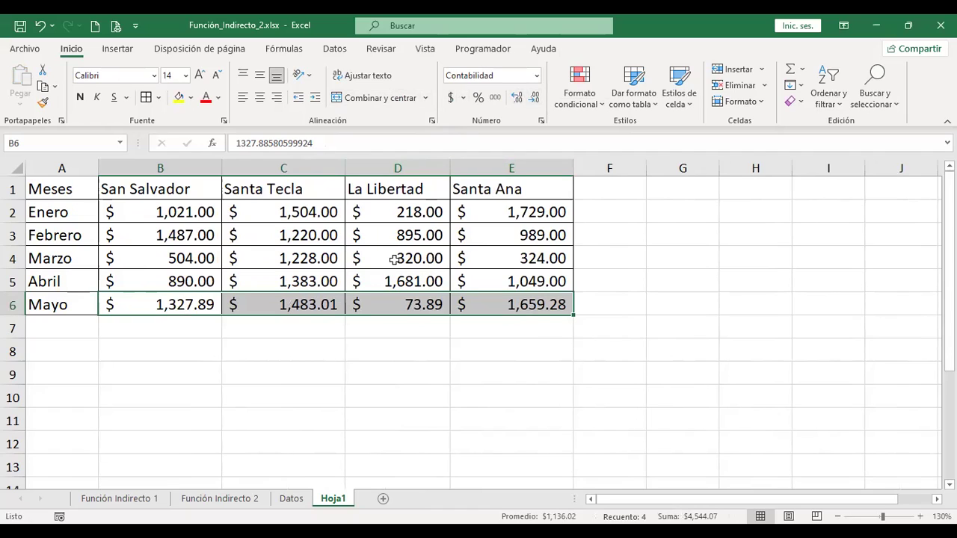
# Step: Examine the sales figures in the table, the month names in A2:A6 and the city headers in B1:E1
pyautogui.click(203, 214)
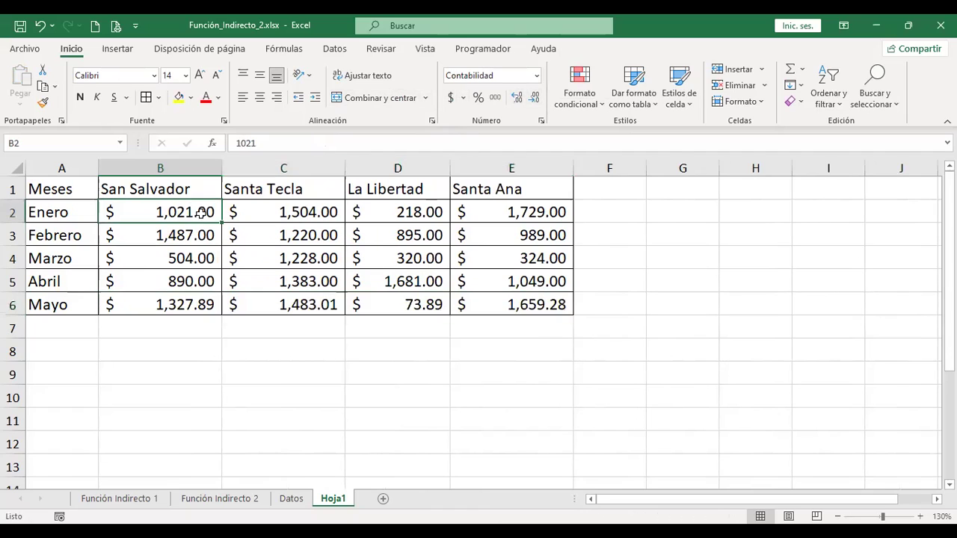
pyautogui.click(305, 213)
pyautogui.click(324, 243)
pyautogui.click(324, 258)
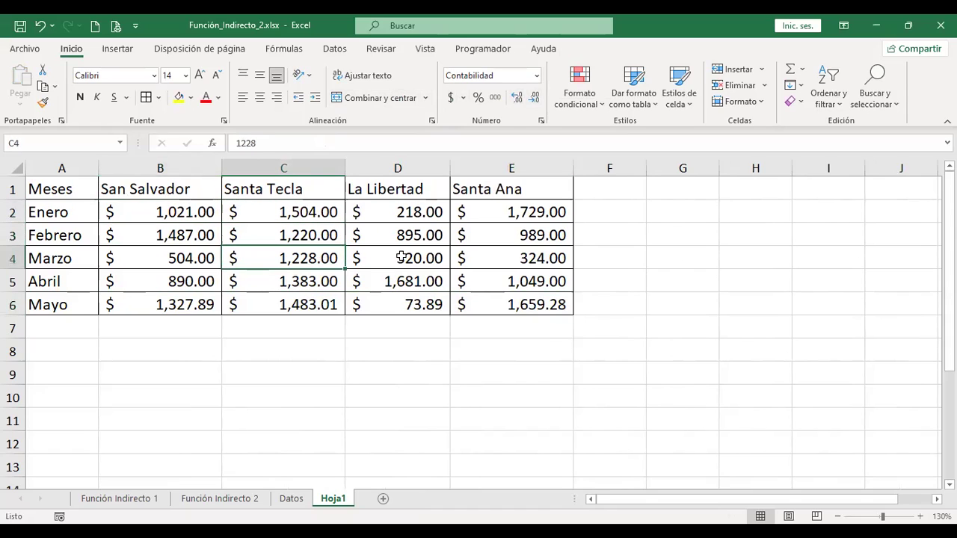
pyautogui.click(402, 257)
pyautogui.click(407, 286)
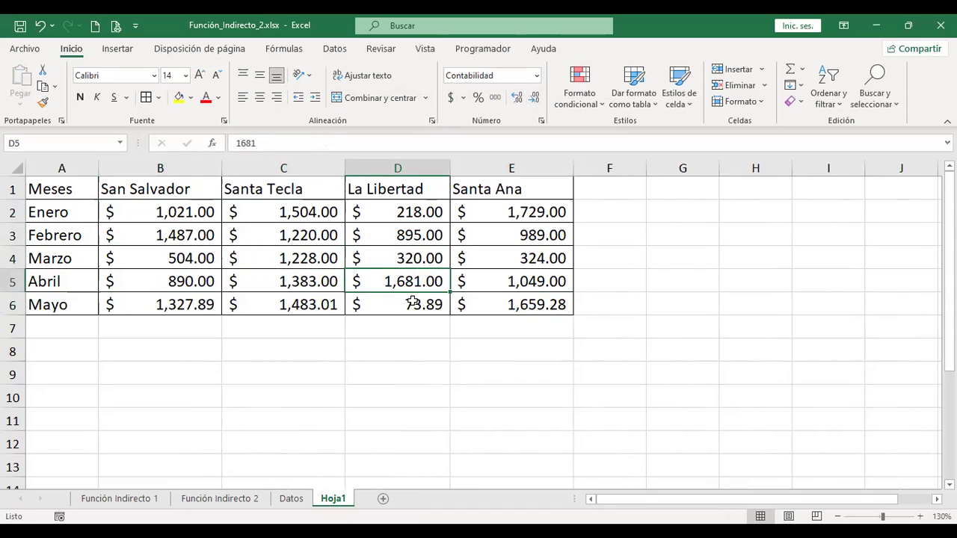
pyautogui.click(413, 302)
pyautogui.click(515, 304)
pyautogui.click(523, 281)
pyautogui.click(530, 258)
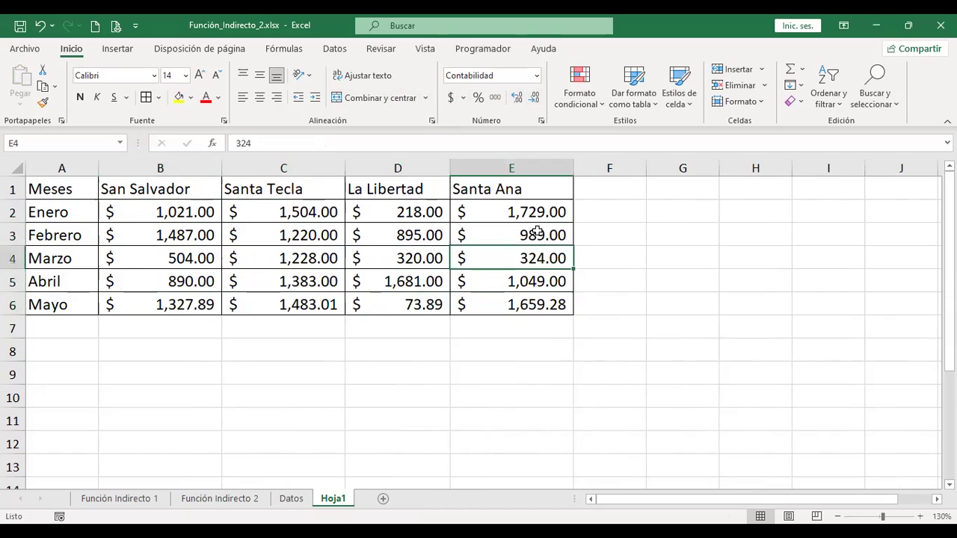
pyautogui.click(537, 233)
pyautogui.click(538, 216)
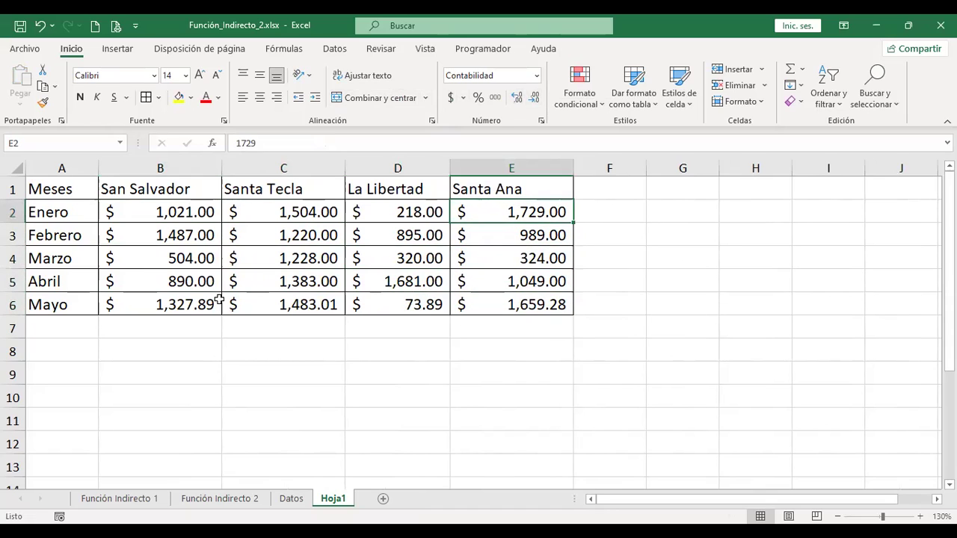
pyautogui.click(188, 305)
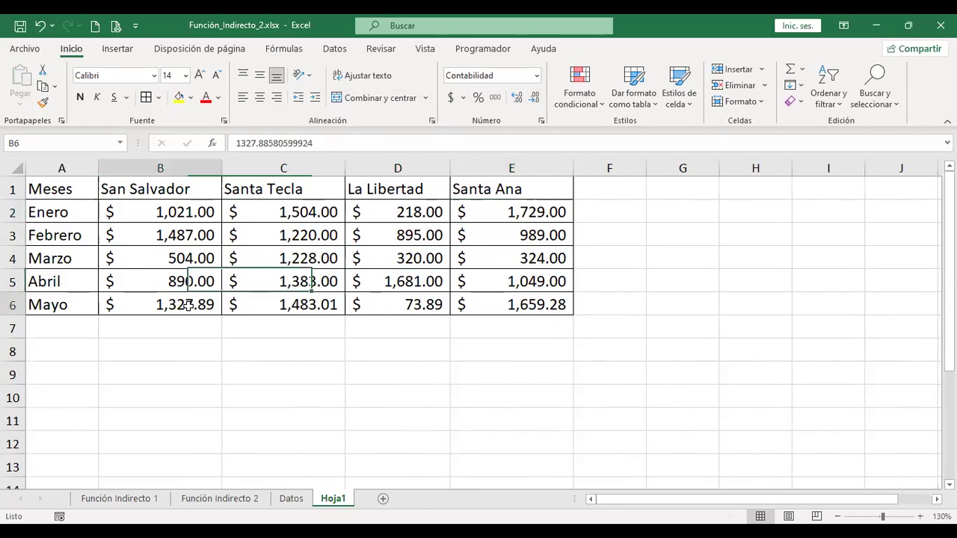
pyautogui.click(186, 258)
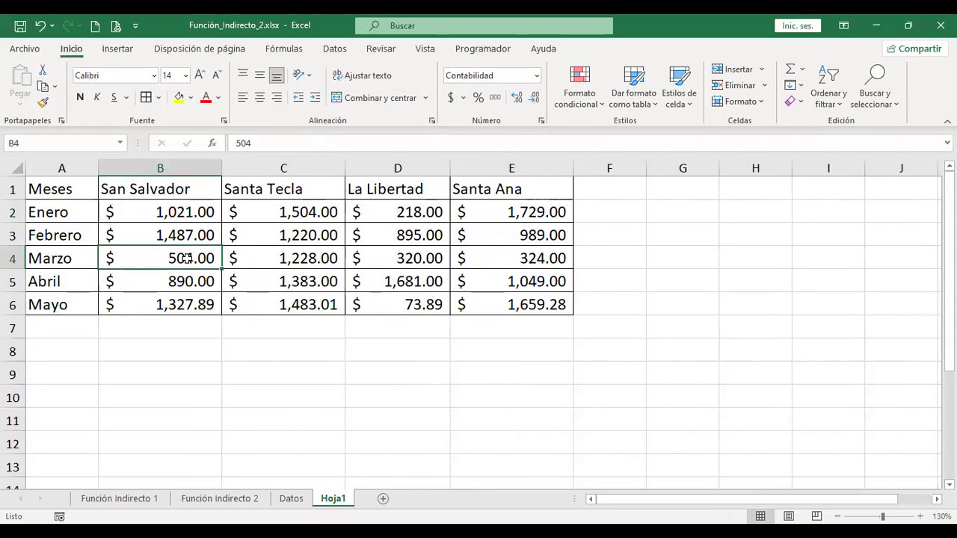
pyautogui.click(197, 304)
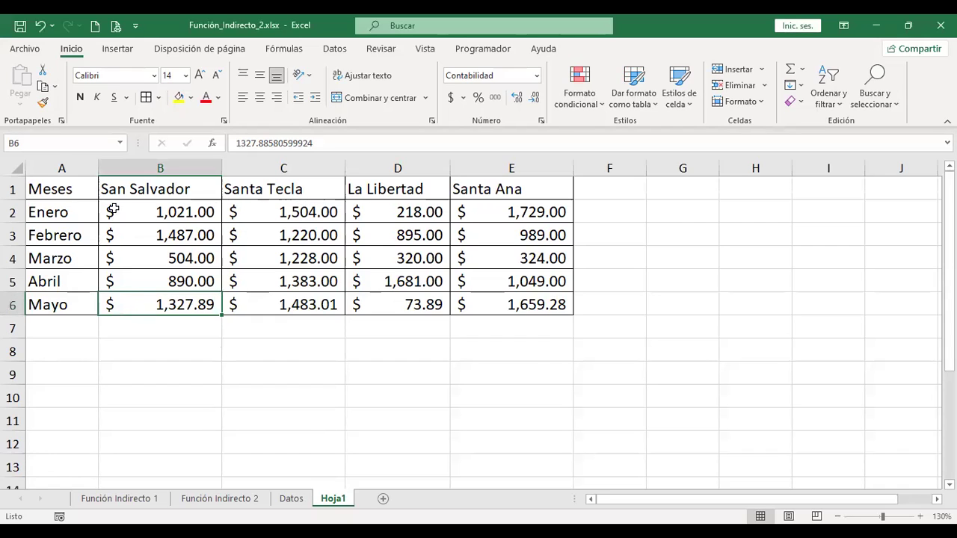
pyautogui.moveTo(63, 210); pyautogui.dragTo(64, 304)
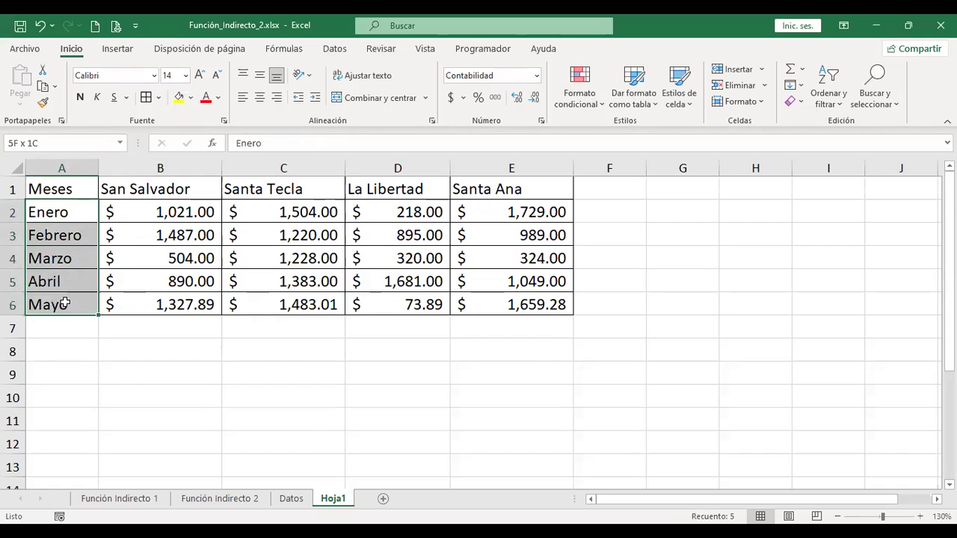
pyautogui.moveTo(195, 193); pyautogui.dragTo(474, 191)
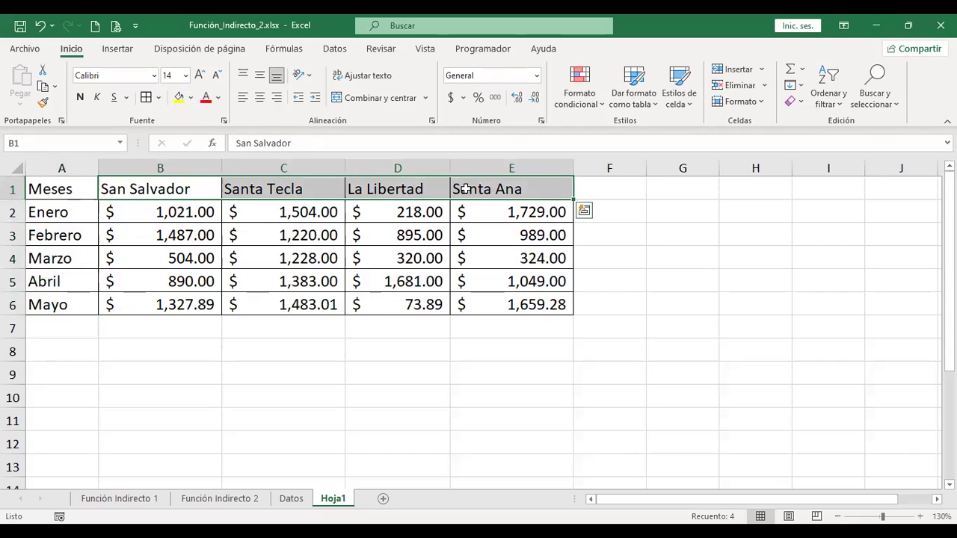
# Step: Enter the label "Seleccione mes" in A8
pyautogui.click(78, 347)
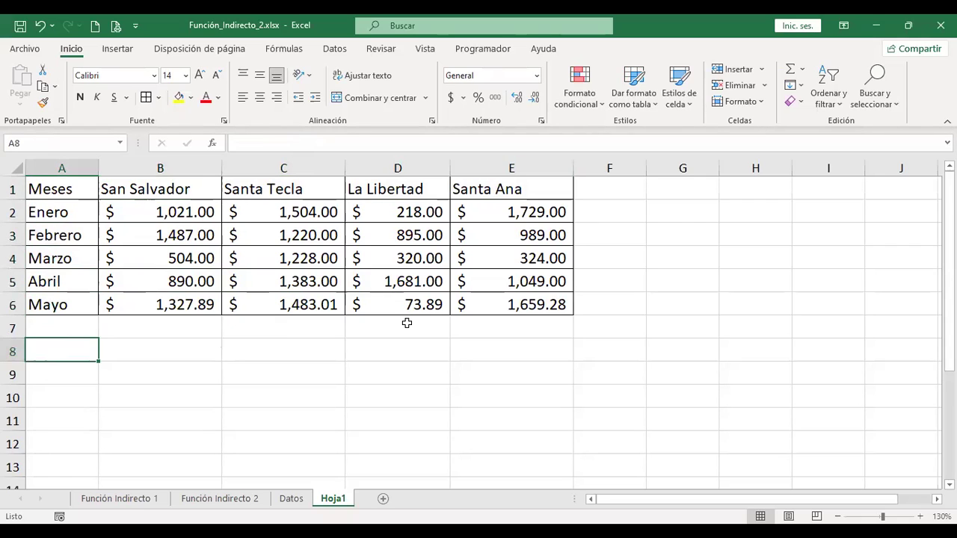
pyautogui.write('Selecciones')
pyautogui.press('BackSpace')
pyautogui.write('mes')
pyautogui.press('Return')
pyautogui.press('Return')
# Step: Enter the label "Seleccione ciudad" in A10 and autofit the width of column A
pyautogui.write('Se')
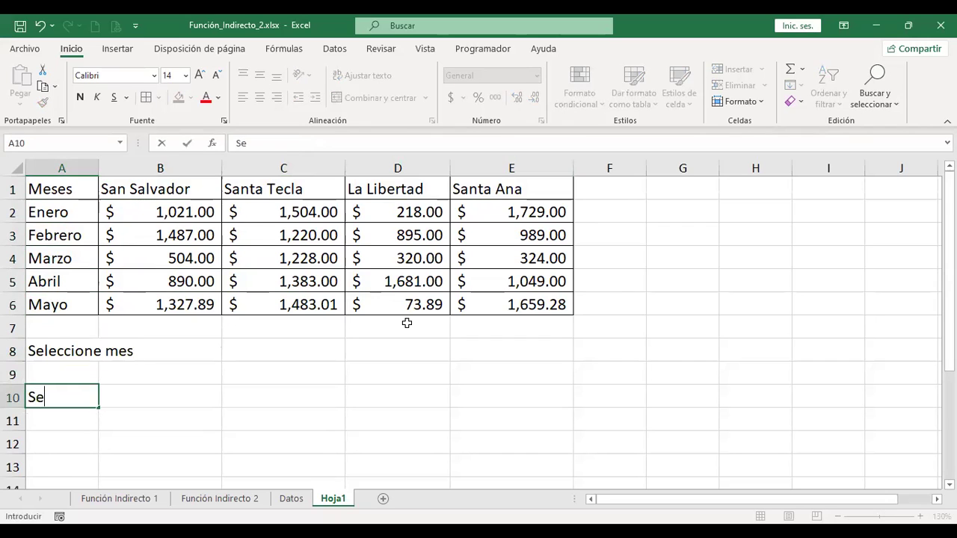
pyautogui.write('leccione')
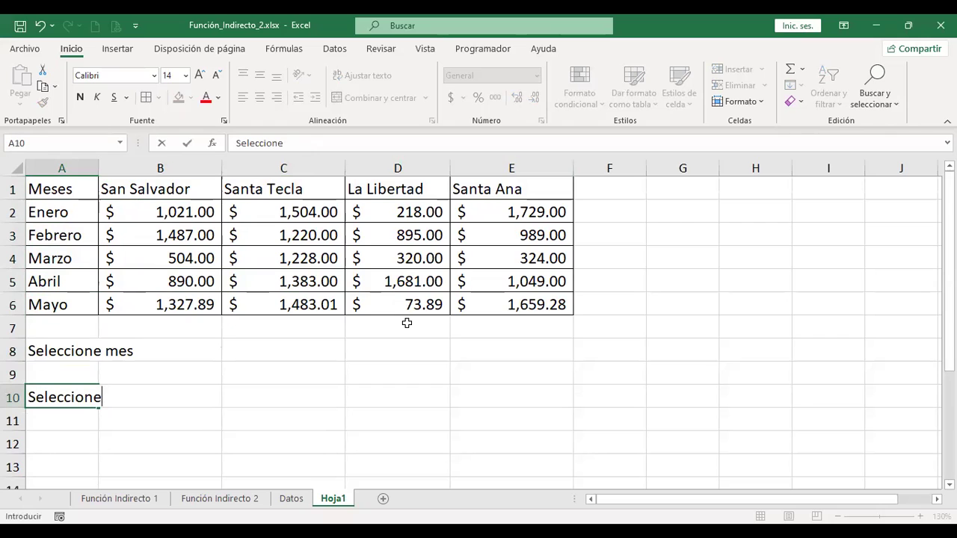
pyautogui.write('sciudad')
pyautogui.press('Return')
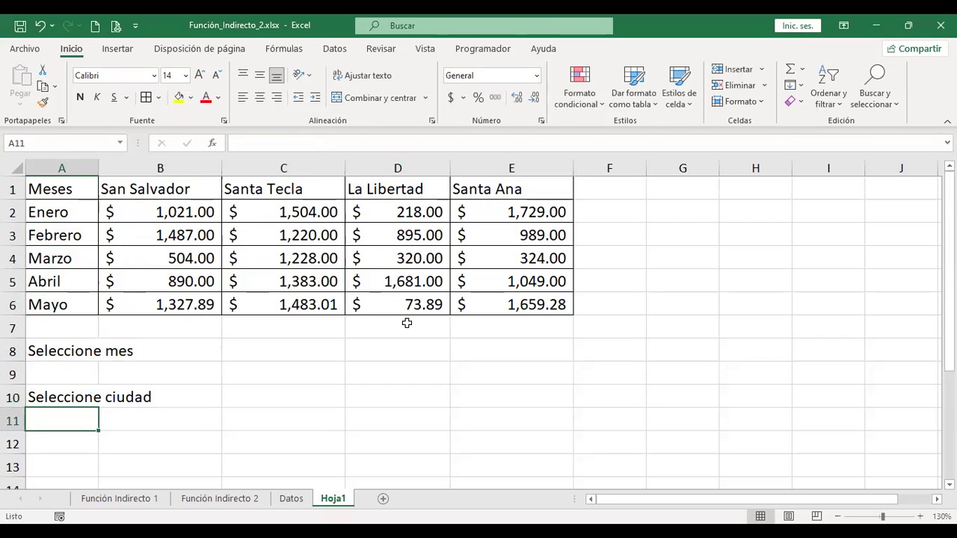
pyautogui.doubleClick(98, 166)
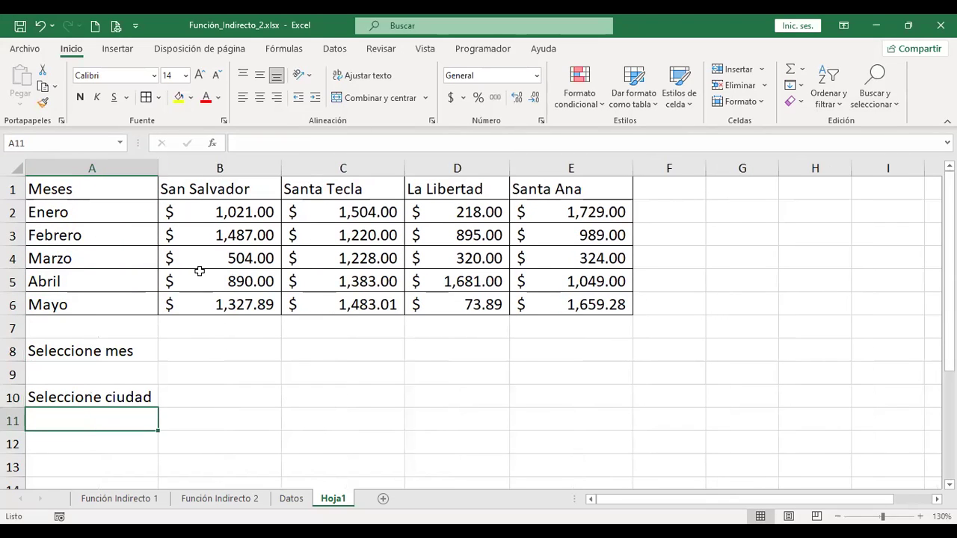
# Step: Enter the label "Total" in A12
pyautogui.click(231, 355)
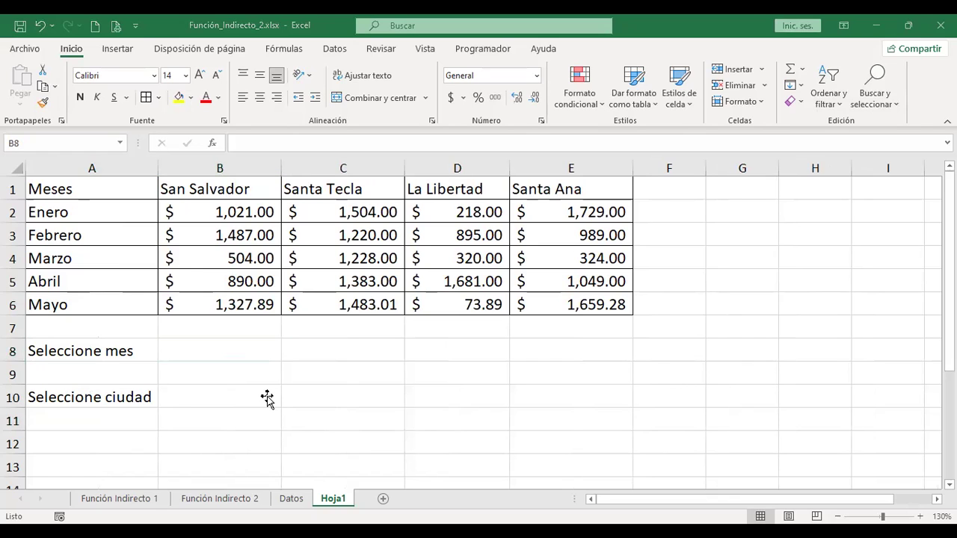
pyautogui.click(128, 444)
pyautogui.write('Total')
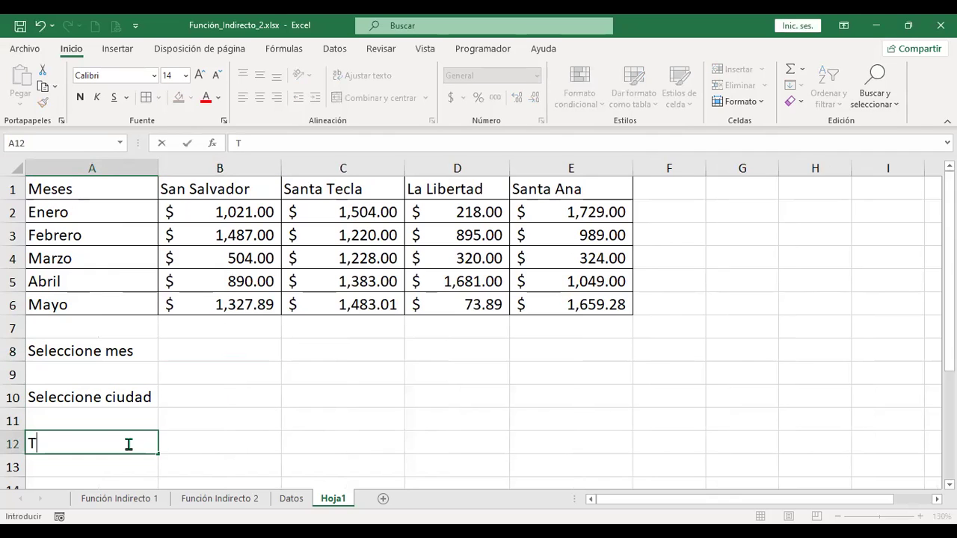
pyautogui.press('Return')
pyautogui.click(128, 444)
pyautogui.press('Tab')
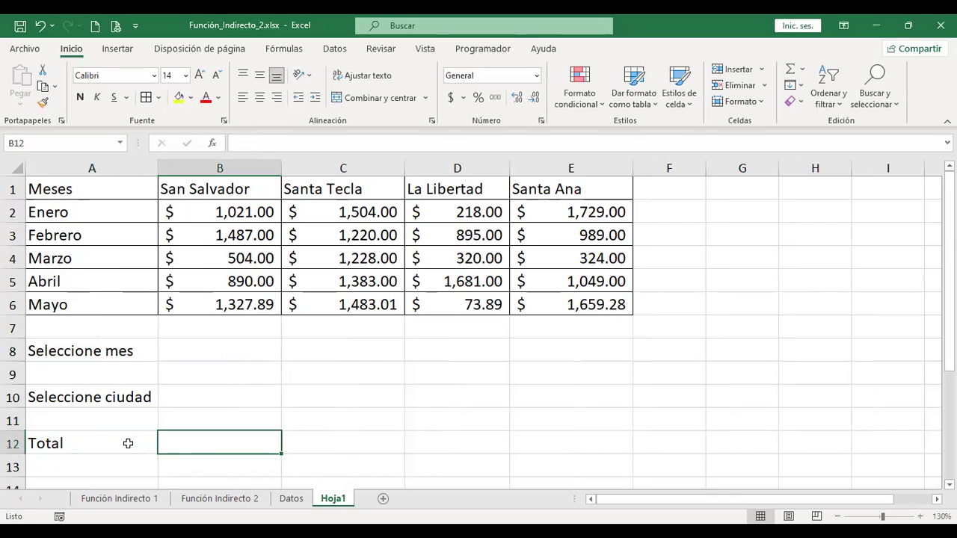
pyautogui.click(228, 214)
pyautogui.moveTo(227, 230); pyautogui.dragTo(219, 301)
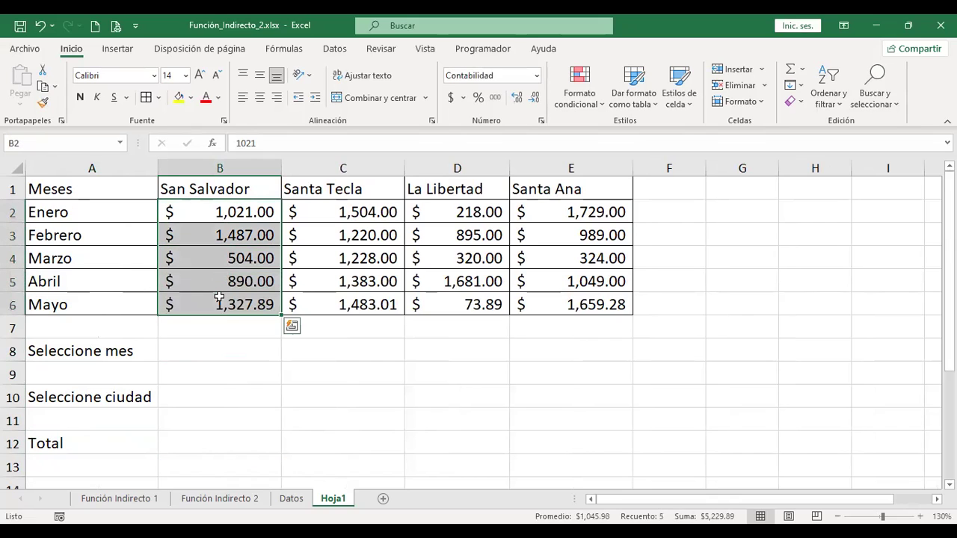
pyautogui.moveTo(249, 207); pyautogui.dragTo(580, 218)
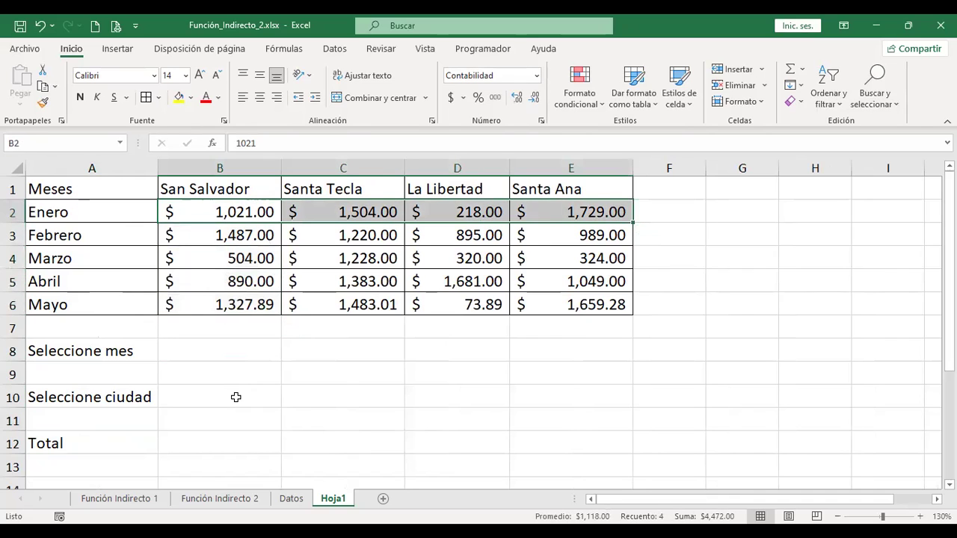
pyautogui.click(186, 441)
pyautogui.click(203, 351)
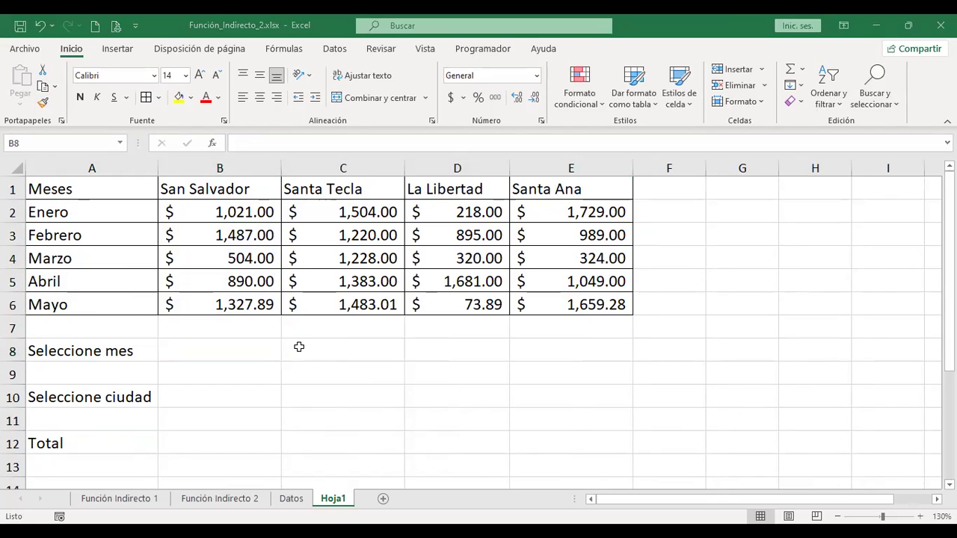
pyautogui.hotkey('alt', 'a', 'v', 'v')
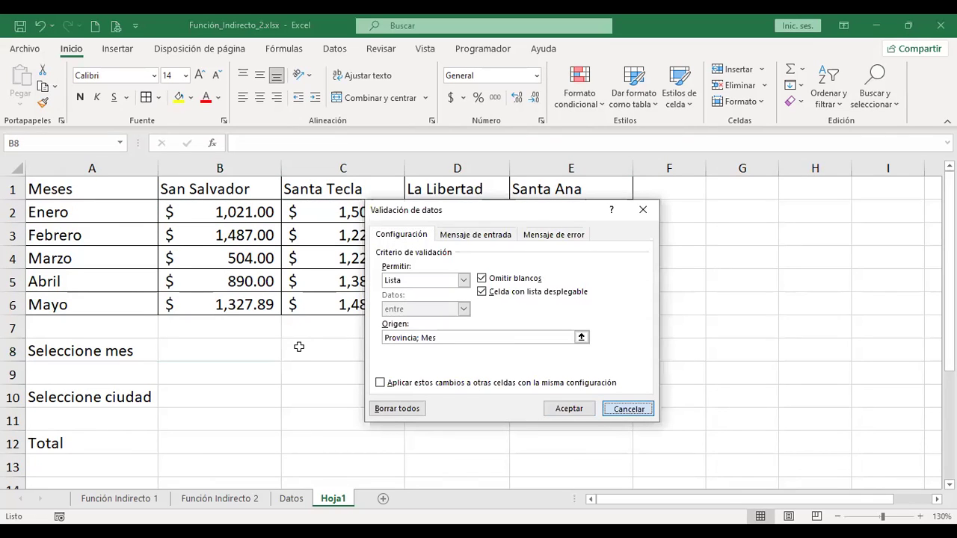
pyautogui.press('Escape')
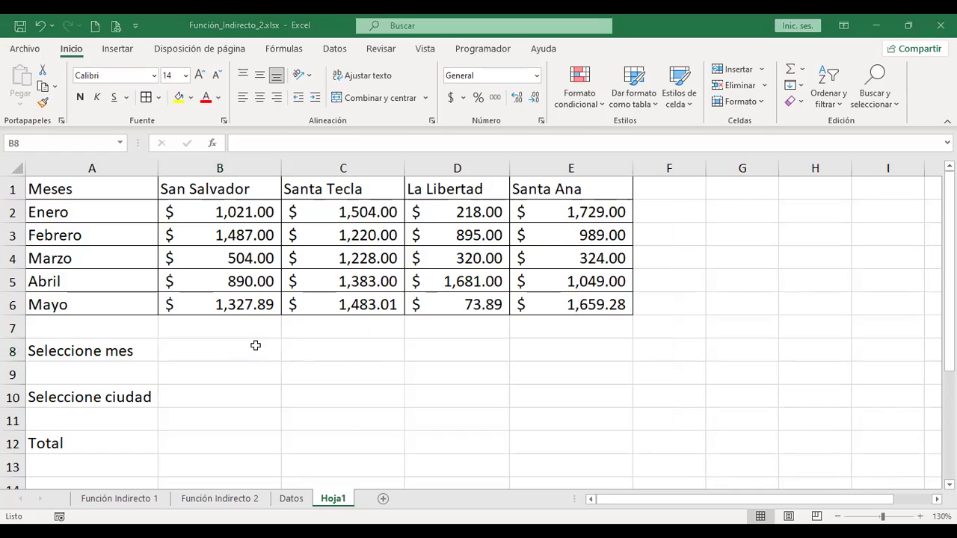
pyautogui.click(230, 351)
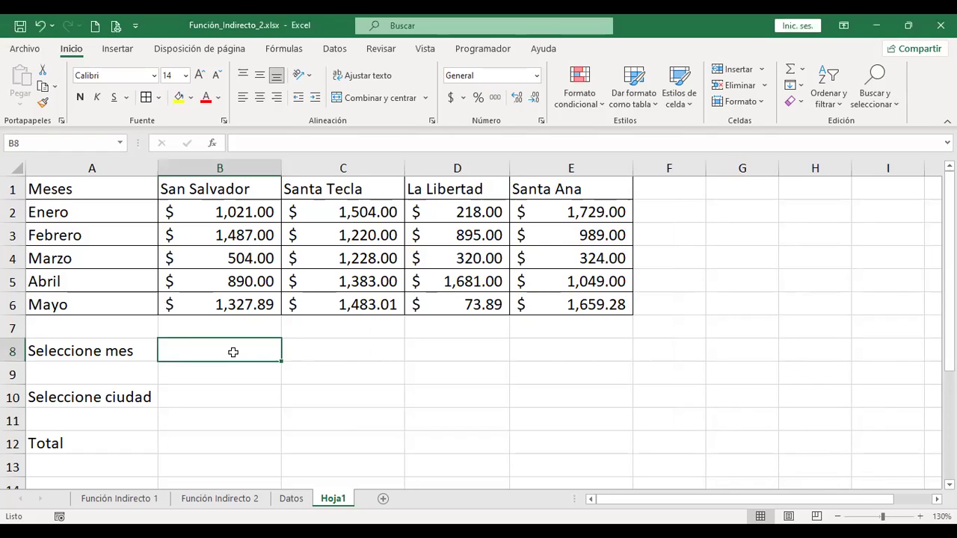
pyautogui.click(129, 349)
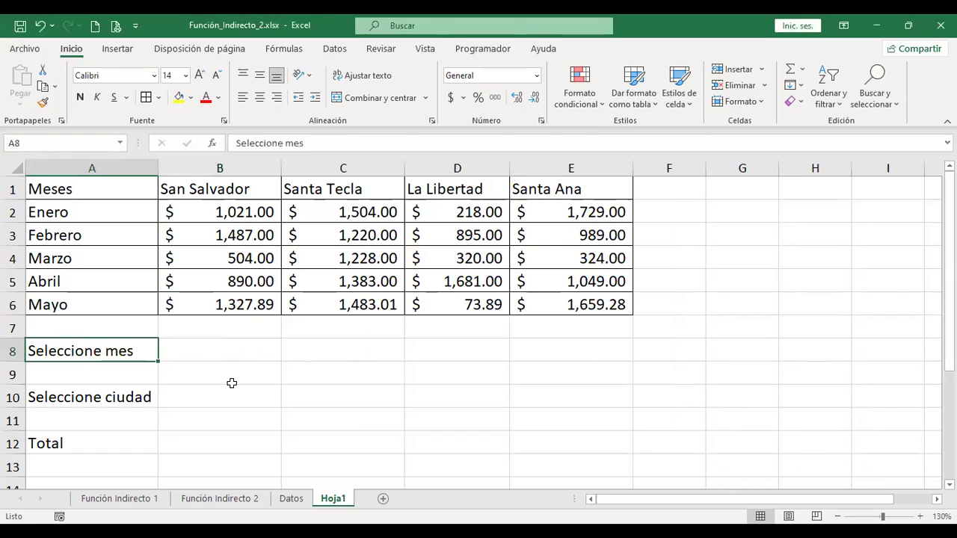
pyautogui.click(215, 345)
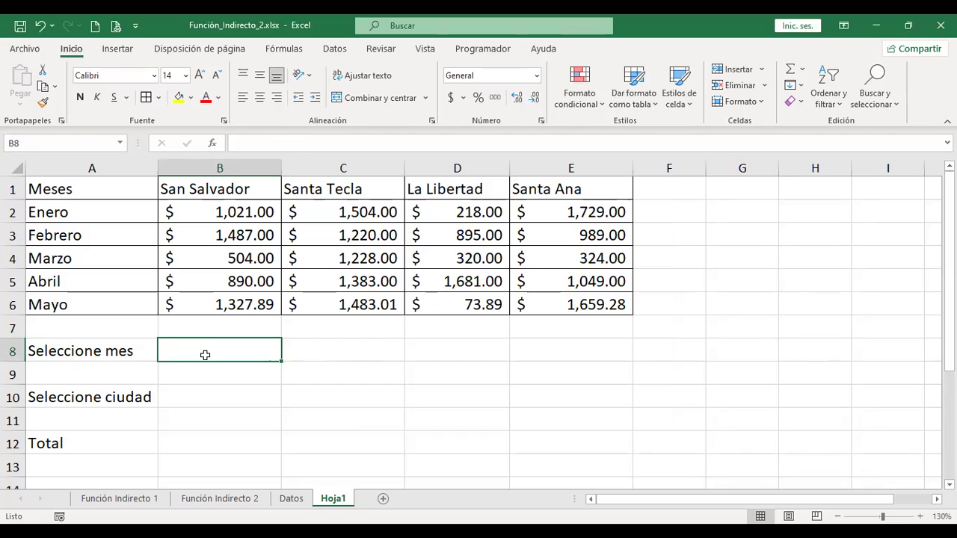
# Step: Shorten the label in A8 to "Seleccione" by removing the word "mes"
pyautogui.click(143, 346)
pyautogui.click(329, 143)
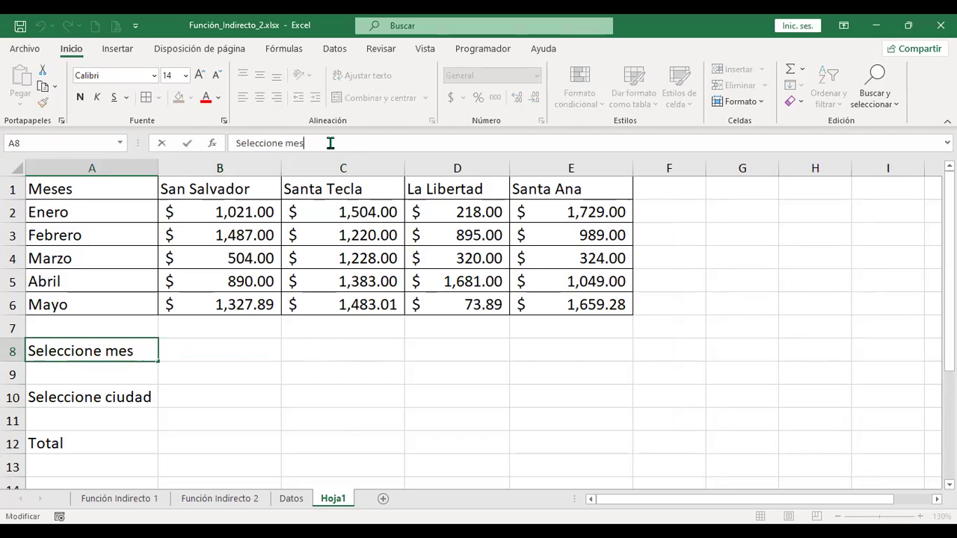
pyautogui.press('BackSpace')
pyautogui.press('BackSpace')
pyautogui.press('BackSpace')
pyautogui.press('Return')
pyautogui.press('Up')
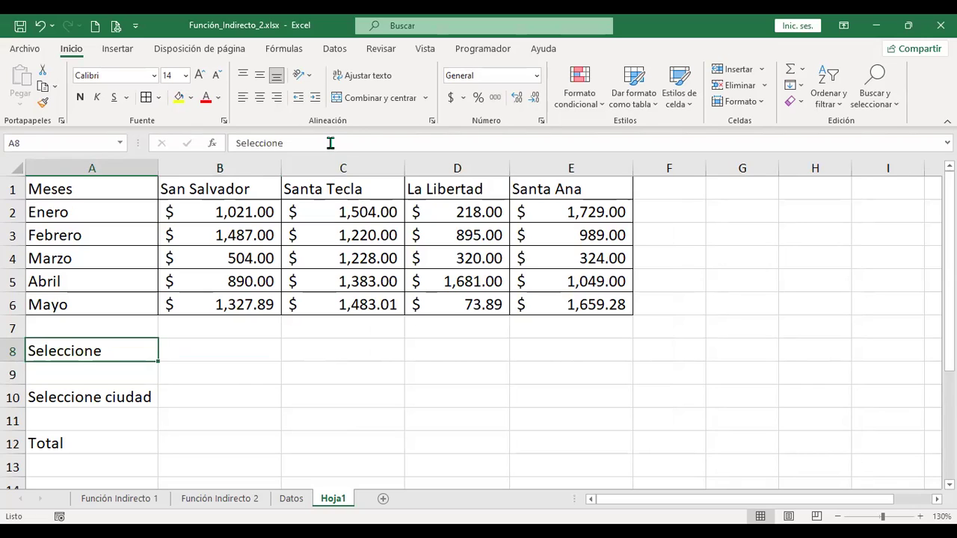
pyautogui.press('Right')
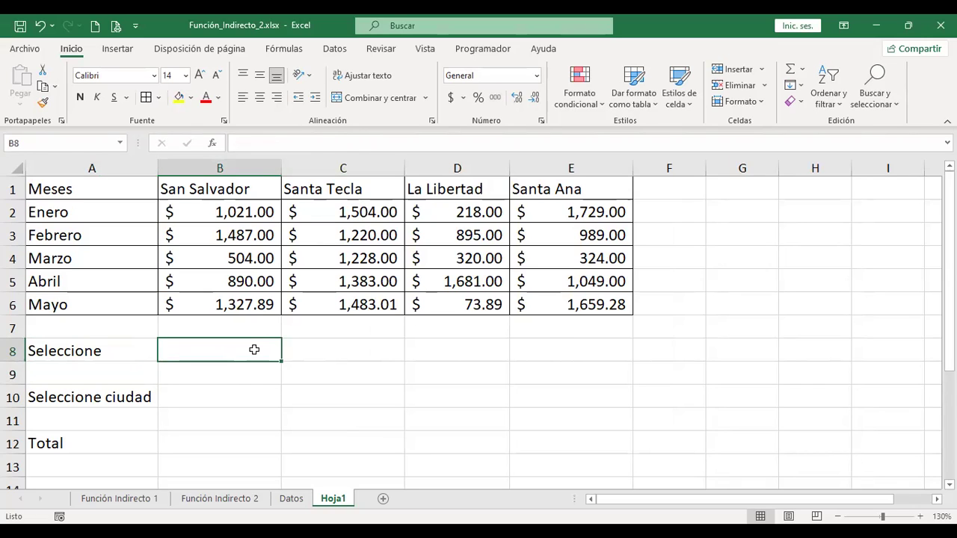
pyautogui.click(224, 187)
pyautogui.click(77, 212)
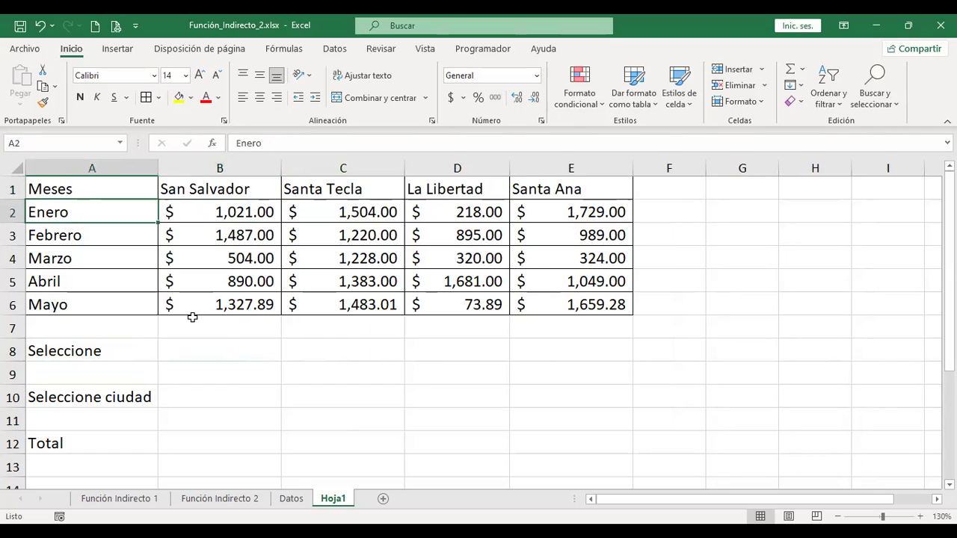
pyautogui.click(225, 347)
pyautogui.click(78, 347)
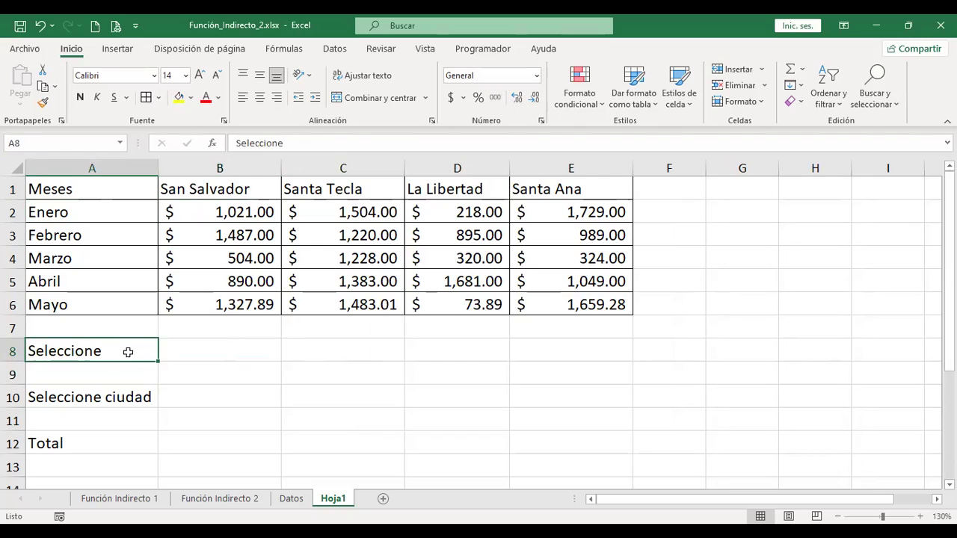
pyautogui.click(239, 349)
pyautogui.click(131, 349)
pyautogui.click(235, 353)
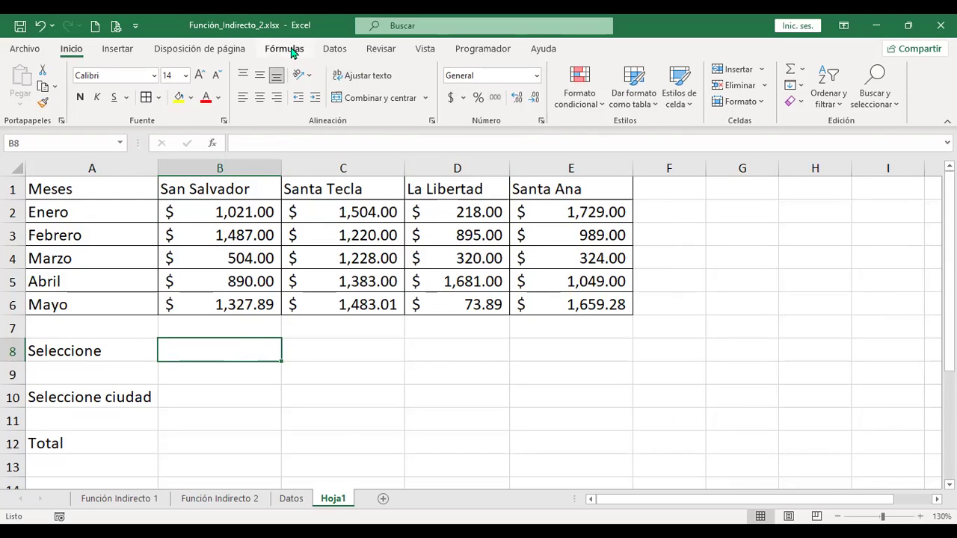
pyautogui.click(333, 50)
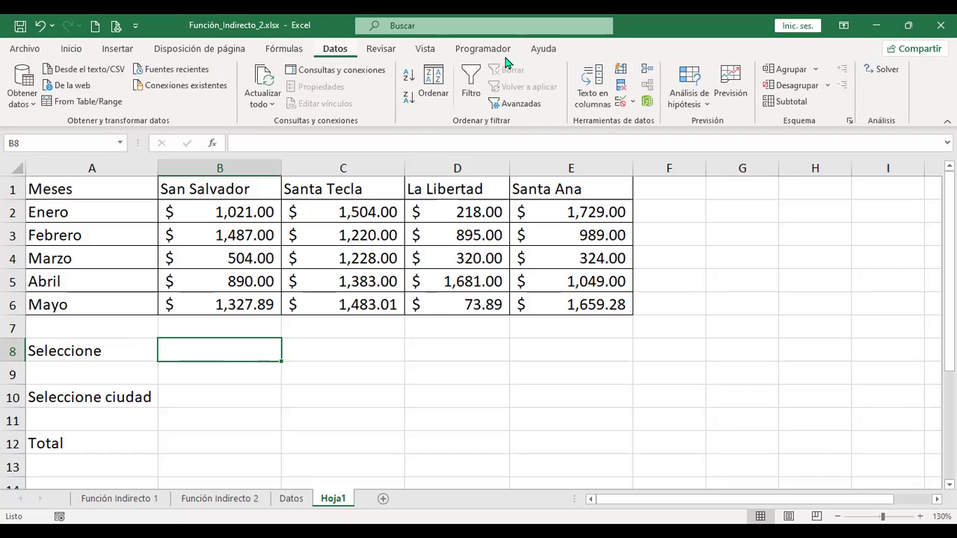
pyautogui.click(618, 102)
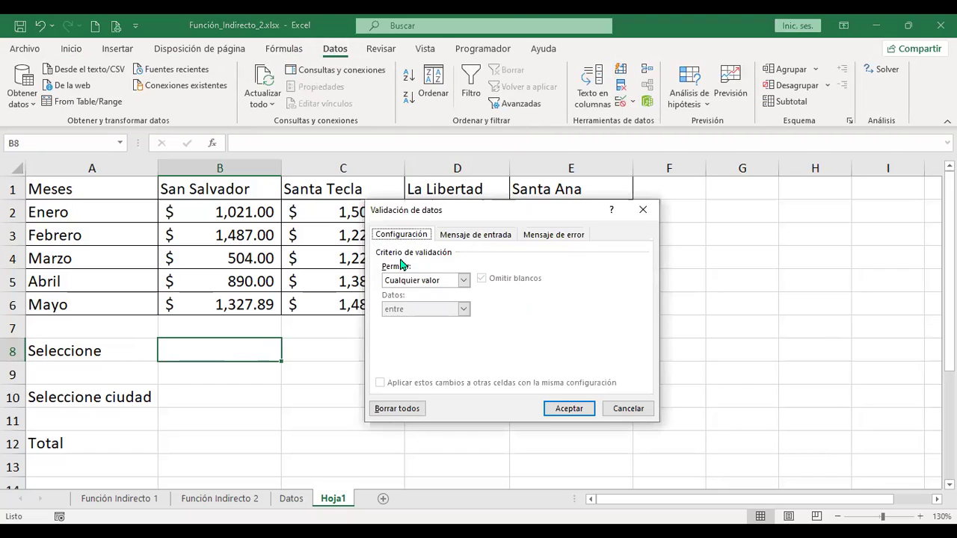
pyautogui.click(467, 282)
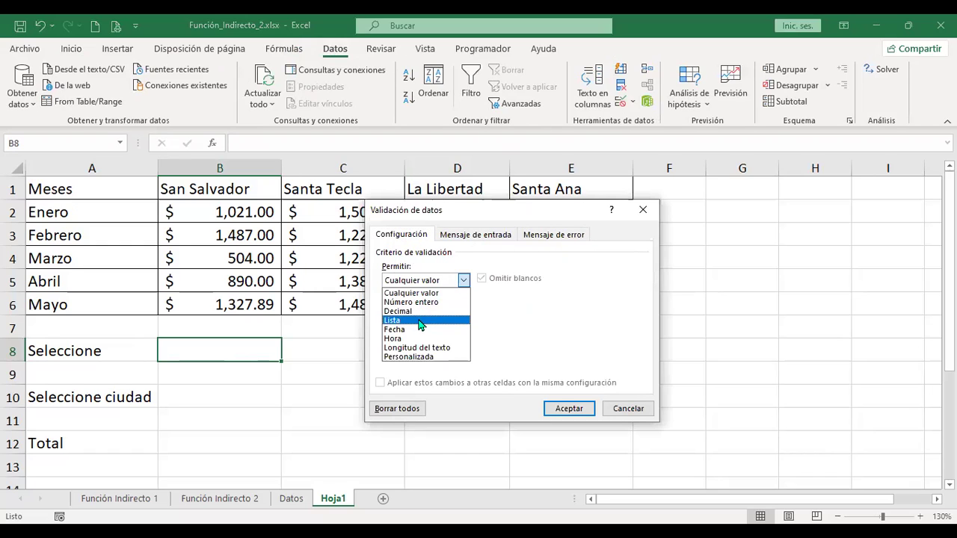
pyautogui.click(420, 322)
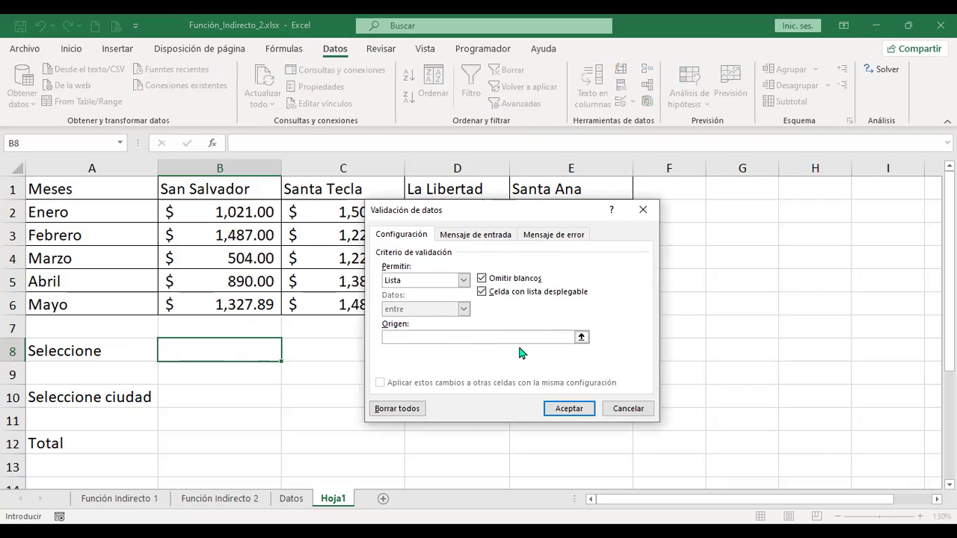
pyautogui.press('Escape')
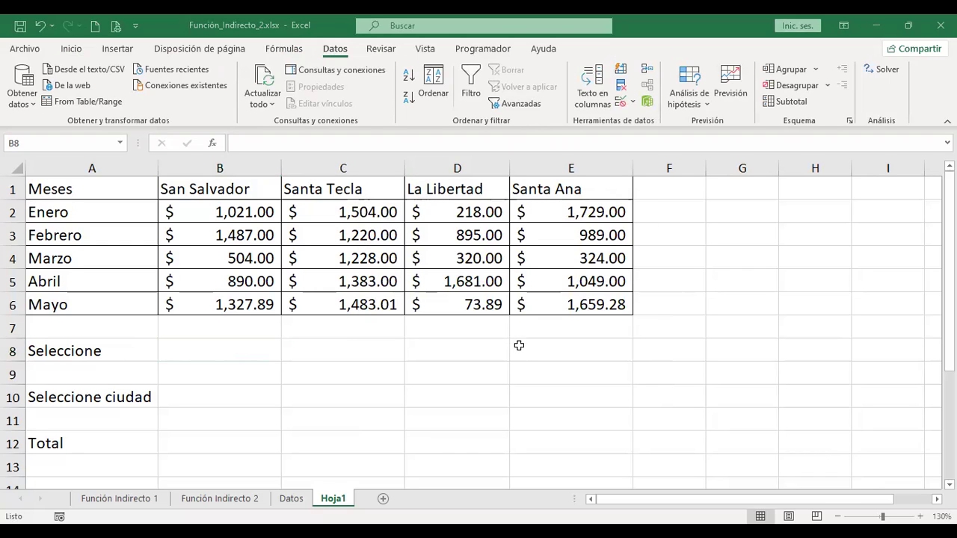
# Step: Add list data validation to cell B8 with the typed source Mes;Ciudad
pyautogui.click(619, 109)
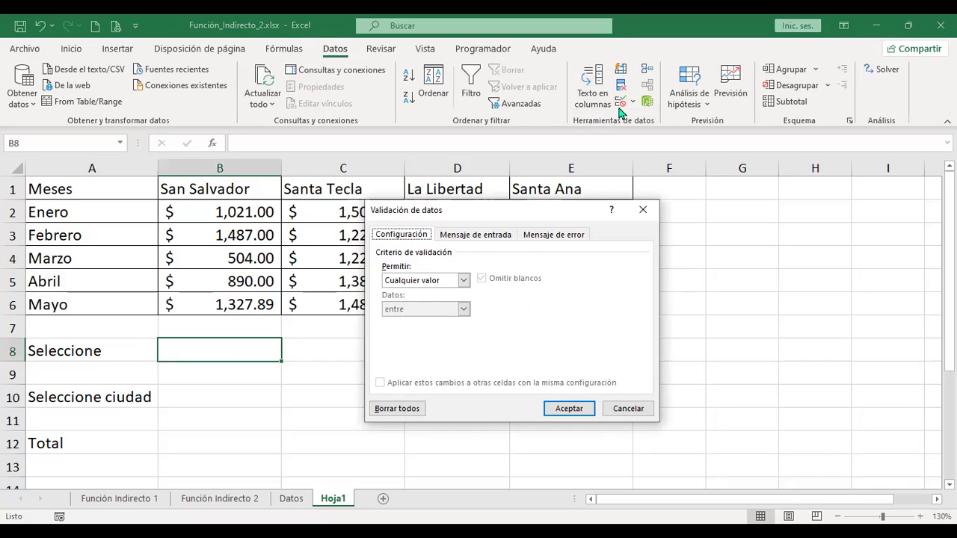
pyautogui.click(463, 281)
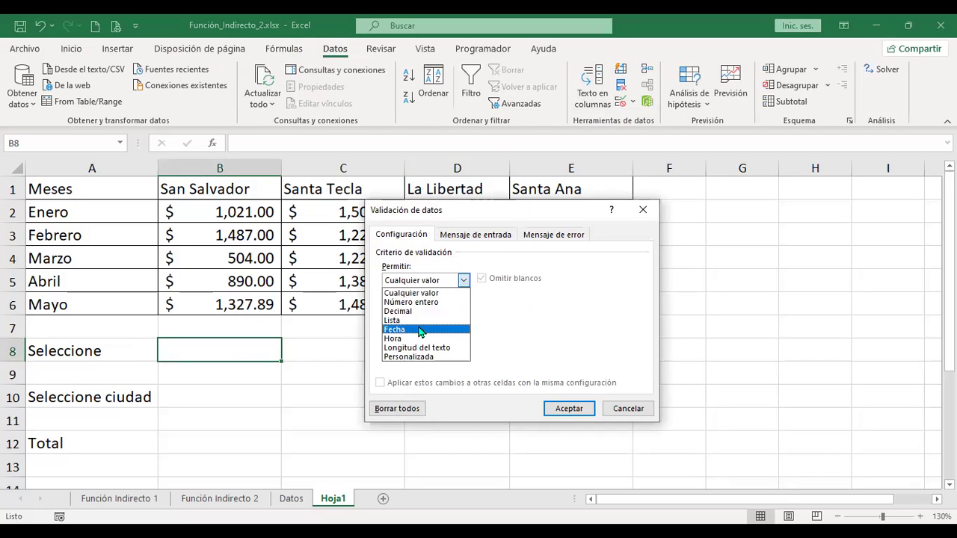
pyautogui.click(421, 321)
pyautogui.write('Mes;')
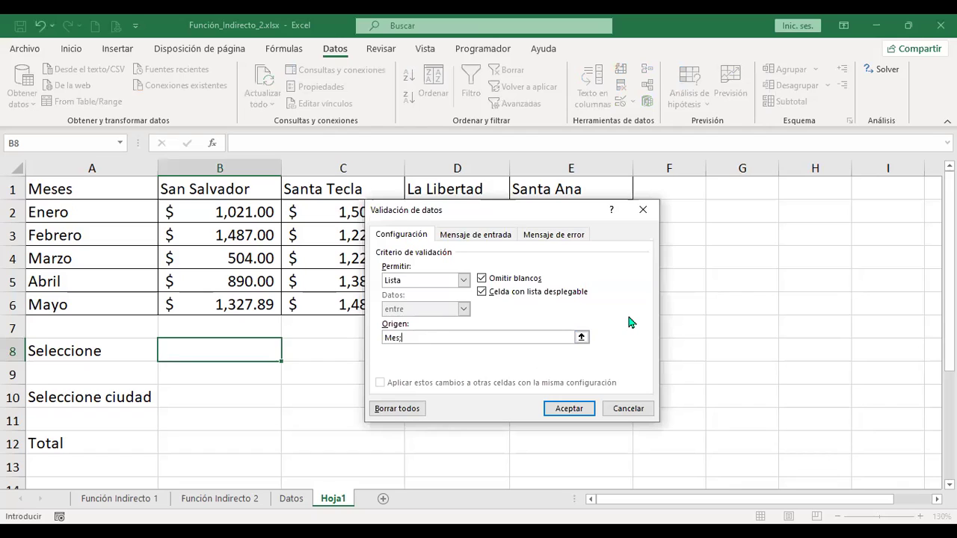
pyautogui.write('Ciudad')
pyautogui.click(581, 411)
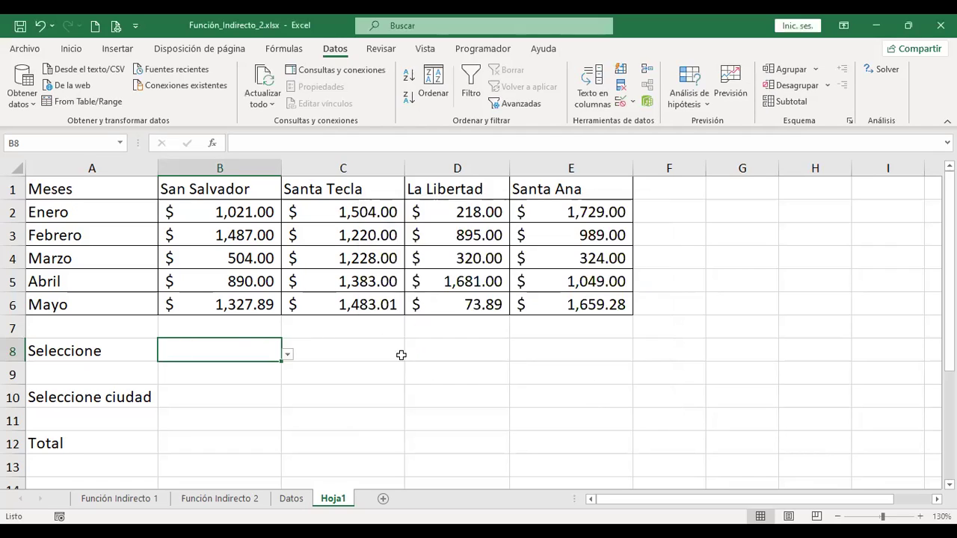
# Step: Check the options offered by the drop-down list in B8 against the label and input cell in row 10
pyautogui.click(288, 356)
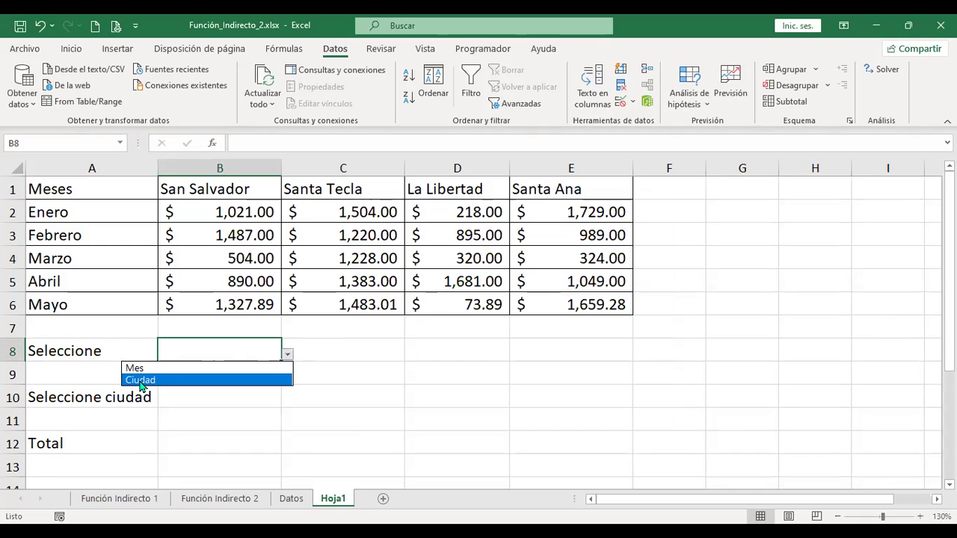
pyautogui.press('Up')
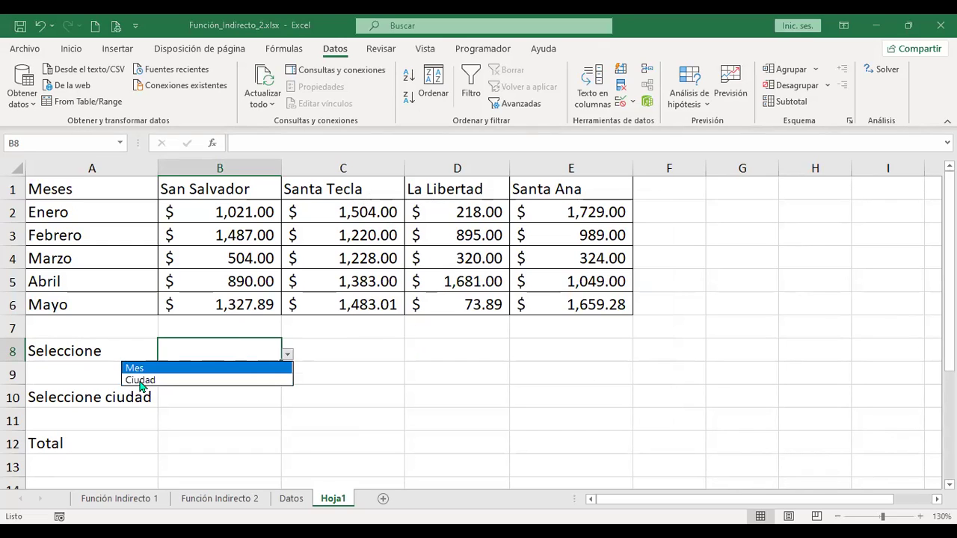
pyautogui.press('Escape')
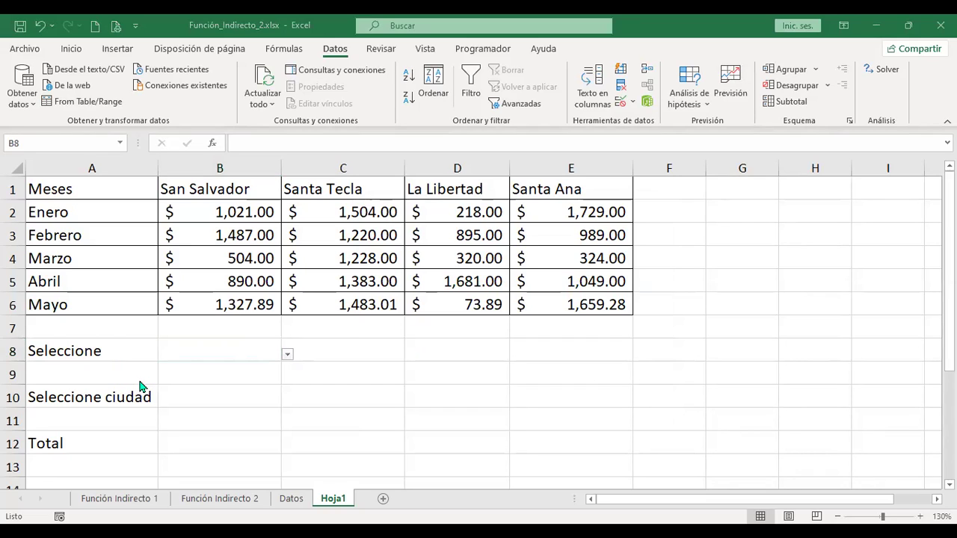
pyautogui.click(117, 397)
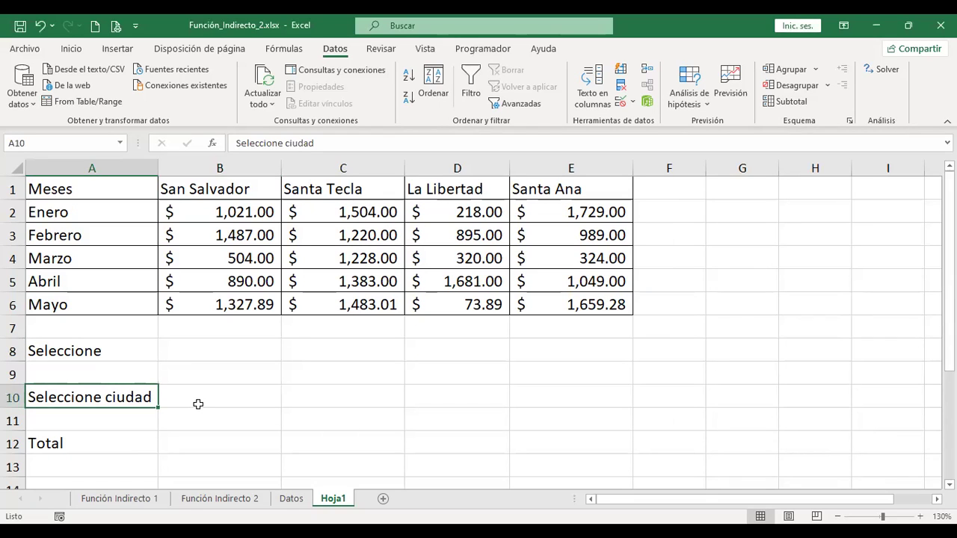
pyautogui.click(202, 349)
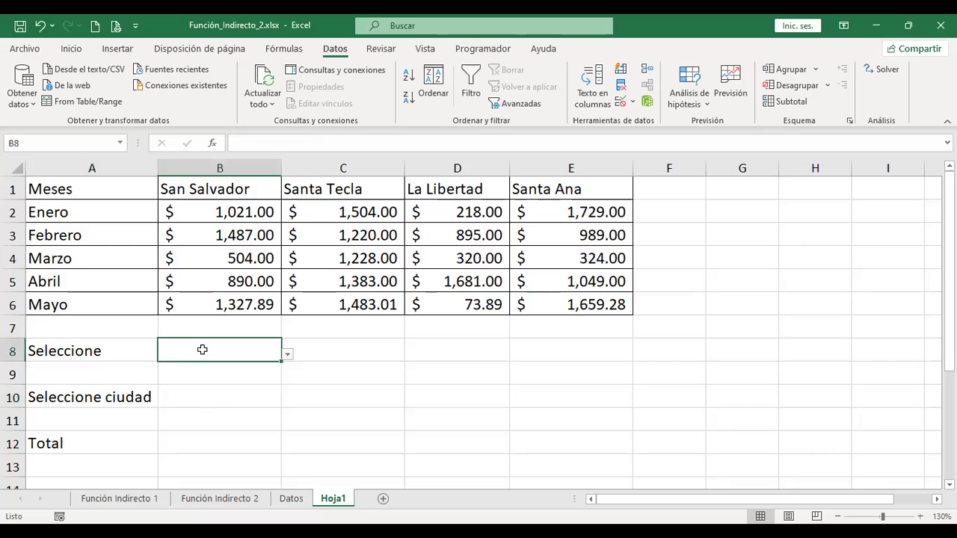
pyautogui.click(191, 401)
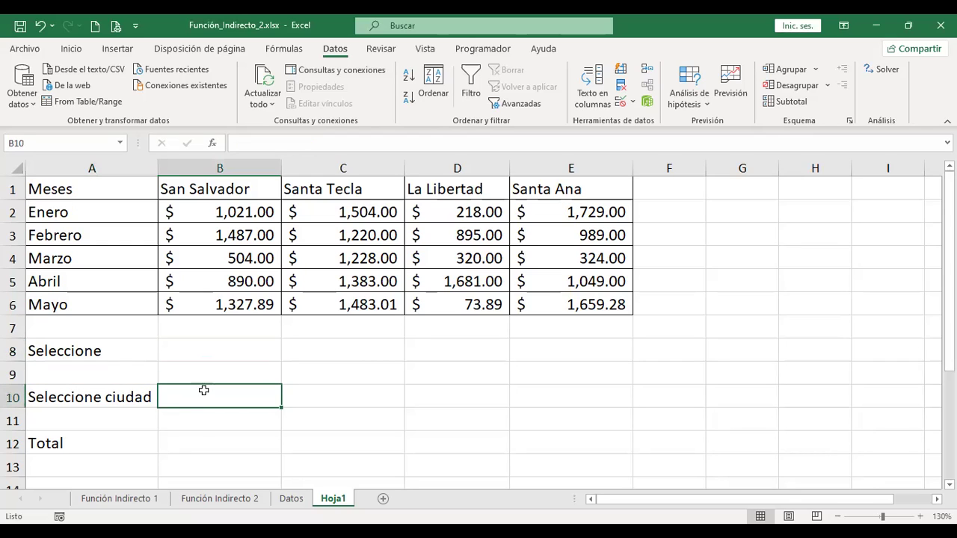
# Step: Choose Mes from the drop-down list in B8
pyautogui.click(229, 348)
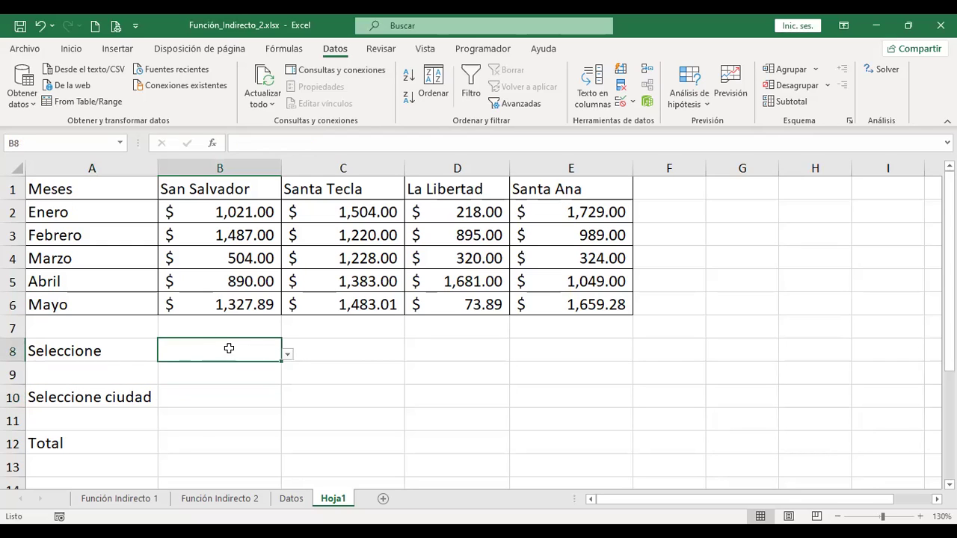
pyautogui.click(287, 355)
pyautogui.click(215, 370)
pyautogui.click(213, 397)
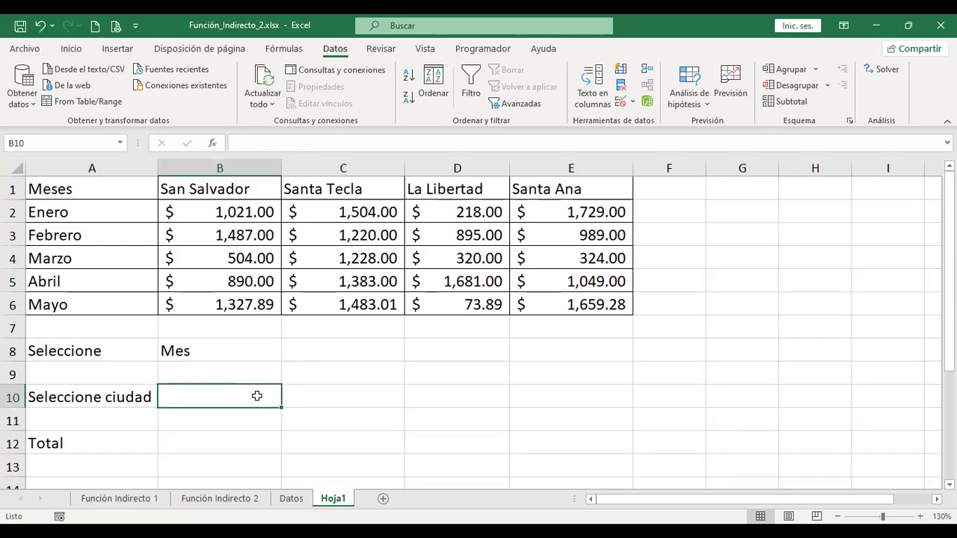
# Step: Change the drop-down selection in B8 to Ciudad
pyautogui.click(255, 350)
pyautogui.click(288, 354)
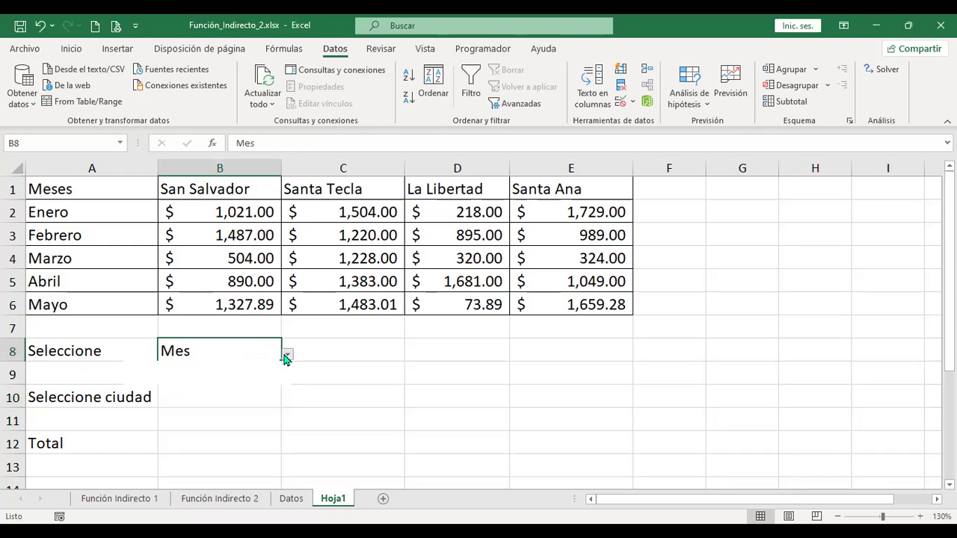
pyautogui.click(193, 379)
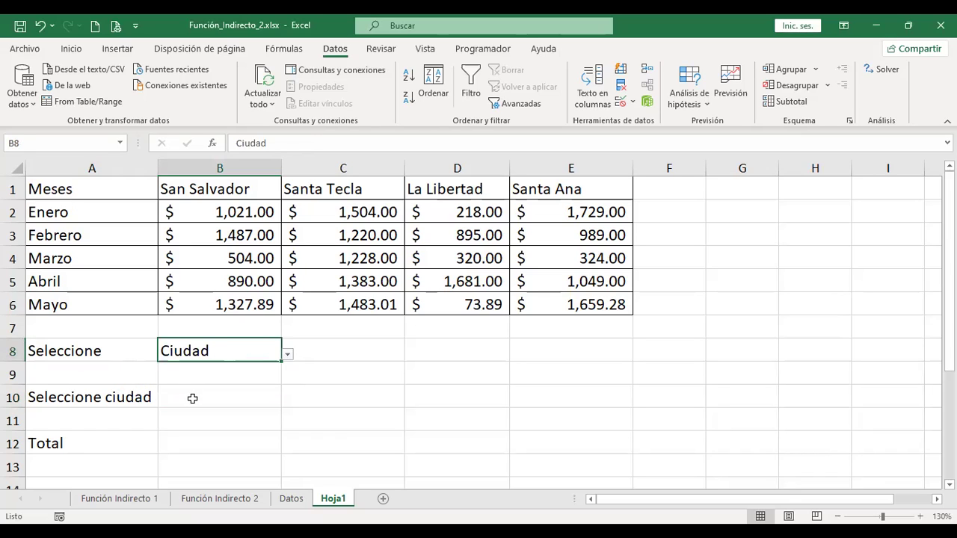
# Step: Shorten the label in A10 to Seleccione by removing the word ciudad
pyautogui.click(192, 398)
pyautogui.click(98, 393)
pyautogui.doubleClick(97, 393)
pyautogui.click(315, 143)
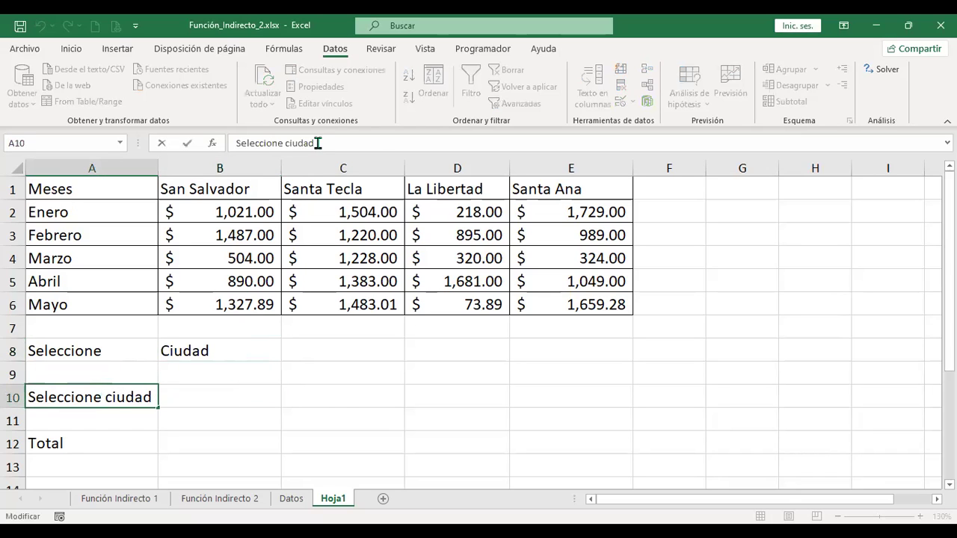
pyautogui.press('BackSpace')
pyautogui.press('BackSpace')
pyautogui.press('BackSpace')
pyautogui.press('BackSpace')
pyautogui.press('BackSpace')
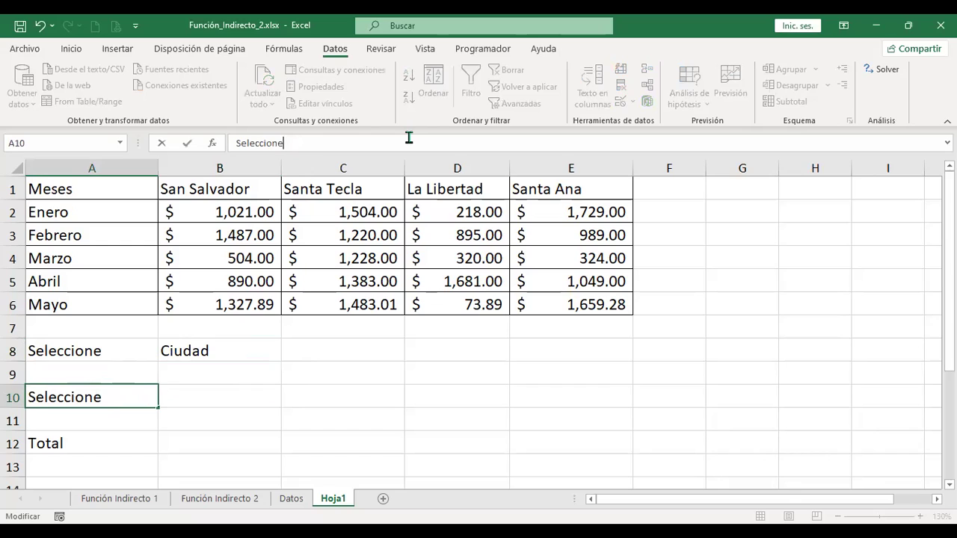
pyautogui.press('Return')
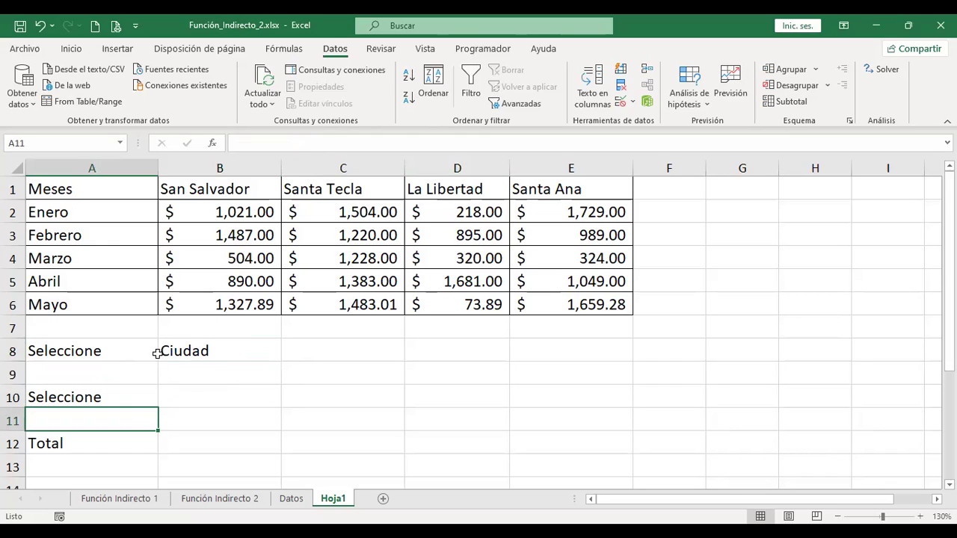
pyautogui.click(196, 350)
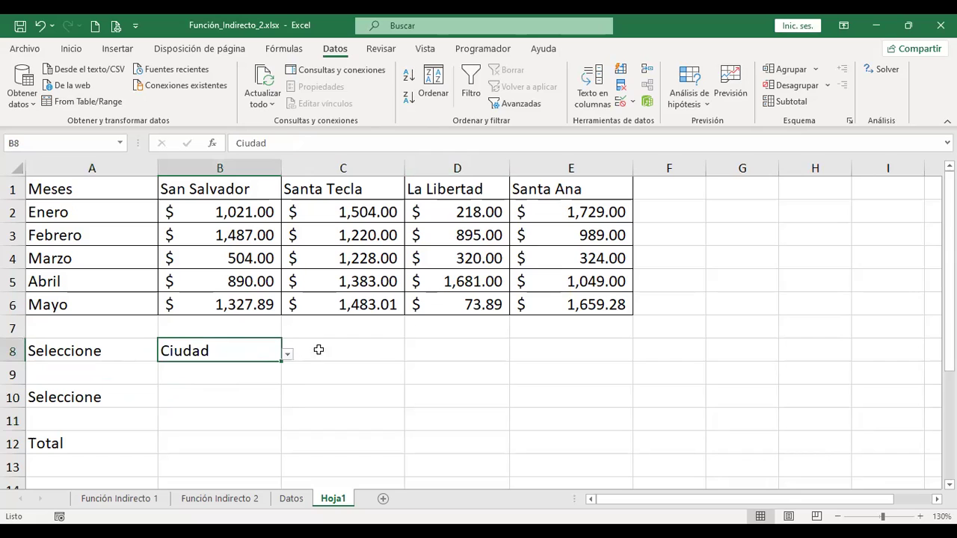
pyautogui.click(201, 397)
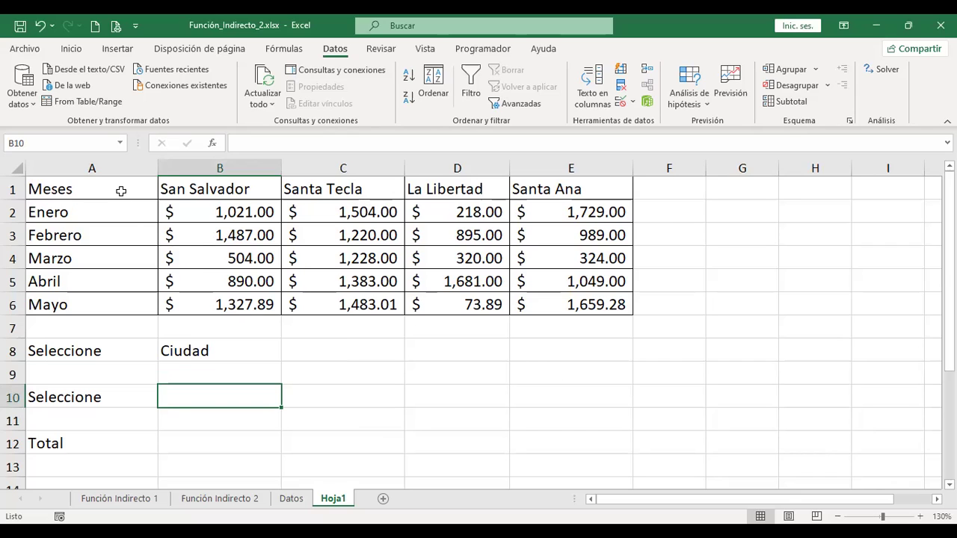
# Step: Create defined names from the table A1:E6 using its top row and left column
pyautogui.moveTo(121, 189); pyautogui.dragTo(563, 306)
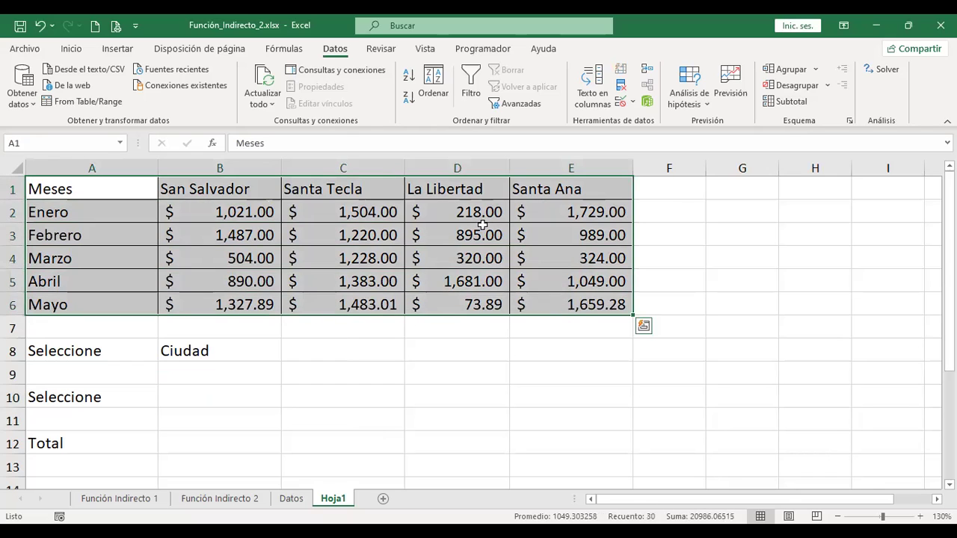
pyautogui.click(294, 50)
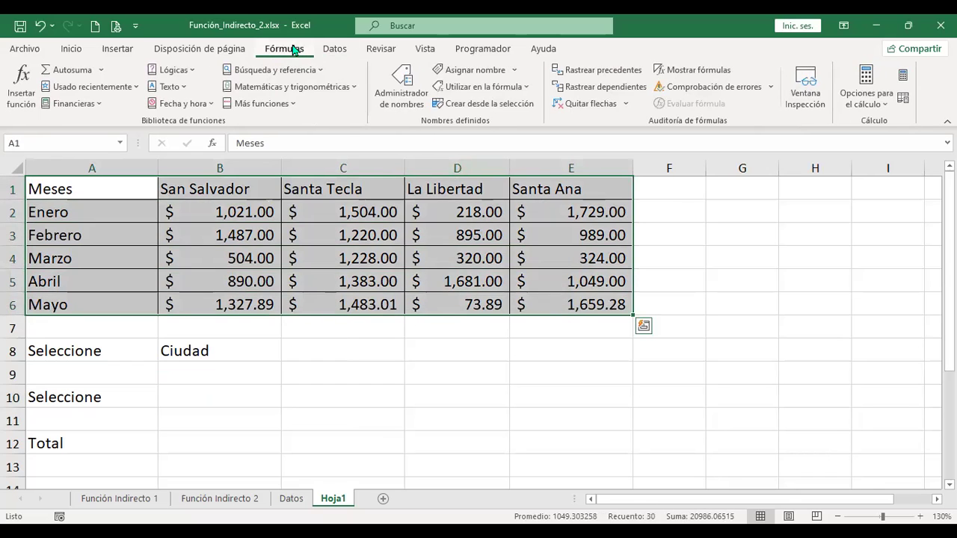
pyautogui.click(490, 104)
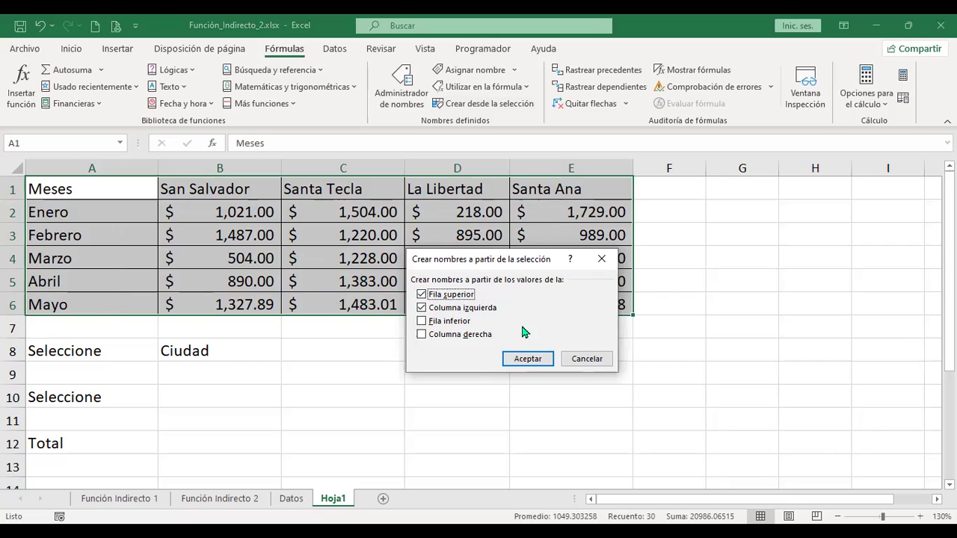
pyautogui.click(535, 363)
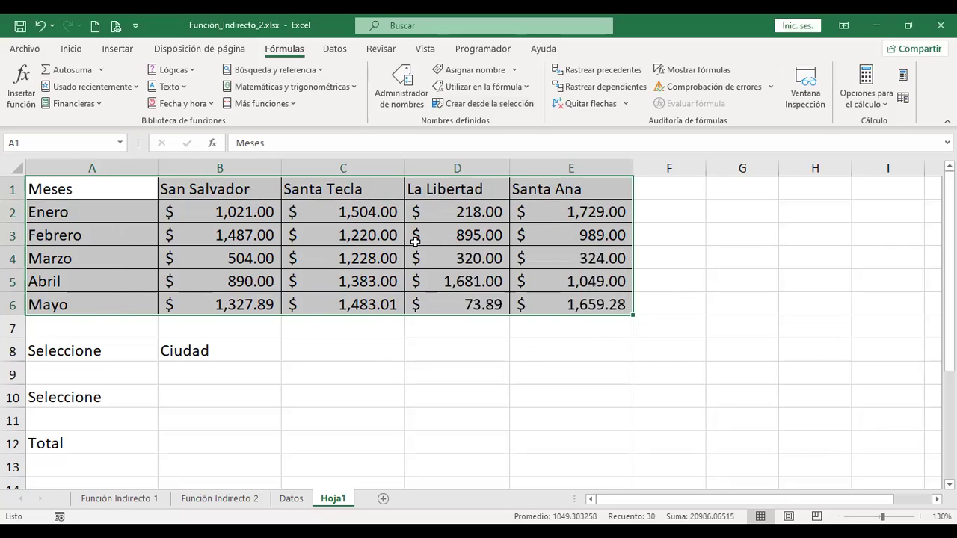
# Step: Review the workbook's defined names and the cell ranges they refer to, including La_Libertad, widening the value column to read them
pyautogui.click(396, 111)
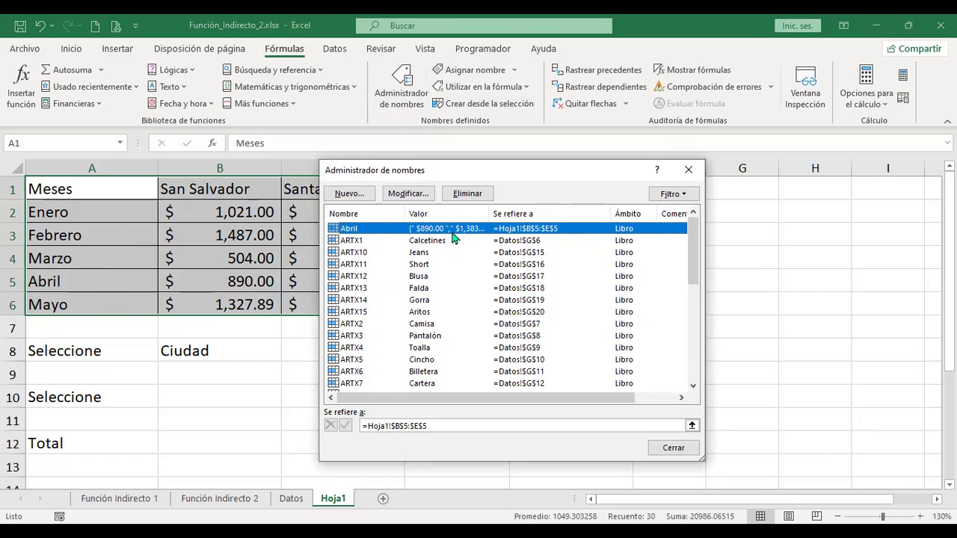
pyautogui.moveTo(487, 214); pyautogui.dragTo(581, 212)
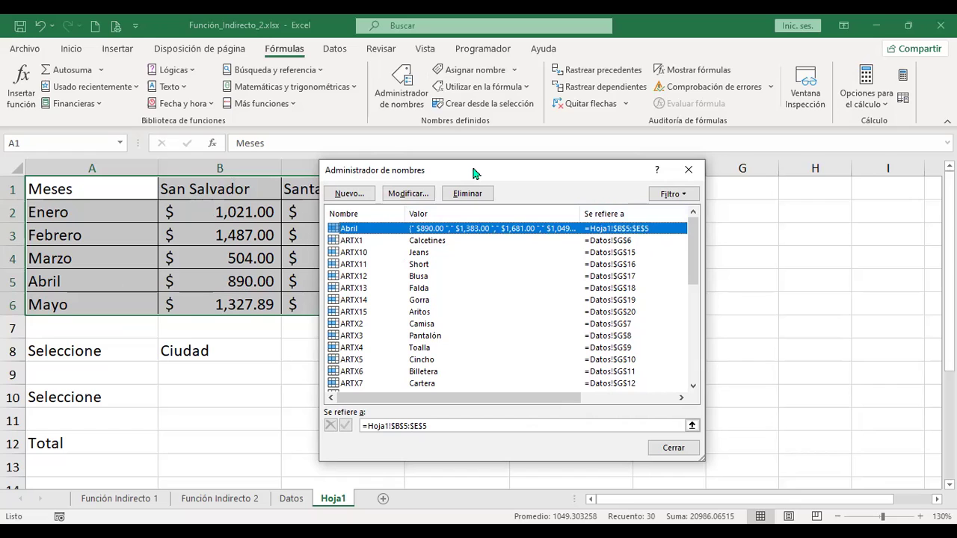
pyautogui.moveTo(315, 218); pyautogui.dragTo(322, 258)
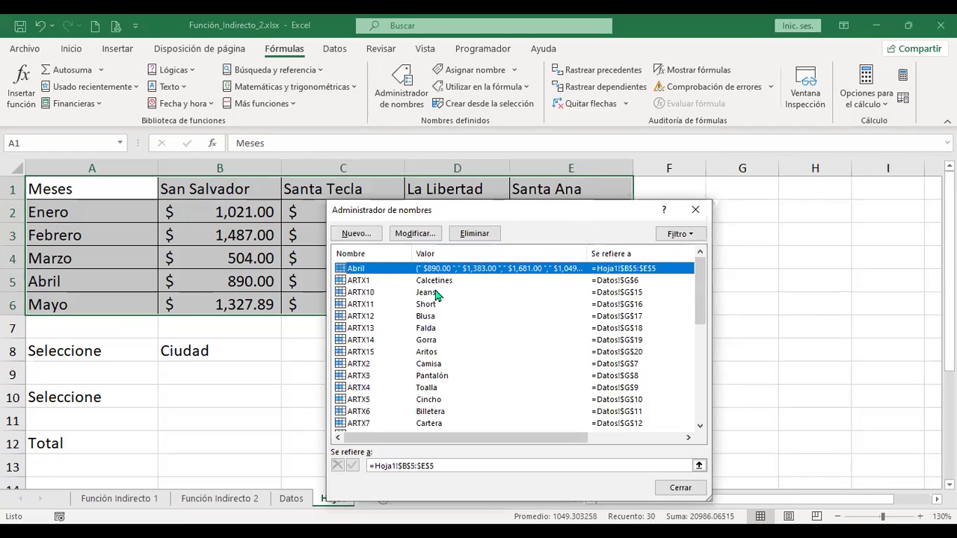
pyautogui.moveTo(703, 279); pyautogui.dragTo(700, 370)
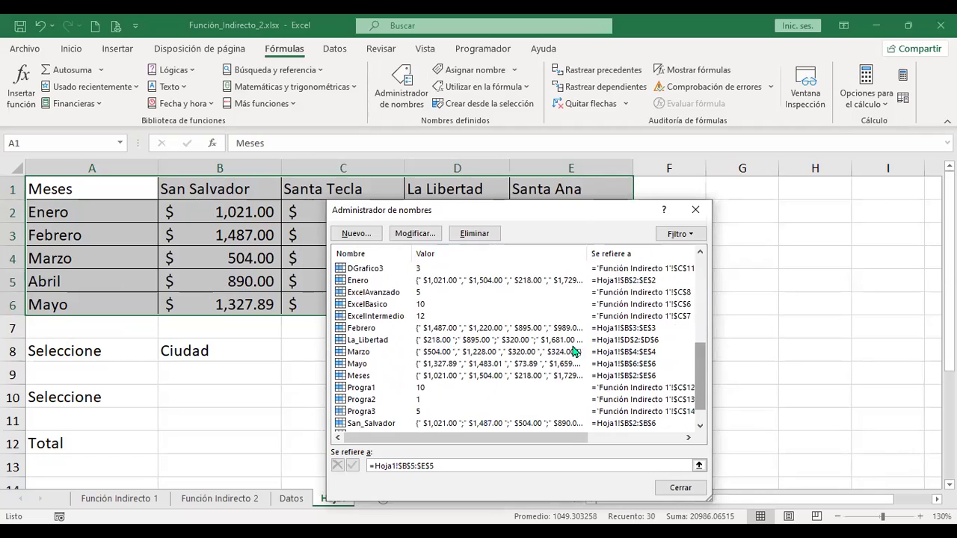
pyautogui.click(403, 339)
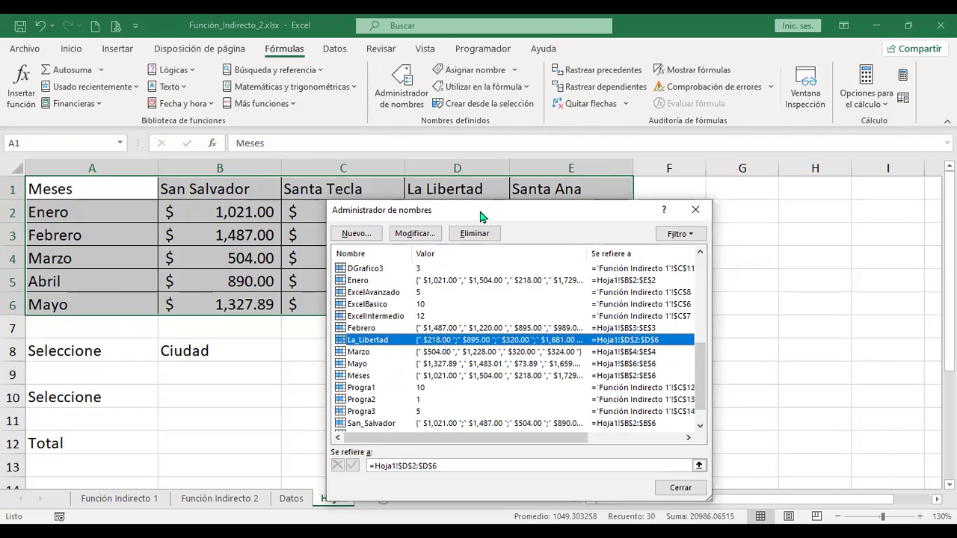
pyautogui.moveTo(483, 212); pyautogui.dragTo(673, 155)
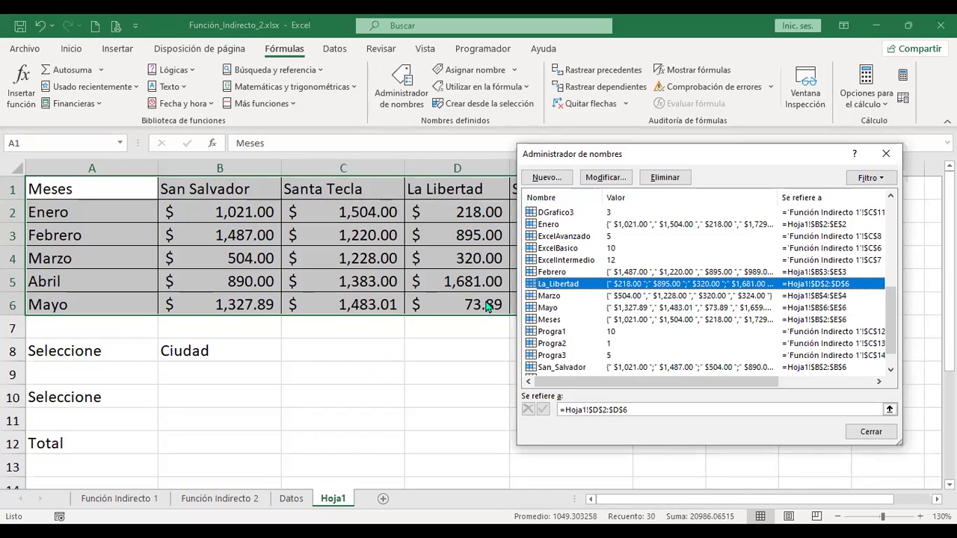
pyautogui.press('Tab')
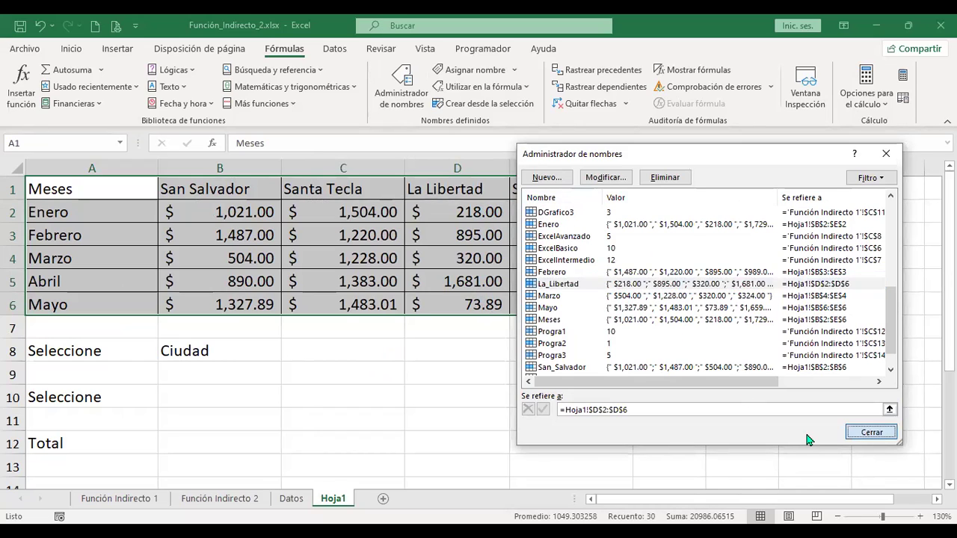
pyautogui.press('Return')
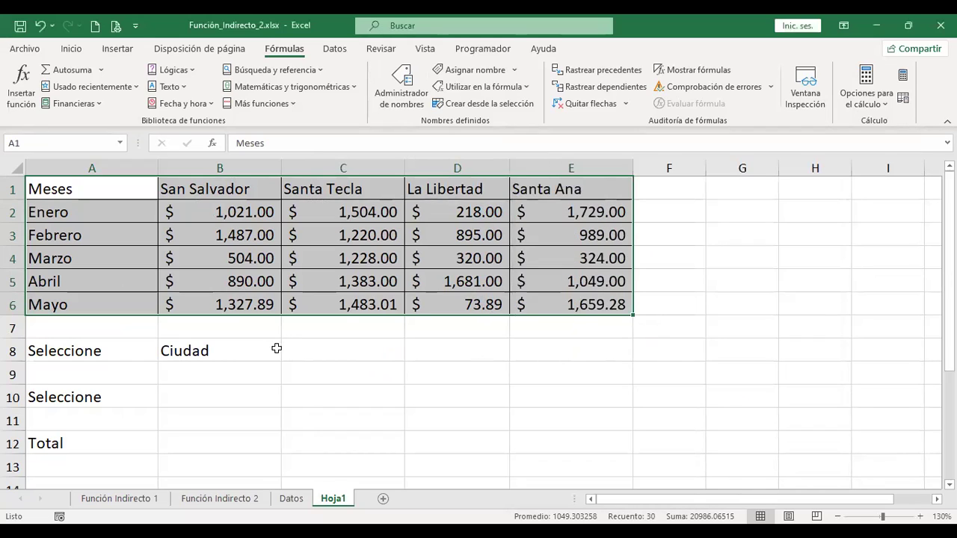
# Step: Check the available defined names against the month labels in column A and the city headers in row 1
pyautogui.click(202, 403)
pyautogui.click(206, 344)
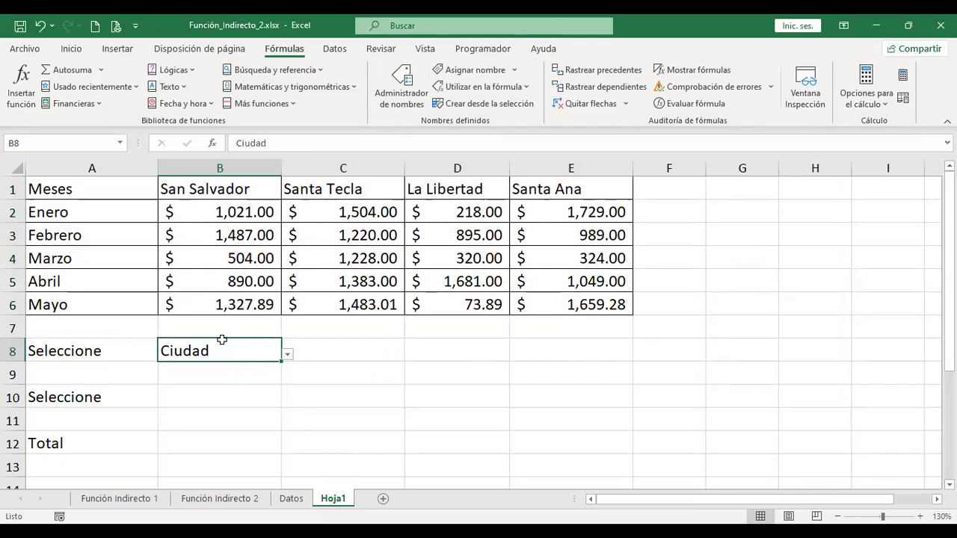
pyautogui.click(120, 148)
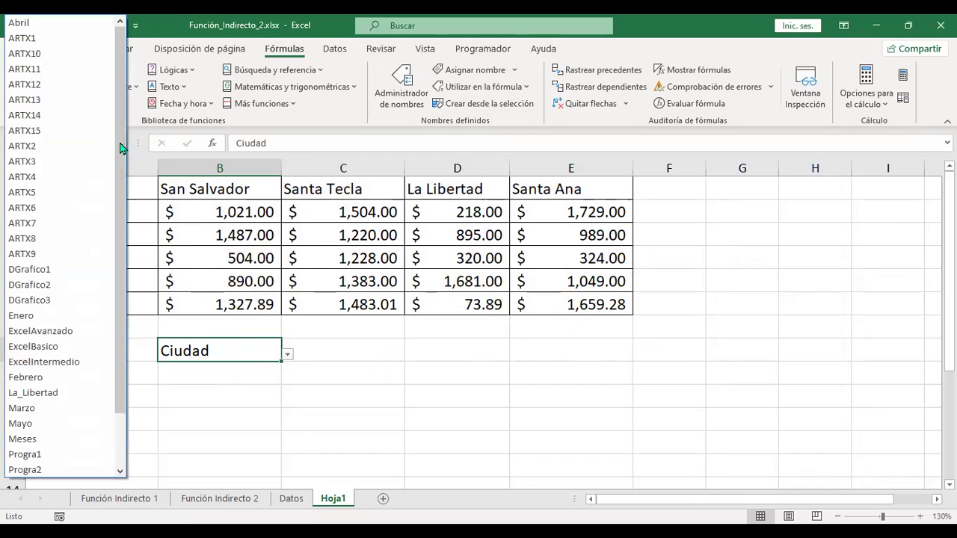
pyautogui.click(437, 350)
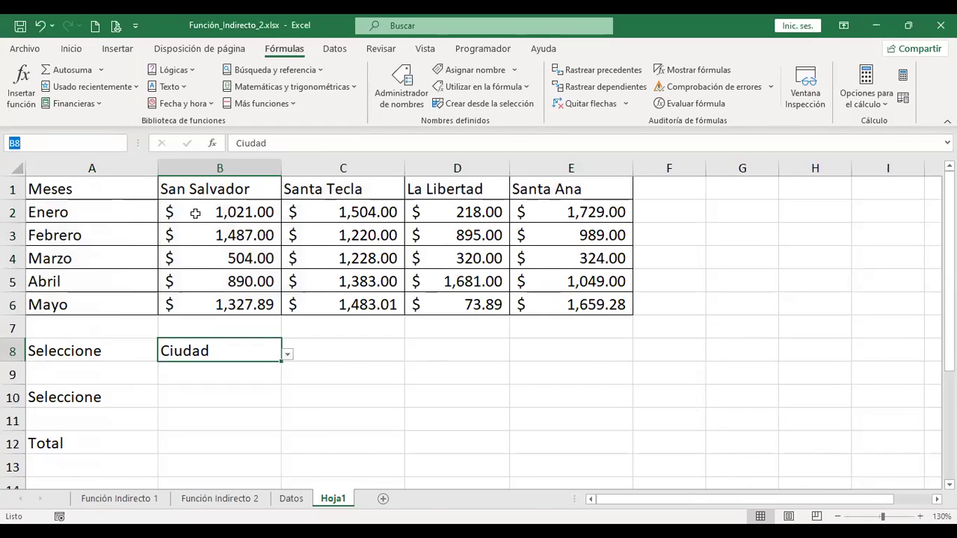
pyautogui.moveTo(130, 210); pyautogui.dragTo(112, 304)
pyautogui.moveTo(235, 189); pyautogui.dragTo(523, 187)
pyautogui.click(223, 344)
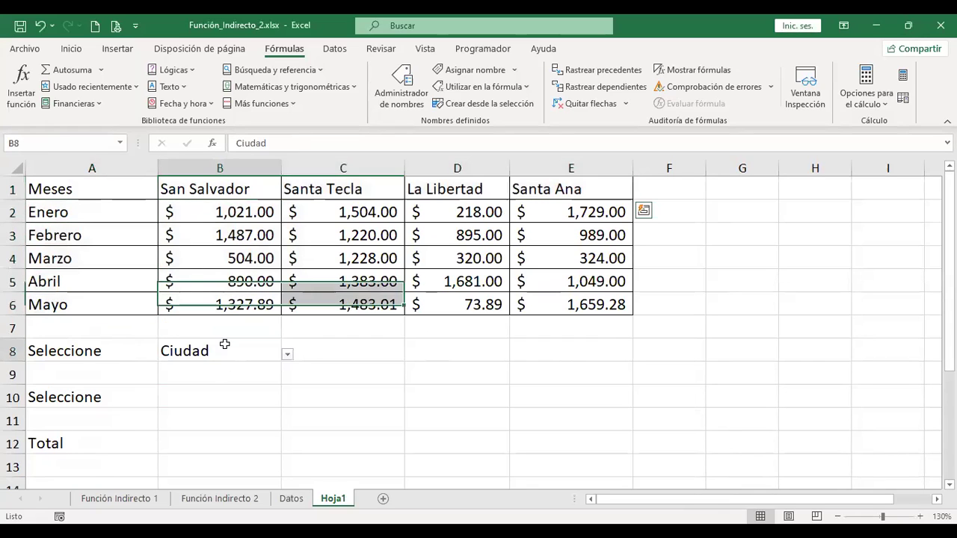
# Step: Enter the formula =+INDIRECTO(B8) in B10 and reselect the cell to inspect it
pyautogui.click(220, 393)
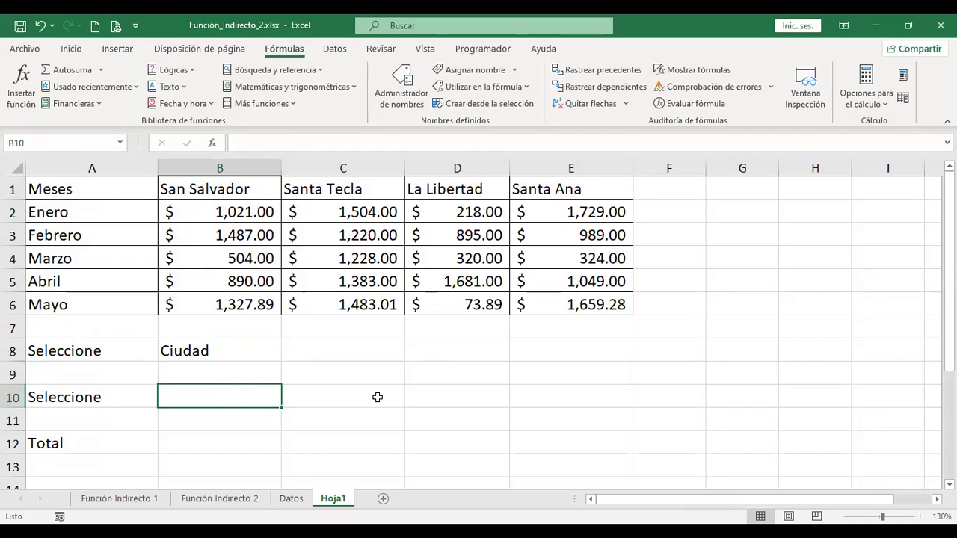
pyautogui.write('+indi')
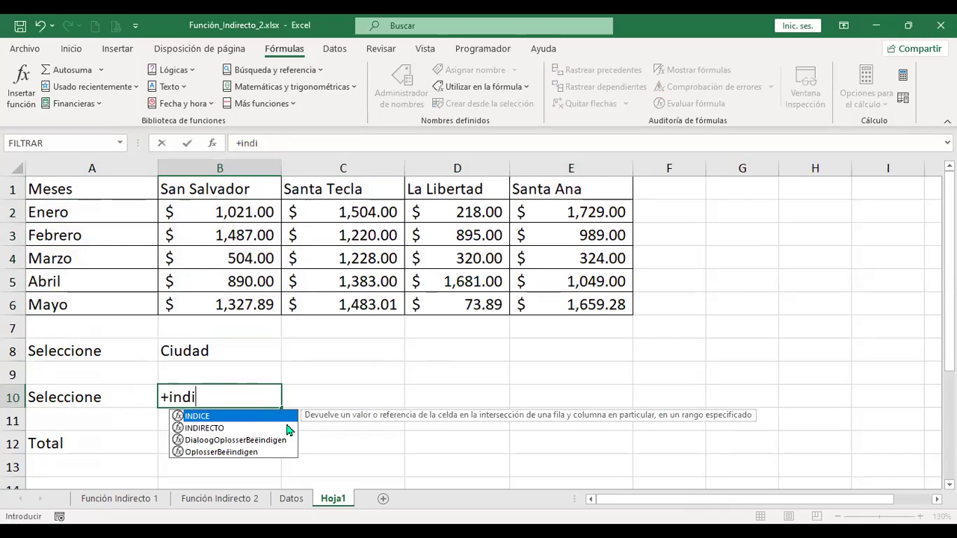
pyautogui.click(229, 428)
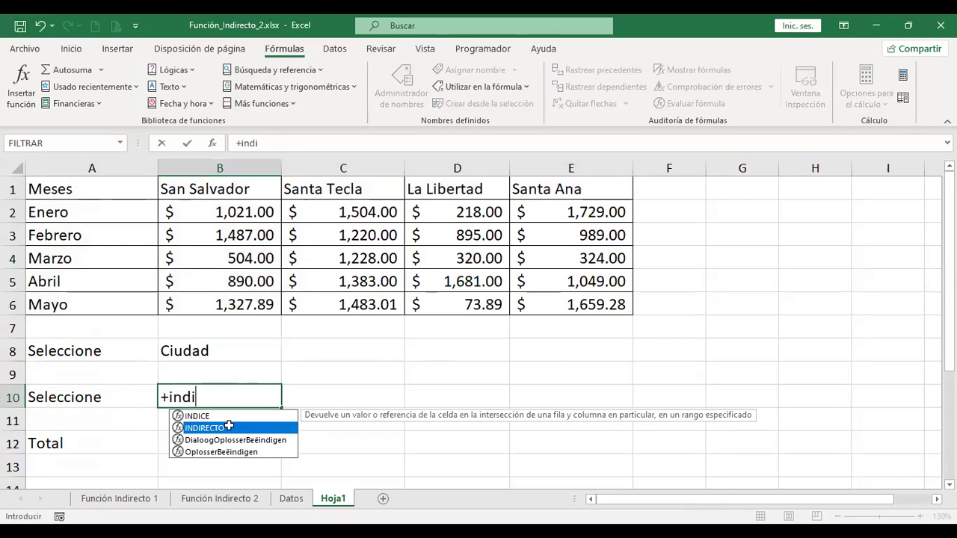
pyautogui.doubleClick(229, 428)
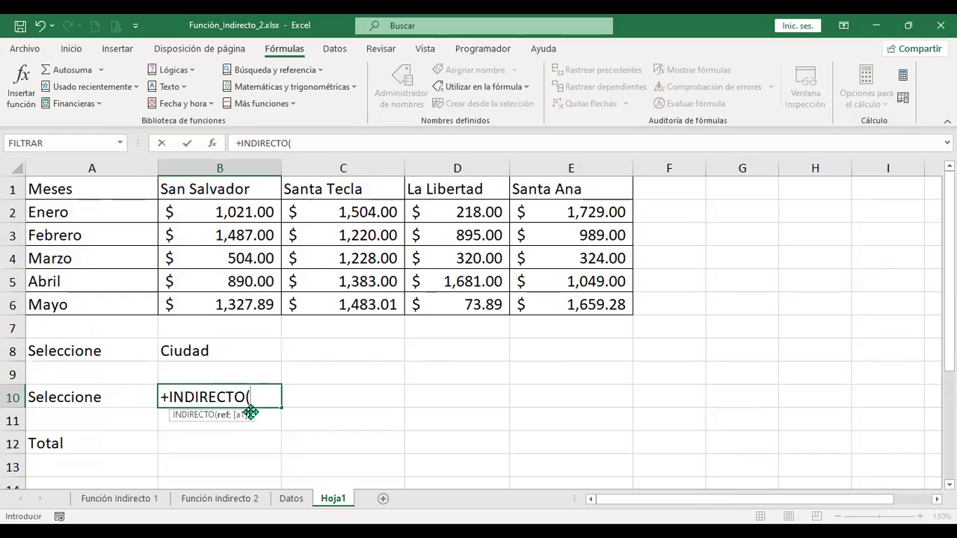
pyautogui.click(247, 348)
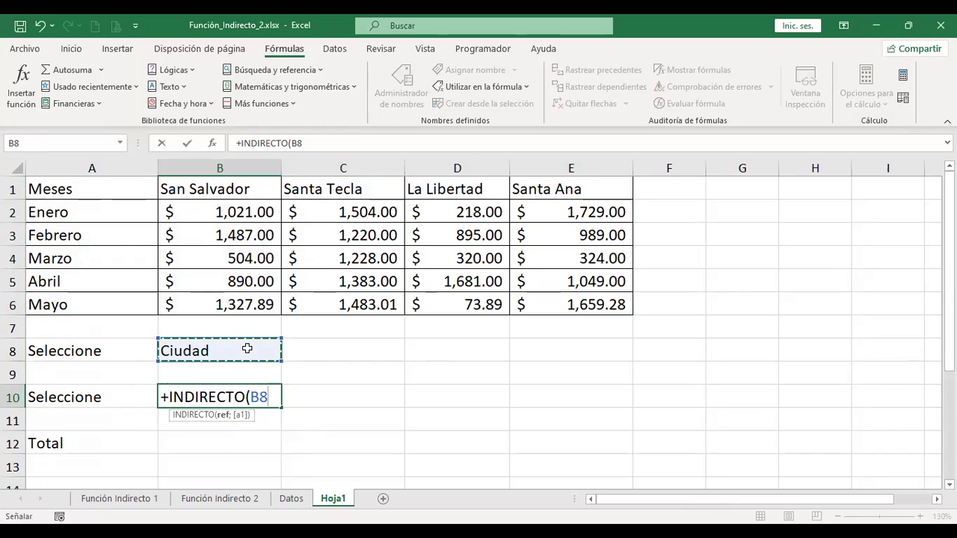
pyautogui.press('Return')
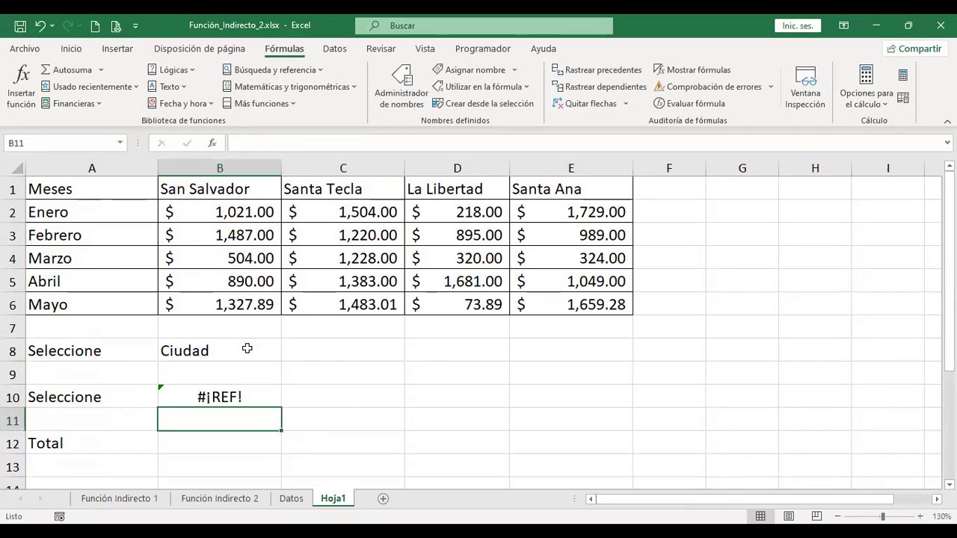
pyautogui.click(250, 397)
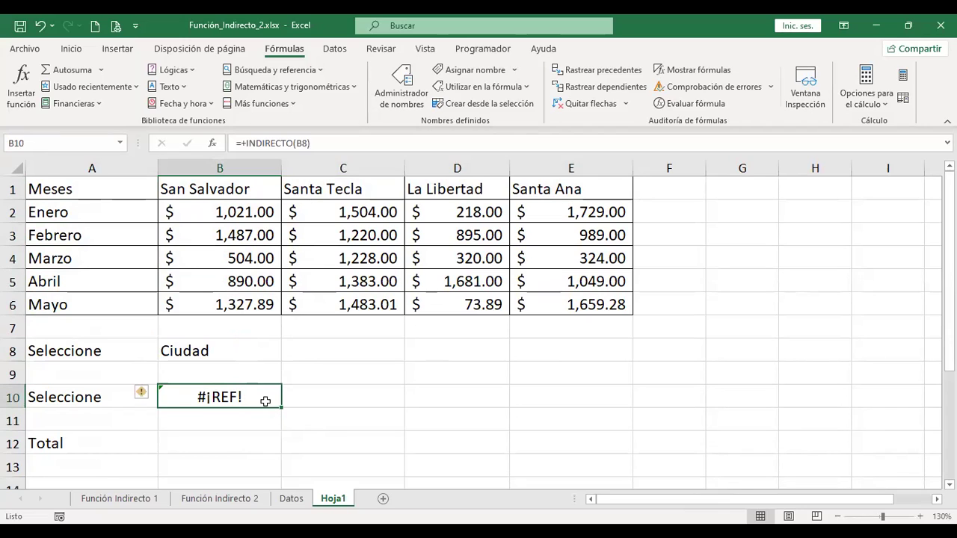
# Step: Compare the B8 selection with the defined names and examine how La_Libertad is spelled and what it refers to
pyautogui.click(241, 345)
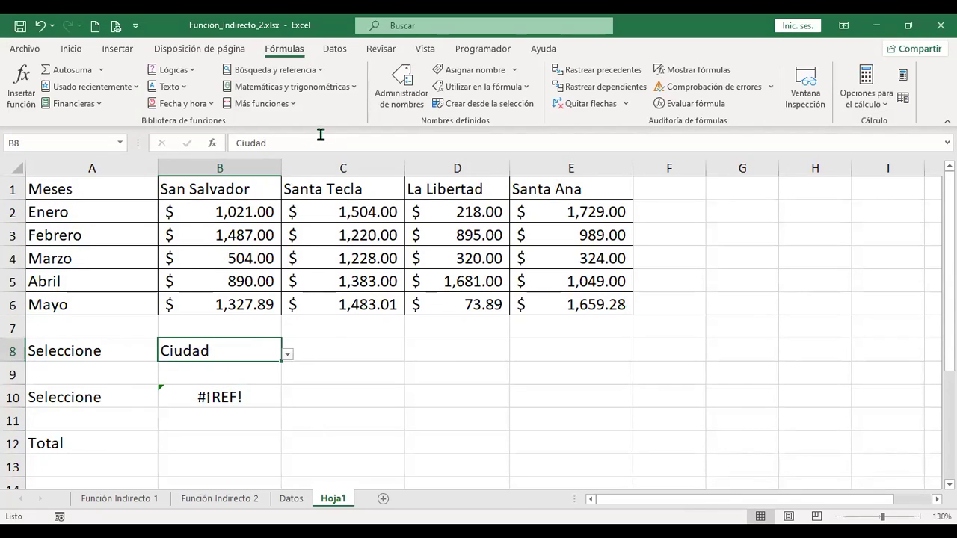
pyautogui.click(397, 95)
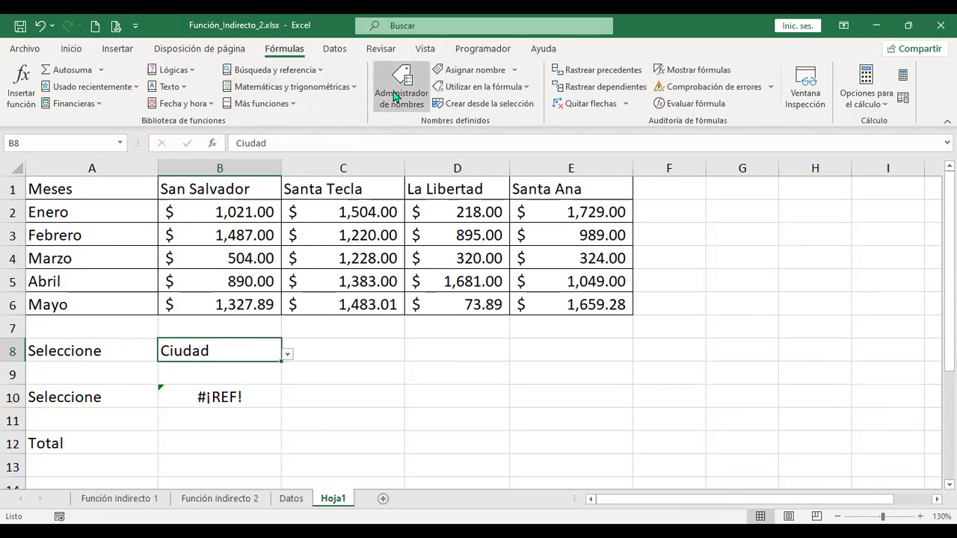
pyautogui.scroll(-1, 692, 323)
pyautogui.scroll(-4, 692, 323)
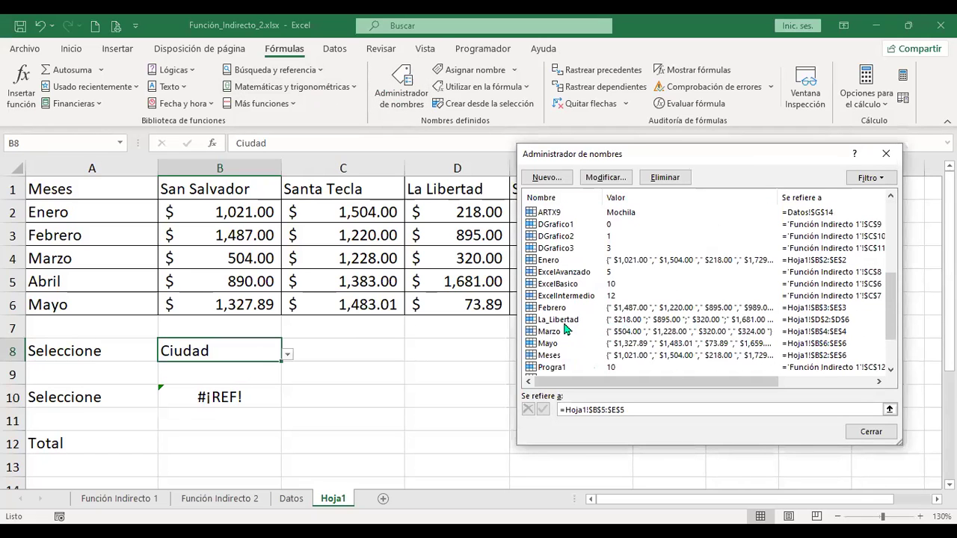
pyautogui.click(562, 321)
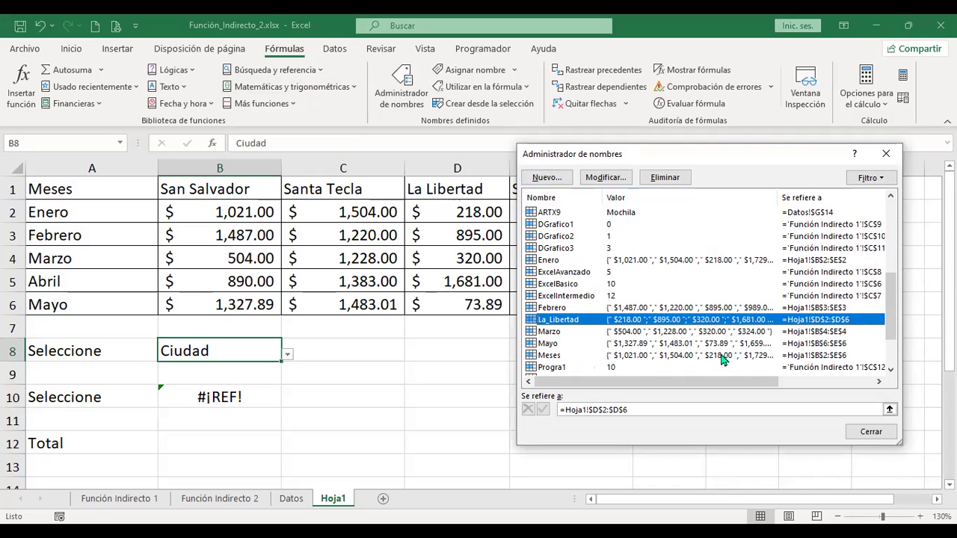
pyautogui.click(873, 431)
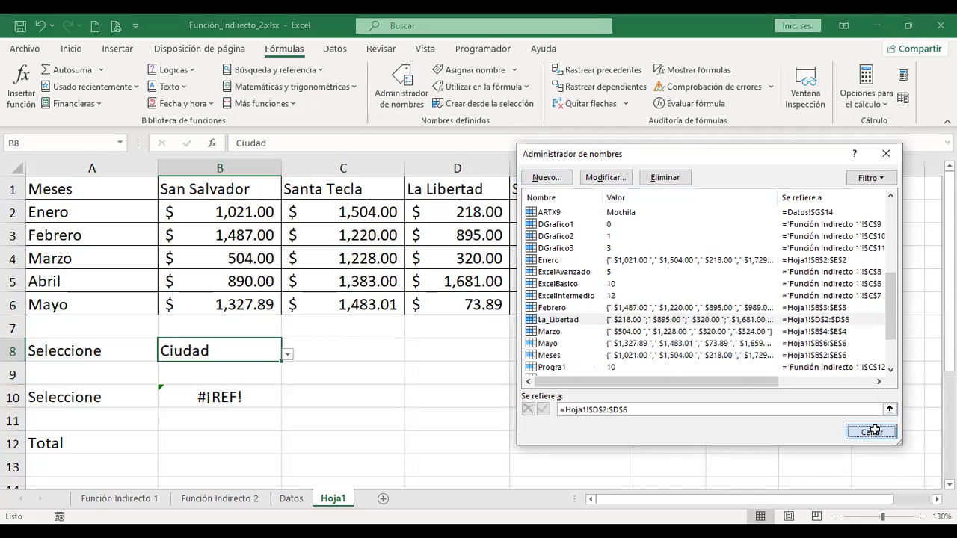
# Step: Change the header in B1 to San_Salvador, replacing the space with an underscore
pyautogui.click(199, 188)
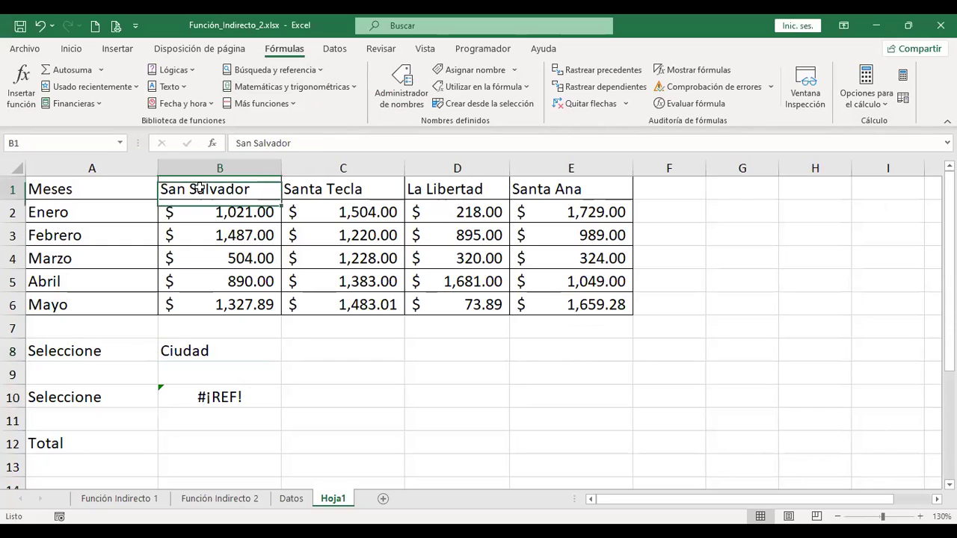
pyautogui.click(256, 143)
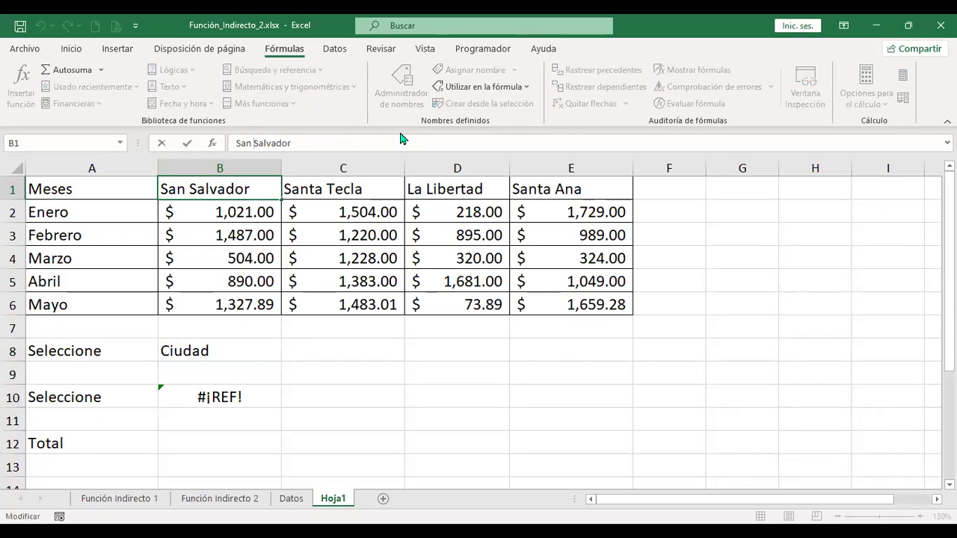
pyautogui.press('BackSpace')
pyautogui.write('_')
pyautogui.press('Return')
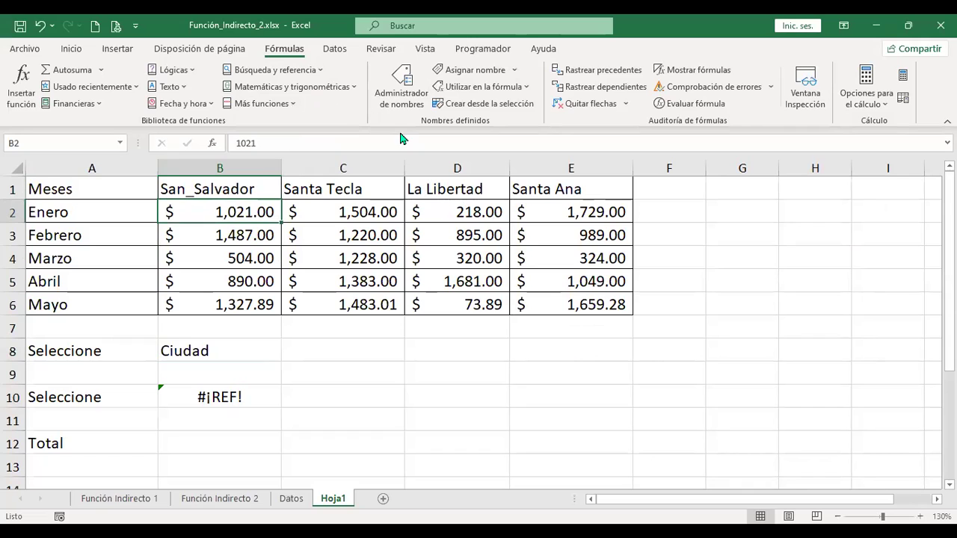
# Step: Change the header in C1 to Santa_Tecla, replacing the space with an underscore
pyautogui.click(347, 187)
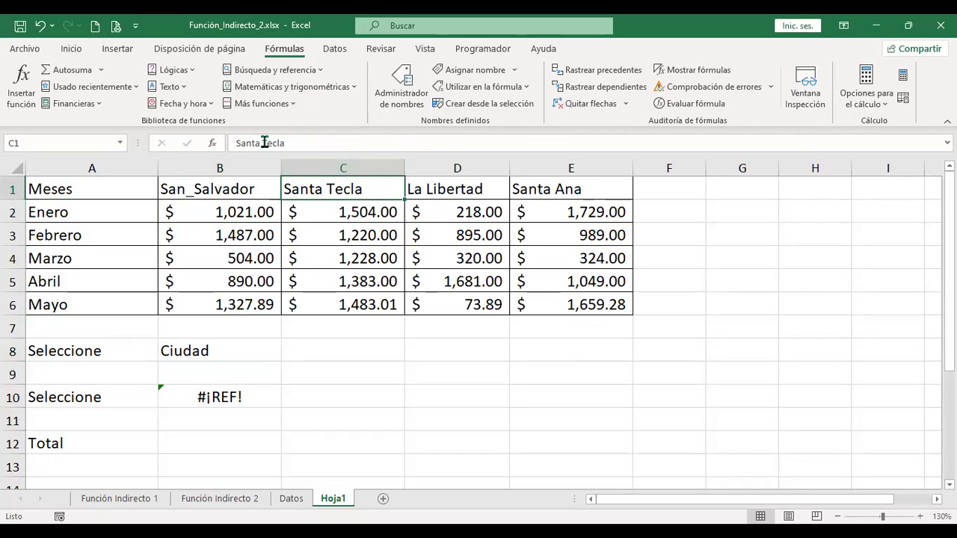
pyautogui.click(262, 142)
pyautogui.press('BackSpace')
pyautogui.write('_')
pyautogui.press('Return')
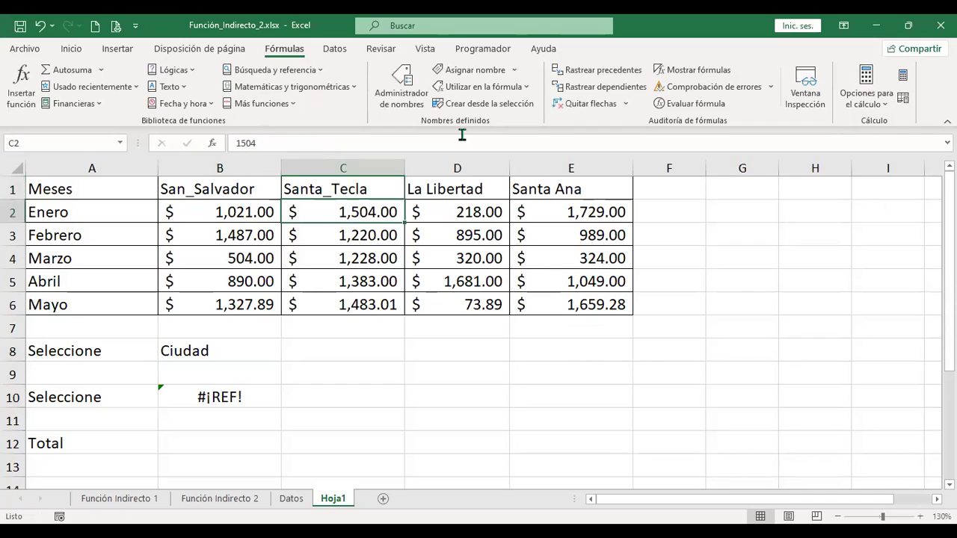
# Step: Change the header in D1 to La_Libertad, replacing the space with an underscore
pyautogui.click(490, 190)
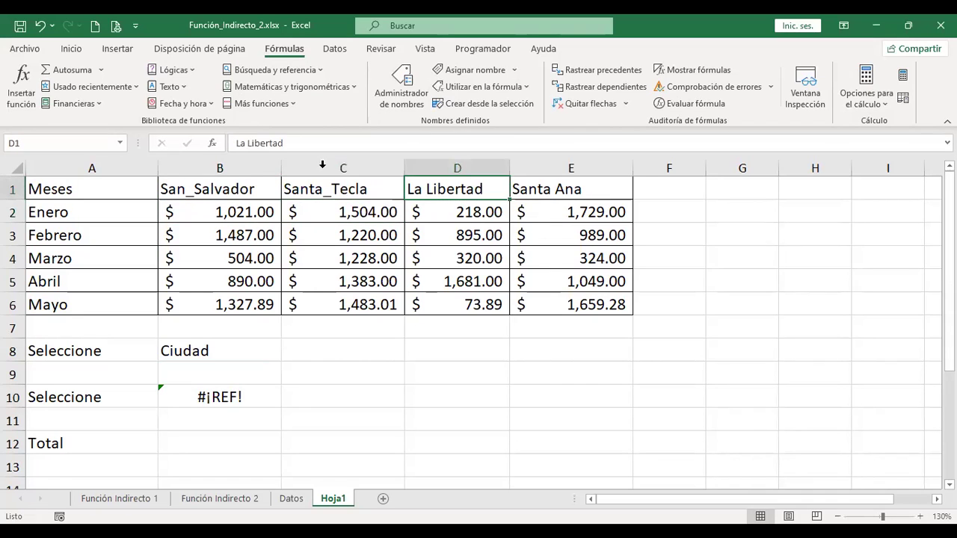
pyautogui.click(248, 144)
pyautogui.press('BackSpace')
pyautogui.write('_')
pyautogui.press('Return')
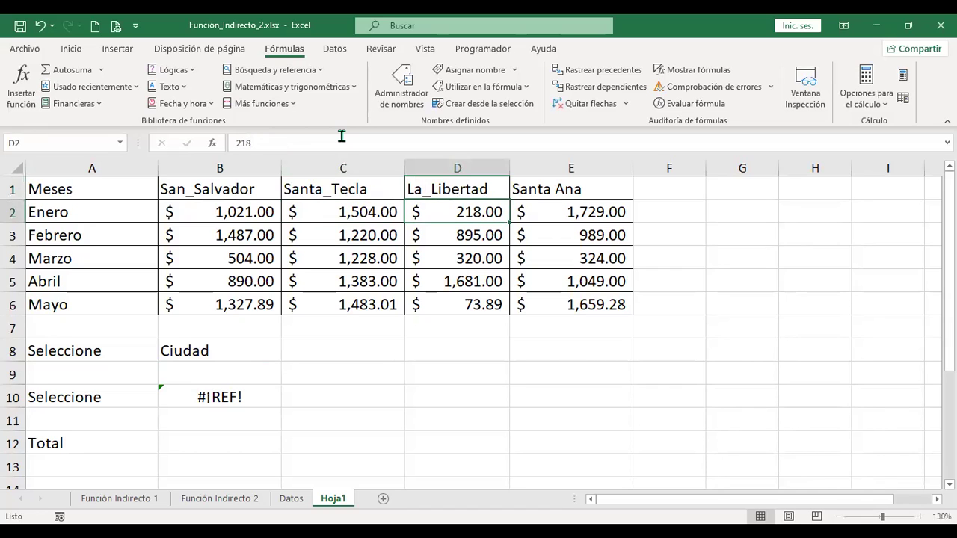
pyautogui.hotkey('ctrl', 'pageup')
pyautogui.hotkey('ctrl', 'pageup')
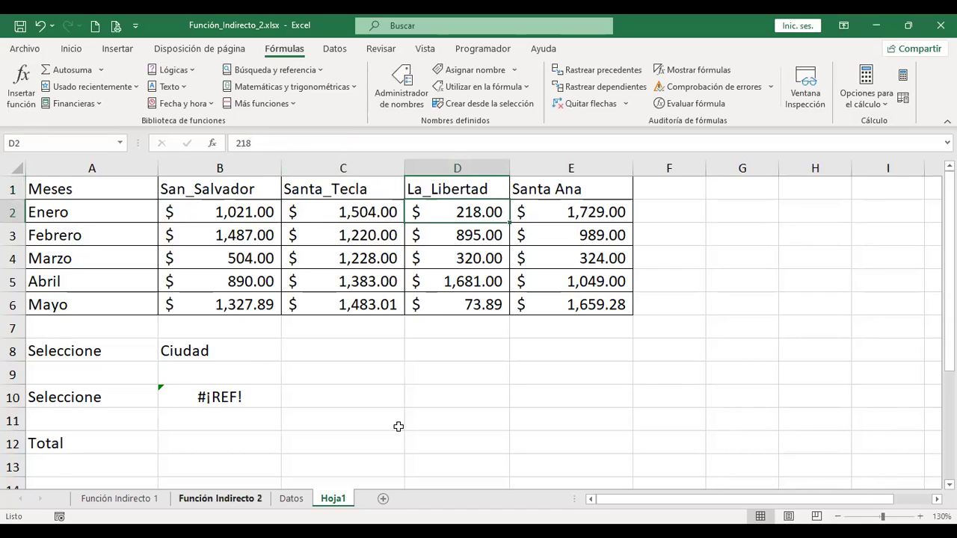
pyautogui.click(138, 500)
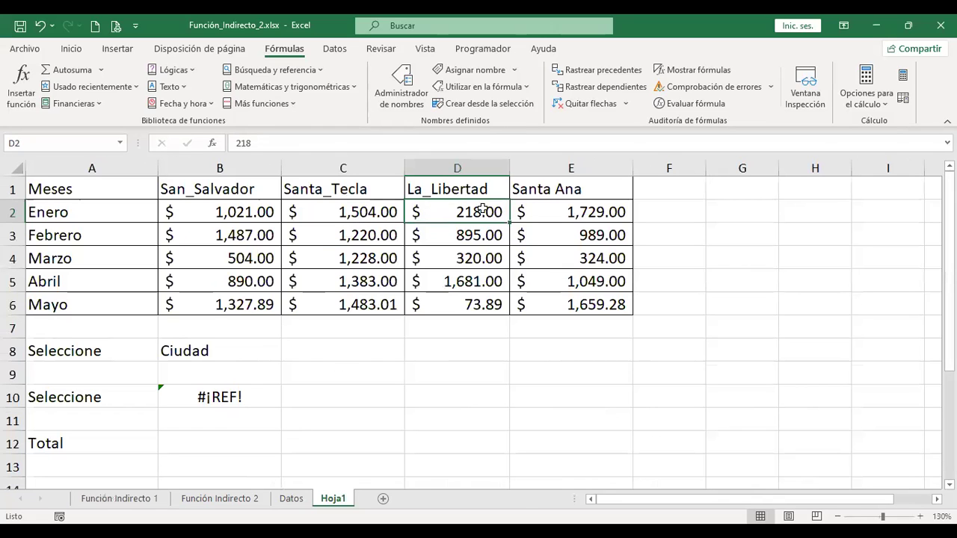
# Step: Change the header in E1 to Santa_Ana, replacing the space with an underscore
pyautogui.click(528, 191)
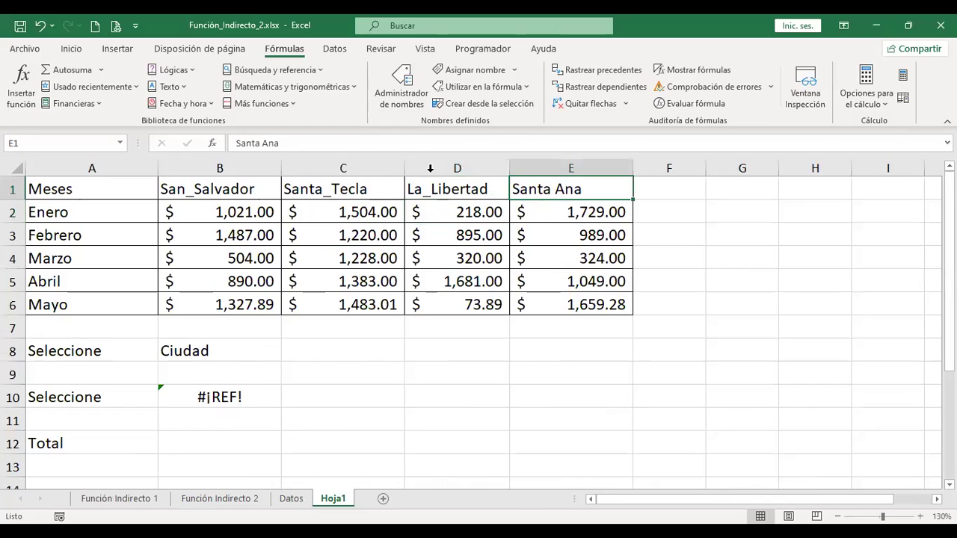
pyautogui.click(261, 143)
pyautogui.press('BackSpace')
pyautogui.write('_')
pyautogui.press('Return')
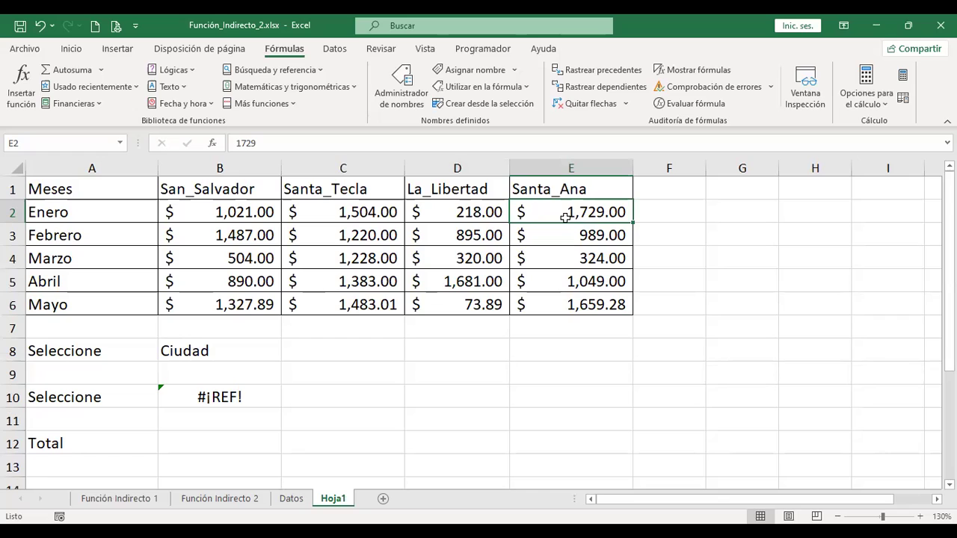
# Step: Choose Mes from the drop-down list in cell B8
pyautogui.click(250, 353)
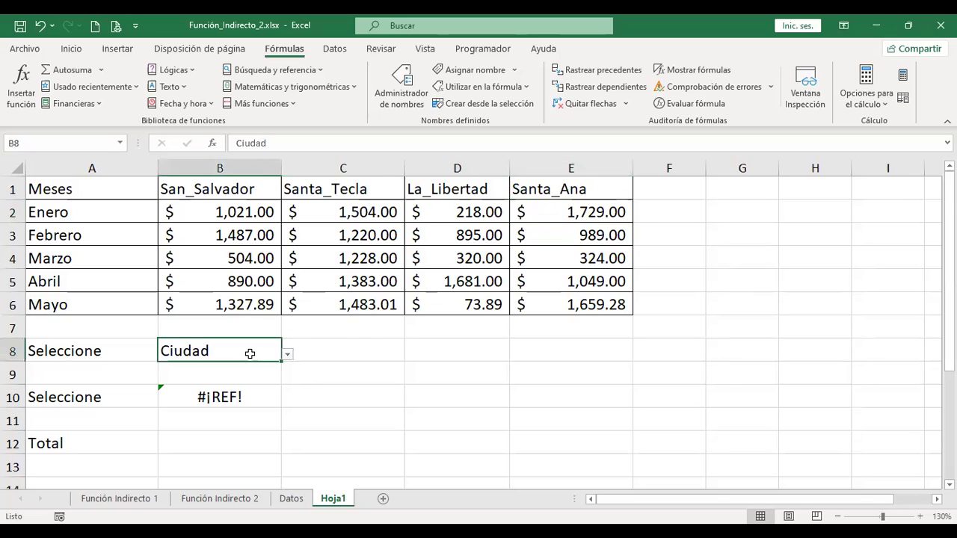
pyautogui.click(287, 356)
pyautogui.click(231, 368)
pyautogui.click(261, 395)
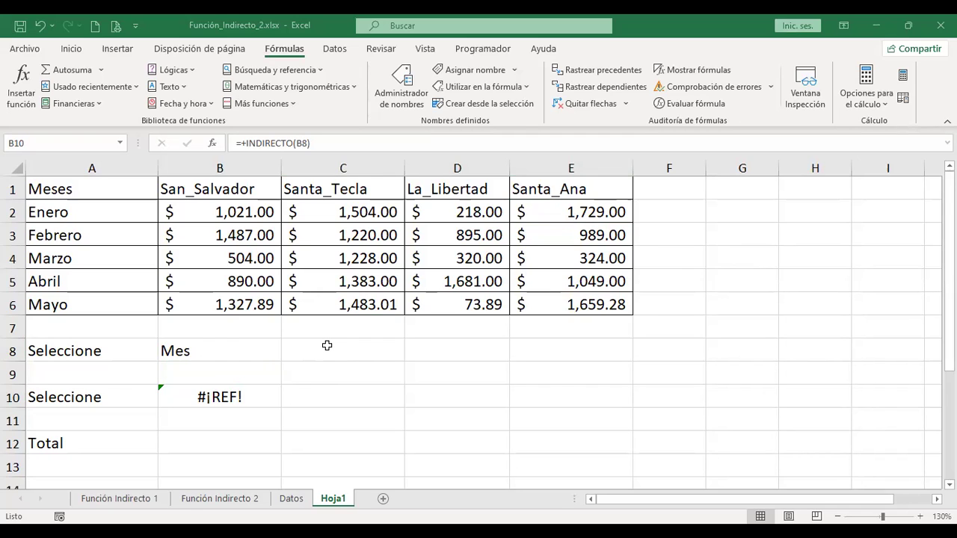
pyautogui.hotkey('alt', 'd')
pyautogui.press('l')
pyautogui.press('Escape')
pyautogui.click(243, 406)
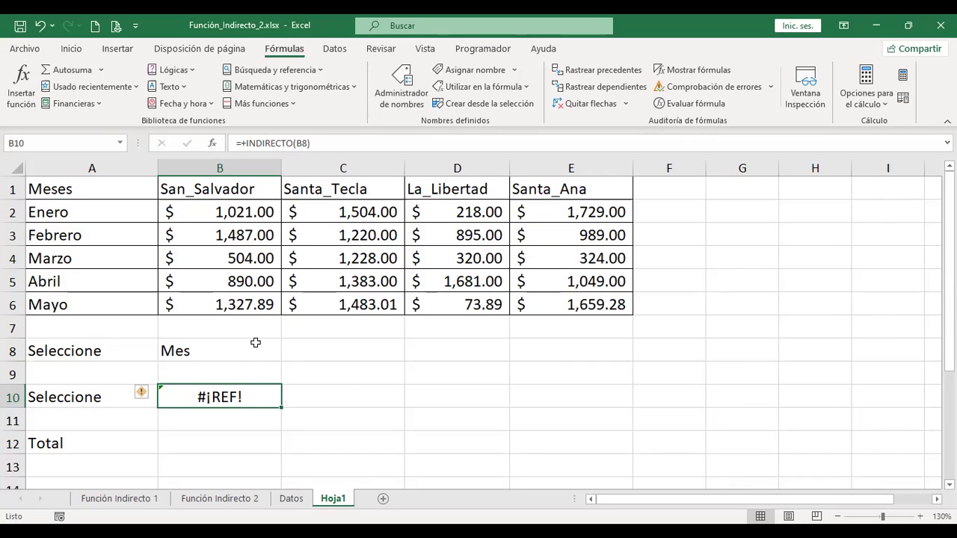
# Step: Clear the INDIRECTO formula from cell B10
pyautogui.click(221, 346)
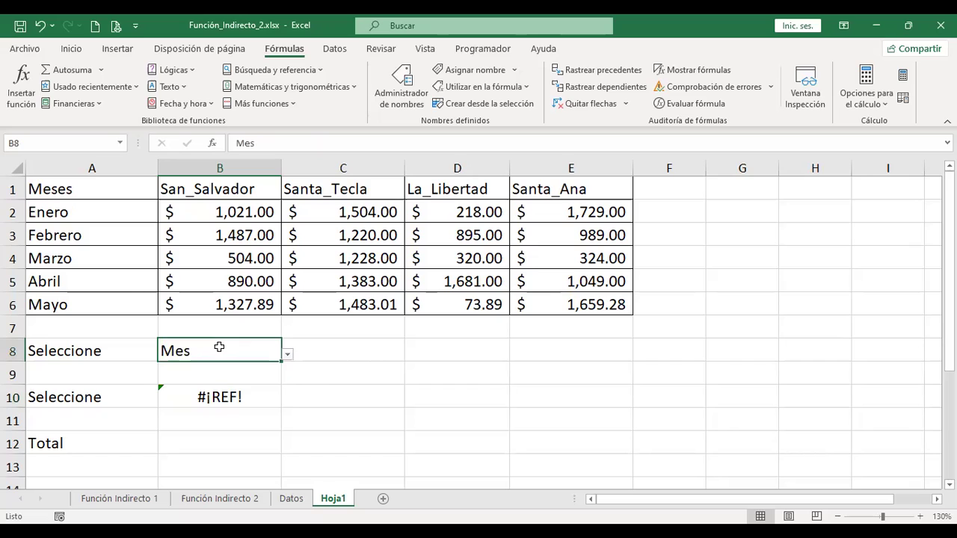
pyautogui.click(75, 220)
pyautogui.moveTo(75, 220); pyautogui.dragTo(77, 301)
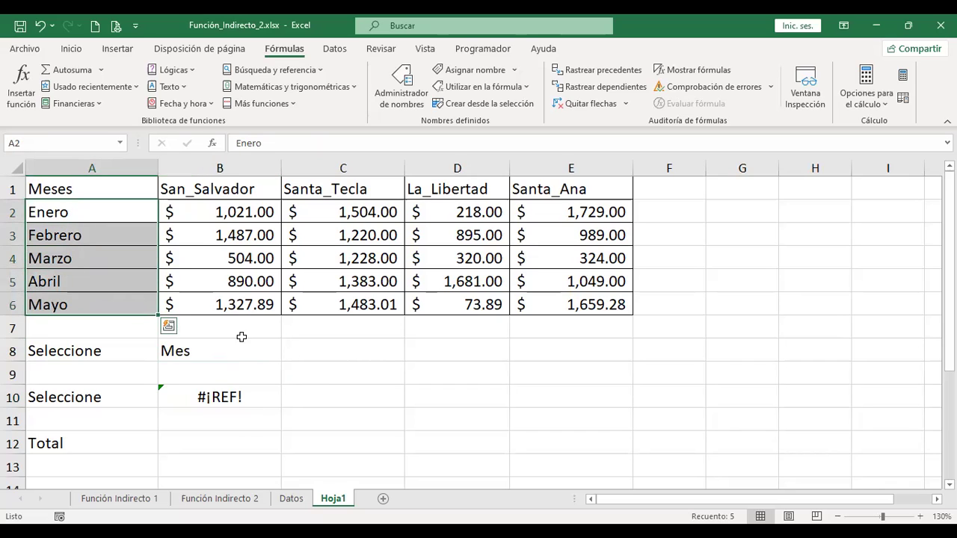
pyautogui.moveTo(230, 190); pyautogui.dragTo(548, 189)
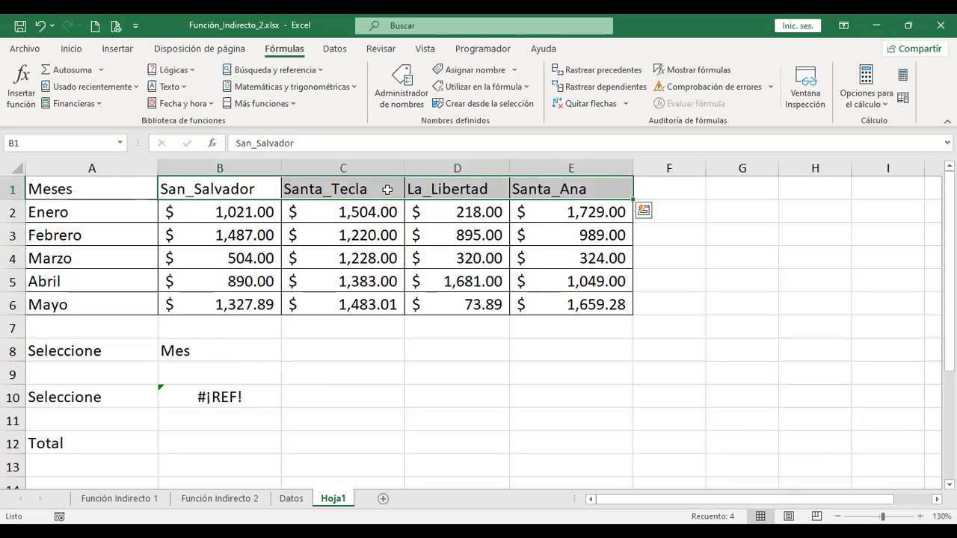
pyautogui.click(226, 397)
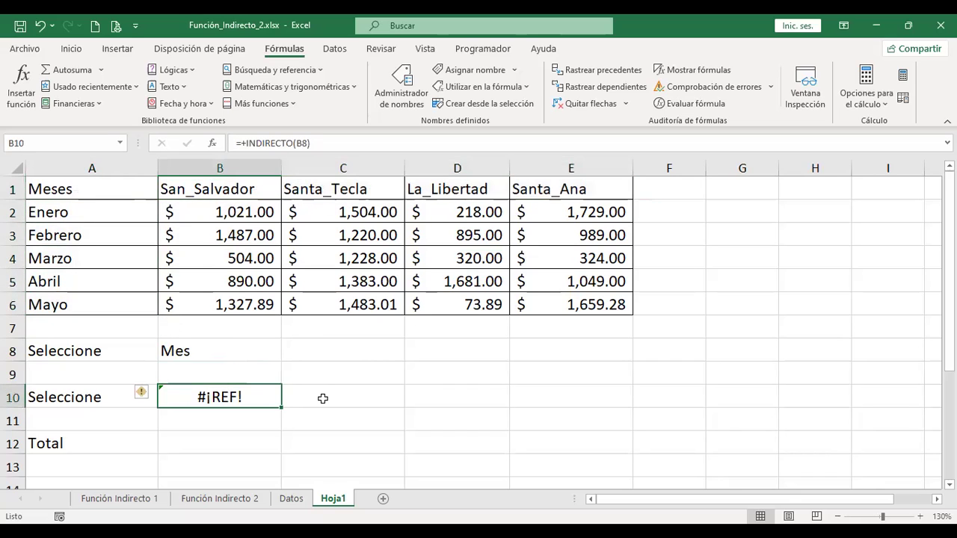
pyautogui.press('Delete')
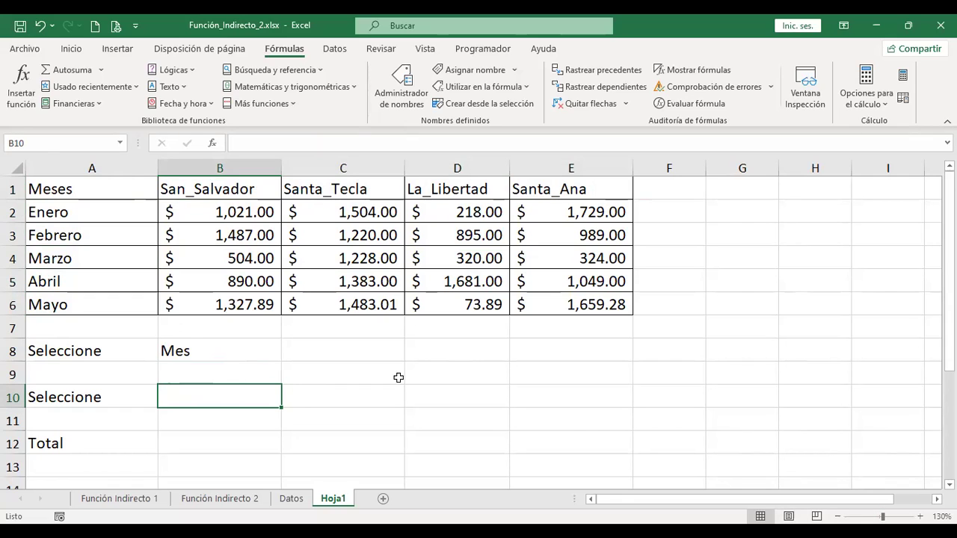
# Step: Review the options in the B8 drop-down list and look through the workbook's defined names
pyautogui.click(199, 351)
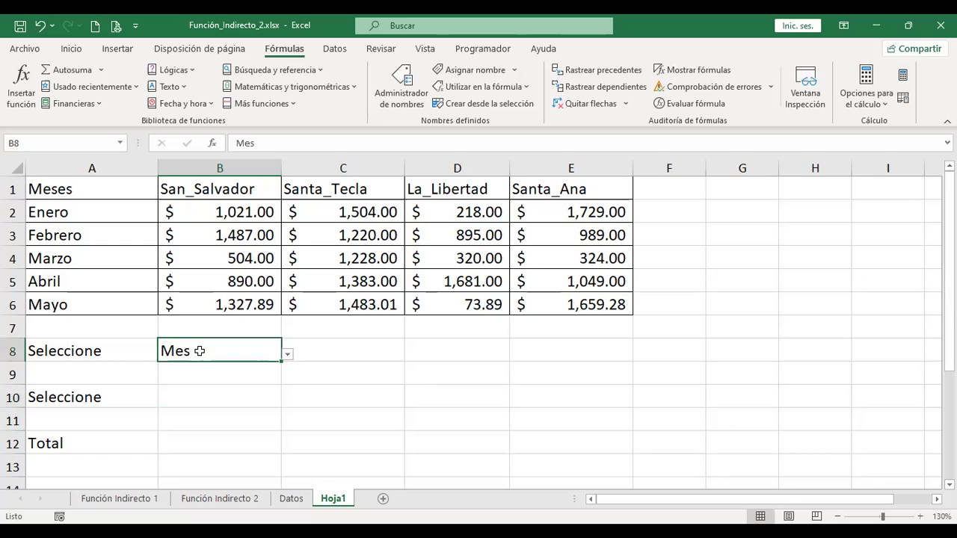
pyautogui.click(289, 355)
pyautogui.click(350, 351)
pyautogui.click(350, 350)
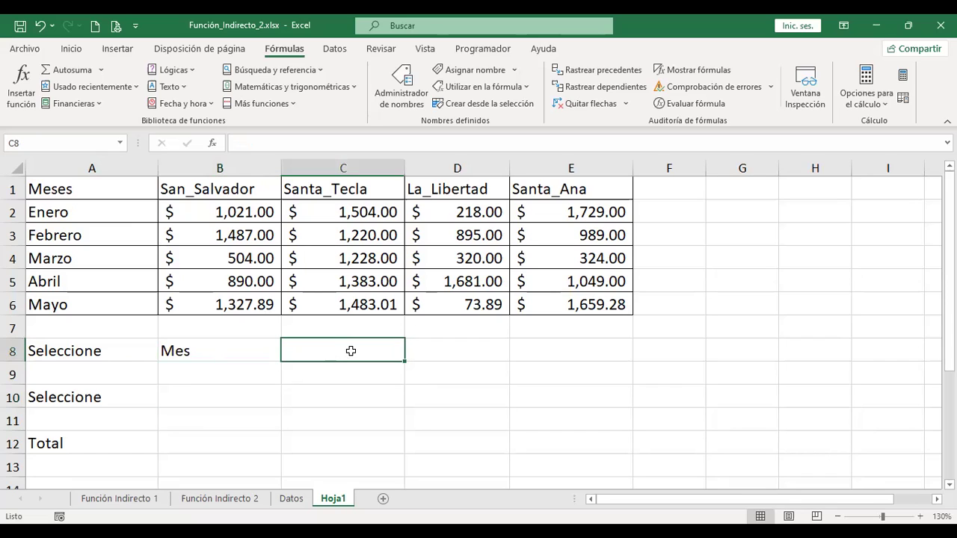
pyautogui.click(199, 367)
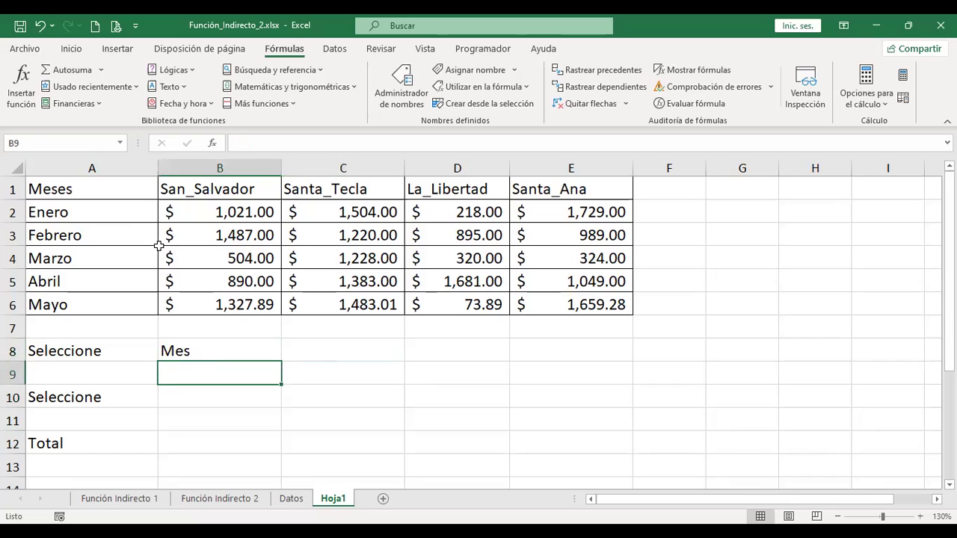
pyautogui.click(121, 145)
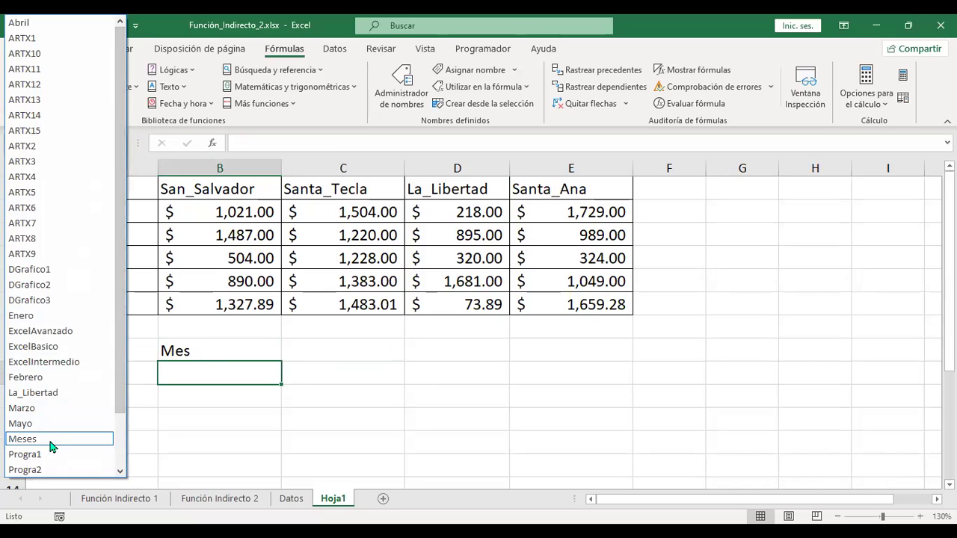
pyautogui.moveTo(120, 366); pyautogui.dragTo(122, 421)
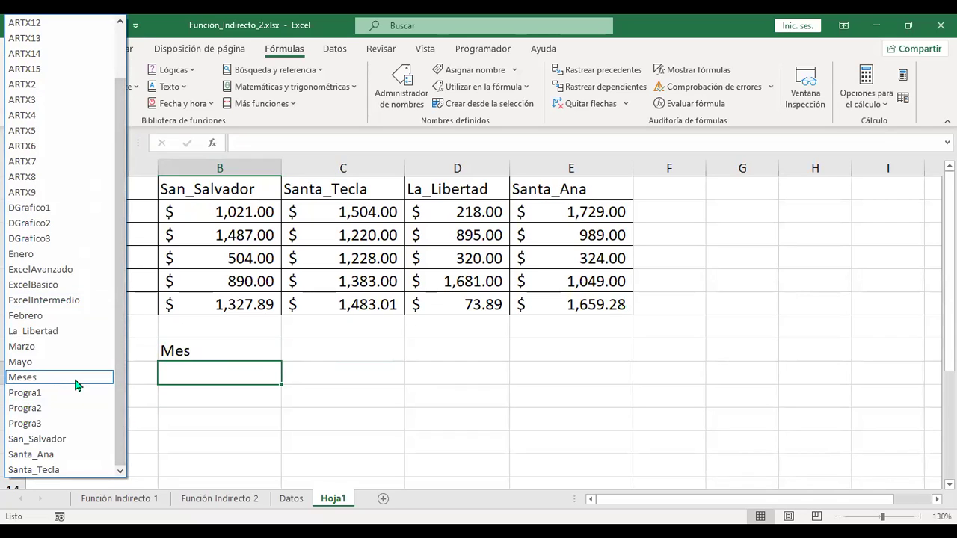
pyautogui.click(207, 384)
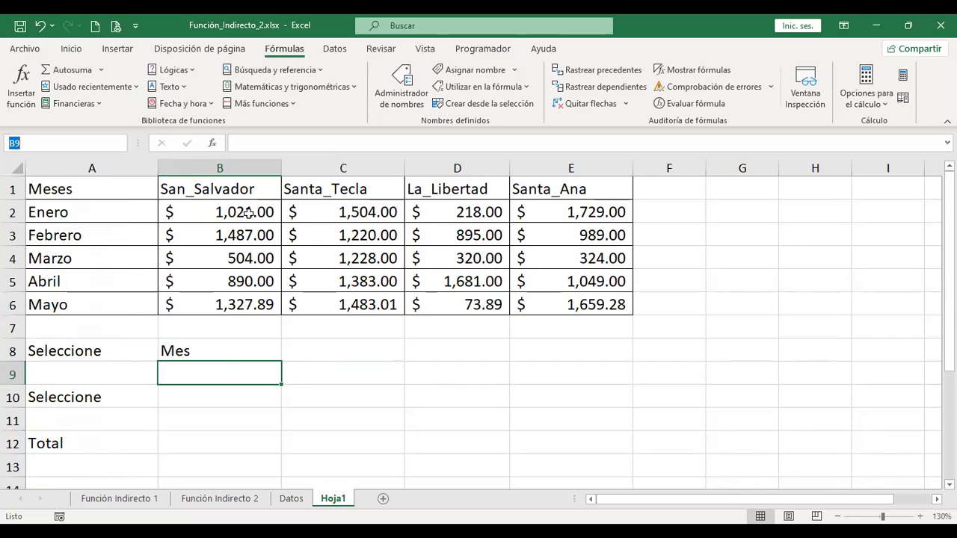
# Step: Check the names assigned to the city columns B to D, the Enero, Febrero and Marzo rows, and the cells covered by the Meses range
pyautogui.moveTo(250, 212); pyautogui.dragTo(250, 305)
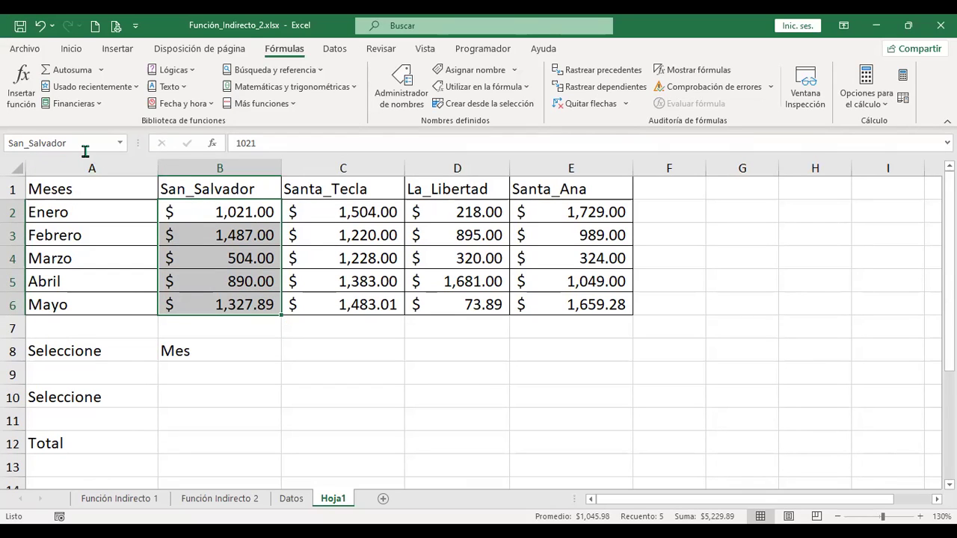
pyautogui.moveTo(327, 209); pyautogui.dragTo(328, 304)
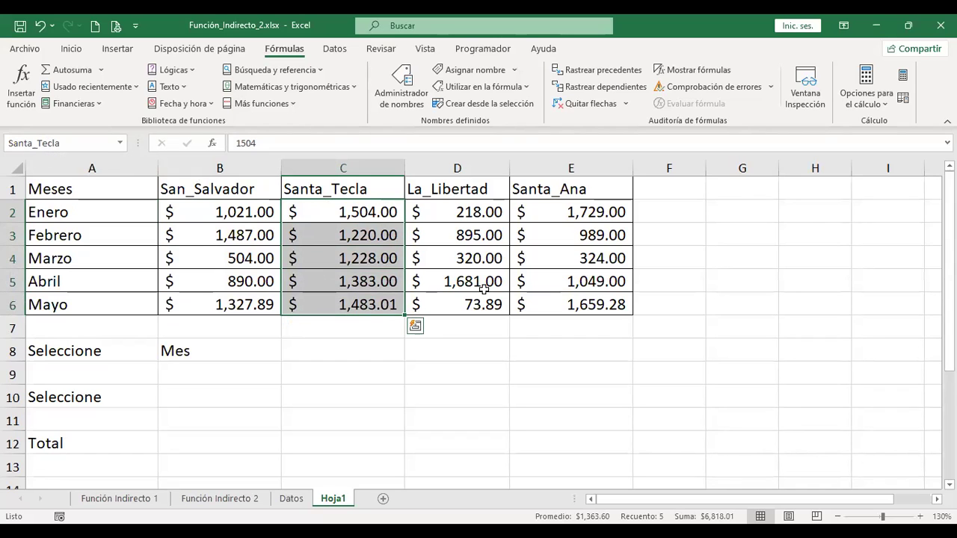
pyautogui.moveTo(466, 212); pyautogui.dragTo(466, 299)
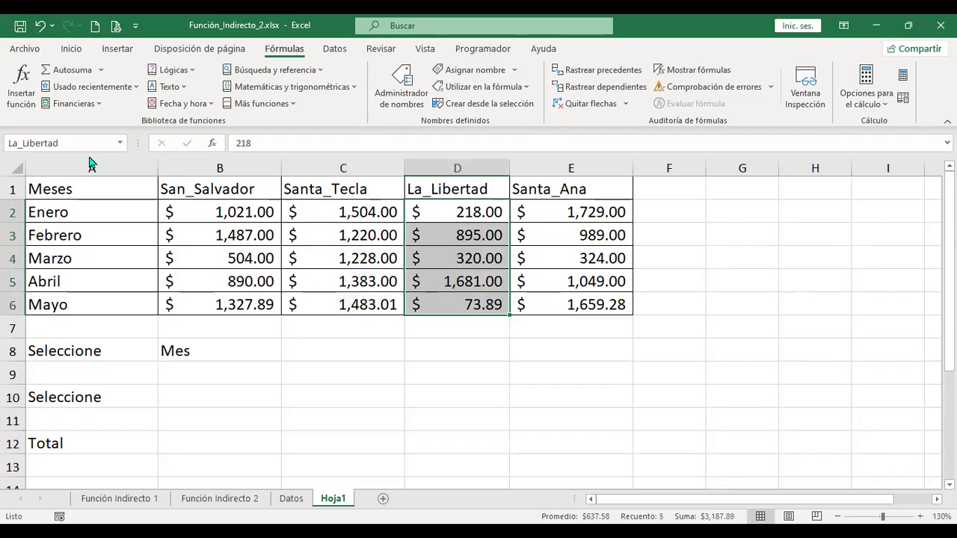
pyautogui.moveTo(258, 211); pyautogui.dragTo(581, 215)
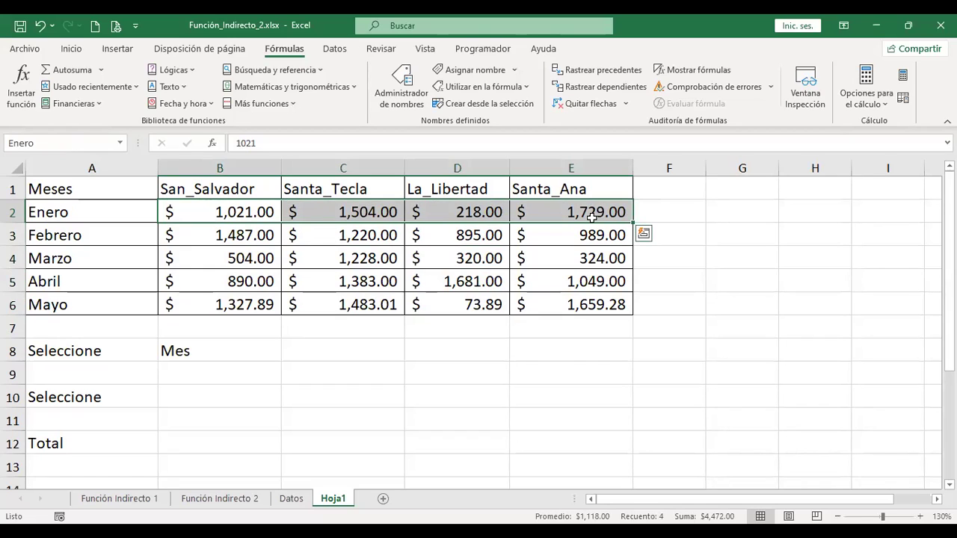
pyautogui.moveTo(237, 238); pyautogui.dragTo(551, 240)
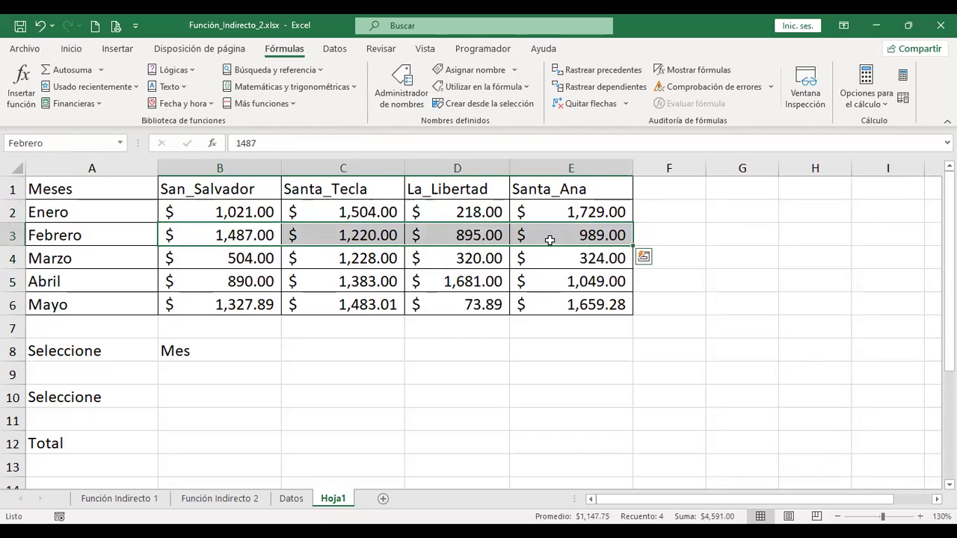
pyautogui.click(210, 257)
pyautogui.moveTo(210, 257); pyautogui.dragTo(552, 256)
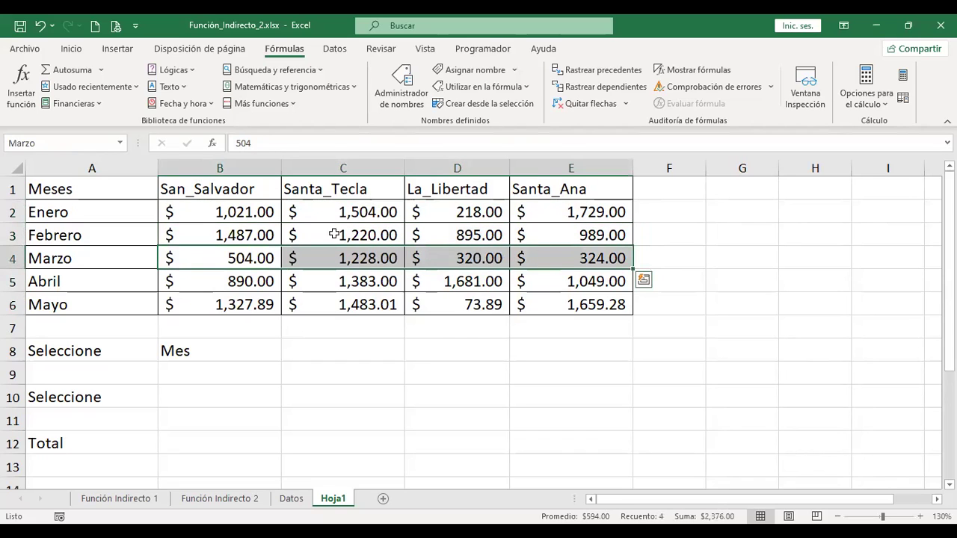
pyautogui.click(121, 144)
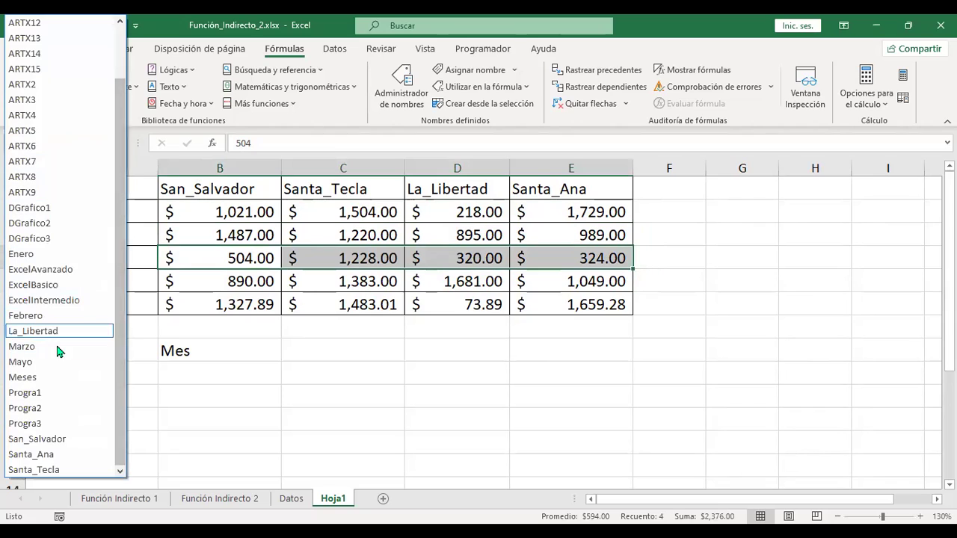
pyautogui.click(43, 382)
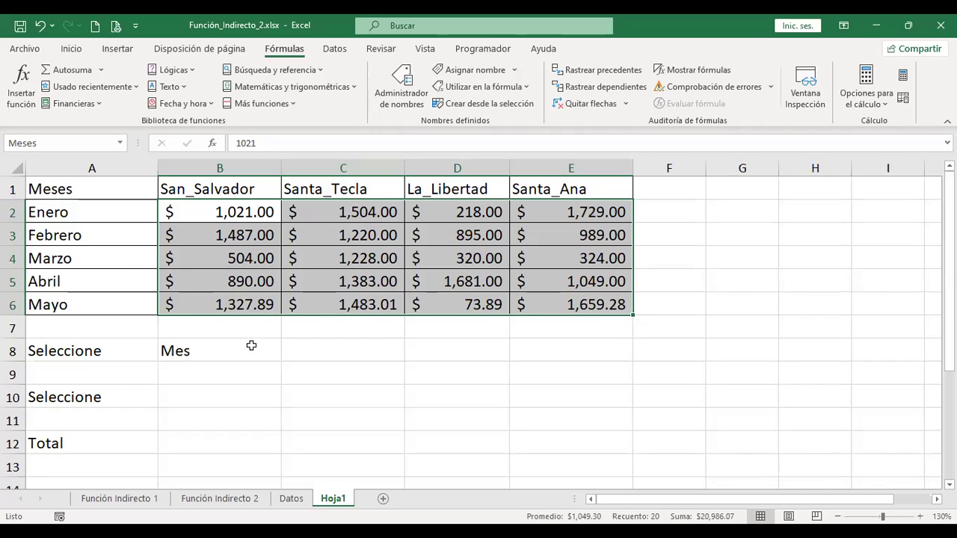
# Step: Add a Lista data validation to cell B10 with the source =INDIRECTO($B$8), accepting it despite the evaluation error
pyautogui.click(237, 397)
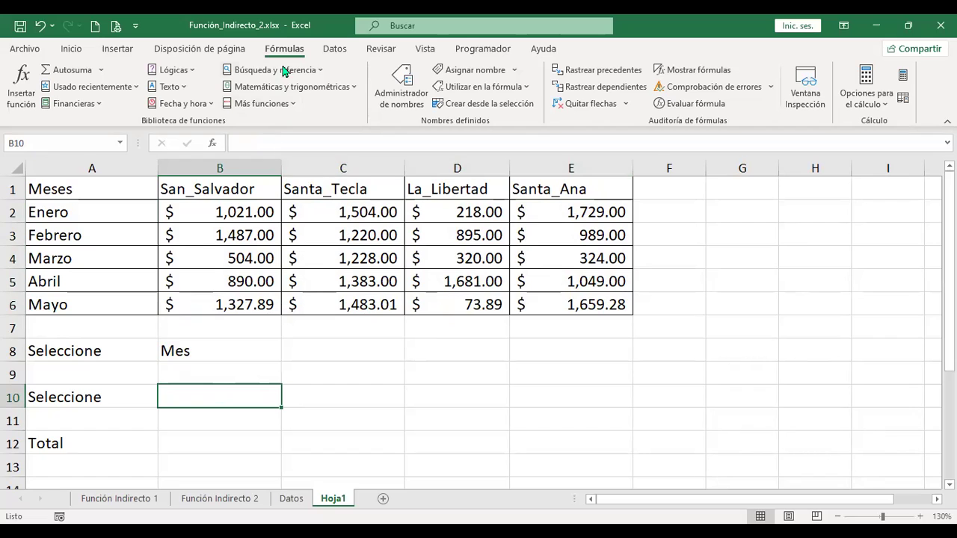
pyautogui.click(334, 54)
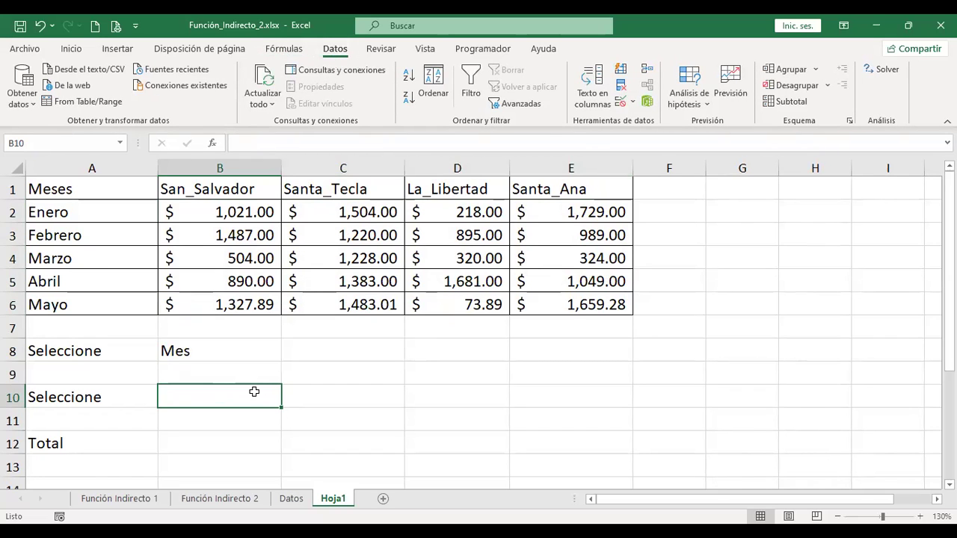
pyautogui.click(621, 103)
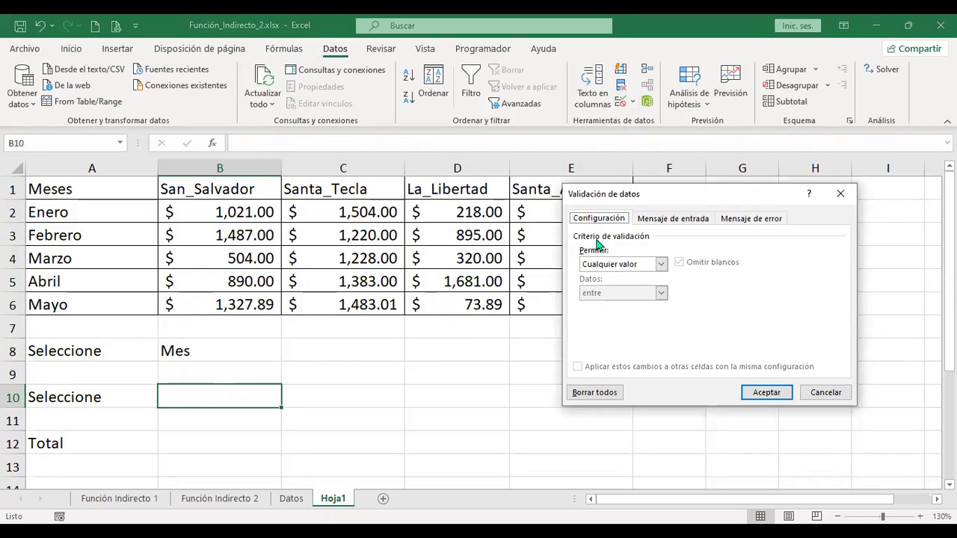
pyautogui.click(662, 265)
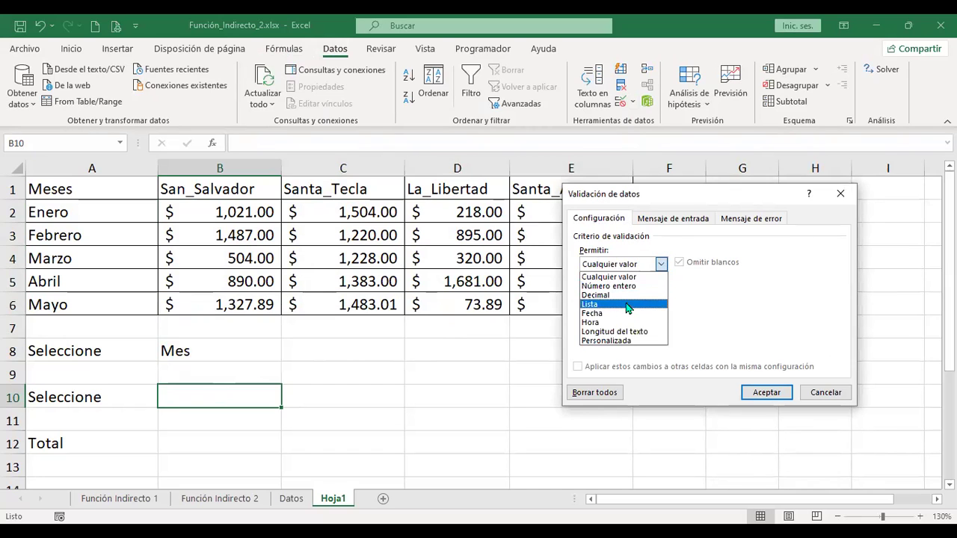
pyautogui.click(626, 305)
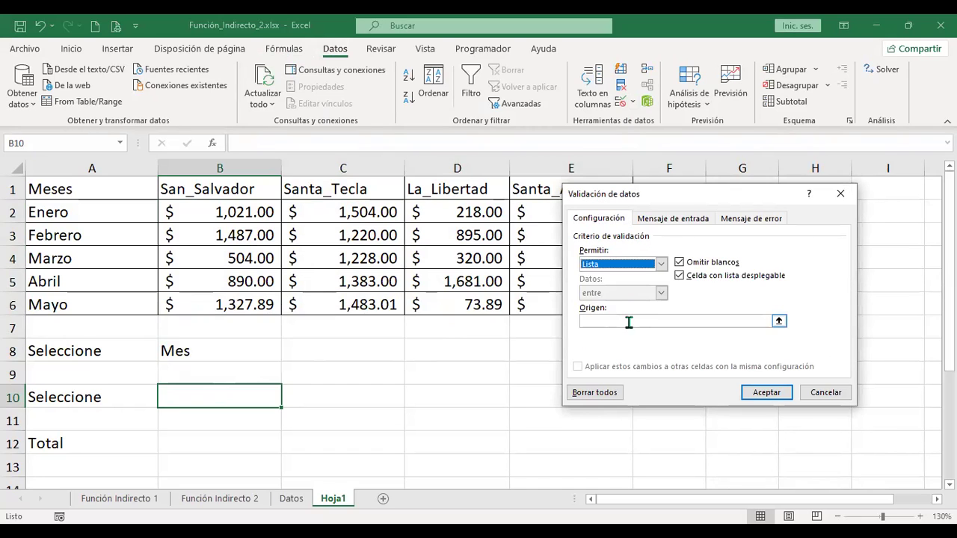
pyautogui.click(621, 322)
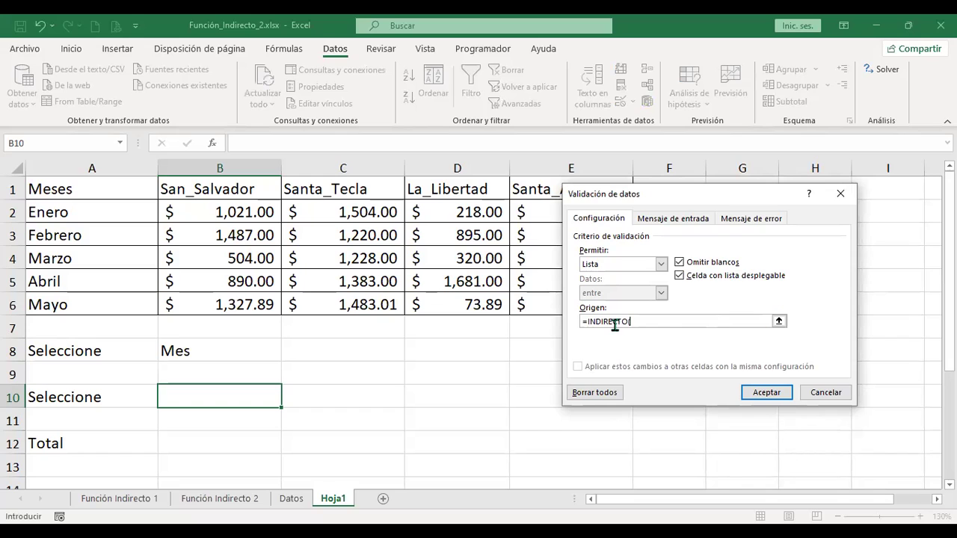
pyautogui.click(230, 353)
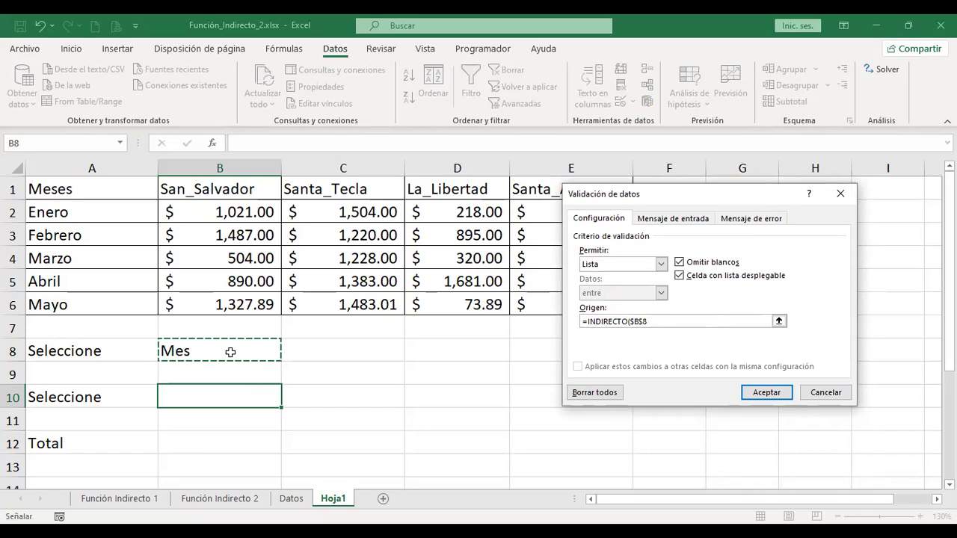
pyautogui.write(')')
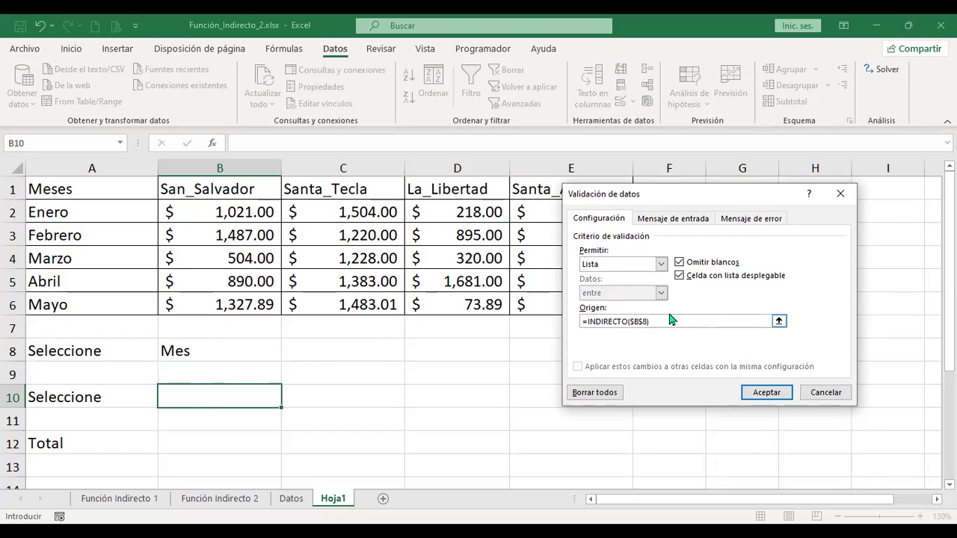
pyautogui.click(780, 394)
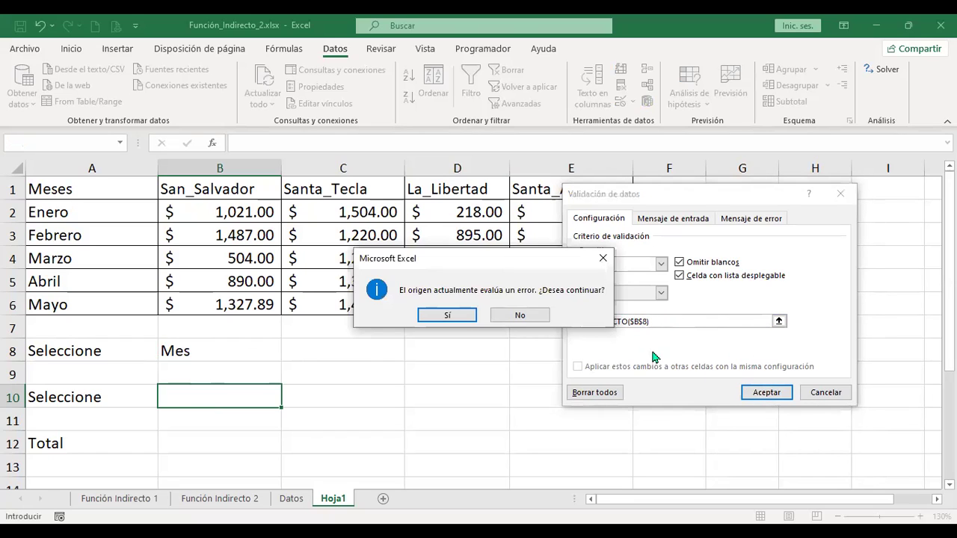
pyautogui.click(460, 315)
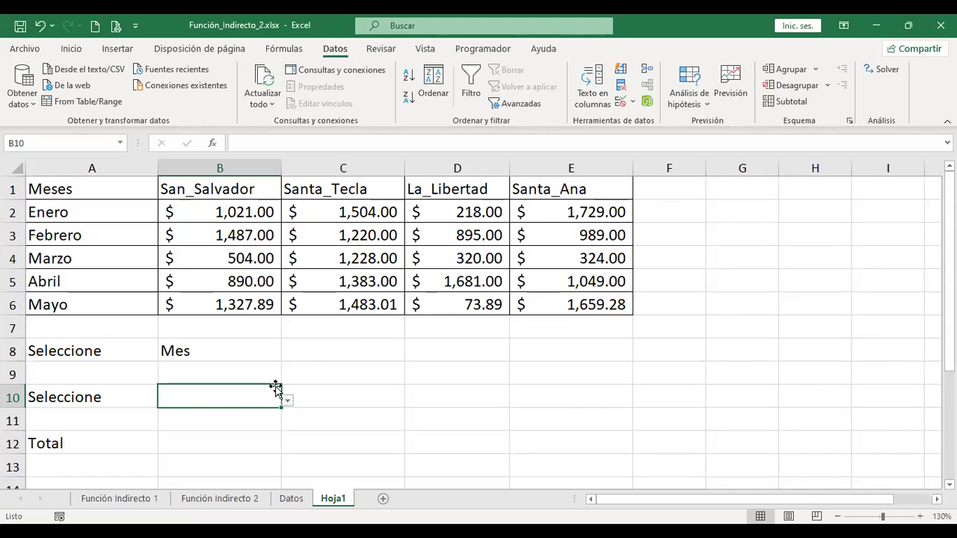
# Step: Choose Ciudad from the drop-down list in B8 and select the dependent cell B10
pyautogui.click(234, 351)
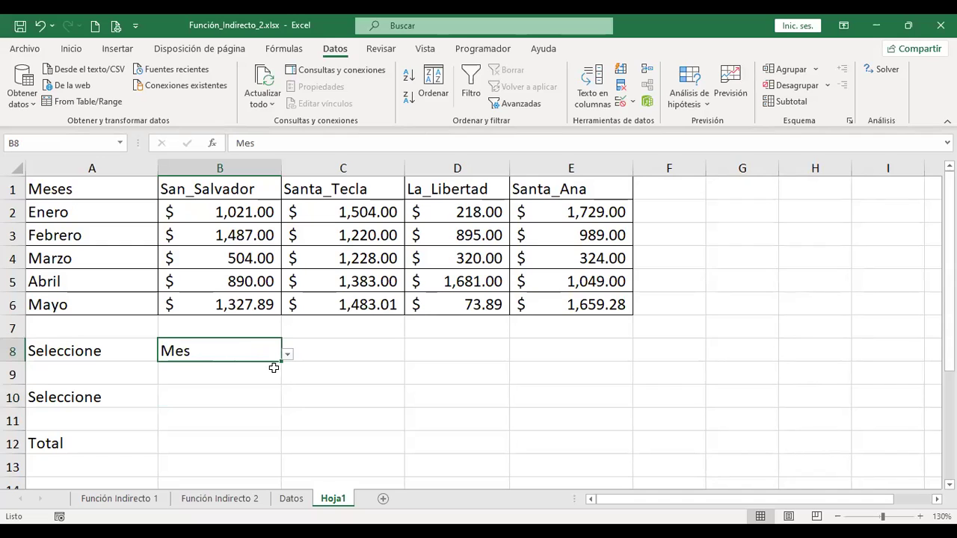
pyautogui.click(286, 349)
pyautogui.click(266, 349)
pyautogui.click(288, 354)
pyautogui.click(225, 385)
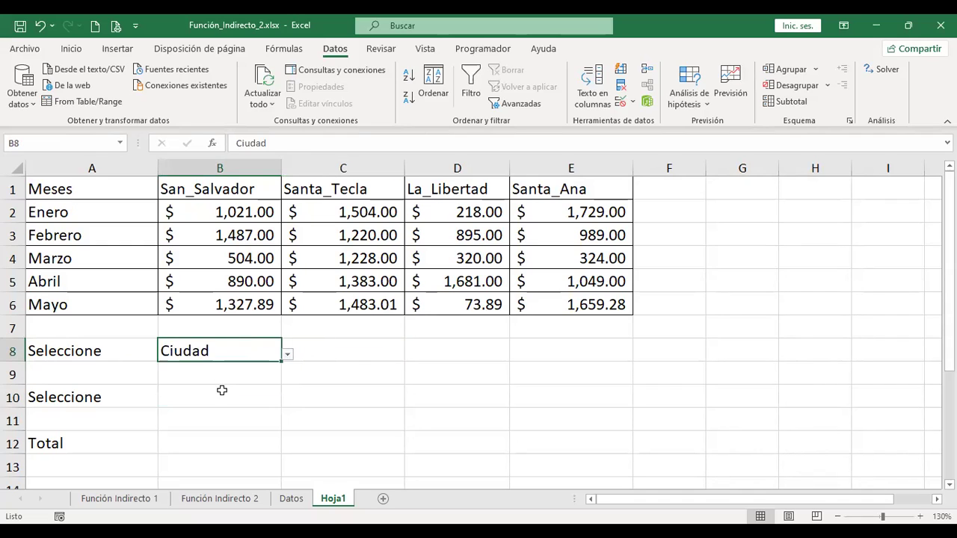
pyautogui.click(226, 395)
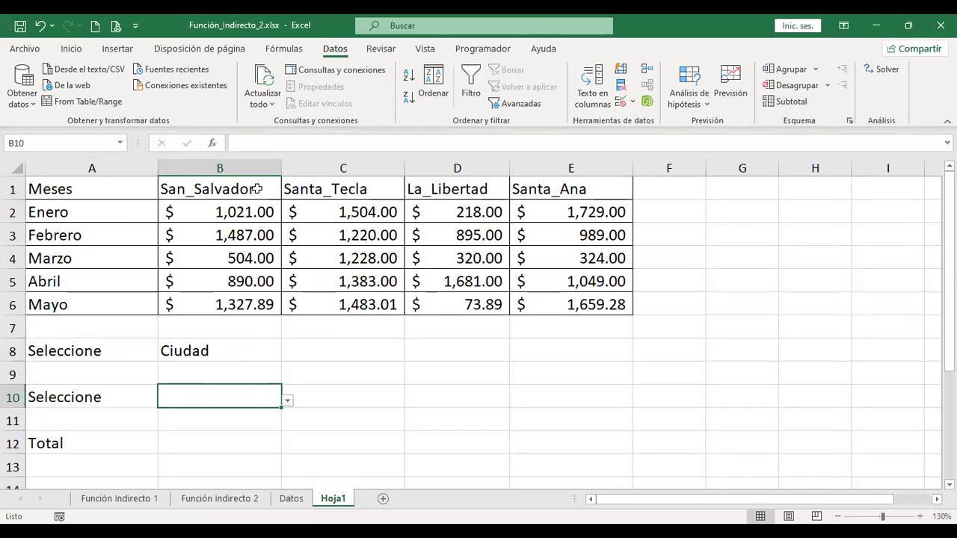
# Step: Check the options offered by the drop-down list in B8
pyautogui.click(236, 353)
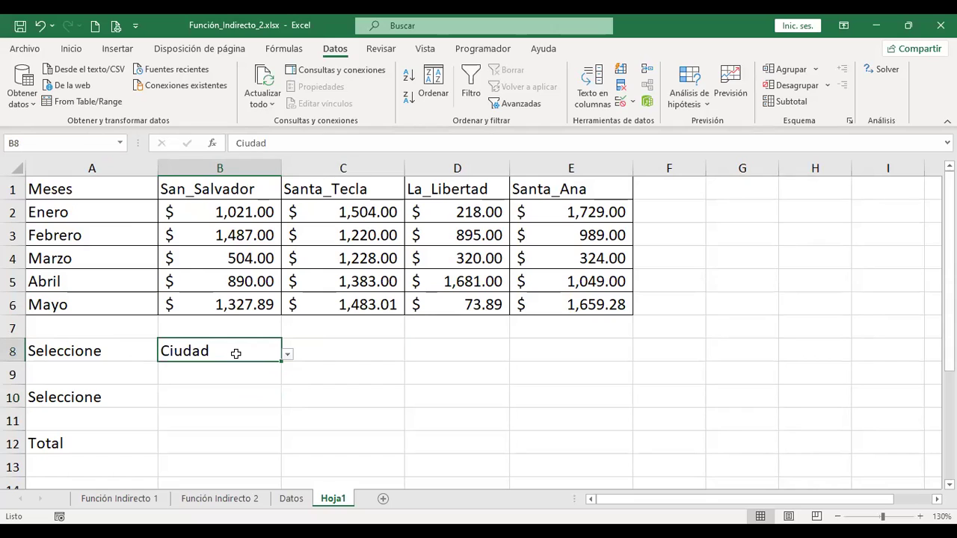
pyautogui.click(287, 355)
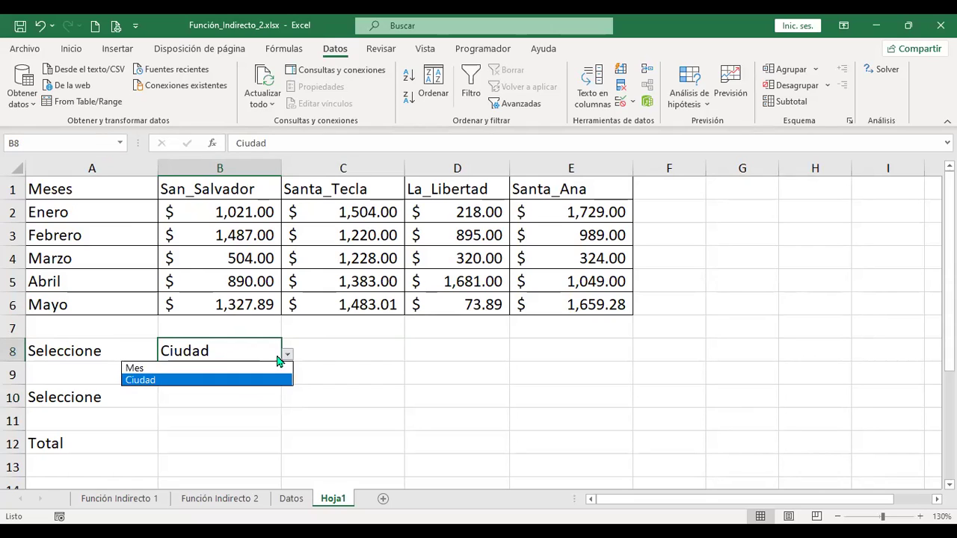
pyautogui.click(412, 356)
pyautogui.click(412, 357)
pyautogui.click(241, 347)
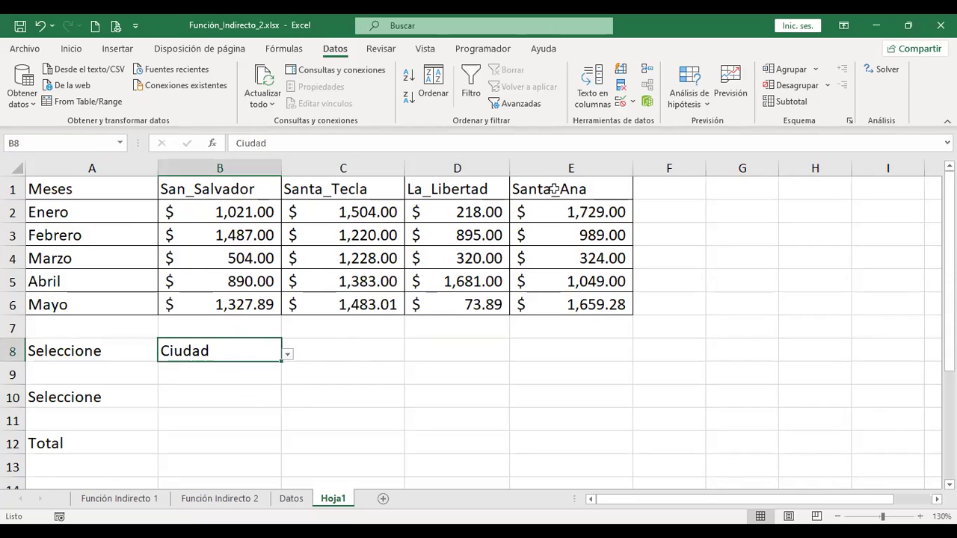
# Step: Change the source of B8's list validation to Meses;Ciudad
pyautogui.click(620, 106)
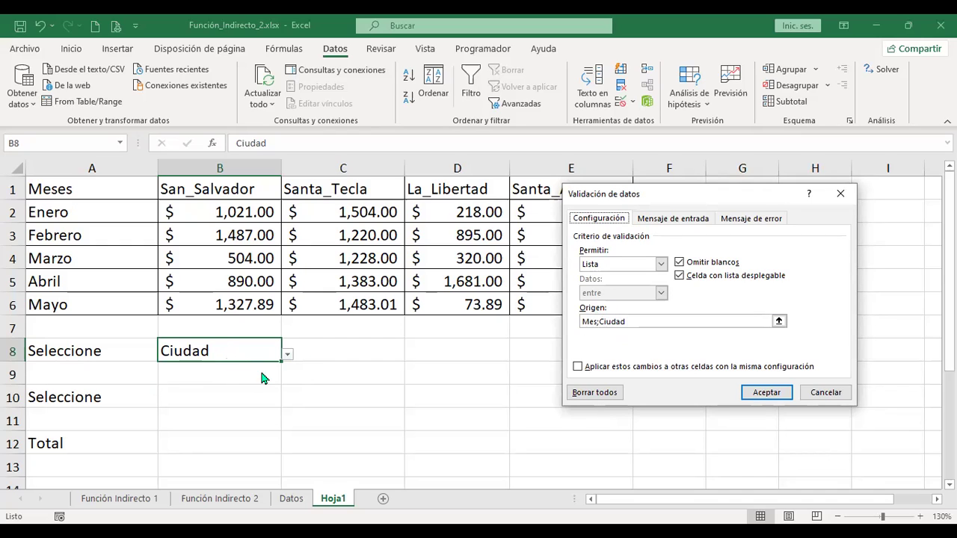
pyautogui.click(599, 323)
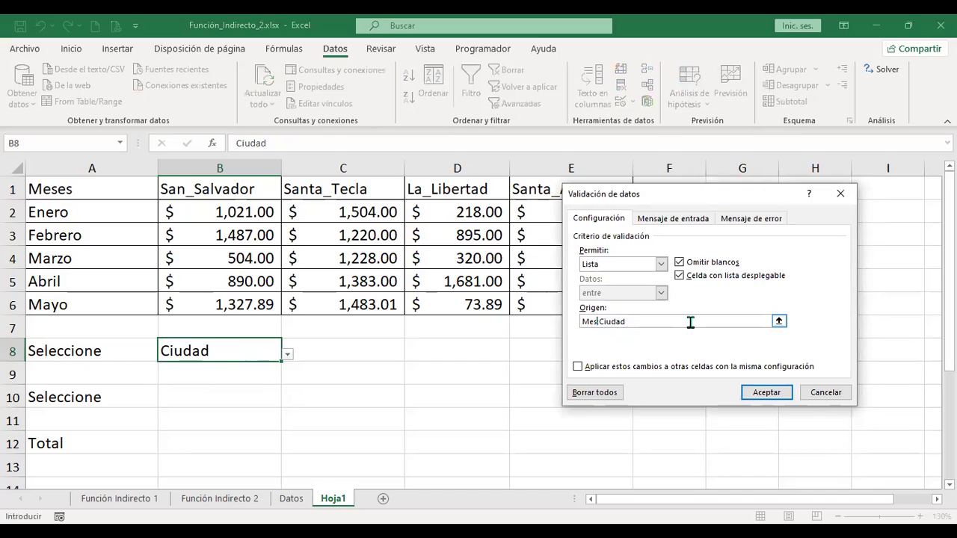
pyautogui.write('ES')
pyautogui.press('BackSpace')
pyautogui.press('BackSpace')
pyautogui.write('es')
pyautogui.hotkey('shift', 'Left')
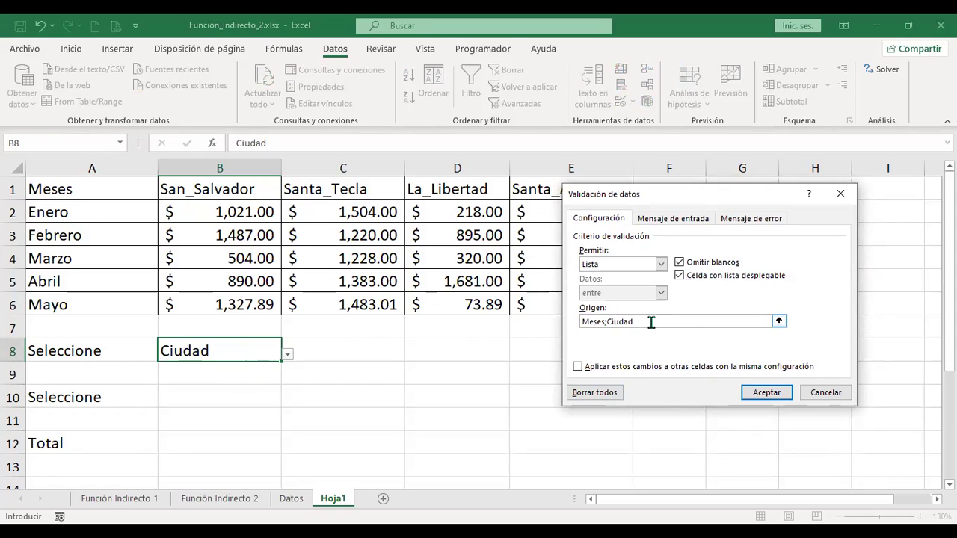
pyautogui.click(778, 397)
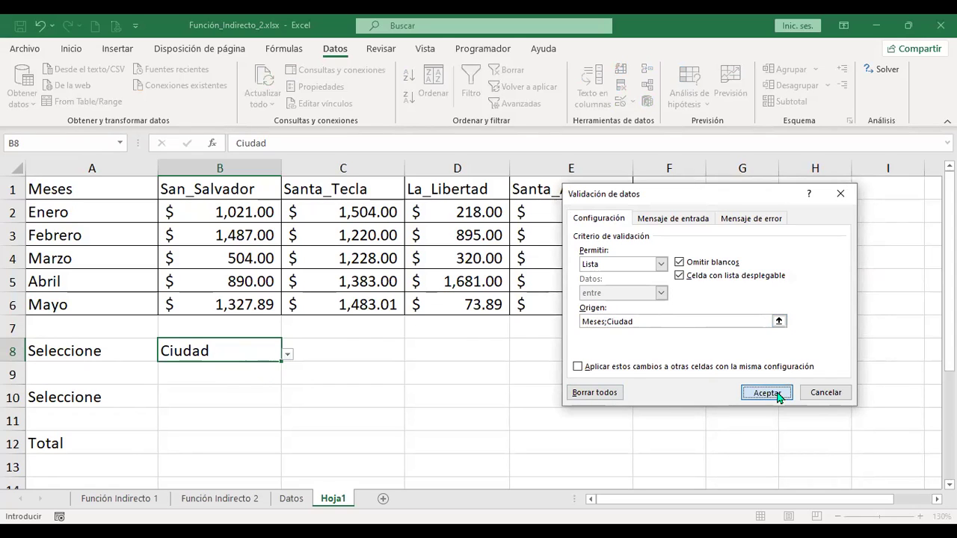
# Step: Choose Meses in B8 and check the options offered by the dependent list in B10
pyautogui.click(287, 354)
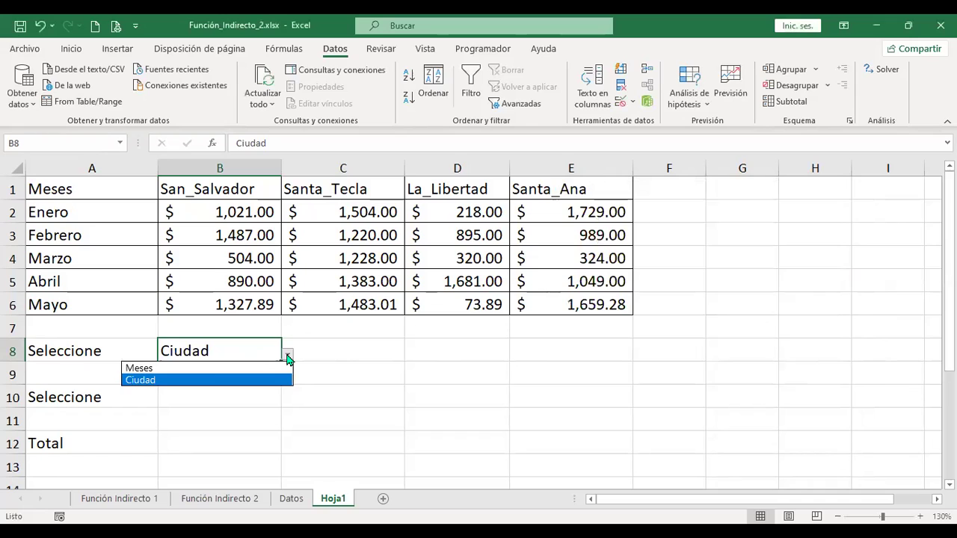
pyautogui.click(174, 370)
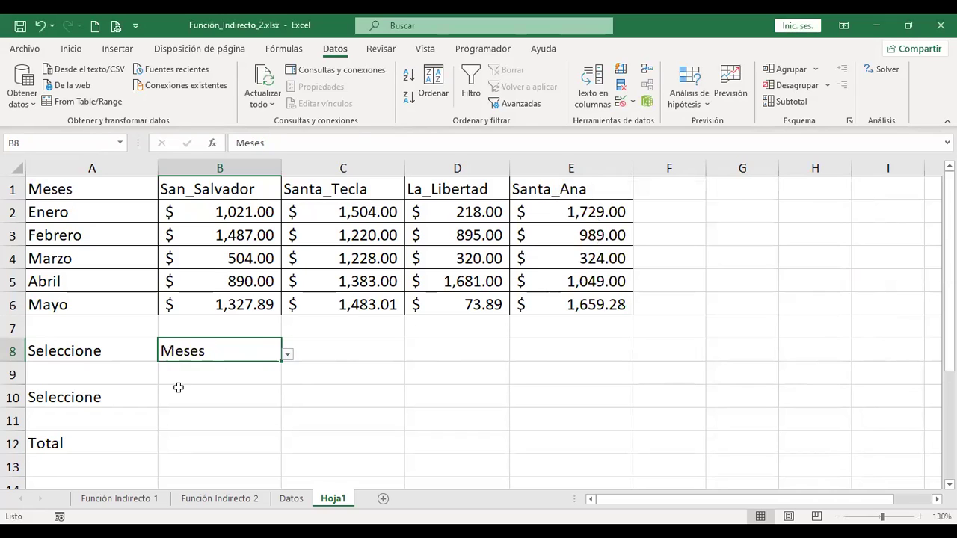
pyautogui.click(178, 389)
pyautogui.click(287, 402)
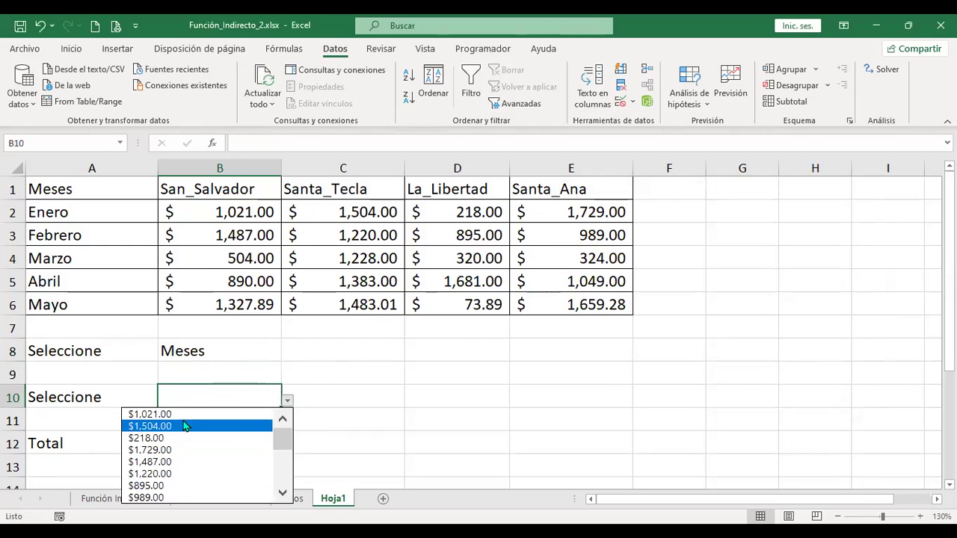
pyautogui.press('Escape')
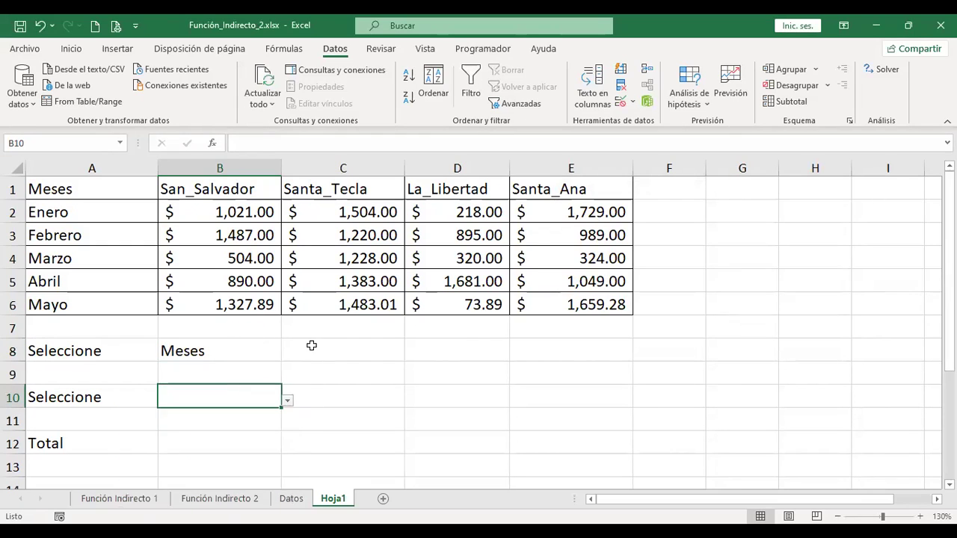
# Step: Restore the source of B8's list validation to Mes;Ciudad
pyautogui.click(190, 352)
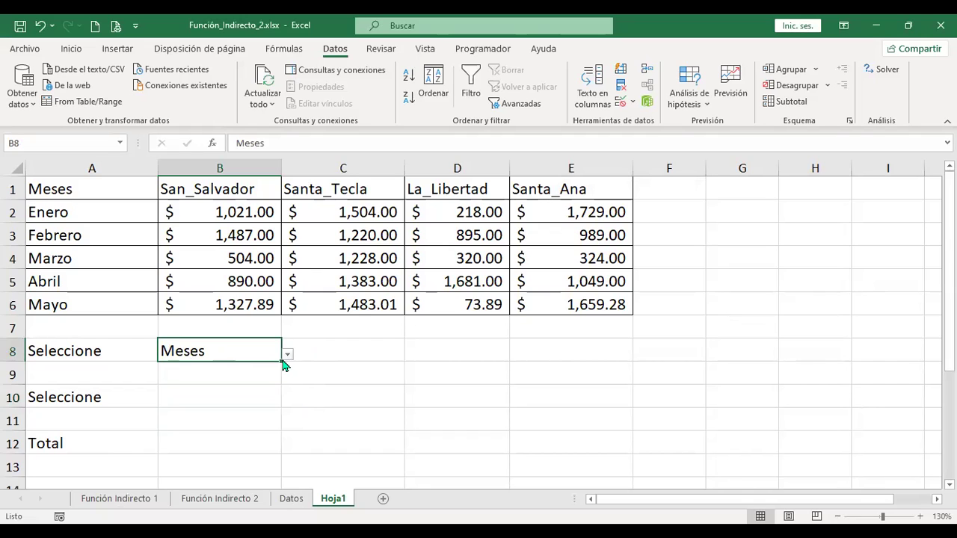
pyautogui.click(619, 104)
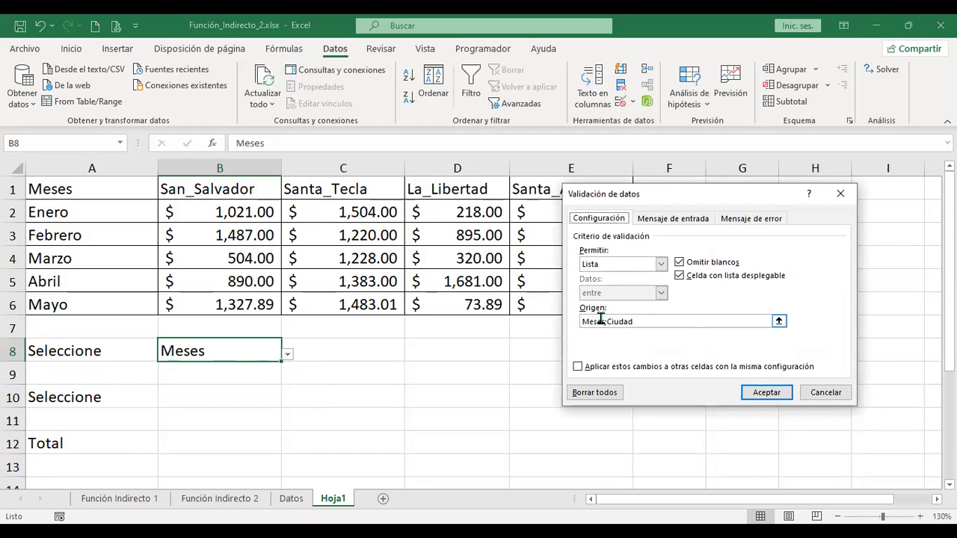
pyautogui.click(603, 322)
pyautogui.press('BackSpace')
pyautogui.press('BackSpace')
pyautogui.press('BackSpace')
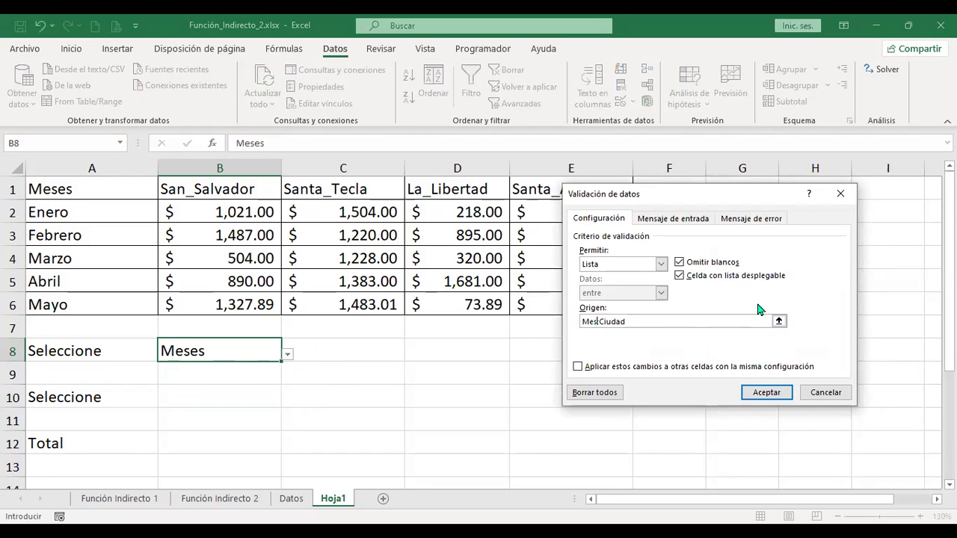
pyautogui.click(778, 395)
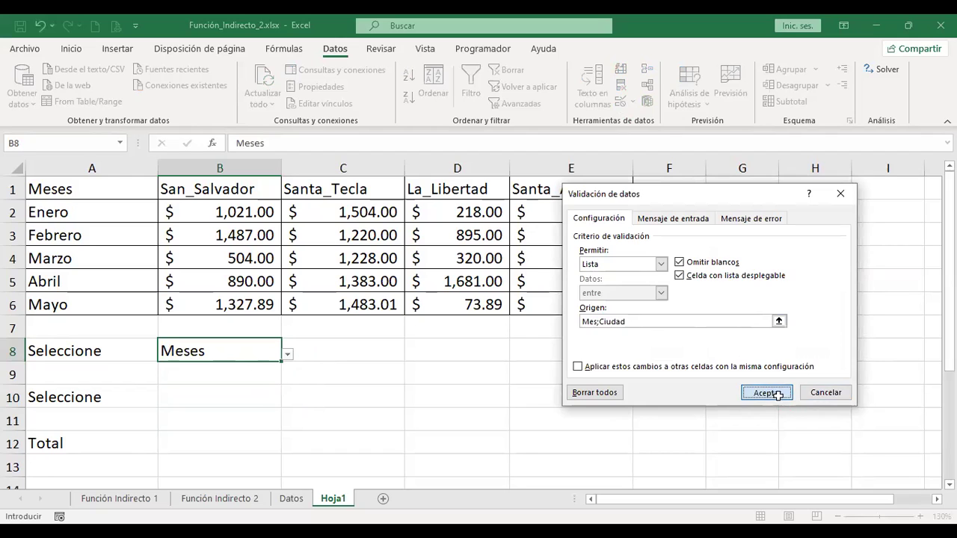
# Step: Check the dependent list in B10, set B8 to Mes from its drop-down list, and return to B10
pyautogui.click(257, 396)
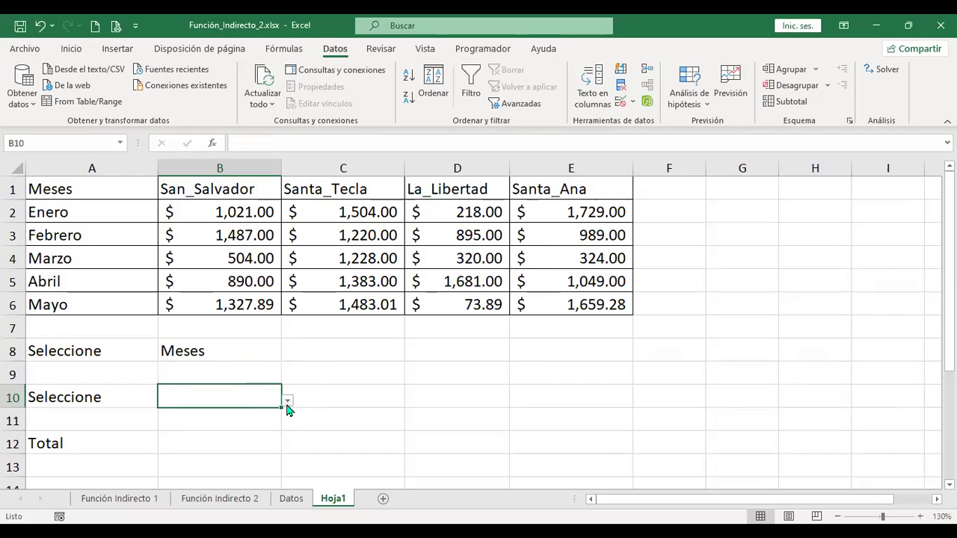
pyautogui.click(288, 402)
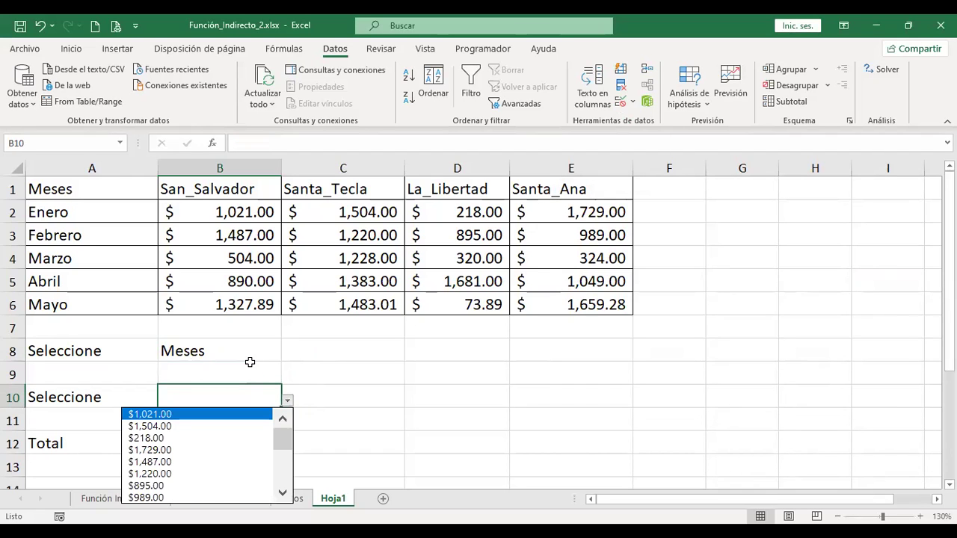
pyautogui.click(249, 351)
pyautogui.click(286, 356)
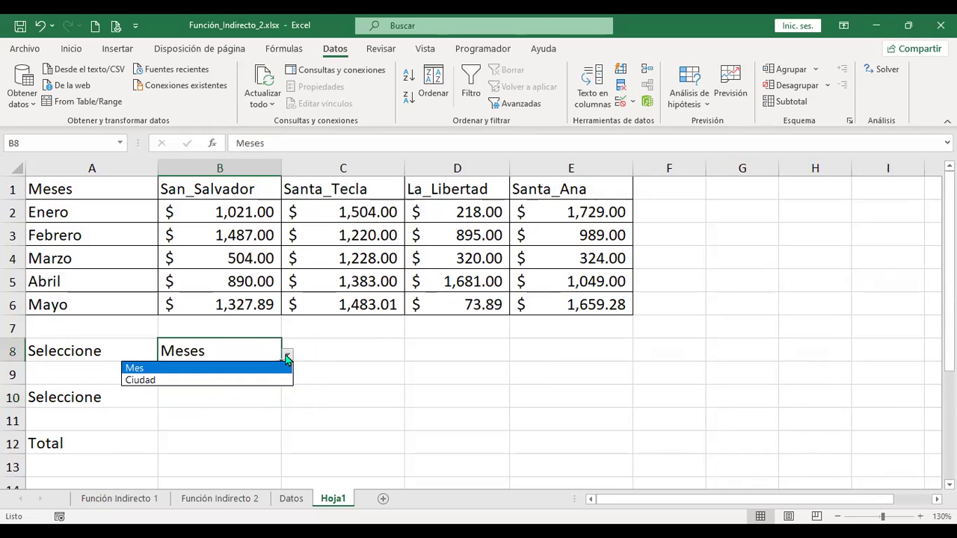
pyautogui.click(212, 367)
pyautogui.click(210, 391)
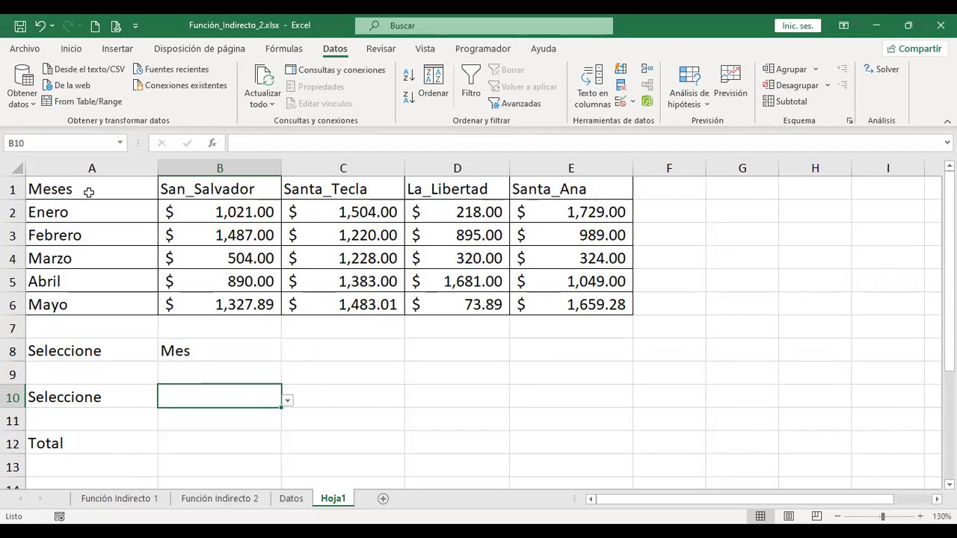
# Step: Check which cells the named range Meses covers and return to B10
pyautogui.click(119, 143)
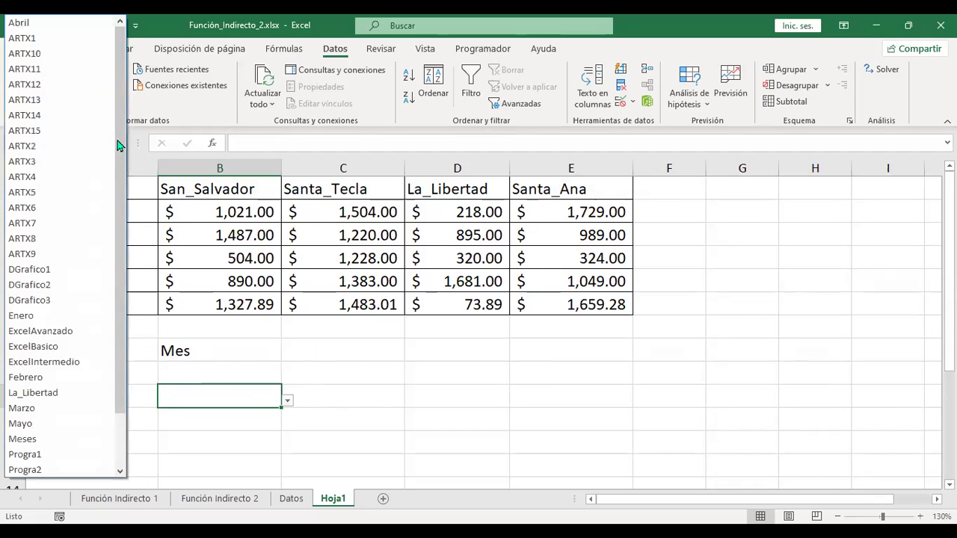
pyautogui.click(58, 439)
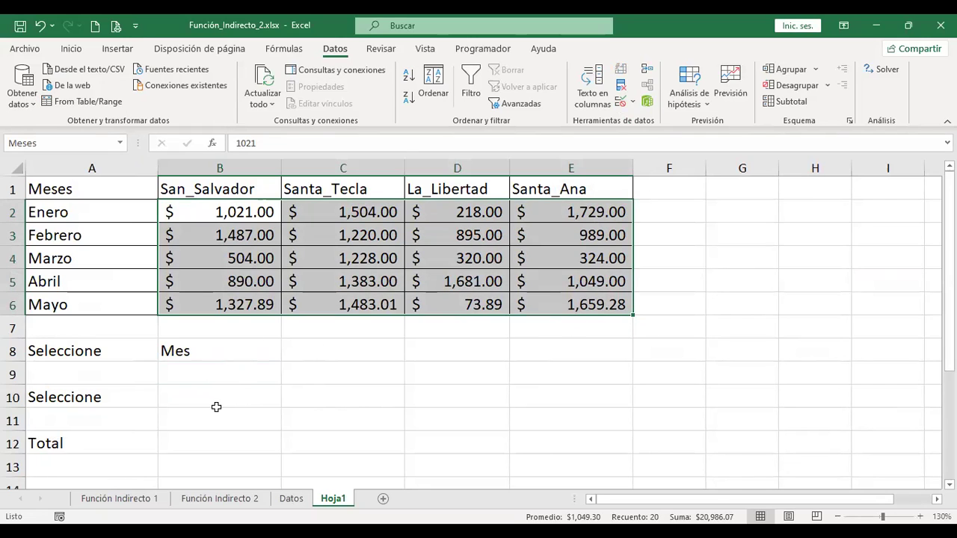
pyautogui.click(213, 394)
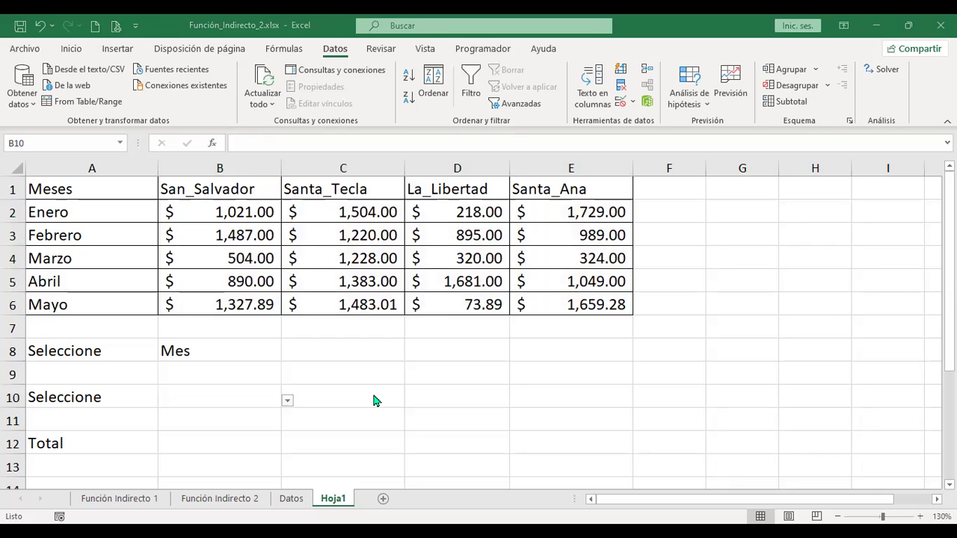
# Step: Examine the reference drop-down list with Provincia and Mes and its dependent list's validation source, cancelling the validation settings without changes
pyautogui.hotkey('alt', 'Down')
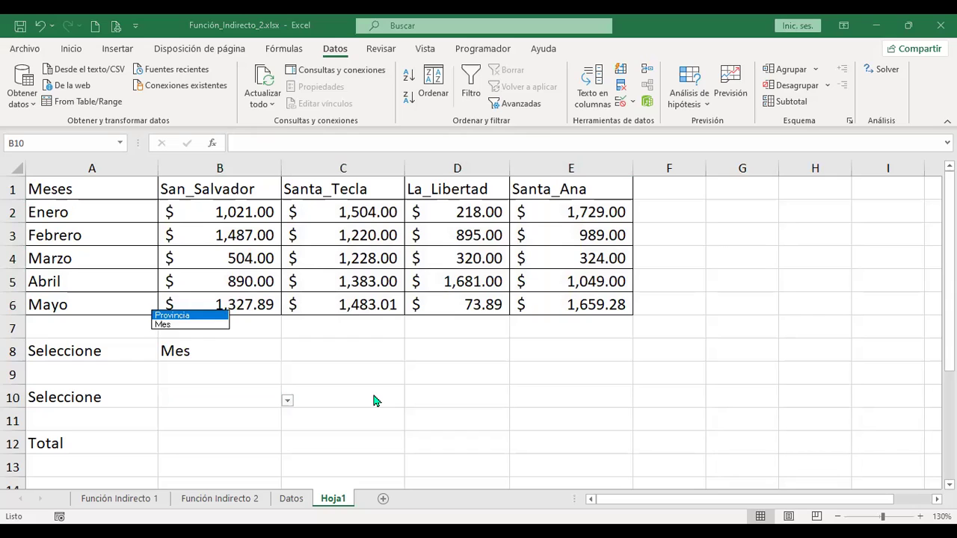
pyautogui.press('Down')
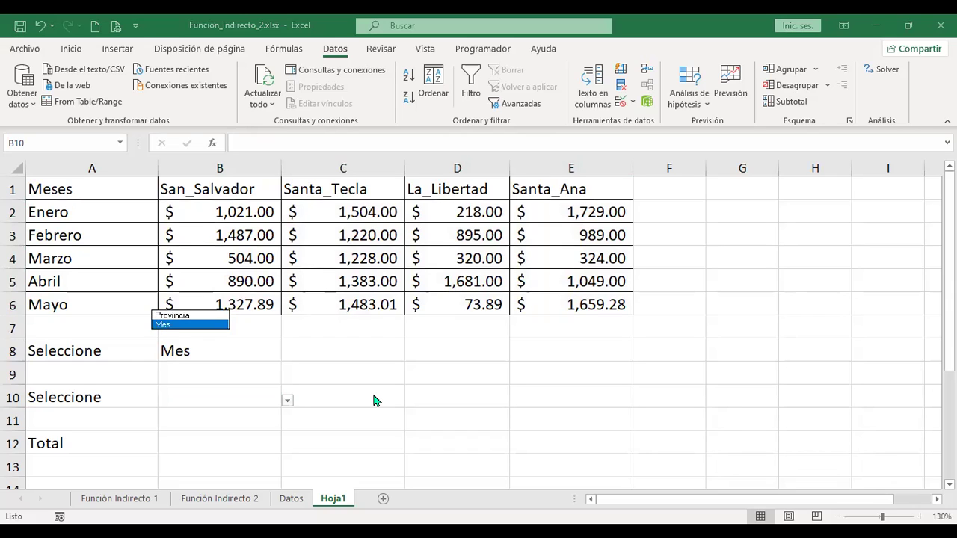
pyautogui.press('Escape')
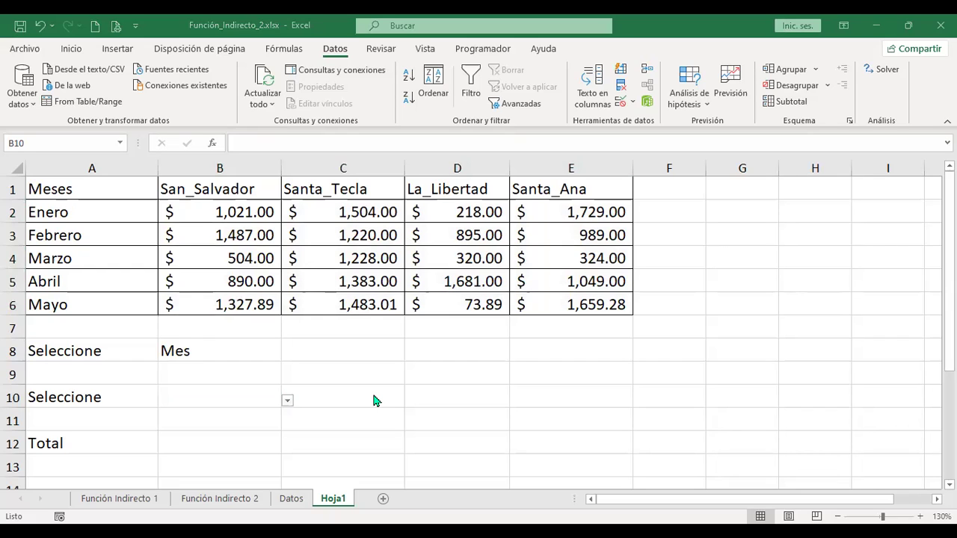
pyautogui.hotkey('alt', 'Down')
pyautogui.press('Escape')
pyautogui.hotkey('alt', 'd')
pyautogui.press('l')
pyautogui.press('Tab')
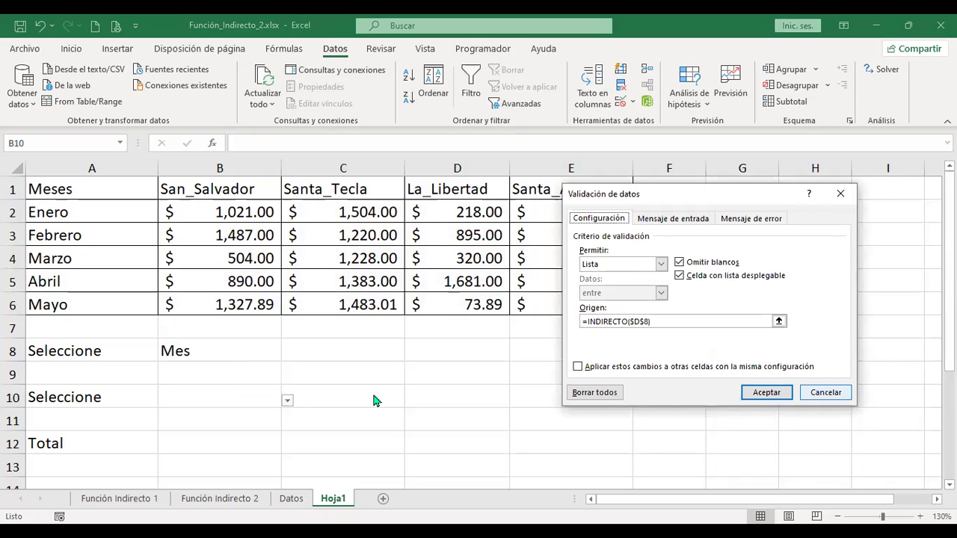
pyautogui.press('Tab')
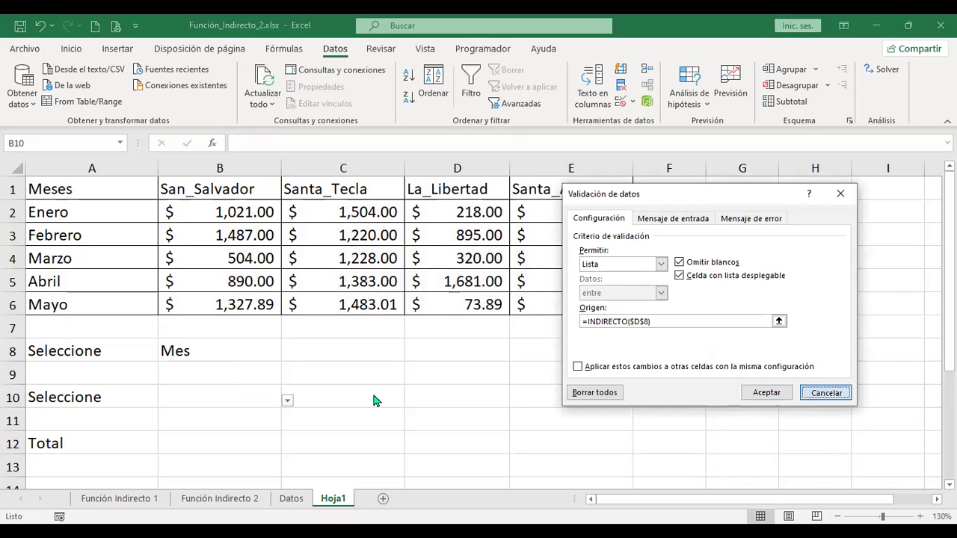
pyautogui.press('Return')
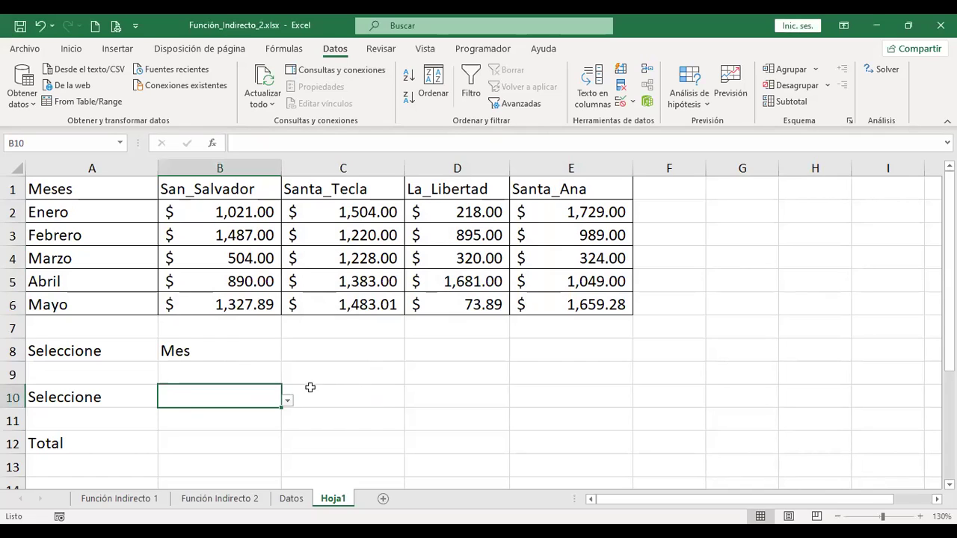
# Step: Compare cells B8 and B10, and review the source of B10's data validation without changing it
pyautogui.click(235, 350)
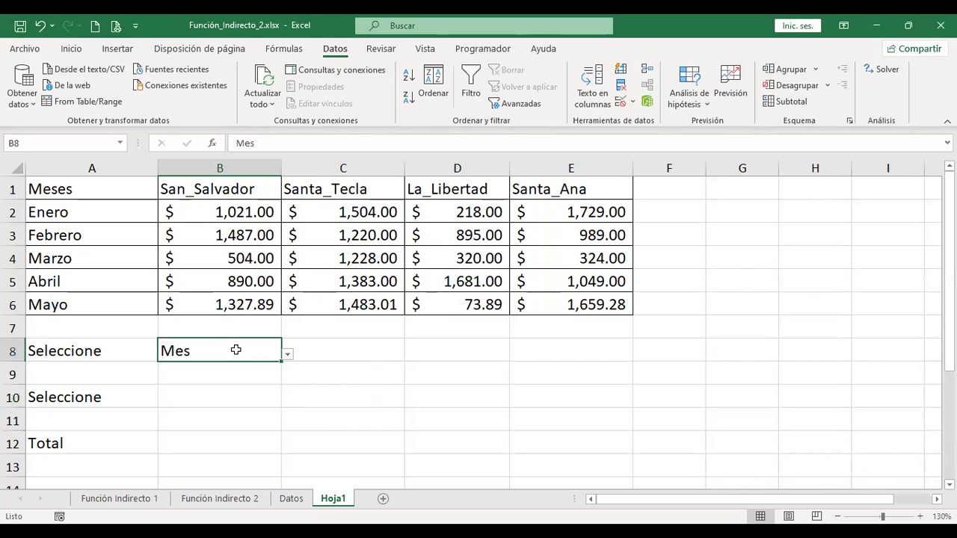
pyautogui.click(234, 398)
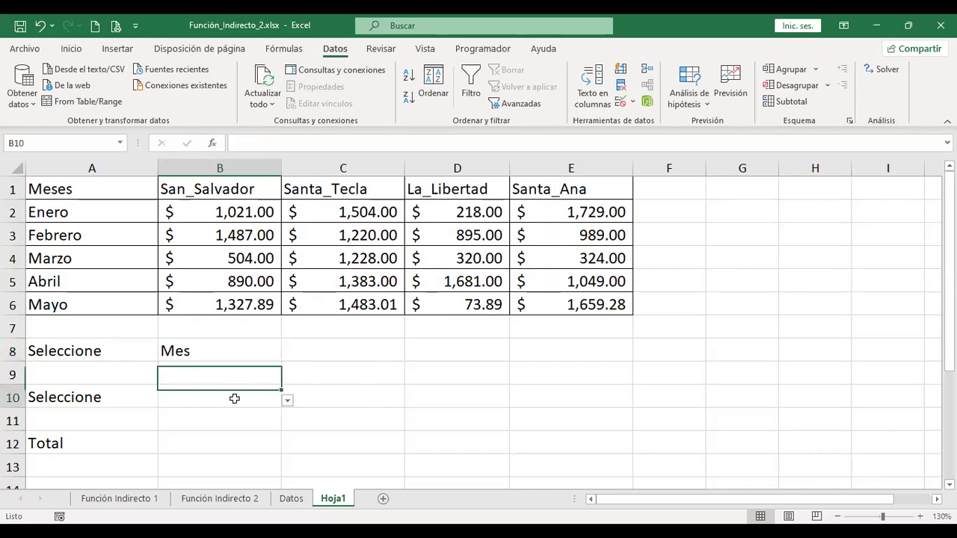
pyautogui.click(231, 354)
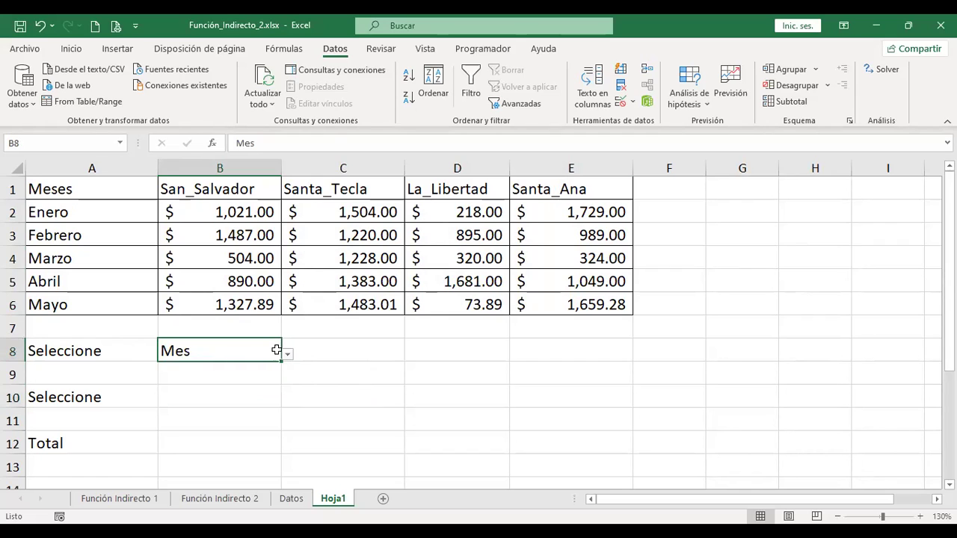
pyautogui.click(246, 393)
pyautogui.click(242, 352)
pyautogui.click(236, 395)
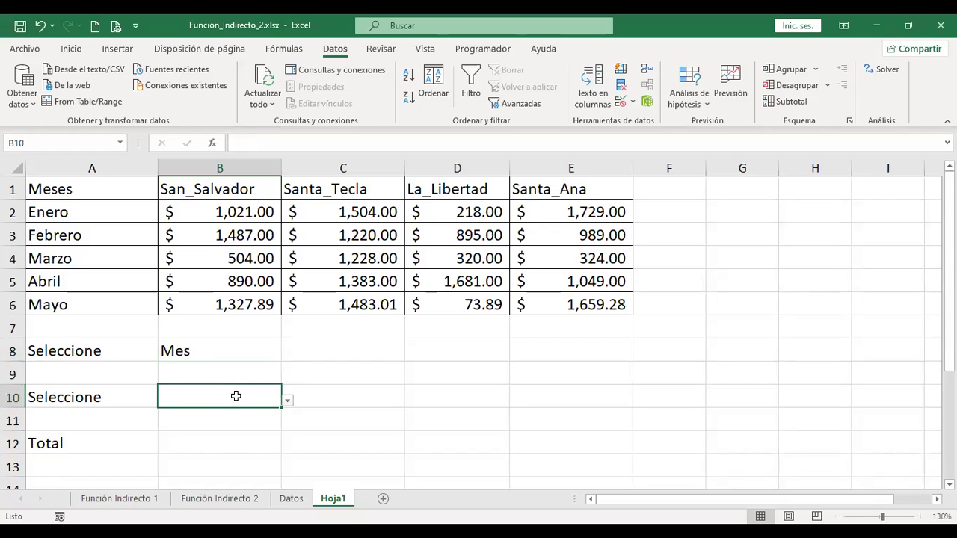
pyautogui.click(620, 106)
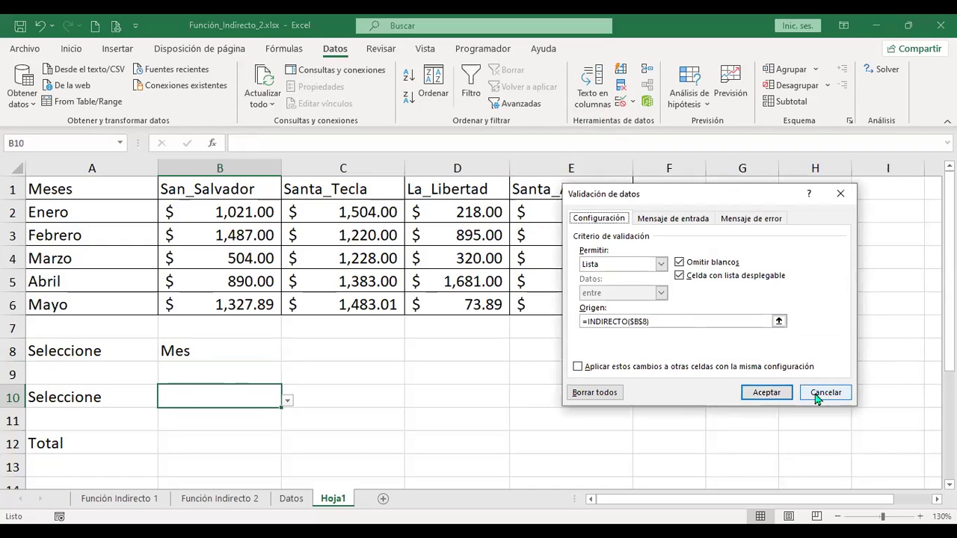
pyautogui.click(844, 400)
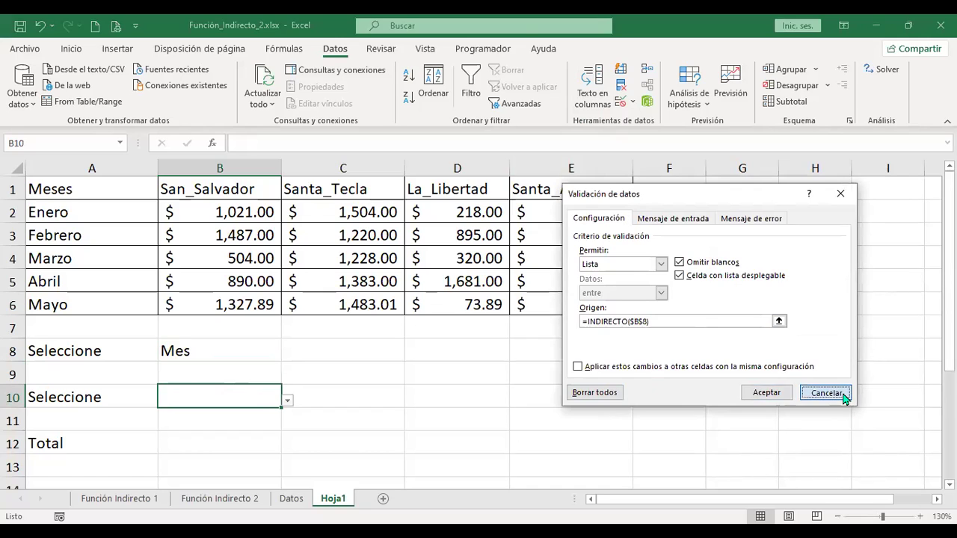
pyautogui.click(328, 347)
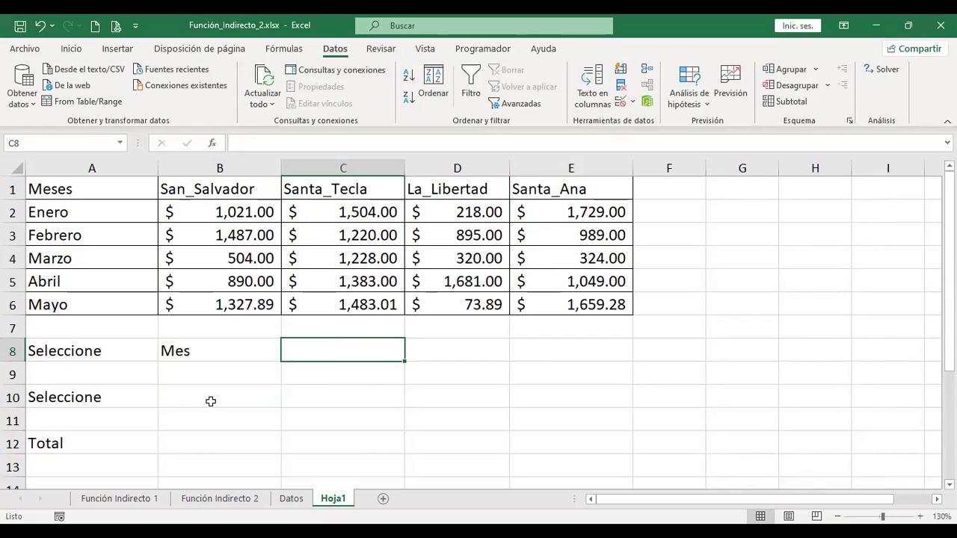
# Step: Change the source of B8's validation list to the month cells A2:A6
pyautogui.click(226, 350)
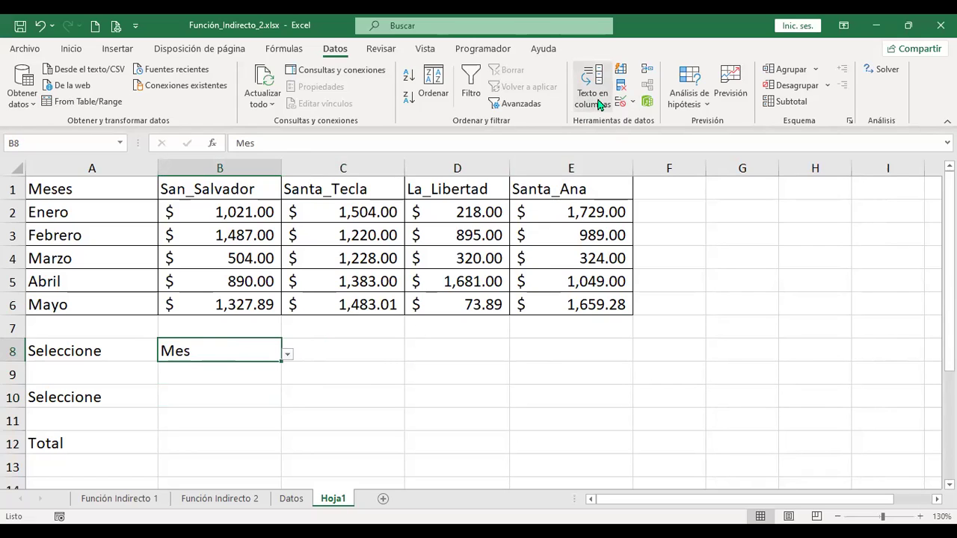
pyautogui.click(622, 103)
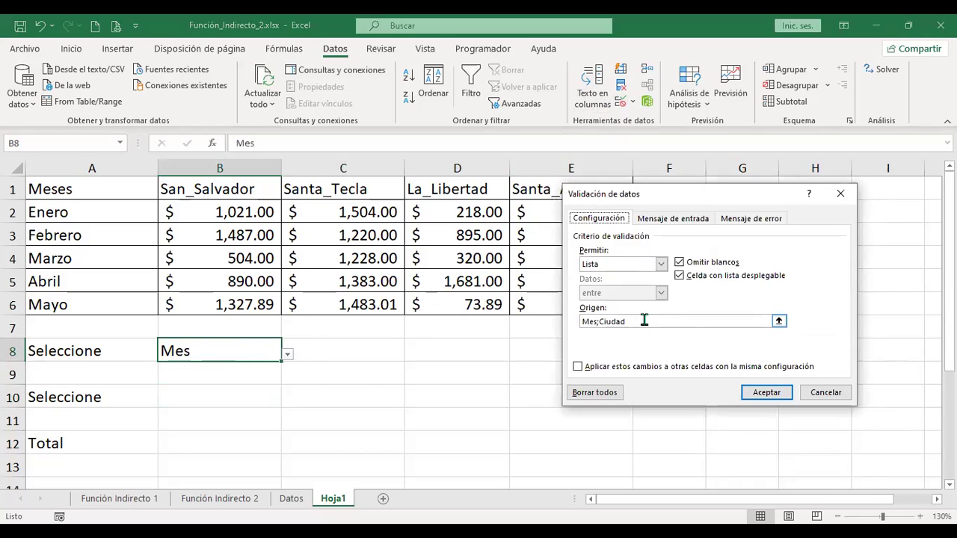
pyautogui.moveTo(645, 320); pyautogui.dragTo(492, 314)
pyautogui.press('Delete')
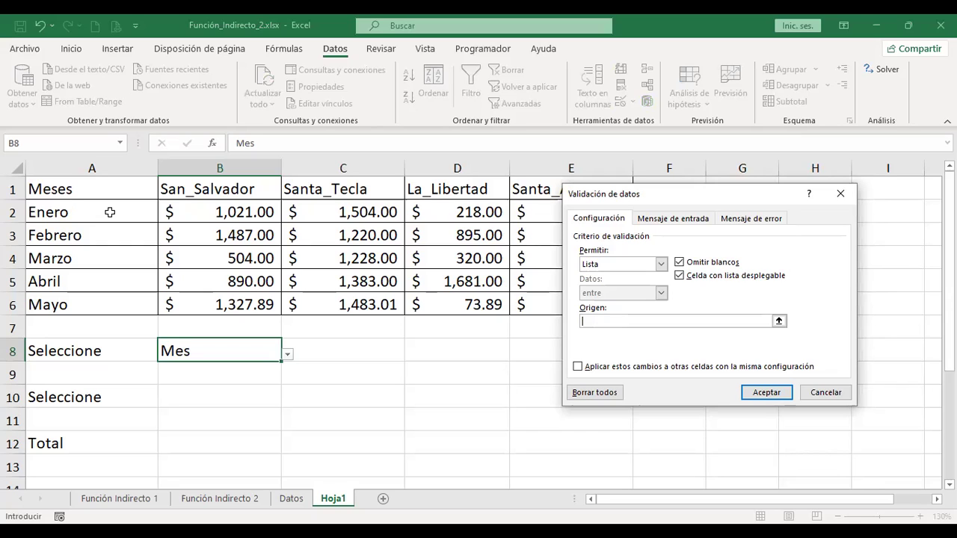
pyautogui.moveTo(110, 212); pyautogui.dragTo(109, 296)
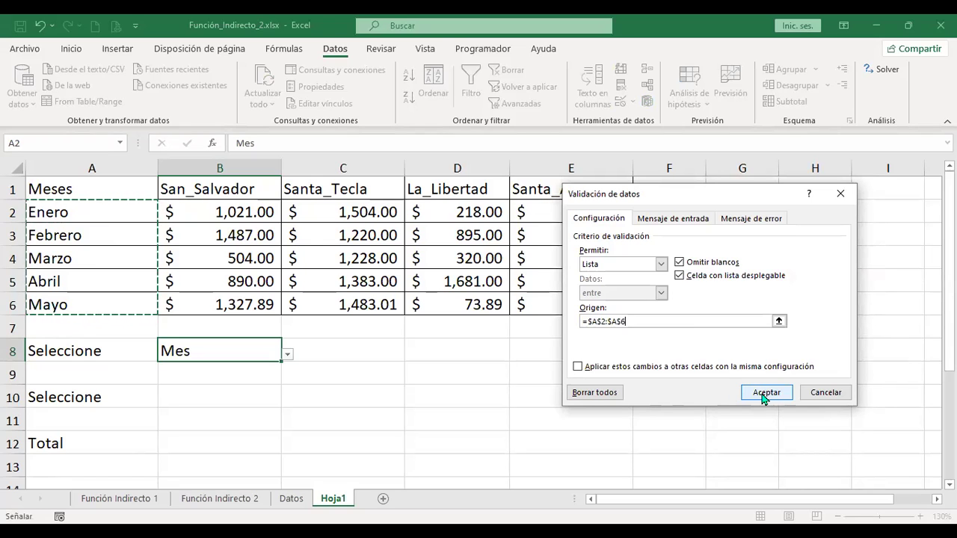
pyautogui.click(764, 395)
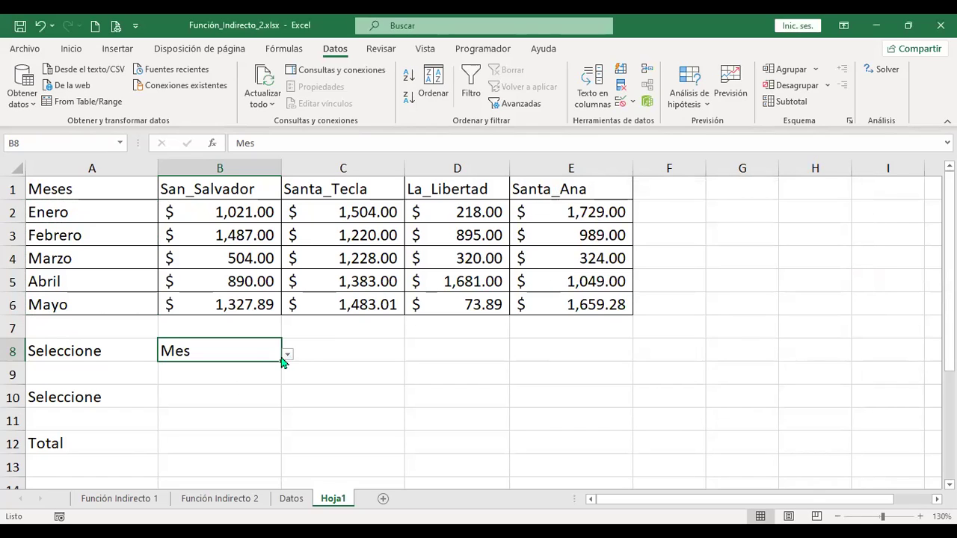
# Step: Try to enter the formula +INDIRECTO(B8 directly in cell B10
pyautogui.click(223, 399)
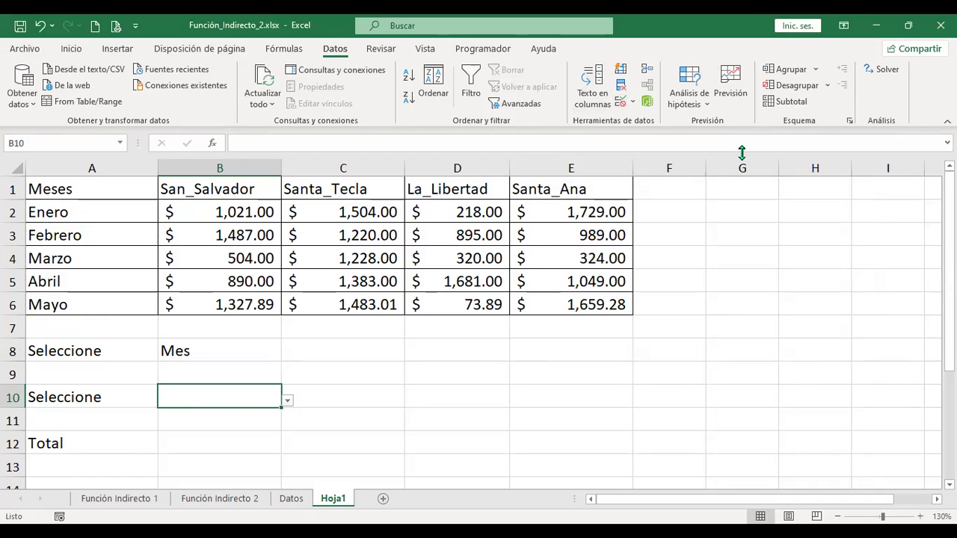
pyautogui.write('+indi')
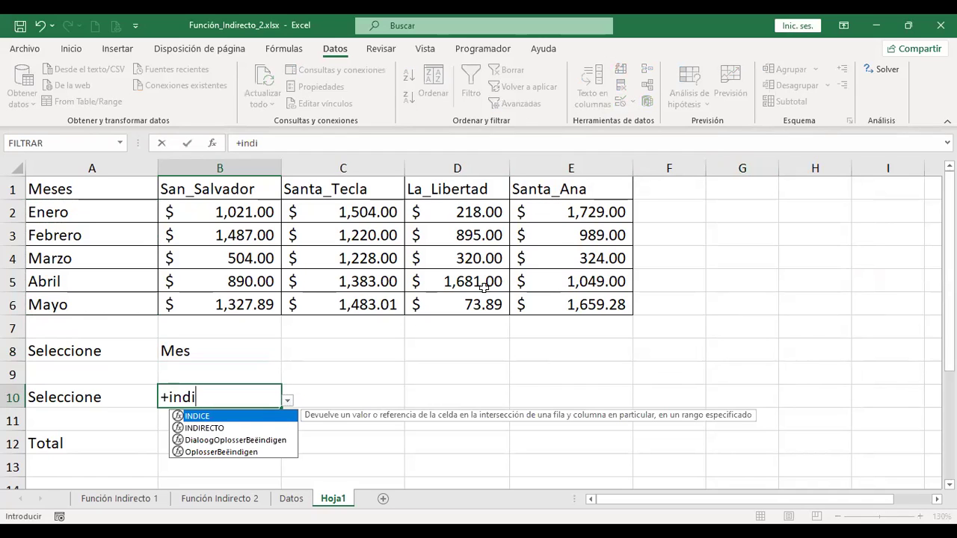
pyautogui.doubleClick(205, 428)
pyautogui.click(188, 351)
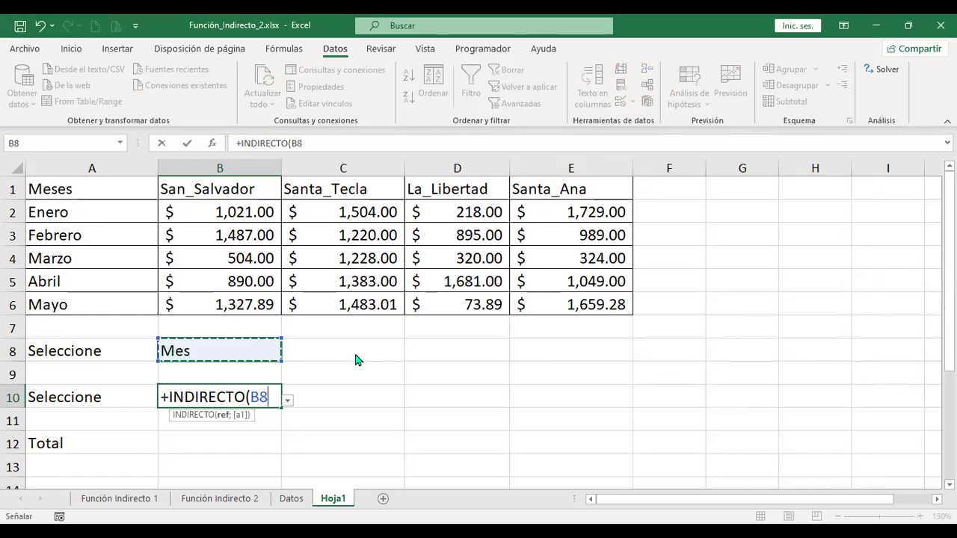
pyautogui.press('Return')
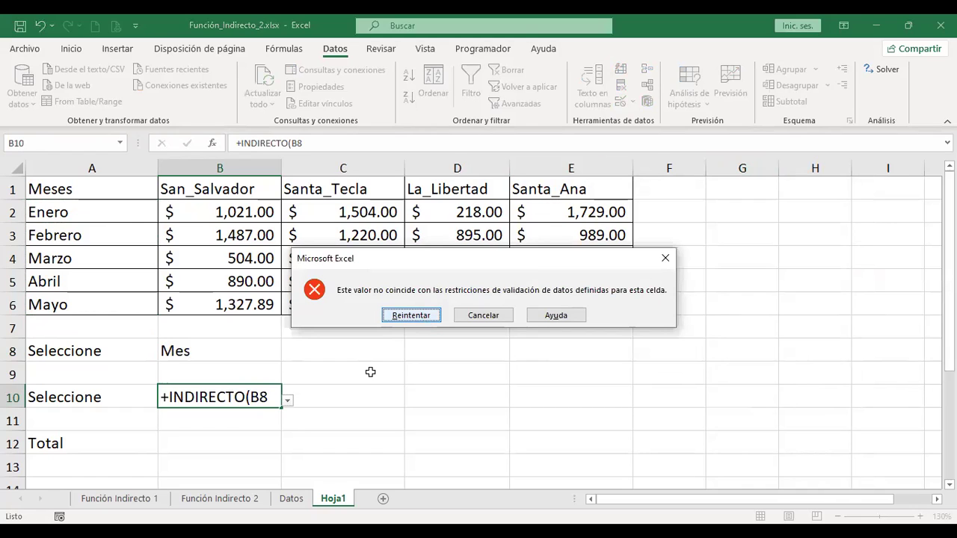
pyautogui.press('Return')
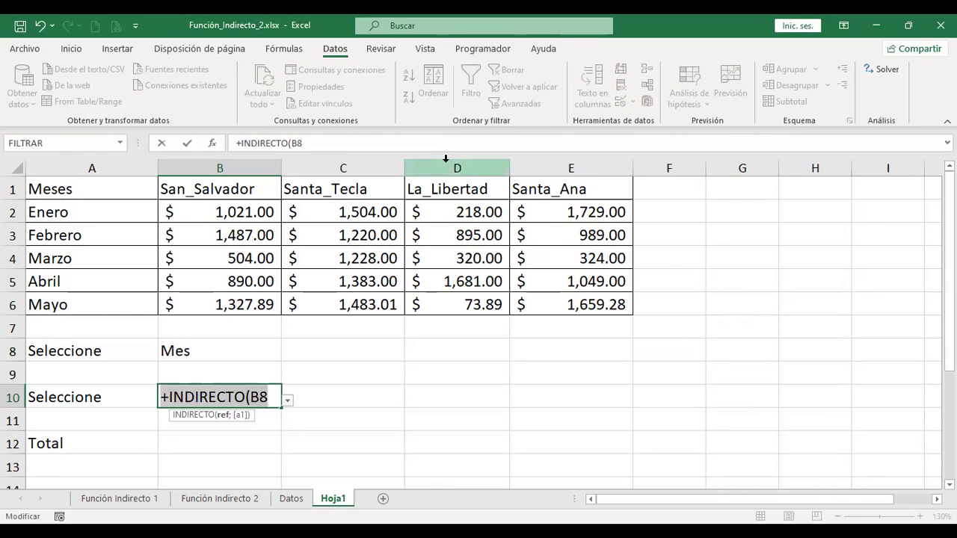
pyautogui.press('Escape')
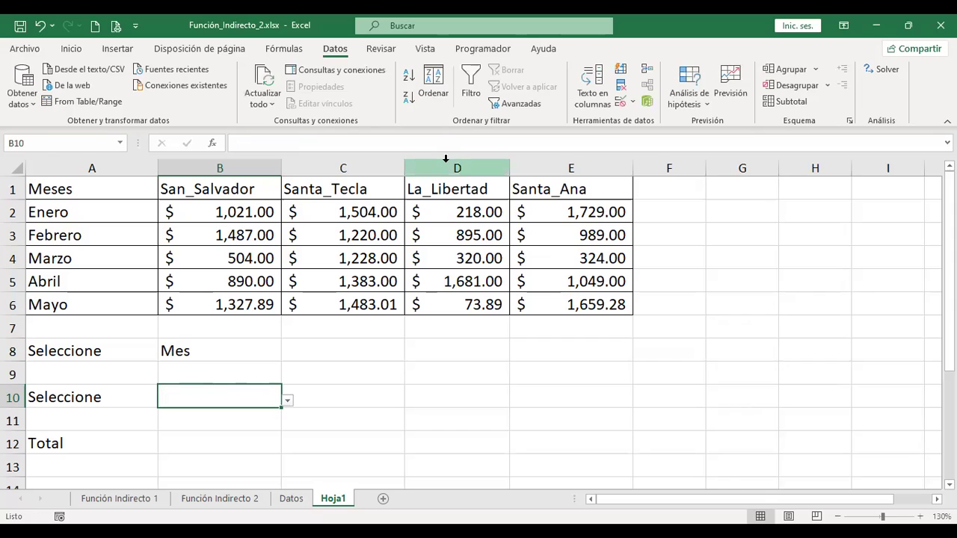
# Step: Remove the INDIRECTO list source from B10's data validation and allow Cualquier valor
pyautogui.click(621, 104)
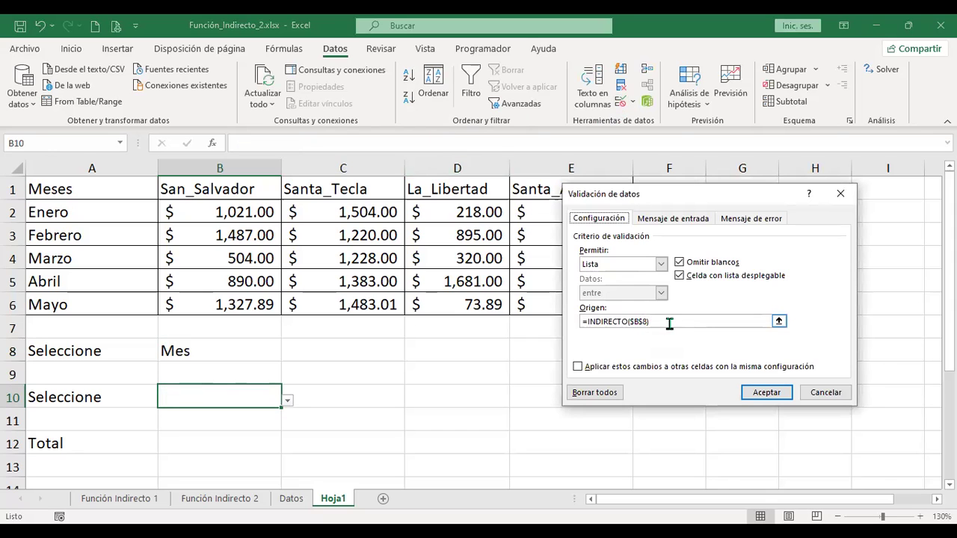
pyautogui.moveTo(668, 321); pyautogui.dragTo(582, 322)
pyautogui.press('Delete')
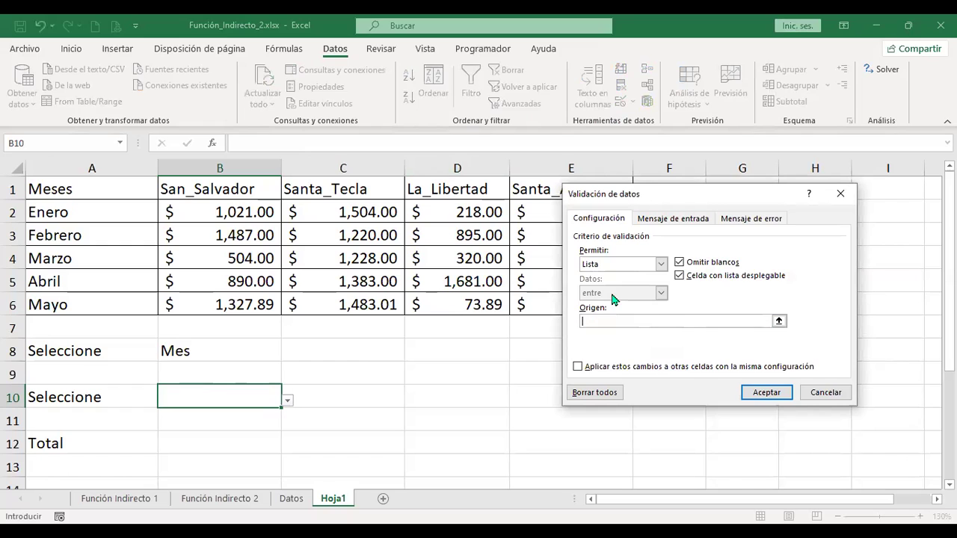
pyautogui.click(755, 395)
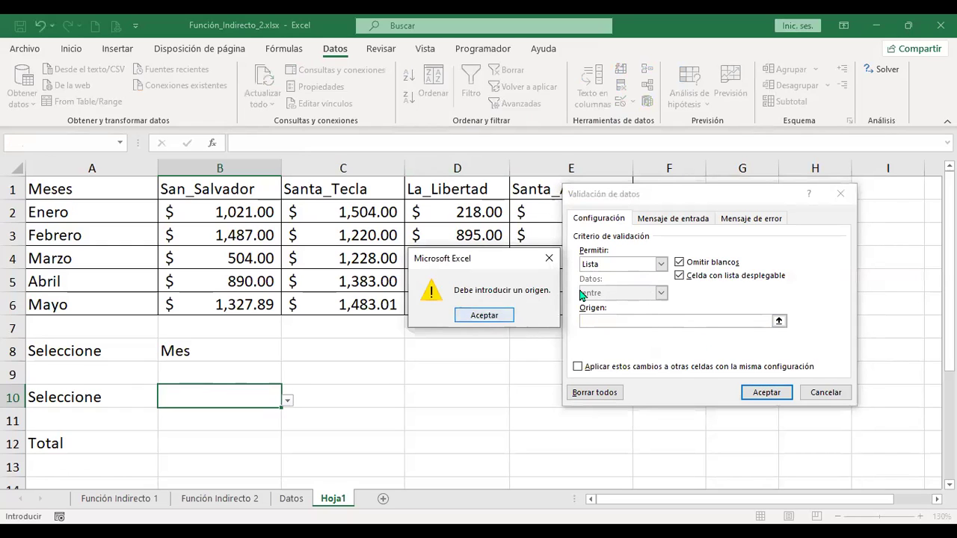
pyautogui.press('Return')
pyautogui.click(662, 264)
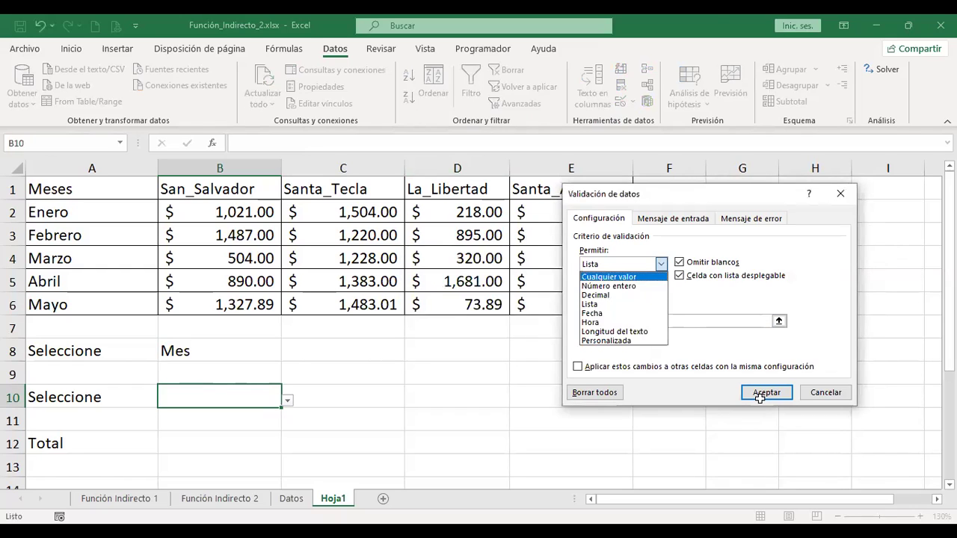
pyautogui.click(761, 393)
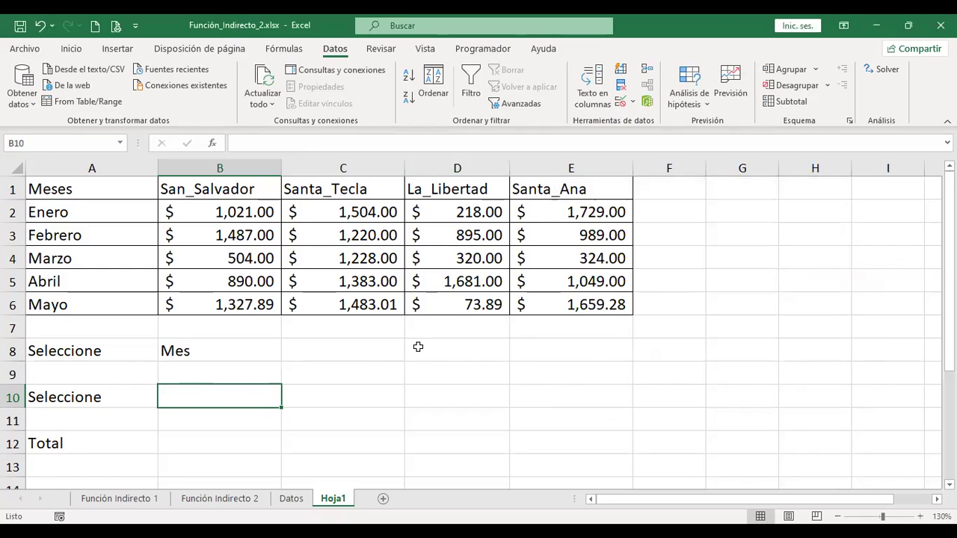
# Step: Check the months in A2:A6 against B8's validation source and its drop-down list, without choosing an entry
pyautogui.click(222, 348)
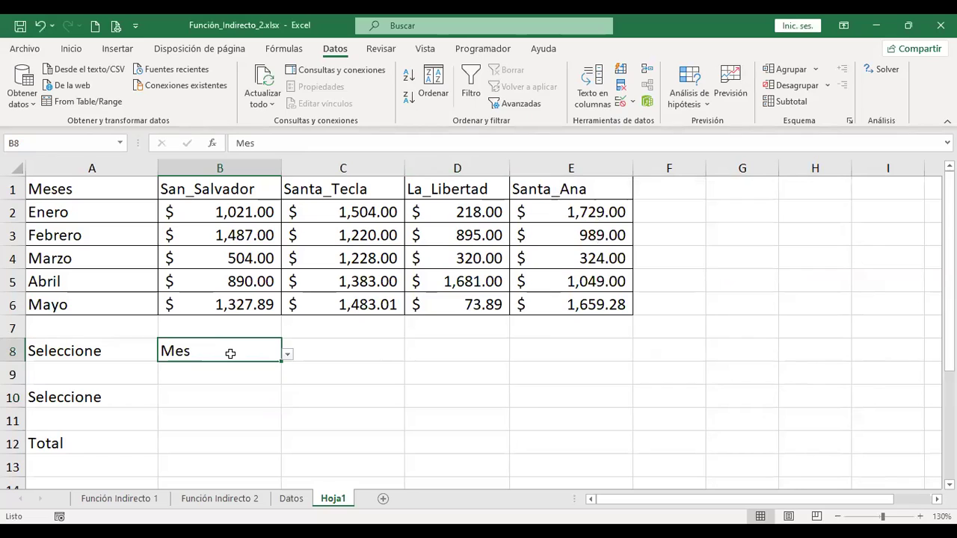
pyautogui.moveTo(91, 214); pyautogui.dragTo(87, 302)
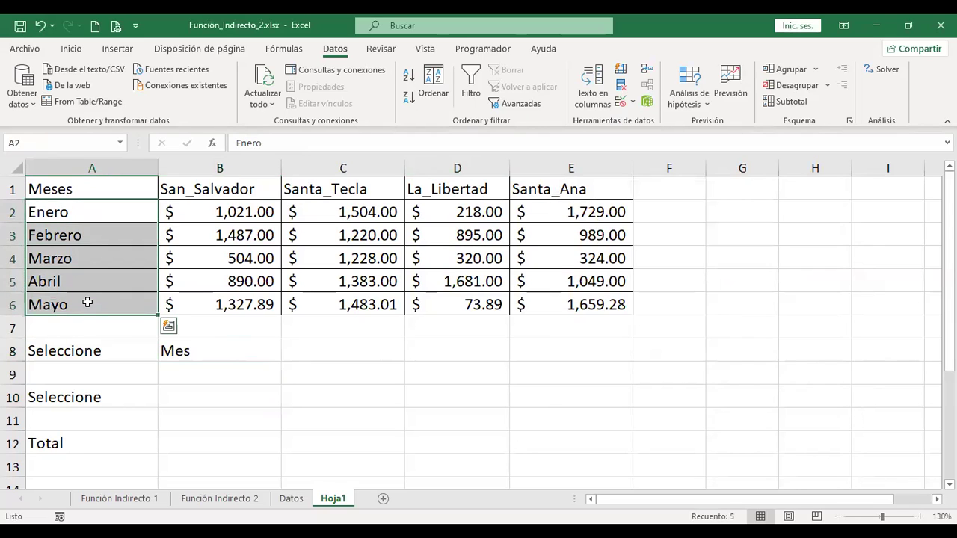
pyautogui.click(226, 355)
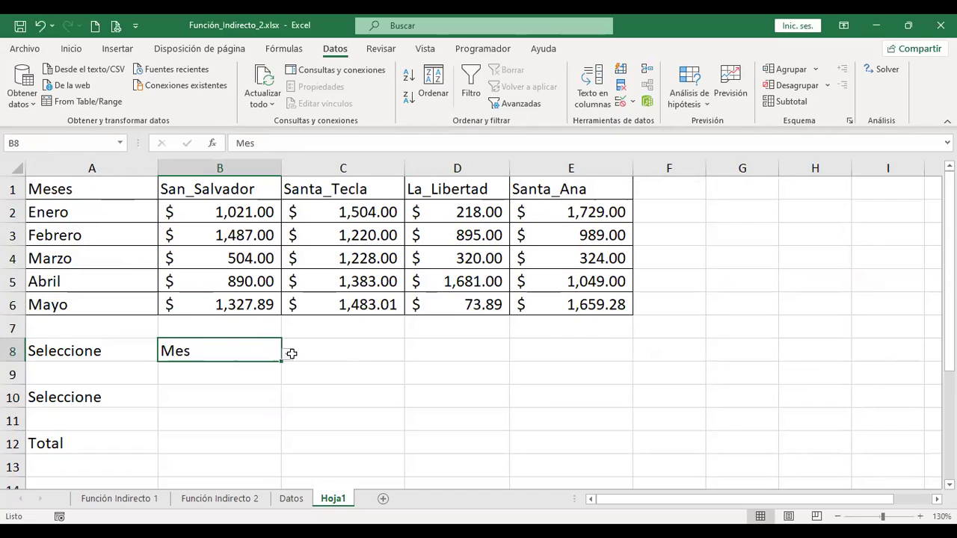
pyautogui.click(621, 101)
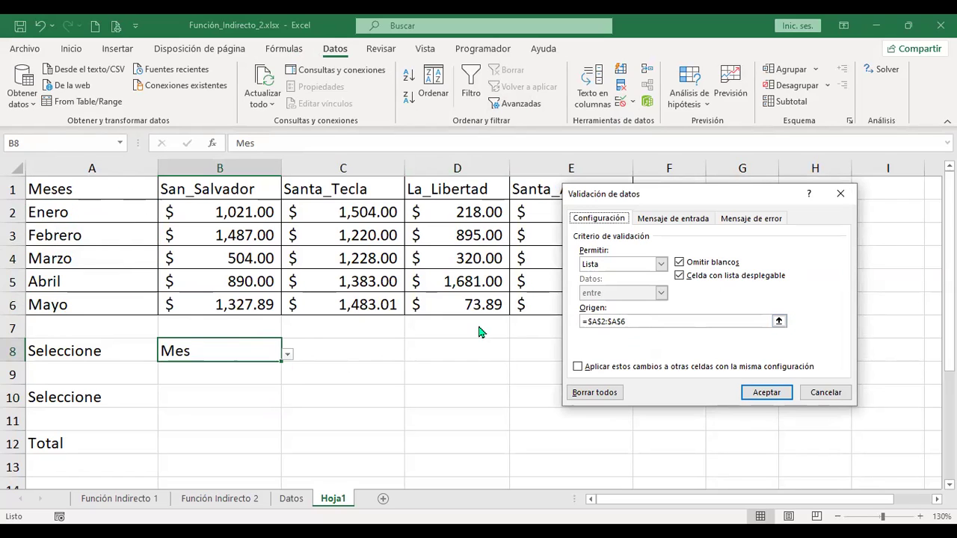
pyautogui.click(763, 393)
pyautogui.click(307, 356)
pyautogui.click(262, 357)
pyautogui.click(287, 355)
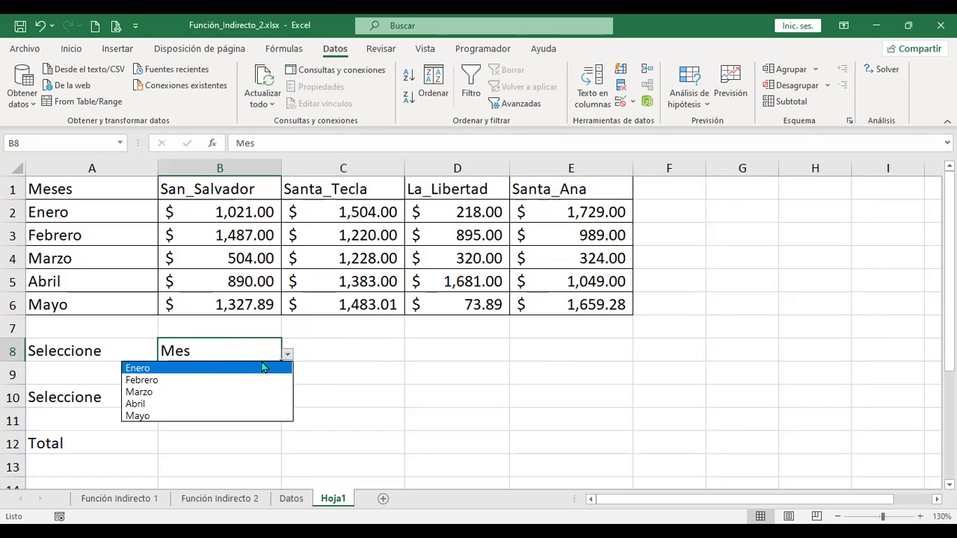
pyautogui.press('Escape')
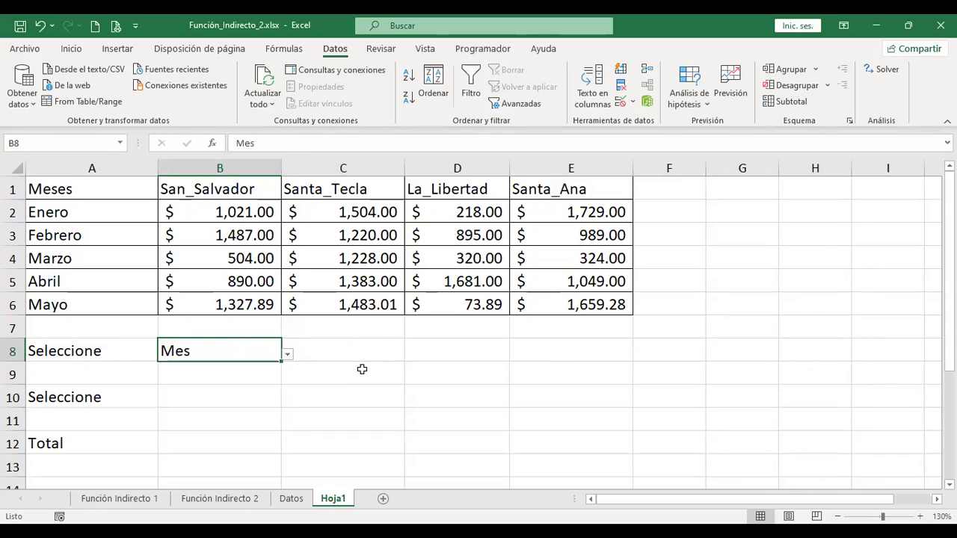
# Step: Add a Lista validation to B10 with the city headers B1:E1 as its source, and check its drop-down list
pyautogui.click(204, 397)
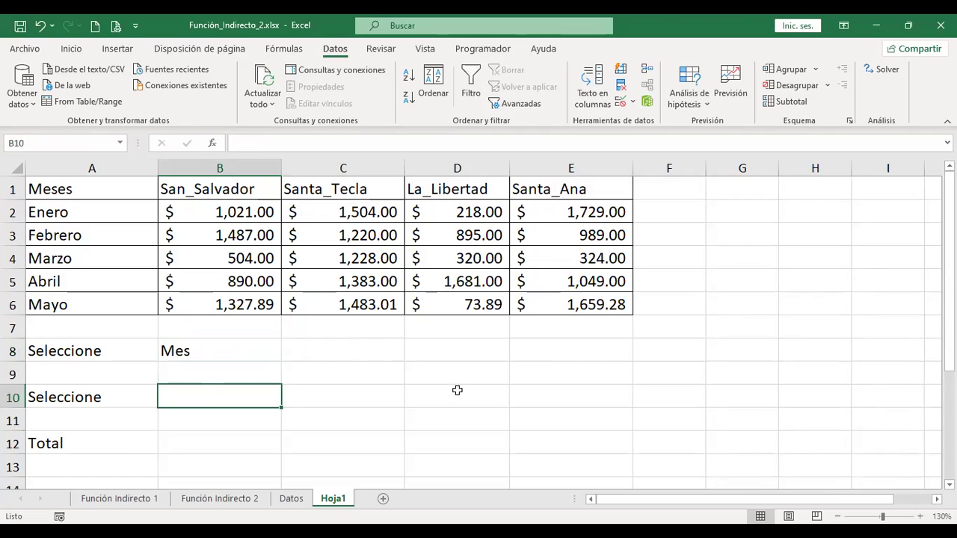
pyautogui.click(621, 101)
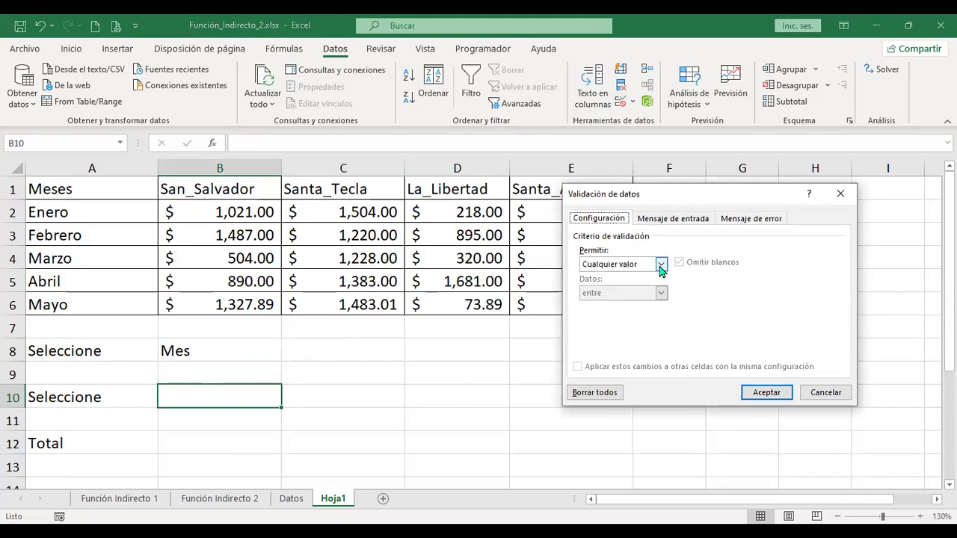
pyautogui.click(642, 265)
pyautogui.click(623, 304)
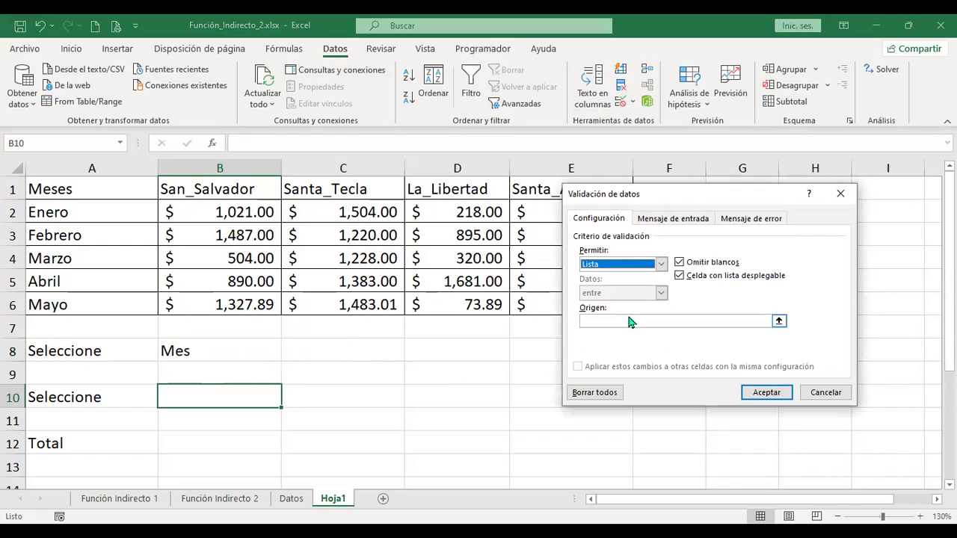
pyautogui.click(629, 320)
pyautogui.moveTo(613, 194); pyautogui.dragTo(612, 224)
pyautogui.click(236, 183)
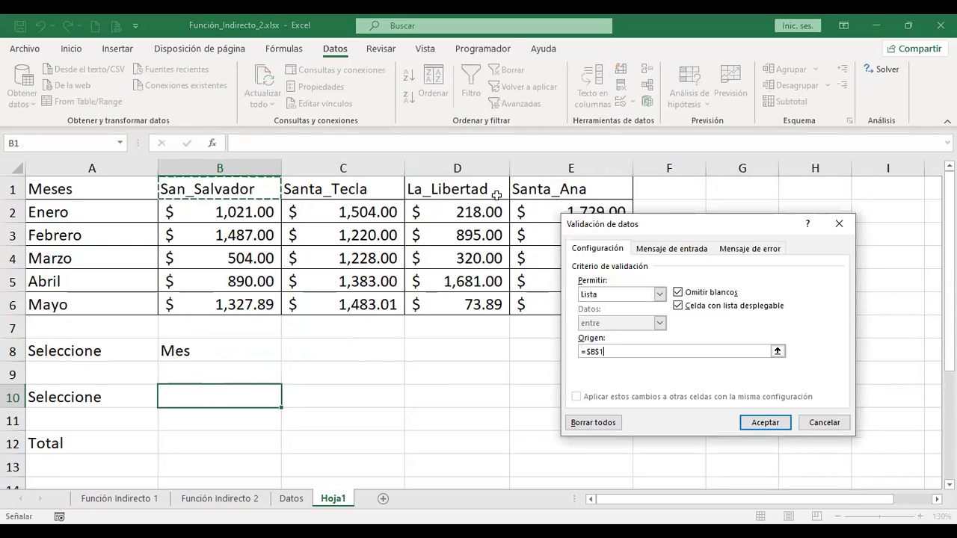
pyautogui.moveTo(372, 195); pyautogui.dragTo(523, 191)
pyautogui.click(758, 422)
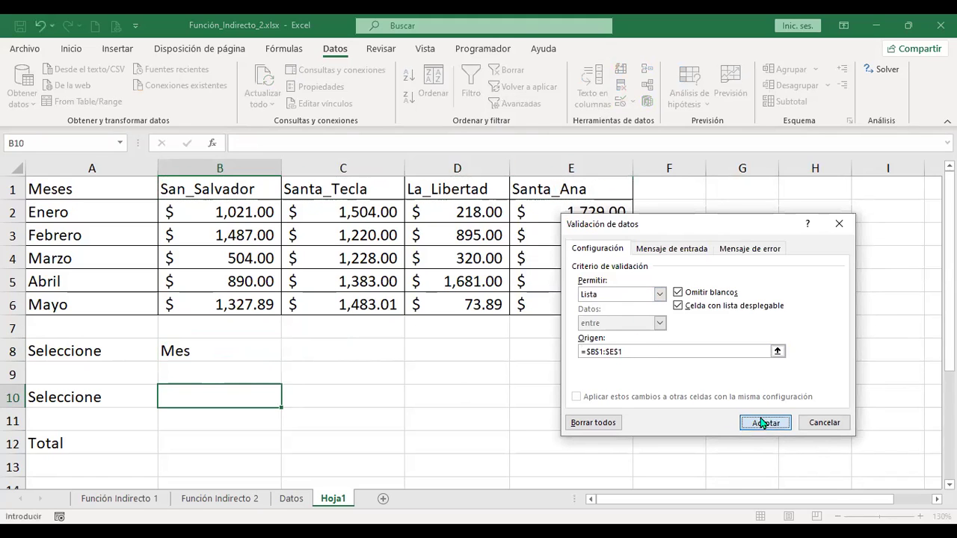
pyautogui.click(287, 403)
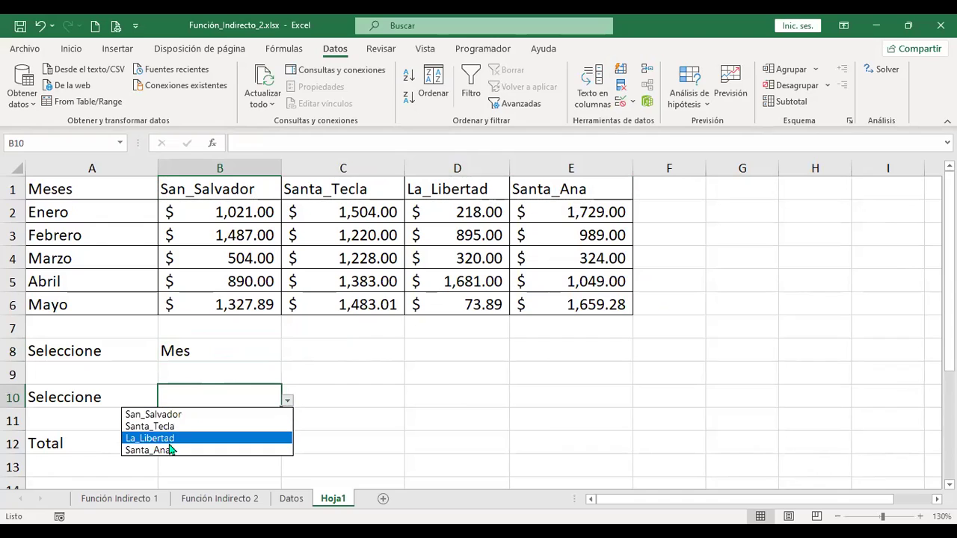
pyautogui.press('Escape')
# Step: Choose Febrero in B8 and Santa_Tecla in B10 from their drop-down lists
pyautogui.click(210, 347)
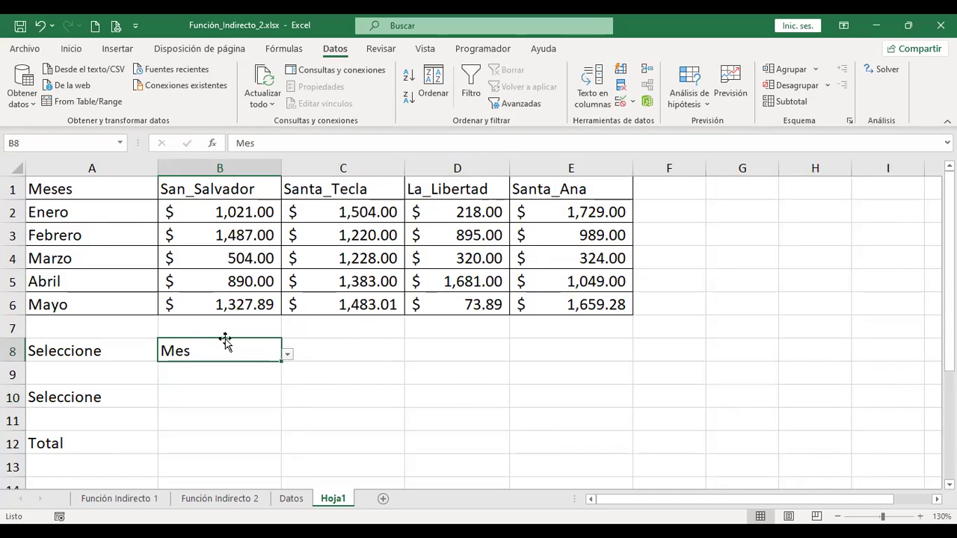
pyautogui.click(287, 355)
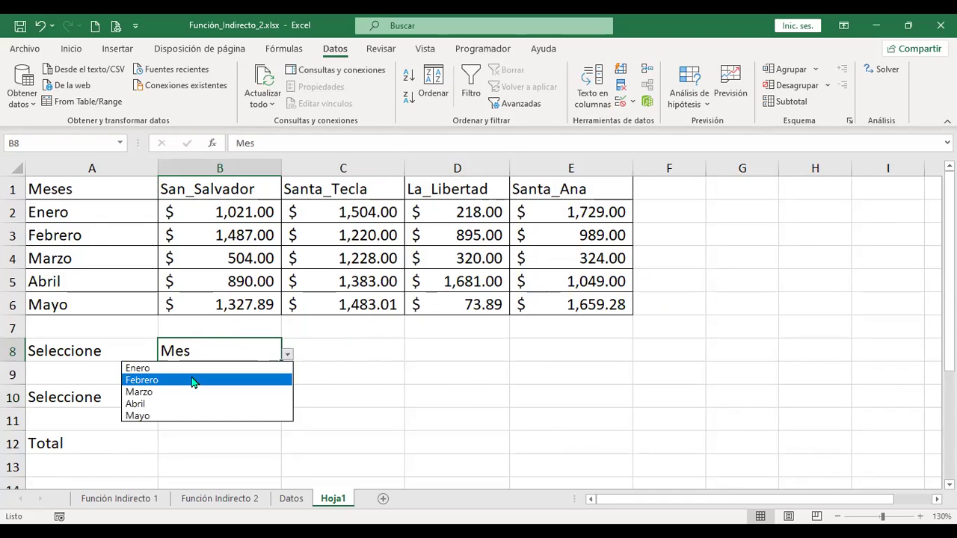
pyautogui.click(192, 381)
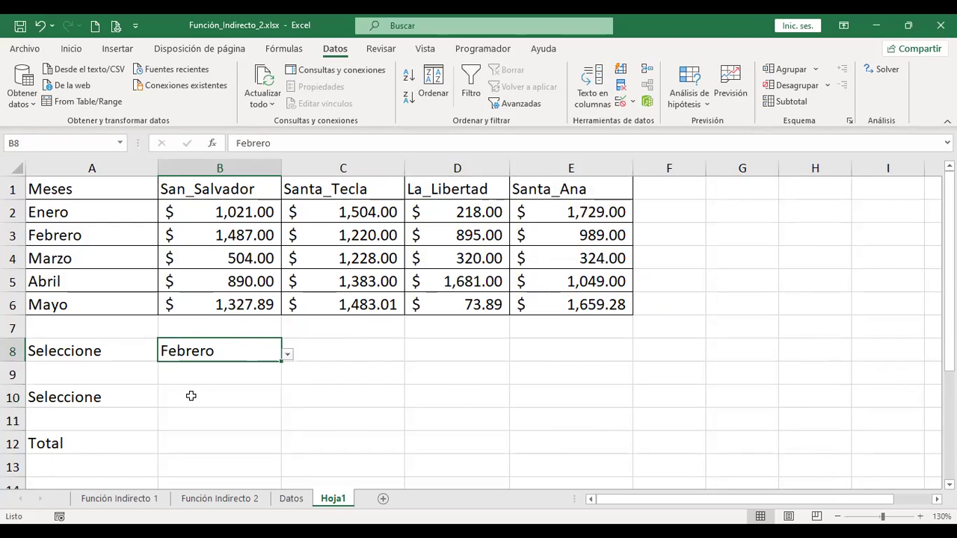
pyautogui.click(191, 396)
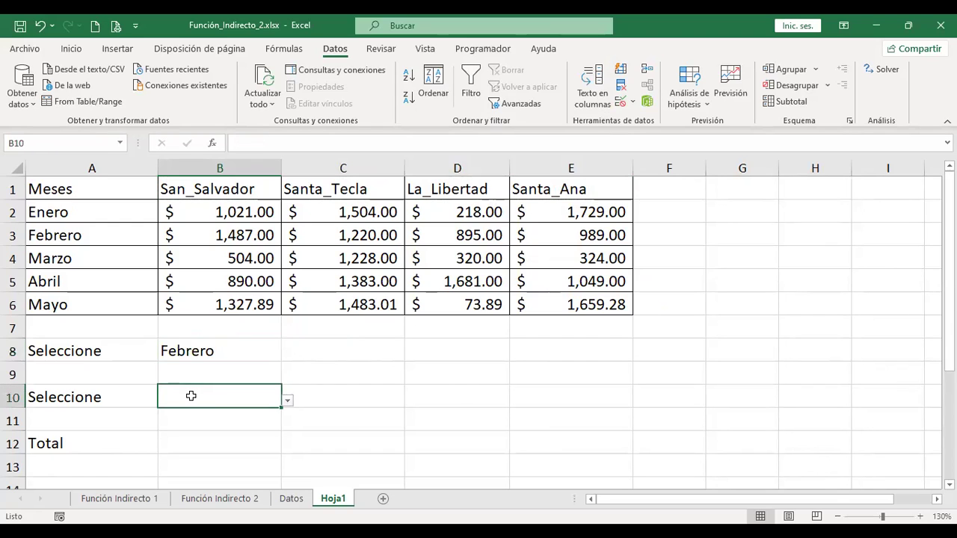
pyautogui.click(287, 402)
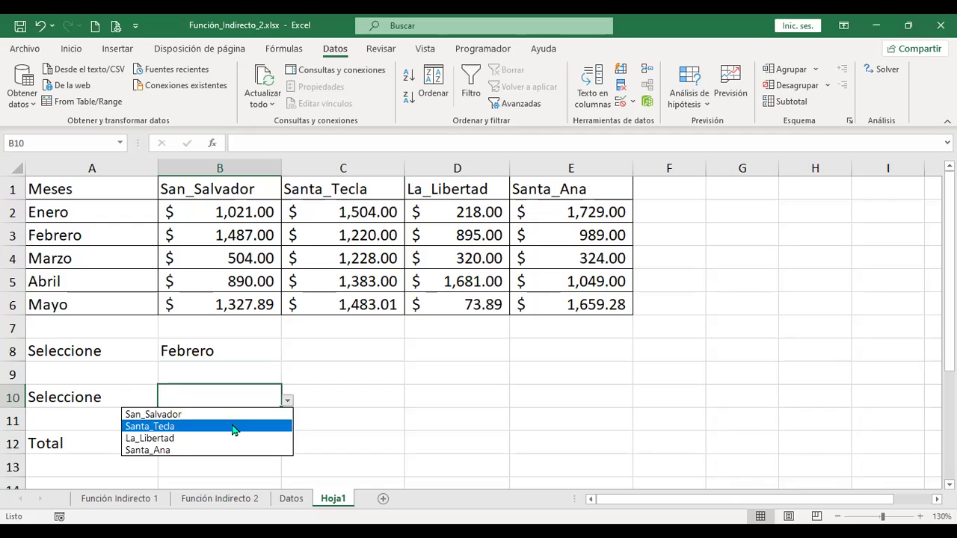
pyautogui.click(233, 424)
# Step: Enter the formula +INDIRECTO(B8) in the Total cell B12
pyautogui.click(195, 444)
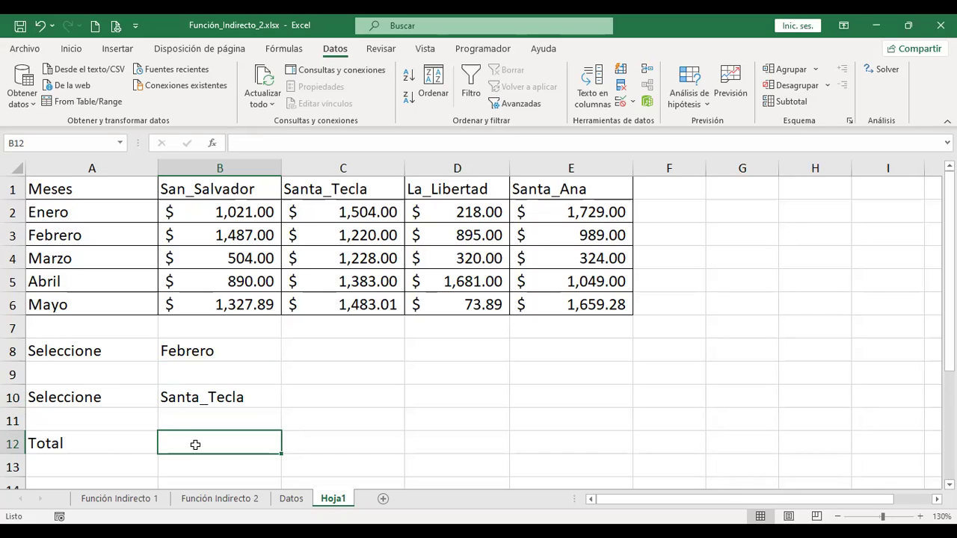
pyautogui.write('+')
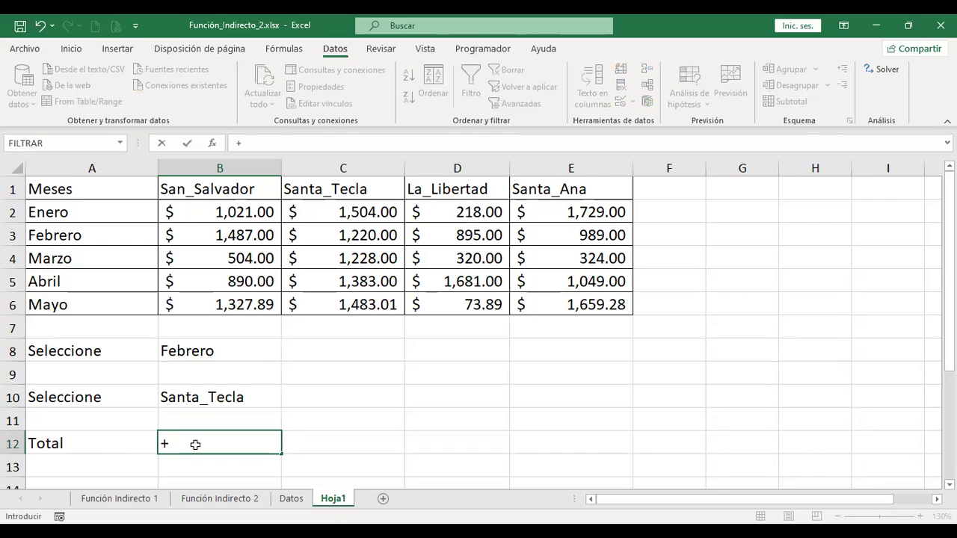
pyautogui.write('indi')
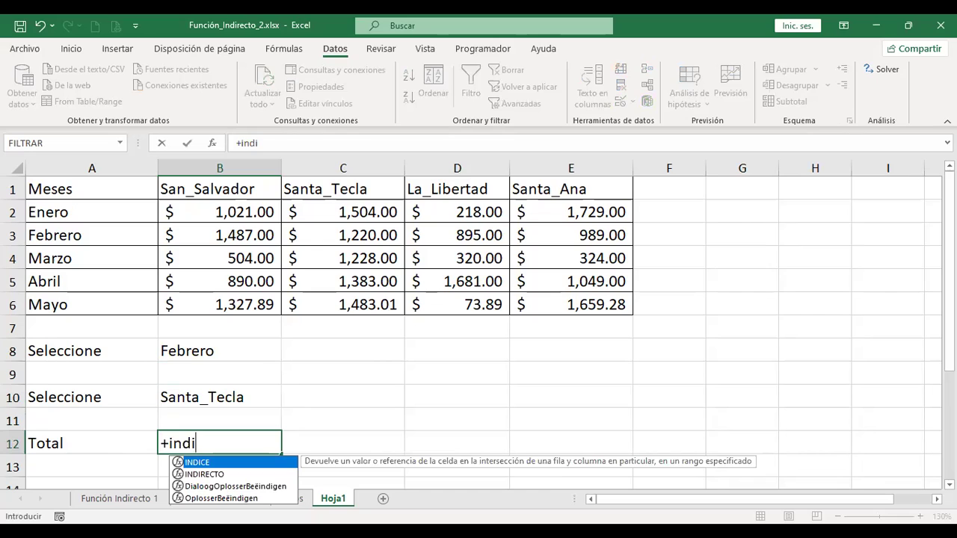
pyautogui.press('Down')
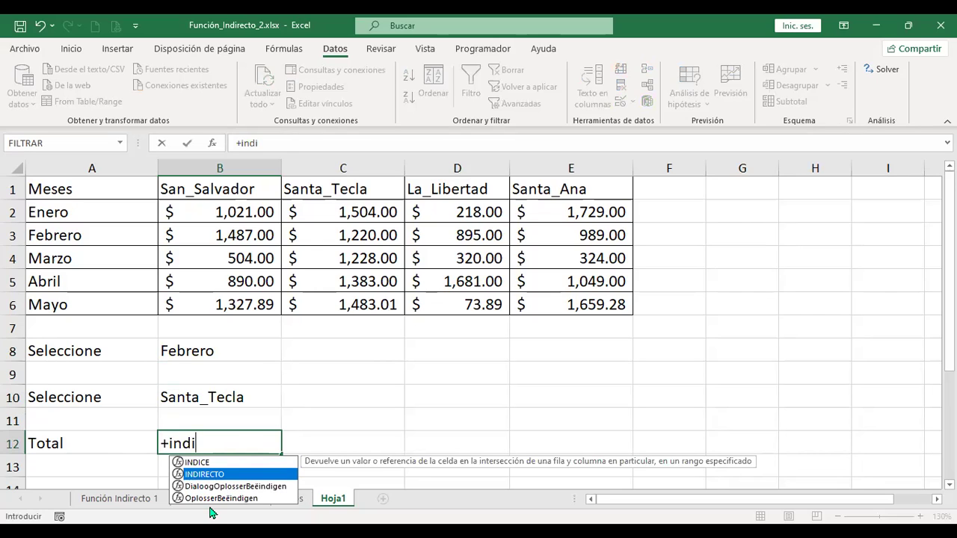
pyautogui.press('Tab')
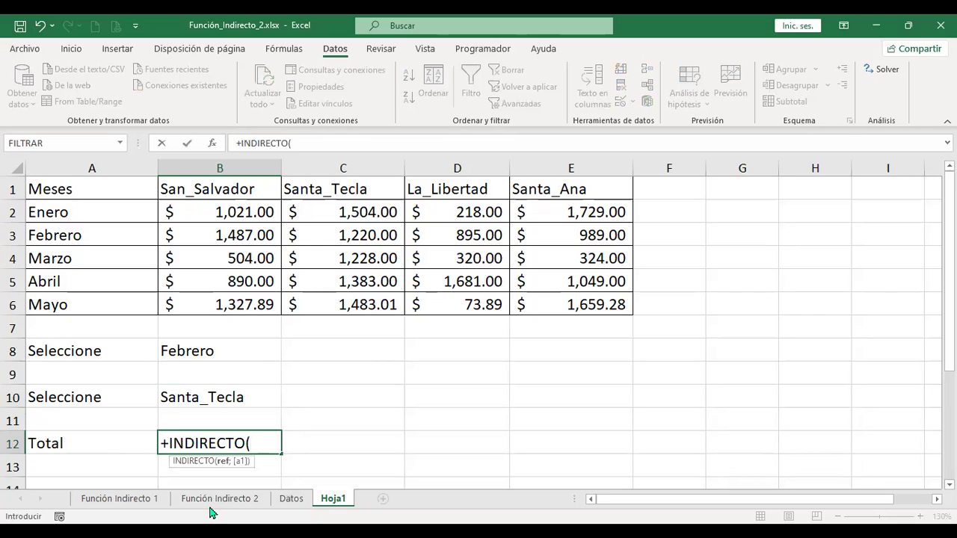
pyautogui.click(234, 350)
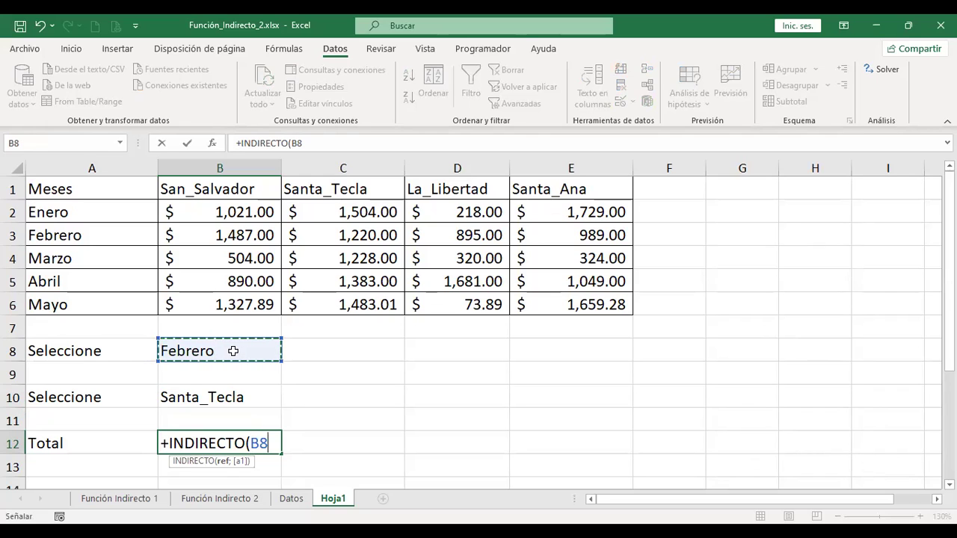
pyautogui.press('Return')
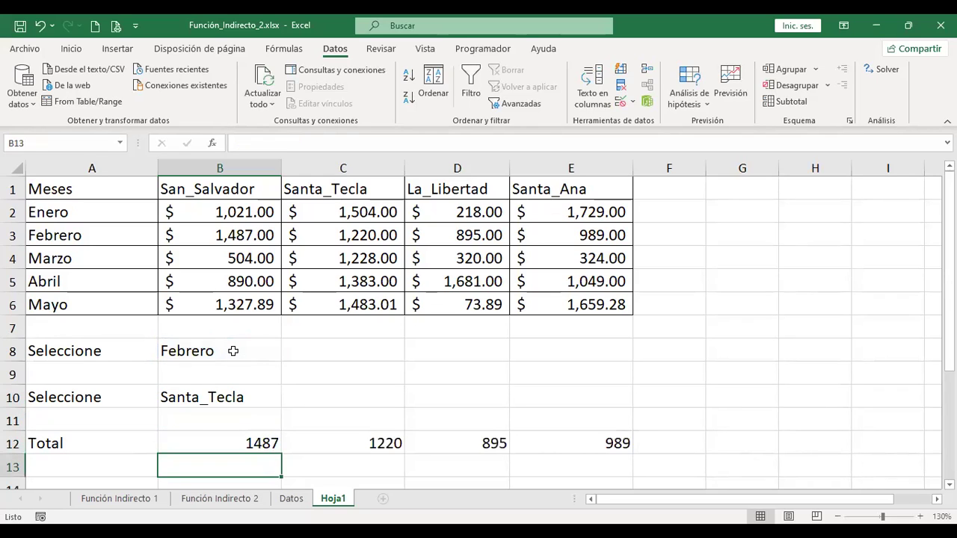
# Step: Compare the INDIRECTO results in row 12 with the named range Febrero in B3:E3
pyautogui.scroll(-1, 232, 353)
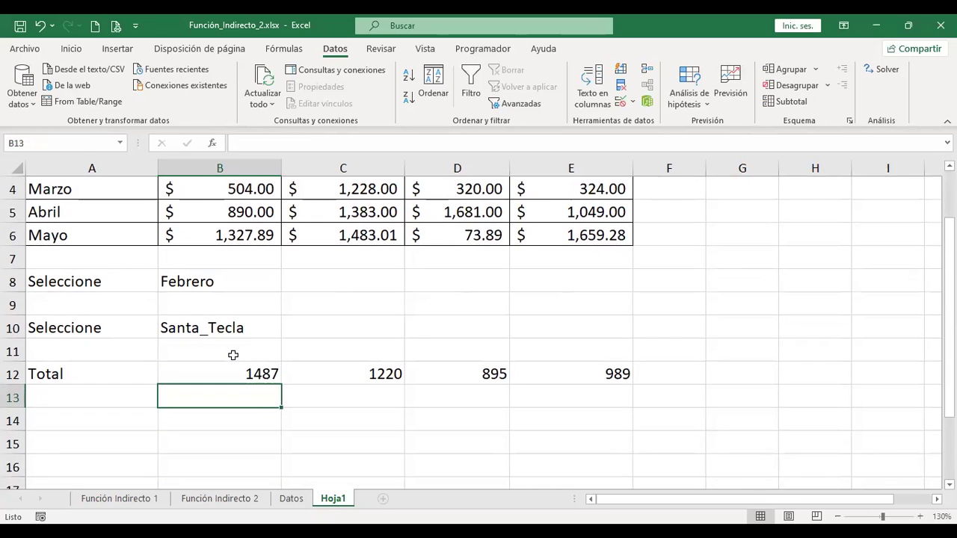
pyautogui.scroll(1, 234, 287)
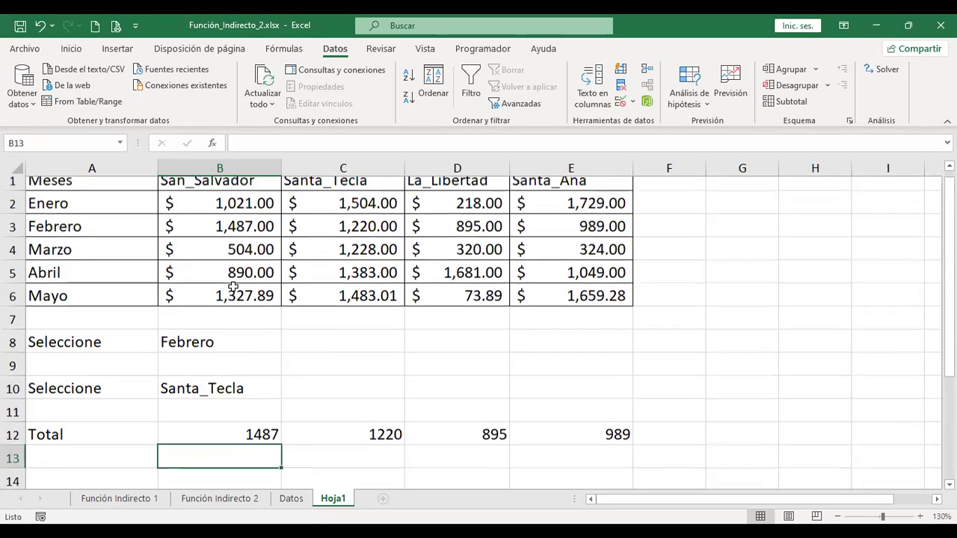
pyautogui.moveTo(230, 244); pyautogui.dragTo(613, 237)
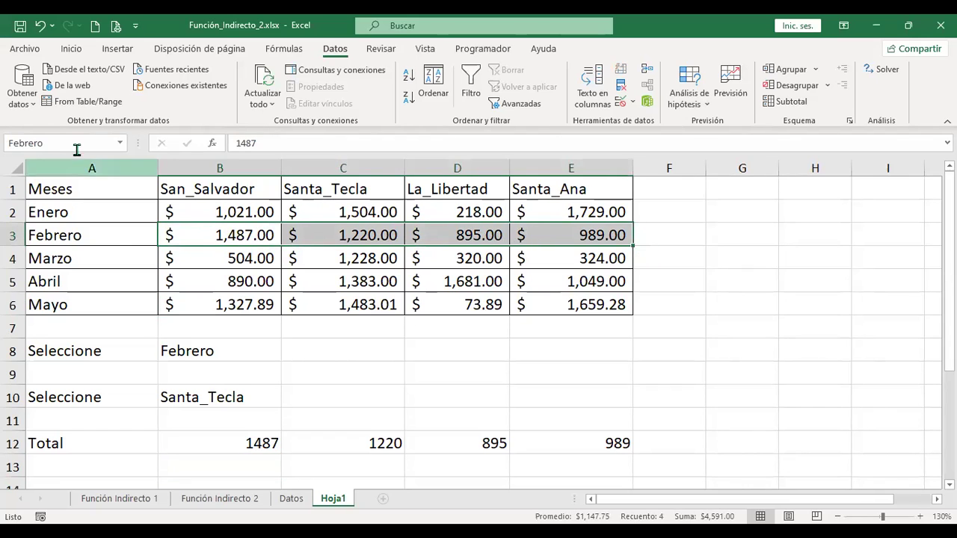
pyautogui.scroll(-1, 585, 359)
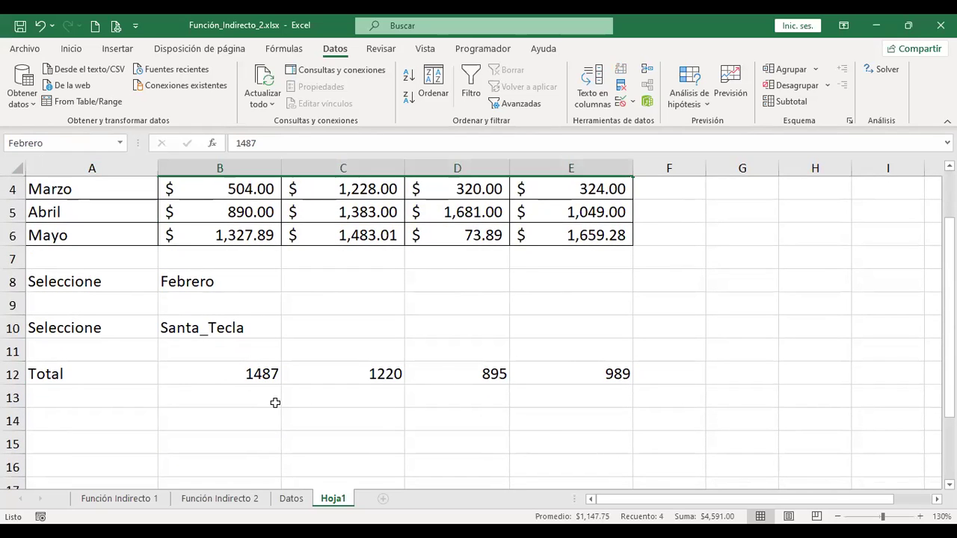
pyautogui.scroll(1, 267, 377)
pyautogui.scroll(1, 267, 377)
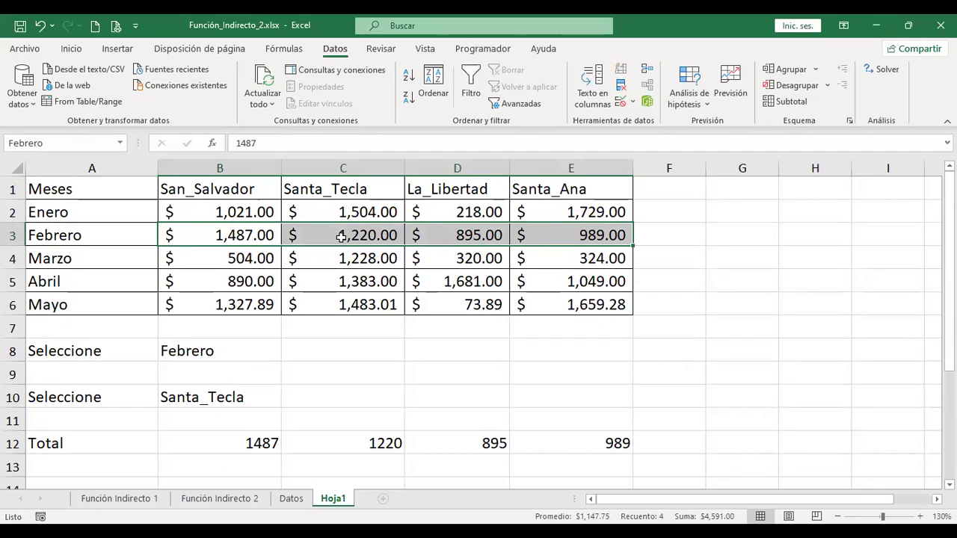
pyautogui.scroll(-1, 448, 353)
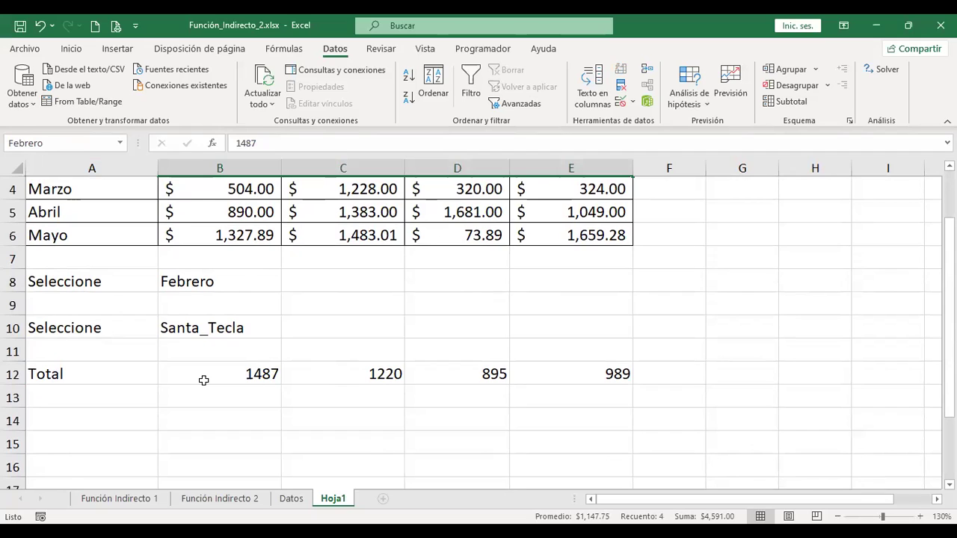
# Step: Clear the cells B12:F12 and return to B12
pyautogui.moveTo(200, 378); pyautogui.dragTo(695, 376)
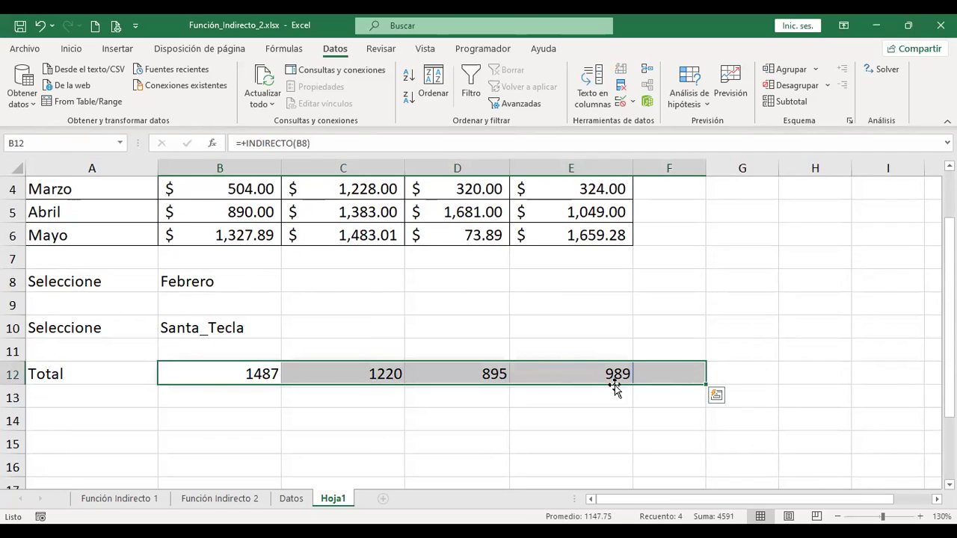
pyautogui.press('Delete')
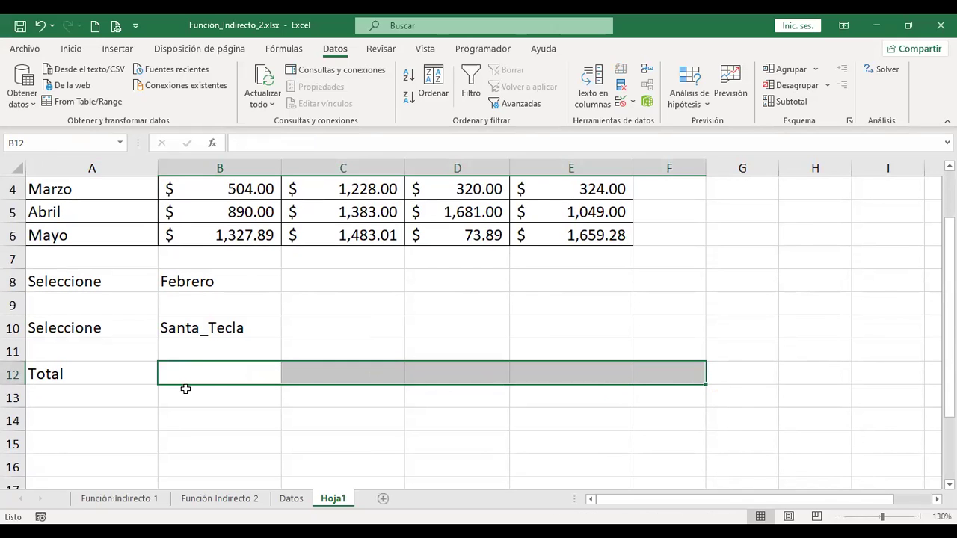
pyautogui.click(214, 378)
pyautogui.scroll(1, 254, 404)
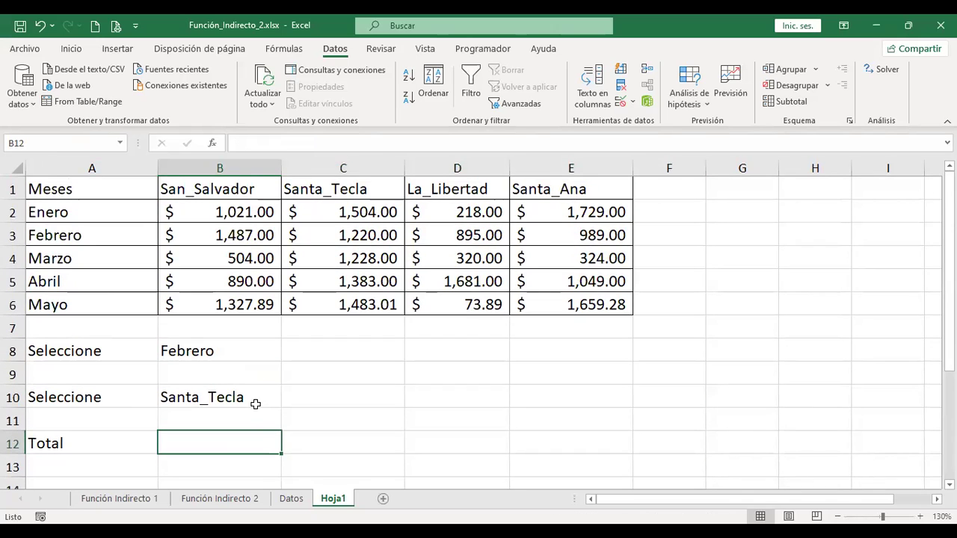
pyautogui.scroll(-1, 333, 386)
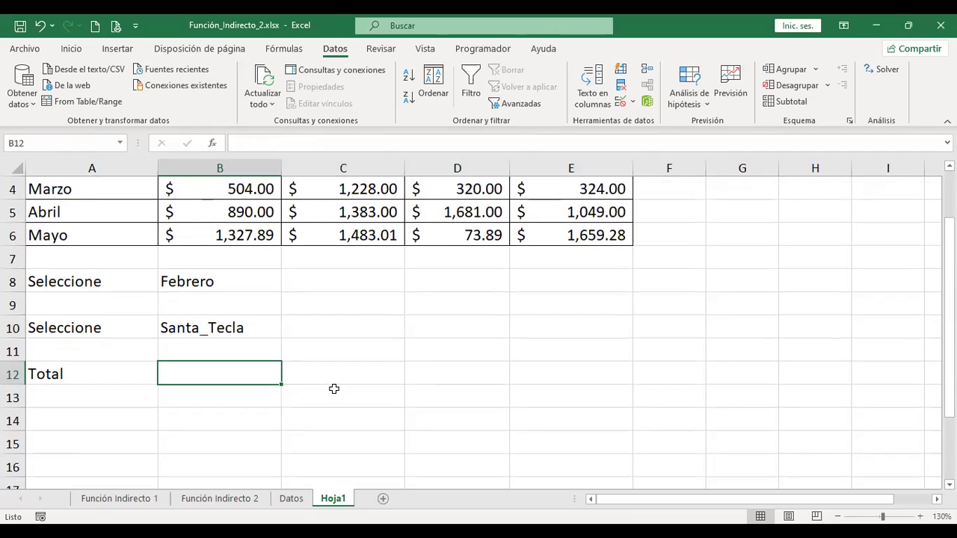
pyautogui.scroll(1, 334, 389)
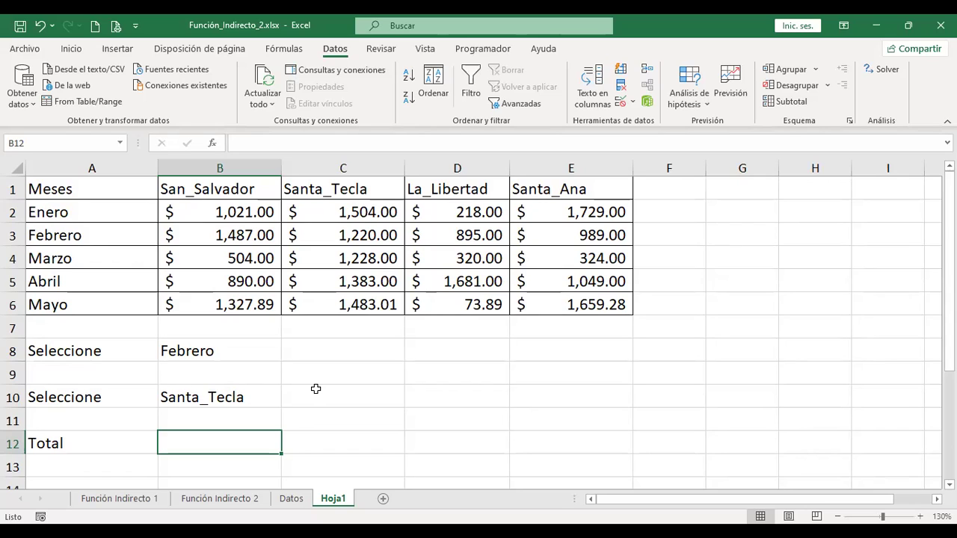
# Step: Try to combine both selections in B12 with the formula +INDIRECTO(B8)+INDIRECTO(B10)
pyautogui.write('+')
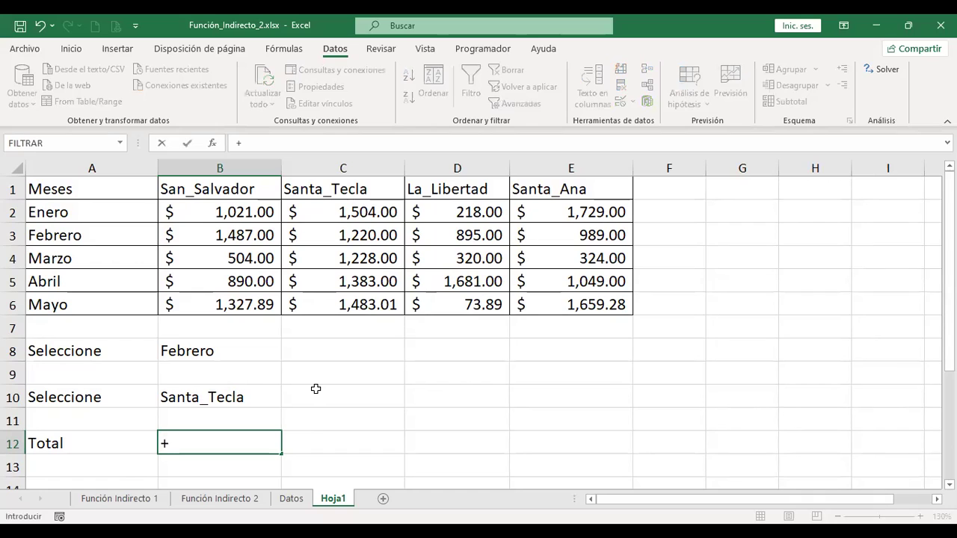
pyautogui.write('indire')
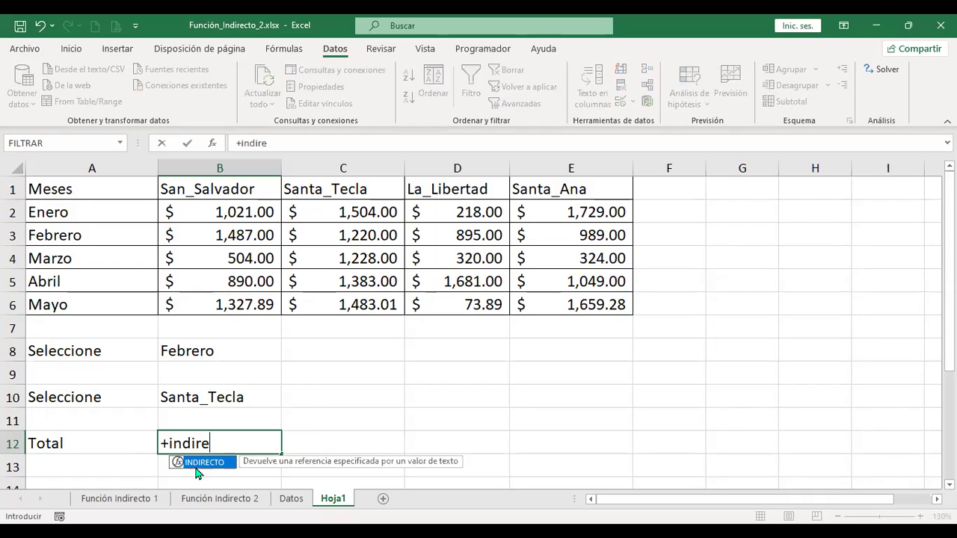
pyautogui.press('Tab')
pyautogui.scroll(-1, 406, 386)
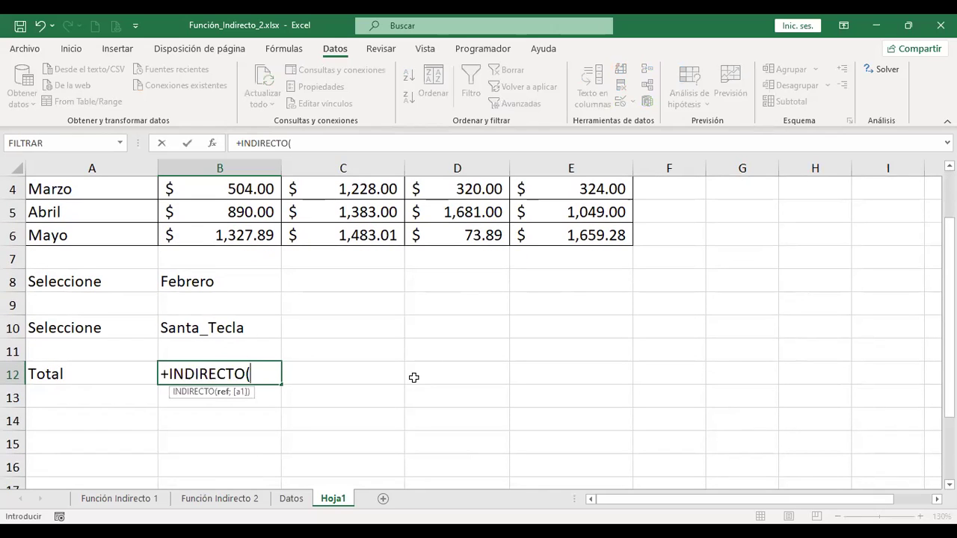
pyautogui.click(225, 280)
pyautogui.write(')')
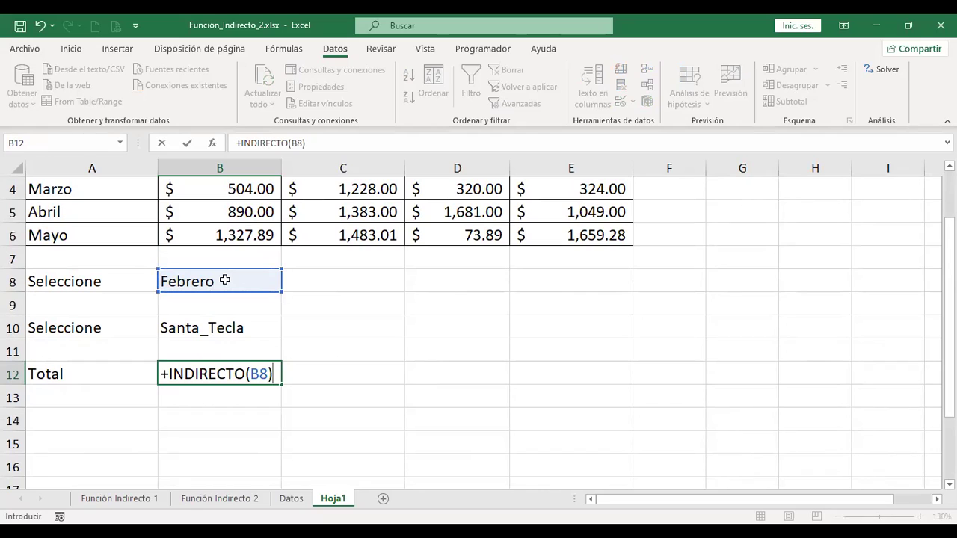
pyautogui.write('+indire')
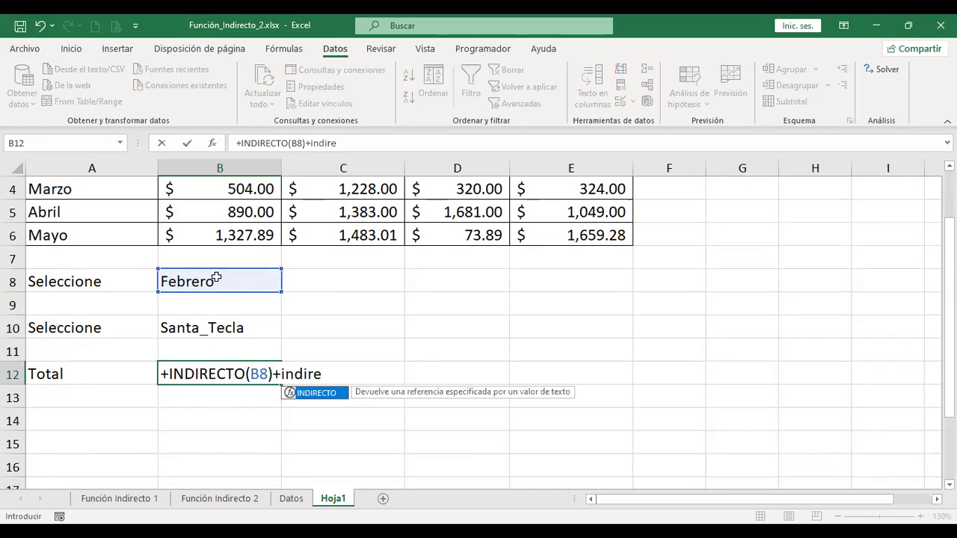
pyautogui.doubleClick(341, 394)
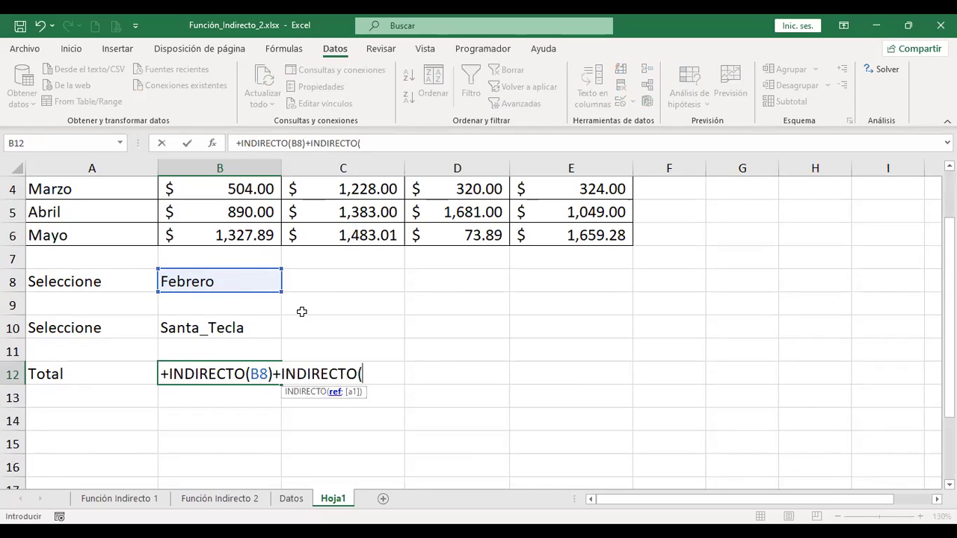
pyautogui.click(246, 327)
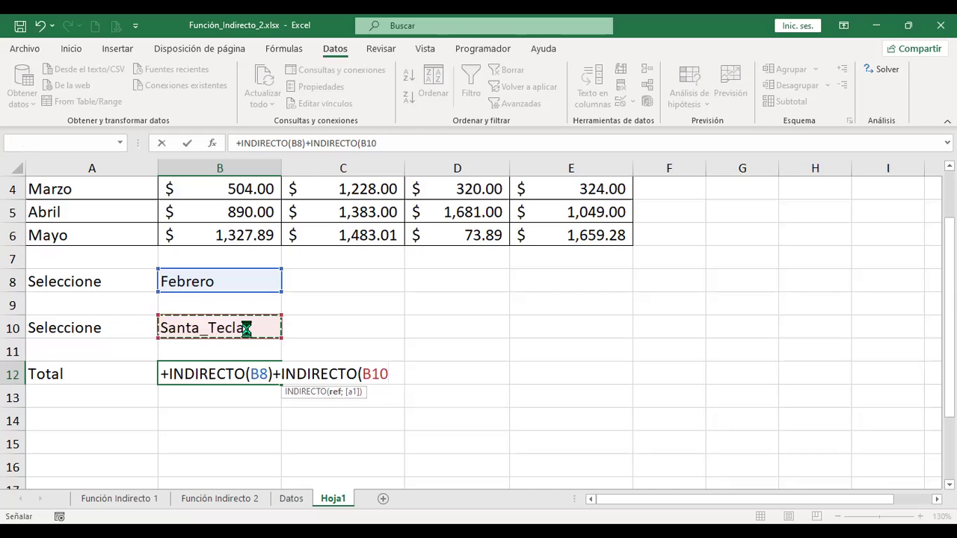
pyautogui.press('Return')
pyautogui.press('Return')
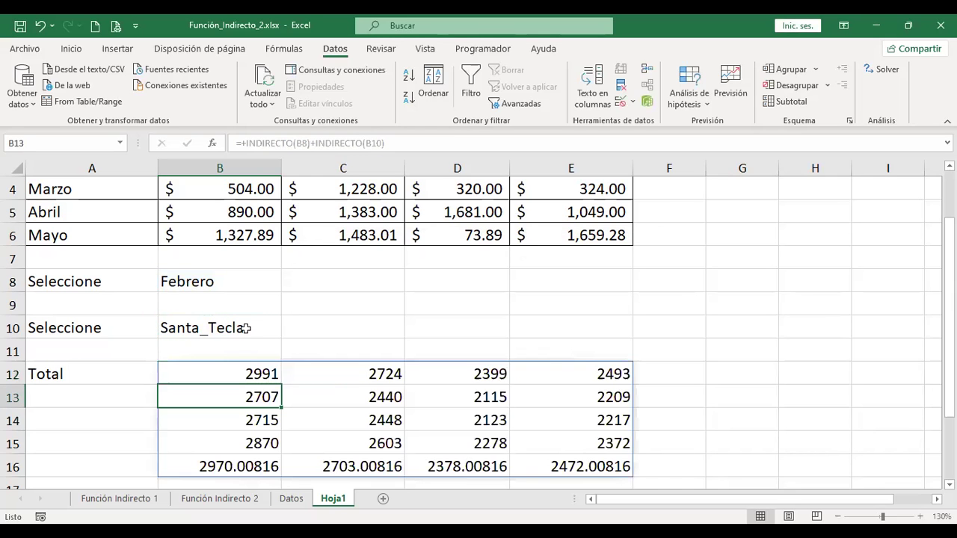
# Step: Review the combined formula's results below the Total row and undo its entry
pyautogui.scroll(-1, 261, 374)
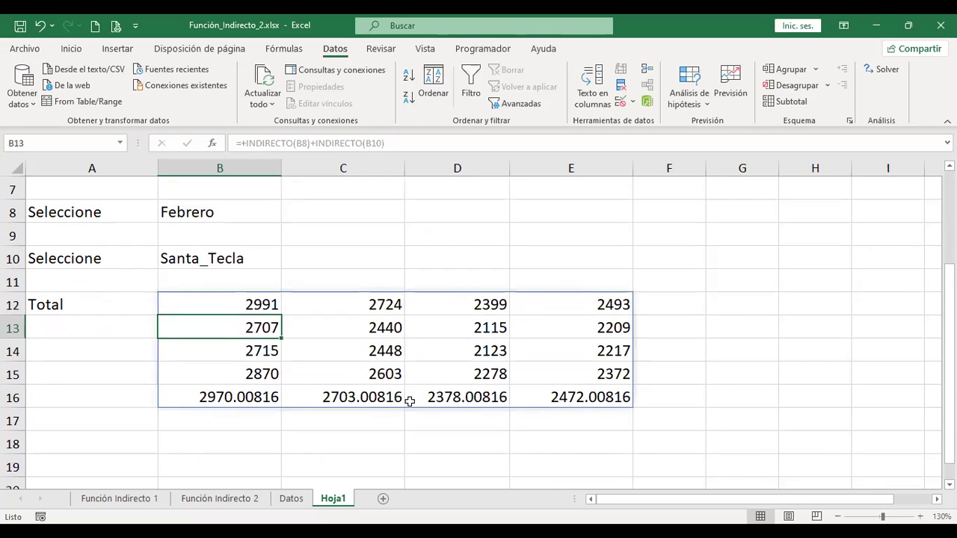
pyautogui.scroll(1, 410, 401)
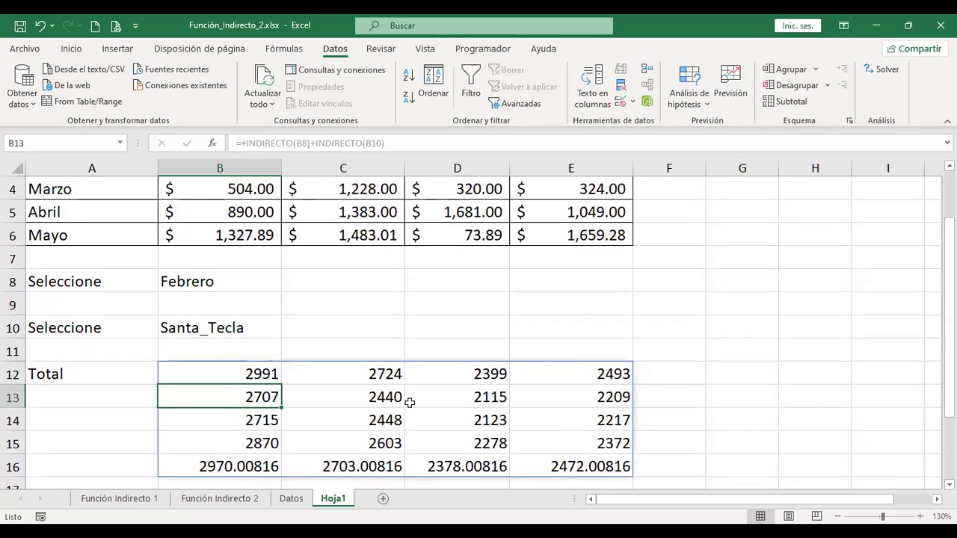
pyautogui.hotkey('ctrl', 'z')
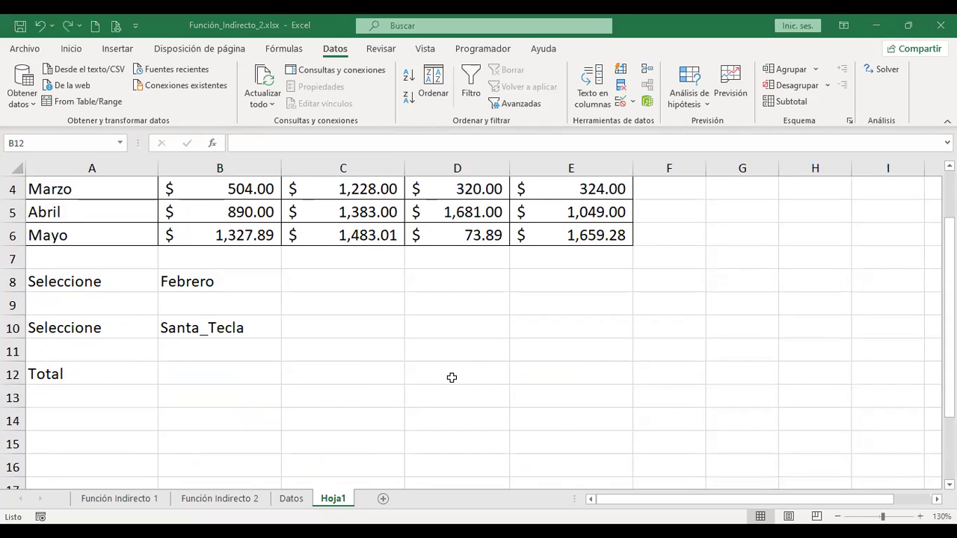
# Step: Check the Lista validation sources in Validación de datos and the months drop-down list, without changing settings or choosing an entry
pyautogui.hotkey('alt', 'd')
pyautogui.press('l')
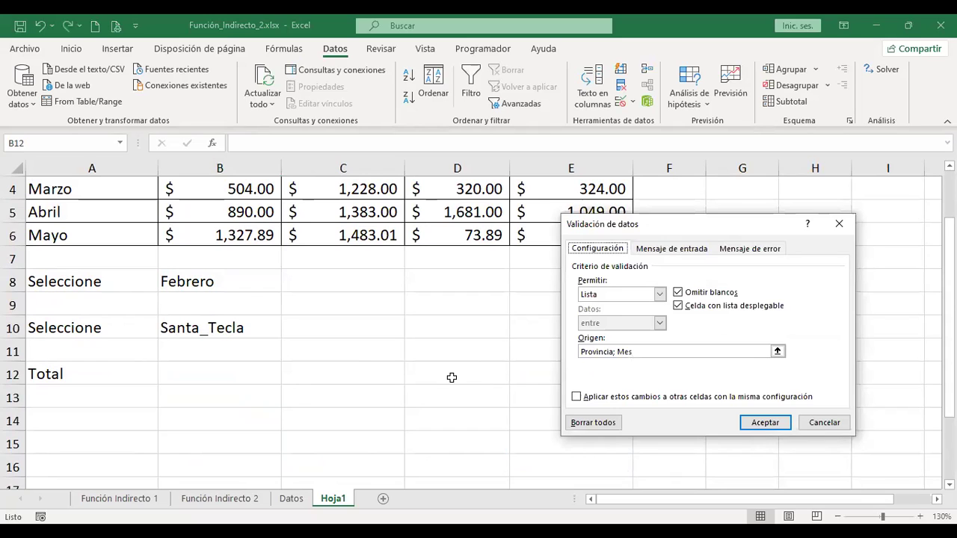
pyautogui.press('Escape')
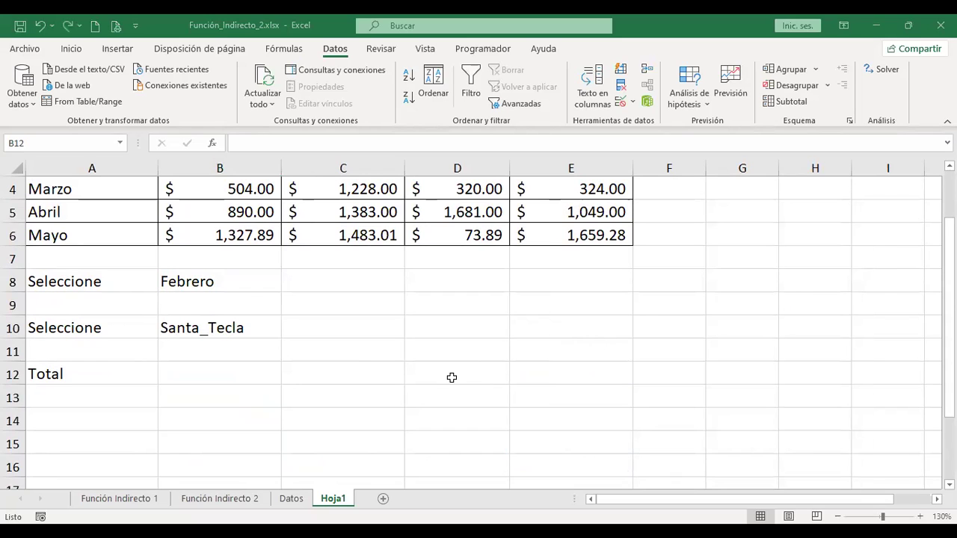
pyautogui.hotkey('alt', 'd')
pyautogui.press('l')
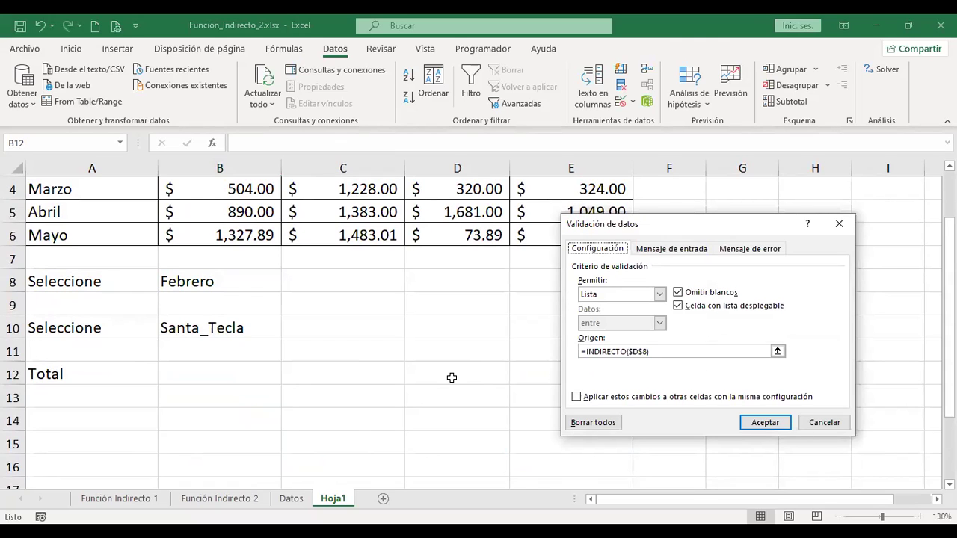
pyautogui.press('Escape')
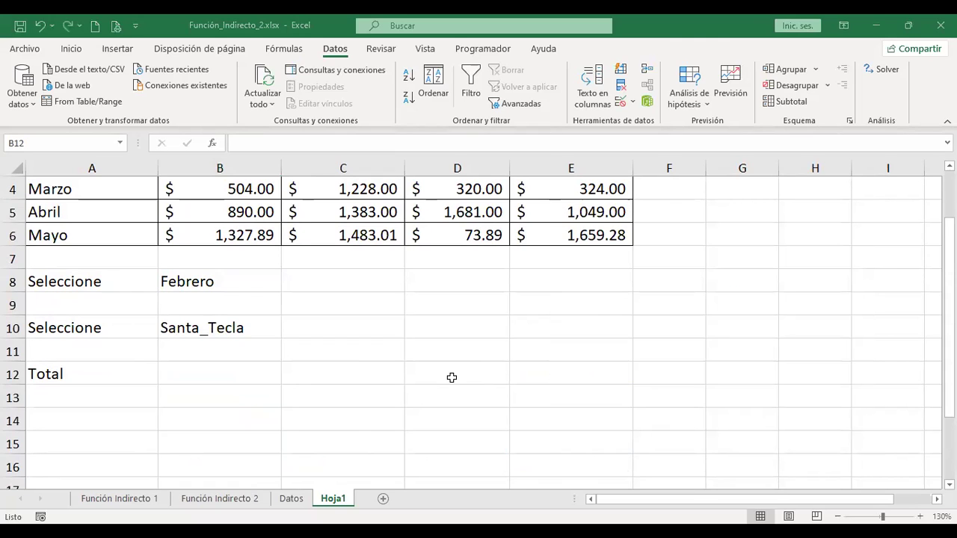
pyautogui.hotkey('alt', 'Down')
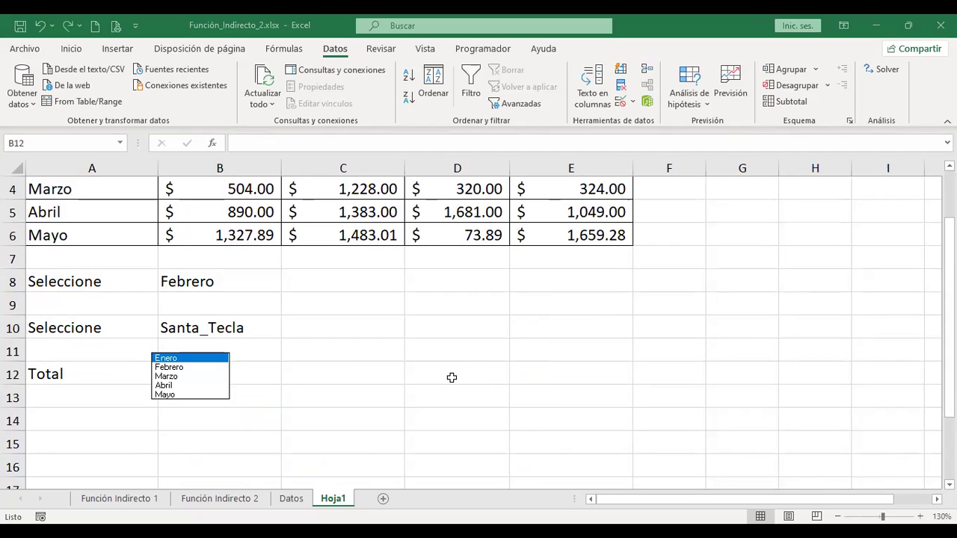
pyautogui.press('Escape')
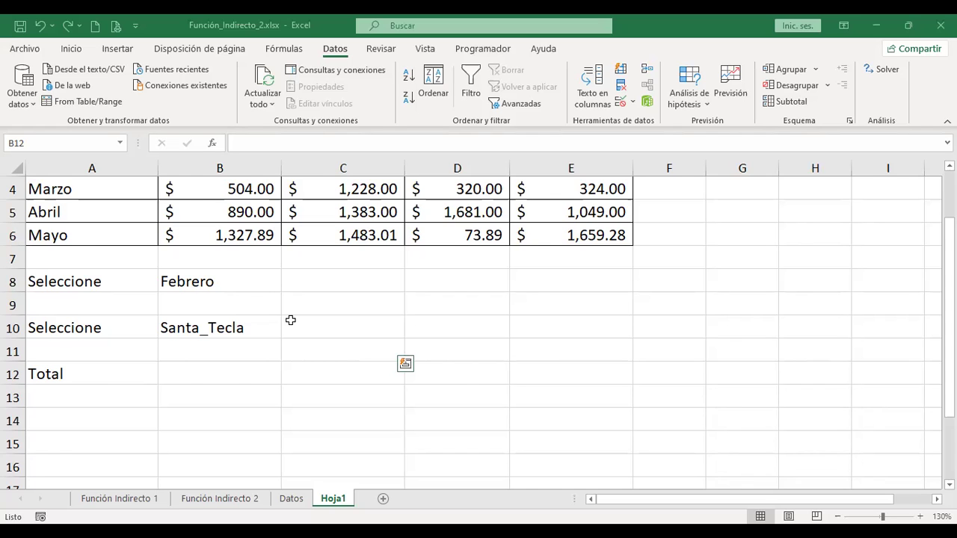
# Step: Define the name Ciudad for the city headings in B1:E1
pyautogui.scroll(1, 291, 320)
pyautogui.moveTo(223, 187); pyautogui.dragTo(583, 190)
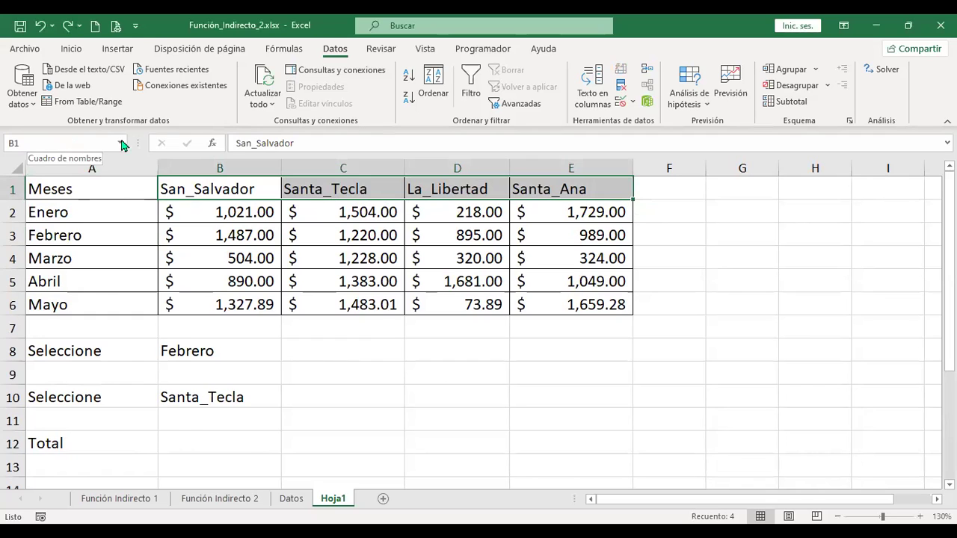
pyautogui.click(284, 48)
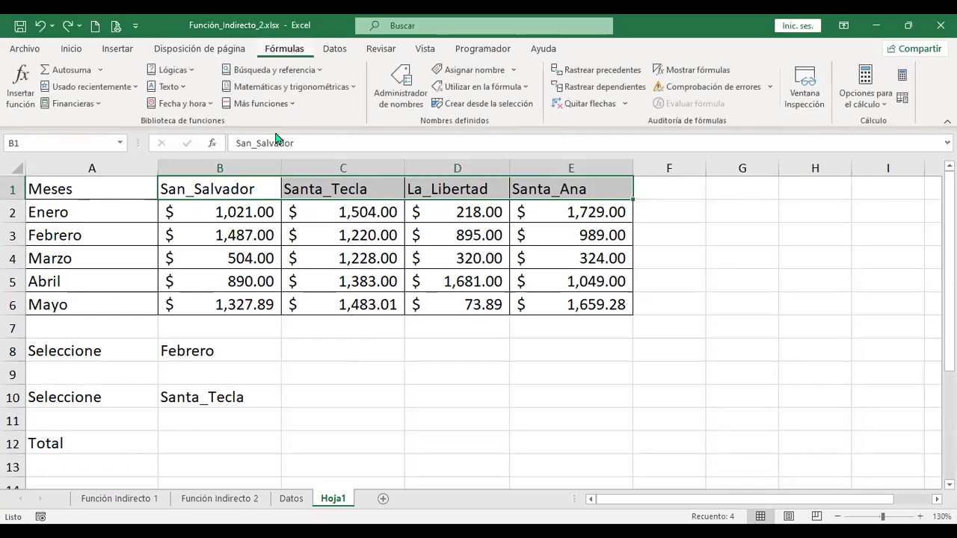
pyautogui.click(43, 143)
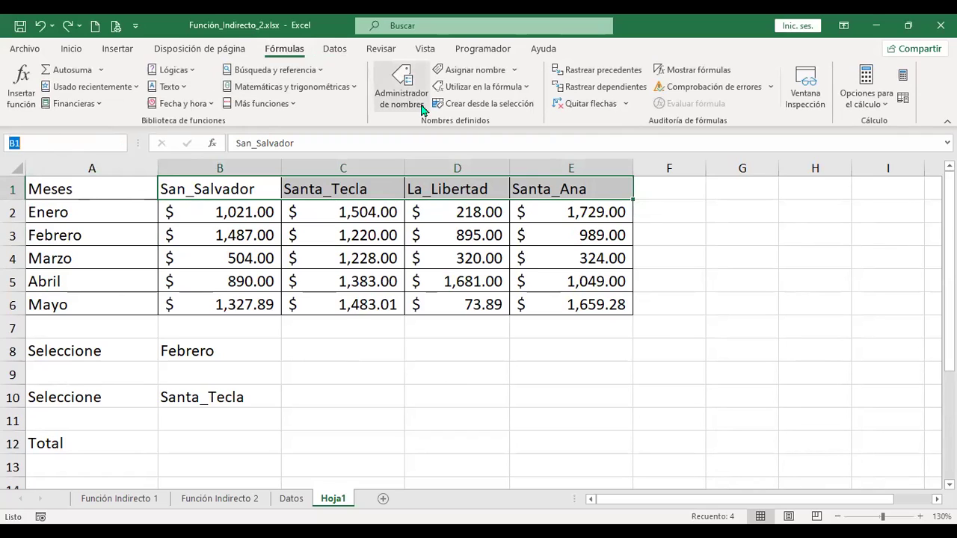
pyautogui.write('Ciudad')
pyautogui.press('Return')
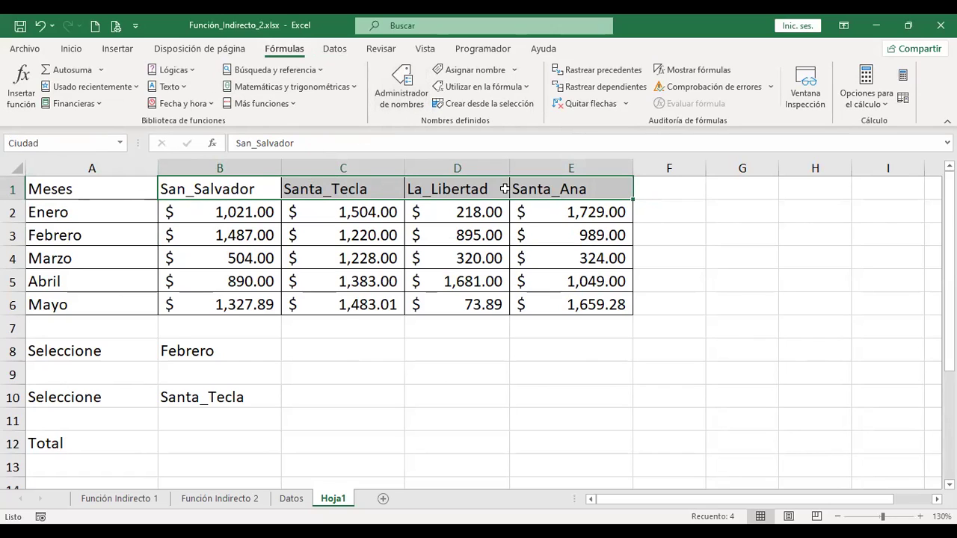
# Step: Define the name mes for the month cells A2:A6 and recheck both named ranges
pyautogui.moveTo(75, 213); pyautogui.dragTo(87, 299)
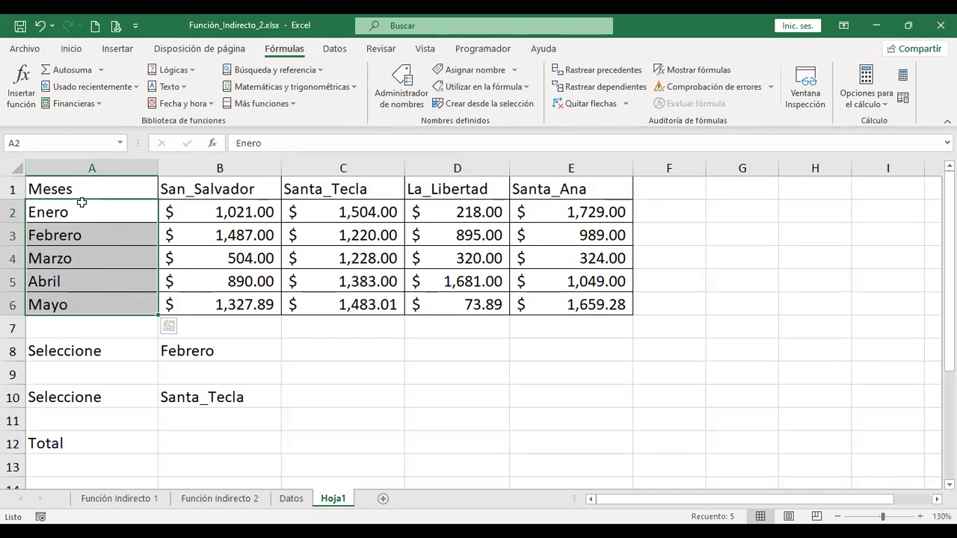
pyautogui.click(57, 142)
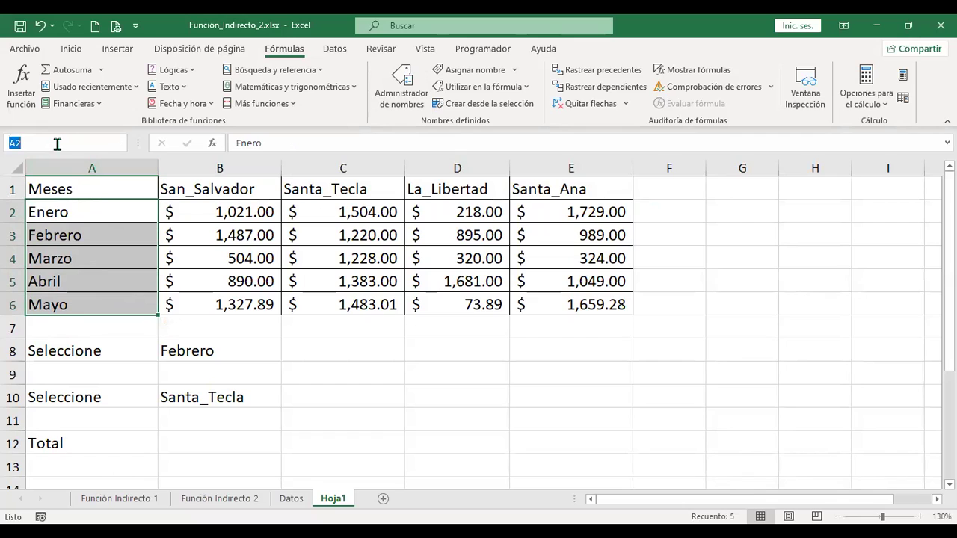
pyautogui.write('mes')
pyautogui.press('Return')
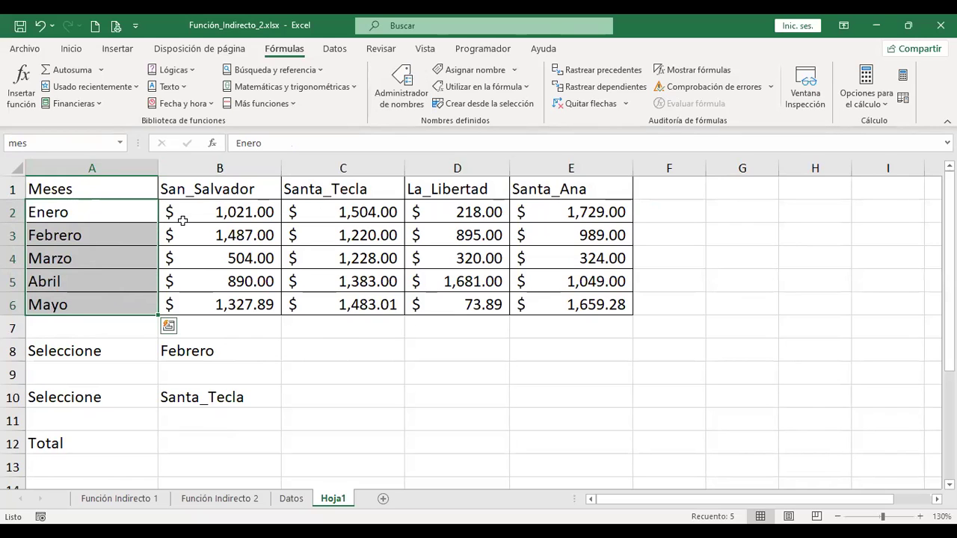
pyautogui.moveTo(195, 193); pyautogui.dragTo(531, 196)
pyautogui.moveTo(94, 213); pyautogui.dragTo(92, 311)
# Step: Change the source of the Lista validation in B8 to Mes;Ciudad
pyautogui.click(223, 351)
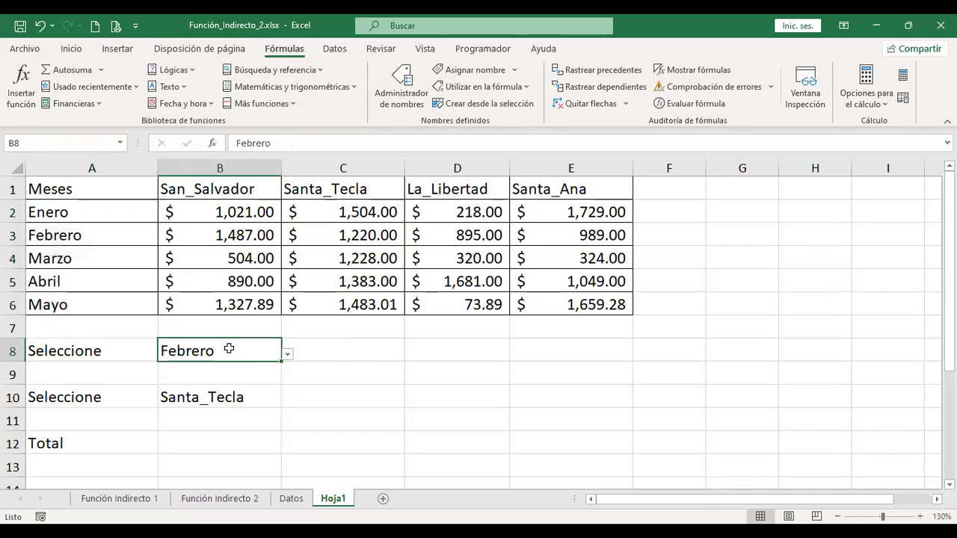
pyautogui.click(287, 354)
pyautogui.press('Escape')
pyautogui.click(335, 49)
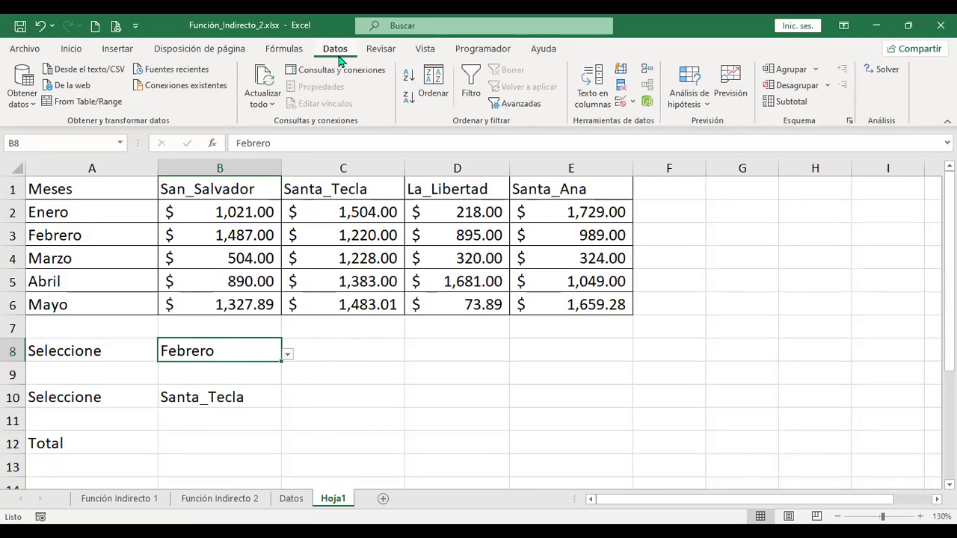
pyautogui.click(621, 102)
pyautogui.click(644, 352)
pyautogui.moveTo(658, 352); pyautogui.dragTo(566, 350)
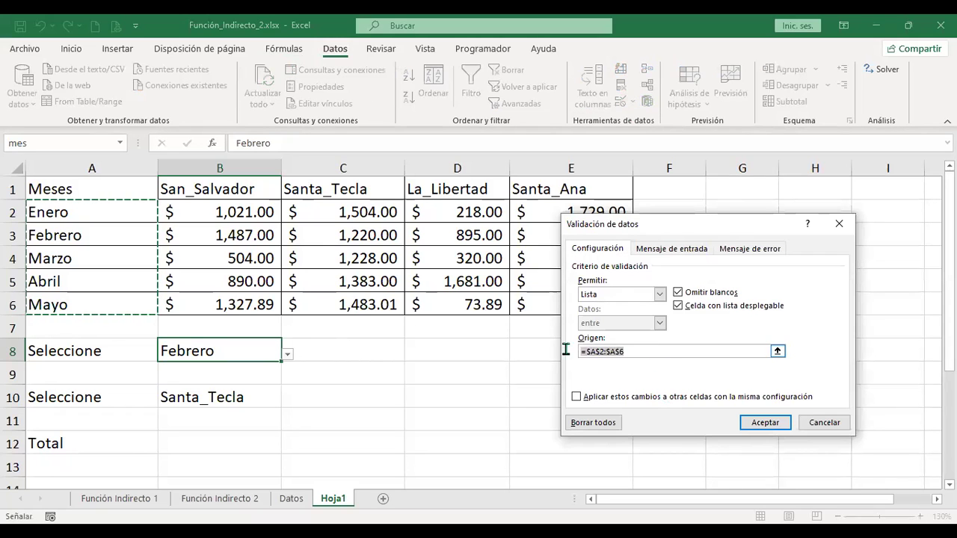
pyautogui.write('M')
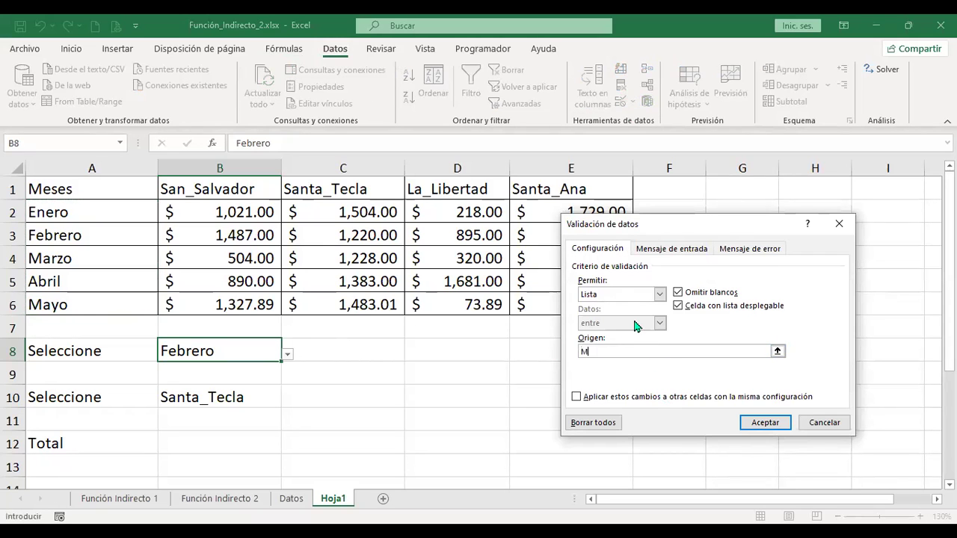
pyautogui.write('es;Ciudad')
pyautogui.click(759, 432)
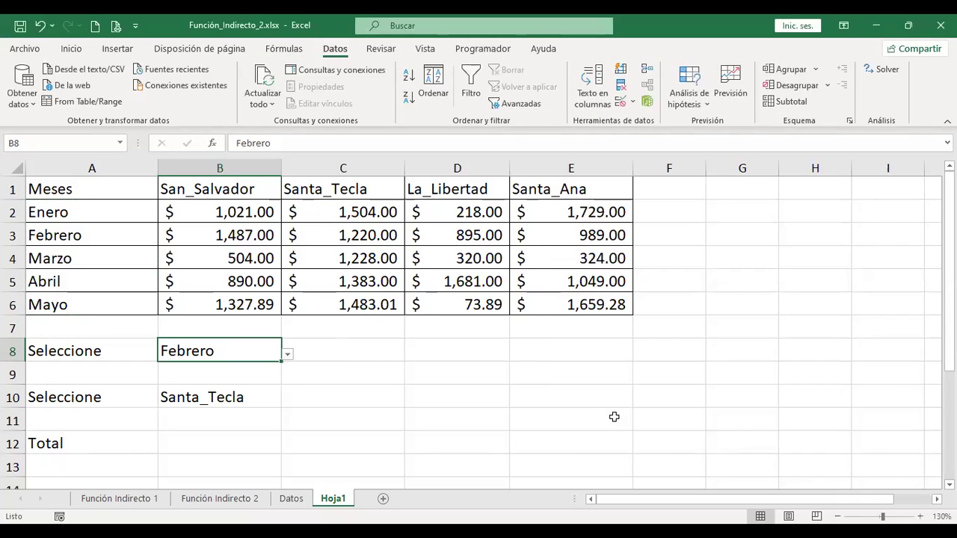
# Step: Choose Ciudad from the drop-down list in B8
pyautogui.click(350, 383)
pyautogui.click(251, 350)
pyautogui.click(286, 355)
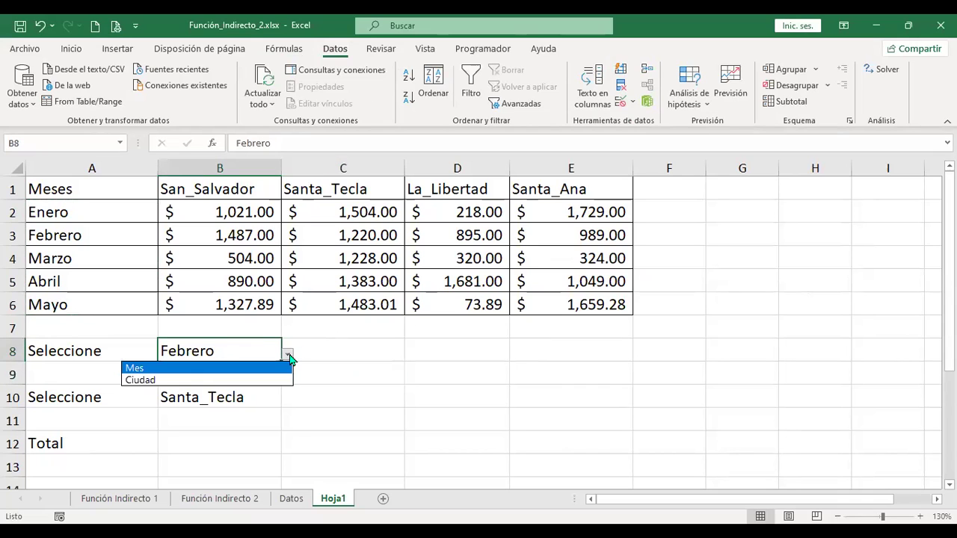
pyautogui.click(196, 378)
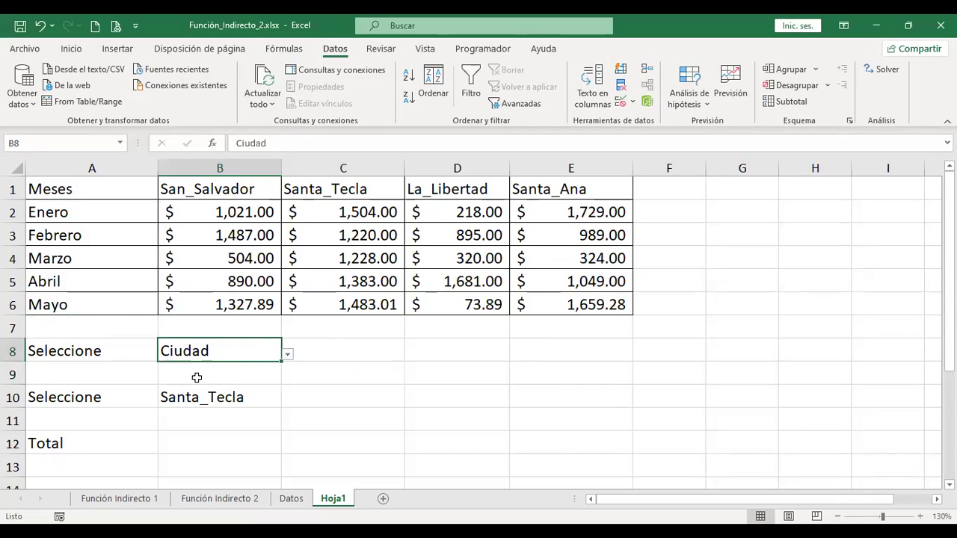
# Step: Set the source of the Lista validation in B10 to =indirecto($B$8)
pyautogui.click(250, 399)
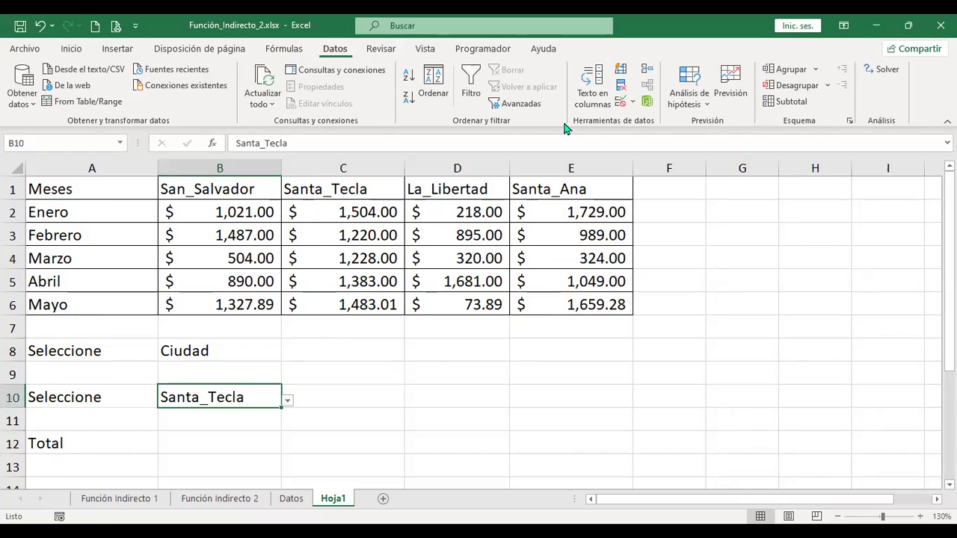
pyautogui.click(622, 101)
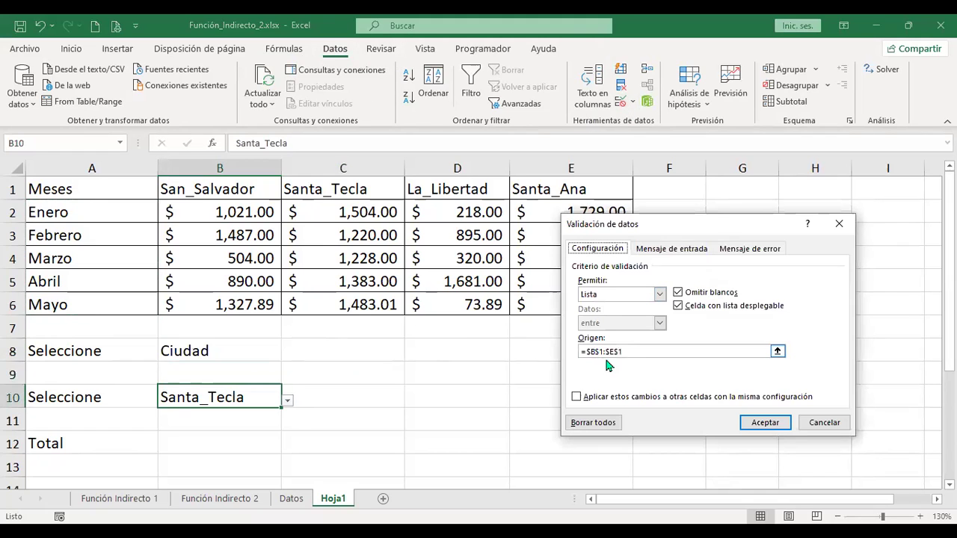
pyautogui.click(643, 351)
pyautogui.press('BackSpace')
pyautogui.press('BackSpace')
pyautogui.press('BackSpace')
pyautogui.press('BackSpace')
pyautogui.press('BackSpace')
pyautogui.press('BackSpace')
pyautogui.press('BackSpace')
pyautogui.press('BackSpace')
pyautogui.press('BackSpace')
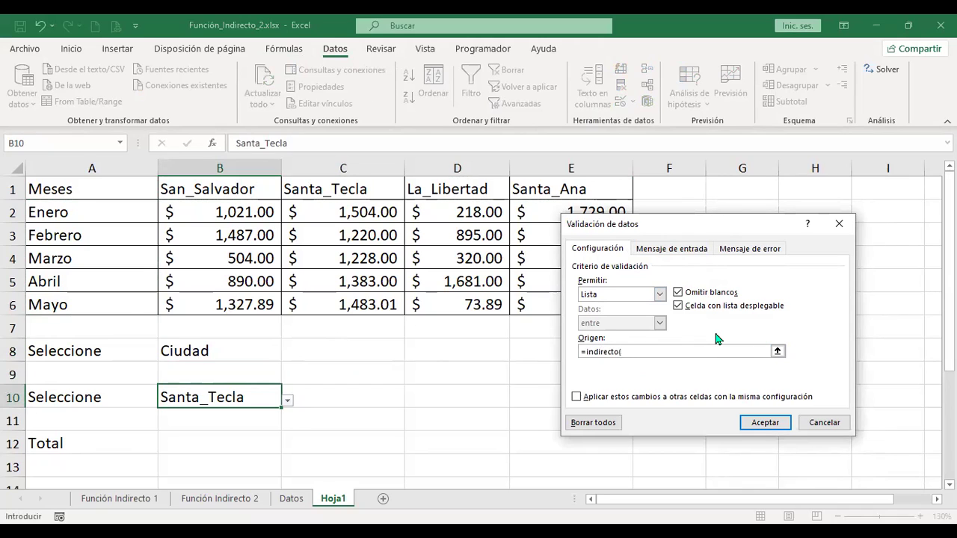
pyautogui.click(232, 347)
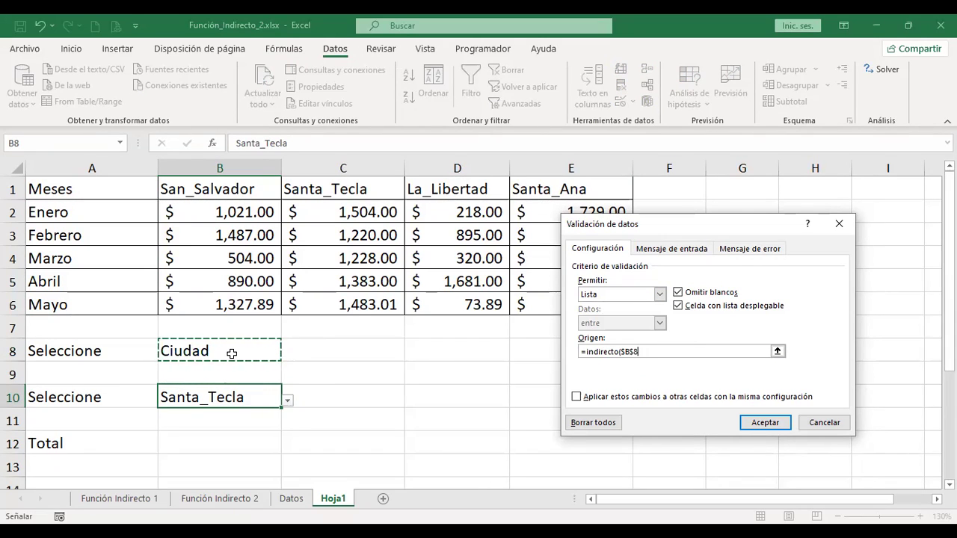
pyautogui.write(')')
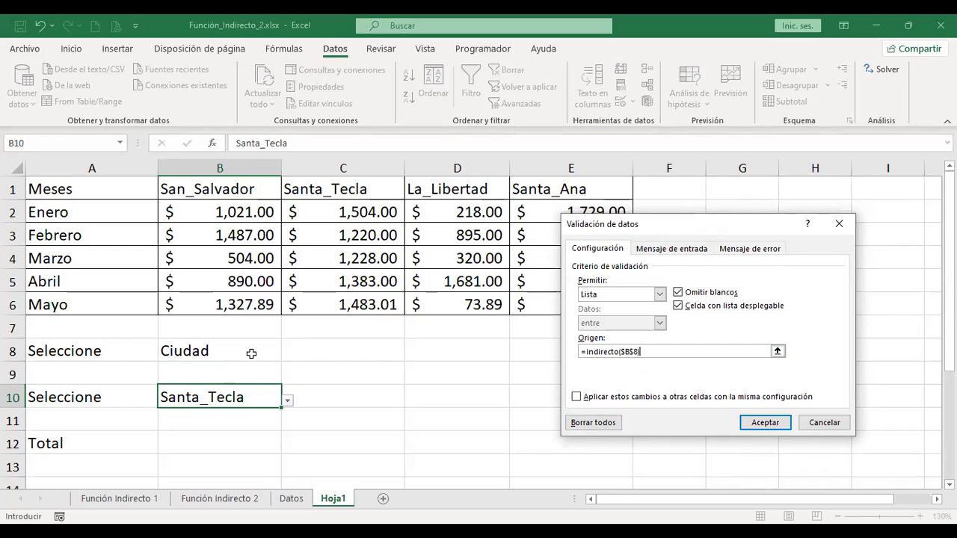
pyautogui.click(766, 427)
pyautogui.click(303, 357)
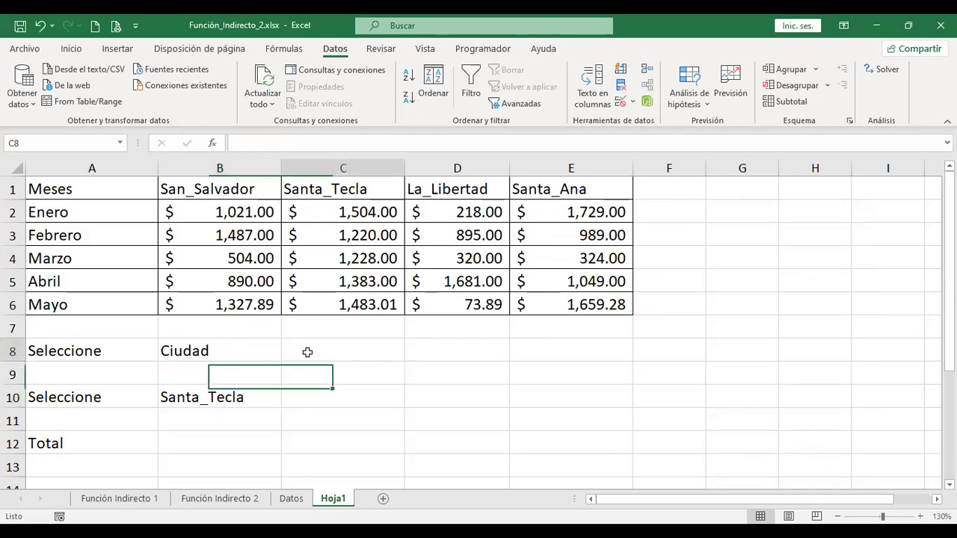
# Step: Choose Mes in B8 and check the entries offered by the dependent list in B10
pyautogui.click(241, 349)
pyautogui.click(287, 355)
pyautogui.click(212, 370)
pyautogui.click(242, 394)
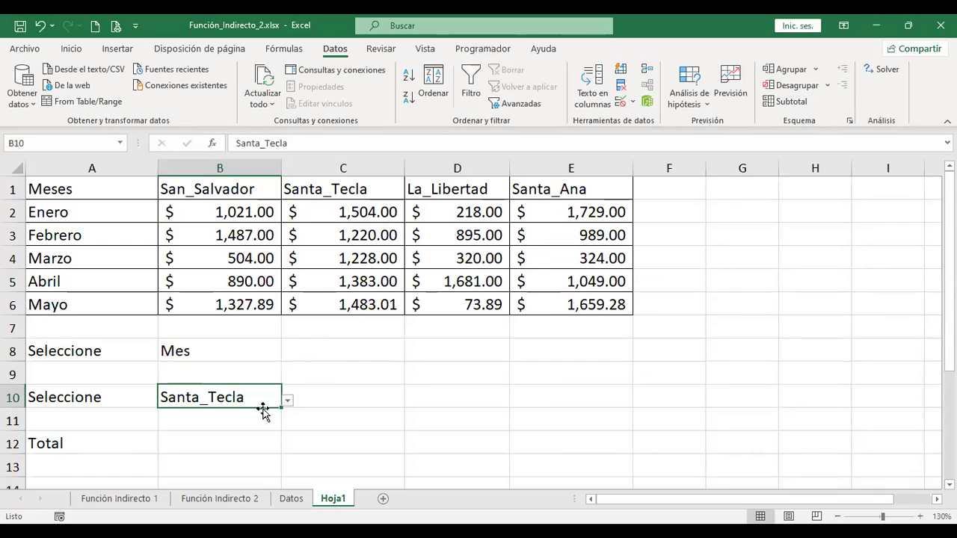
pyautogui.click(285, 402)
pyautogui.click(250, 401)
pyautogui.click(287, 401)
pyautogui.click(333, 402)
# Step: Switch B8 to Ciudad and check the B10 drop-down entries without choosing one
pyautogui.click(244, 348)
pyautogui.click(288, 356)
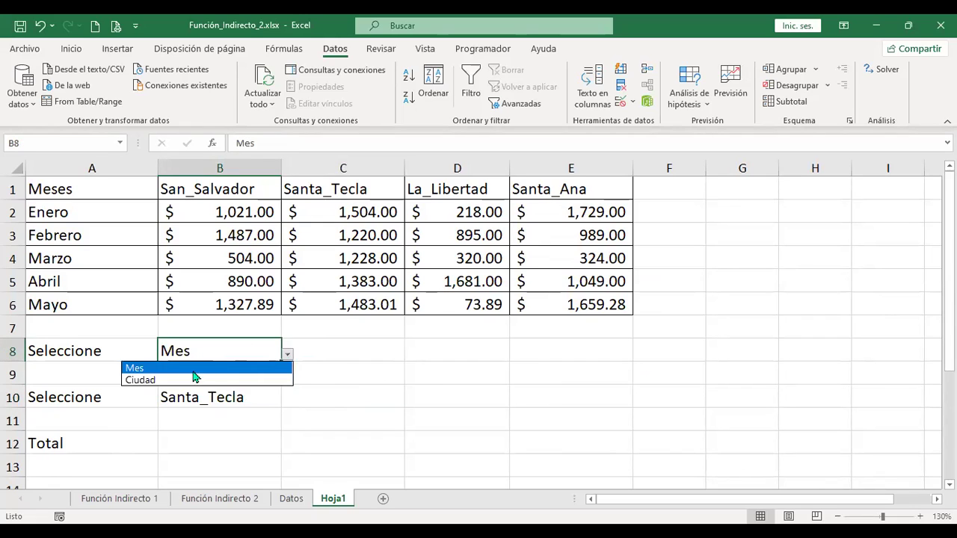
pyautogui.click(185, 383)
pyautogui.click(264, 412)
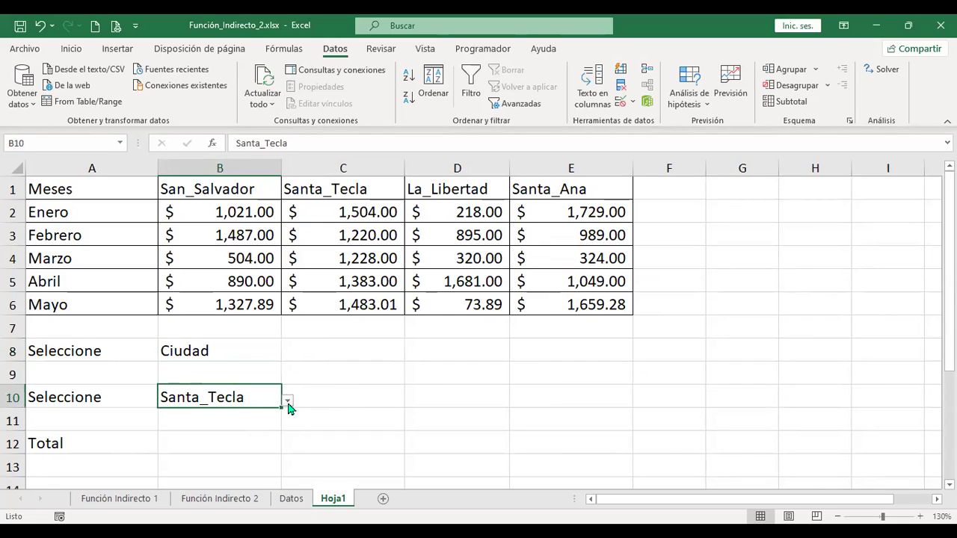
pyautogui.click(288, 402)
pyautogui.click(331, 381)
pyautogui.click(335, 373)
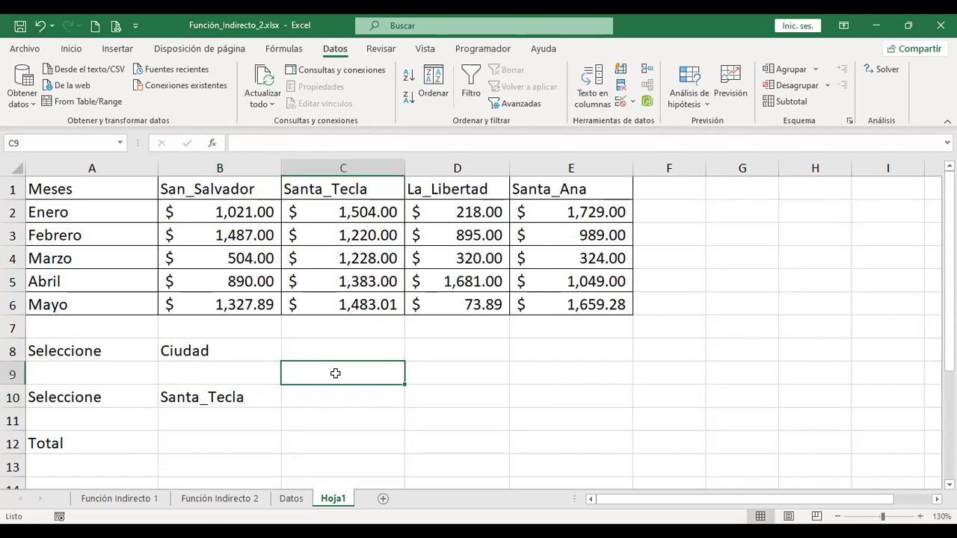
# Step: Test the dependent list again with Mes selected in B8, opening the B10 entries
pyautogui.click(246, 349)
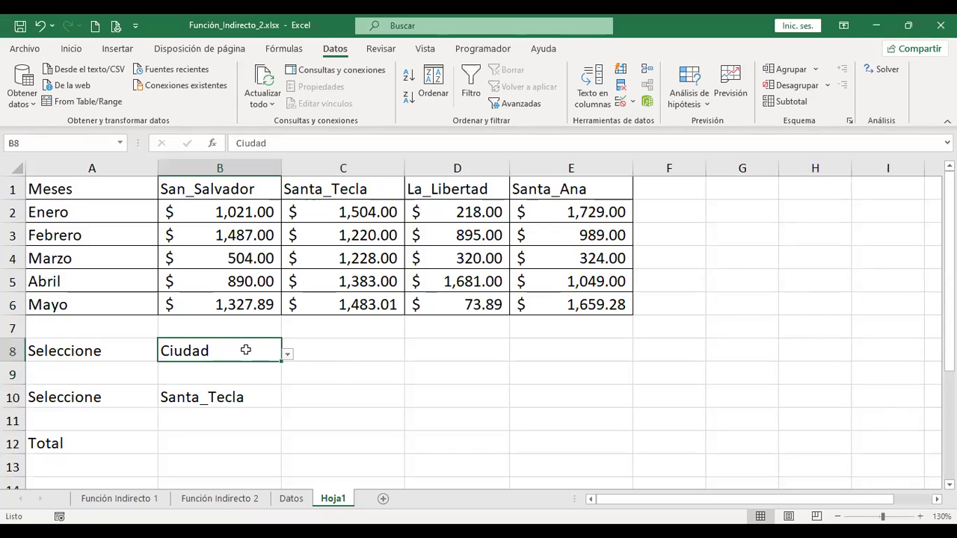
pyautogui.click(288, 358)
pyautogui.click(170, 368)
pyautogui.click(225, 400)
pyautogui.click(289, 402)
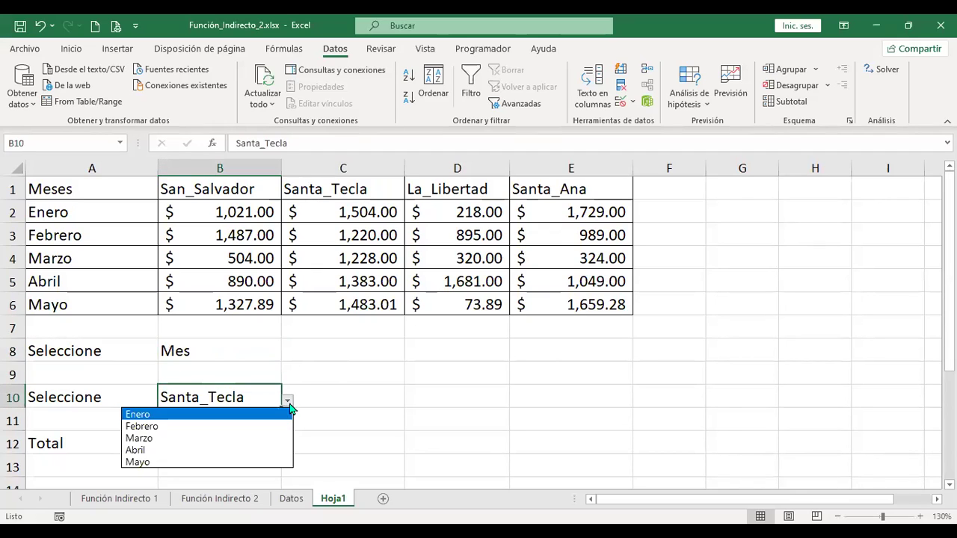
pyautogui.click(215, 349)
# Step: Return B8 to Ciudad and view the matching list in B10
pyautogui.click(217, 349)
pyautogui.click(288, 354)
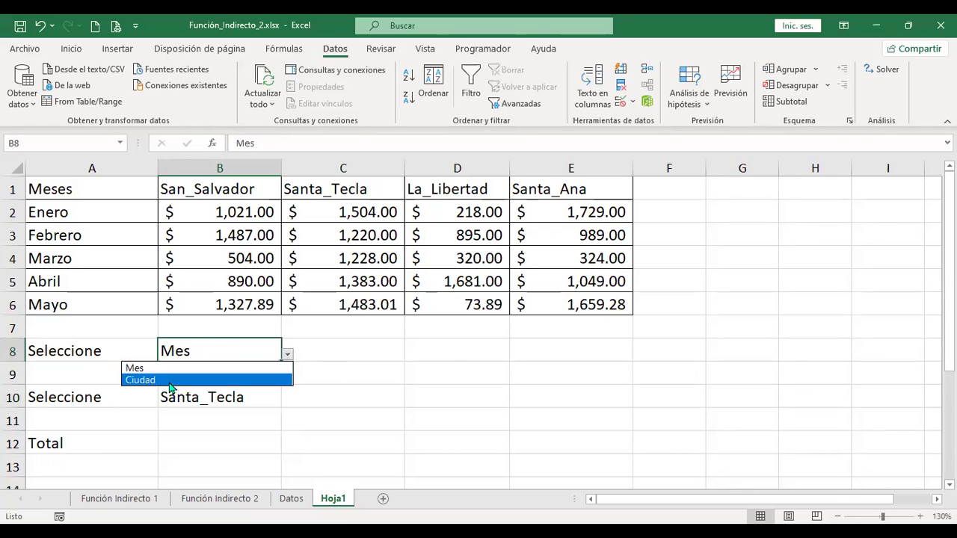
pyautogui.click(169, 382)
pyautogui.click(187, 394)
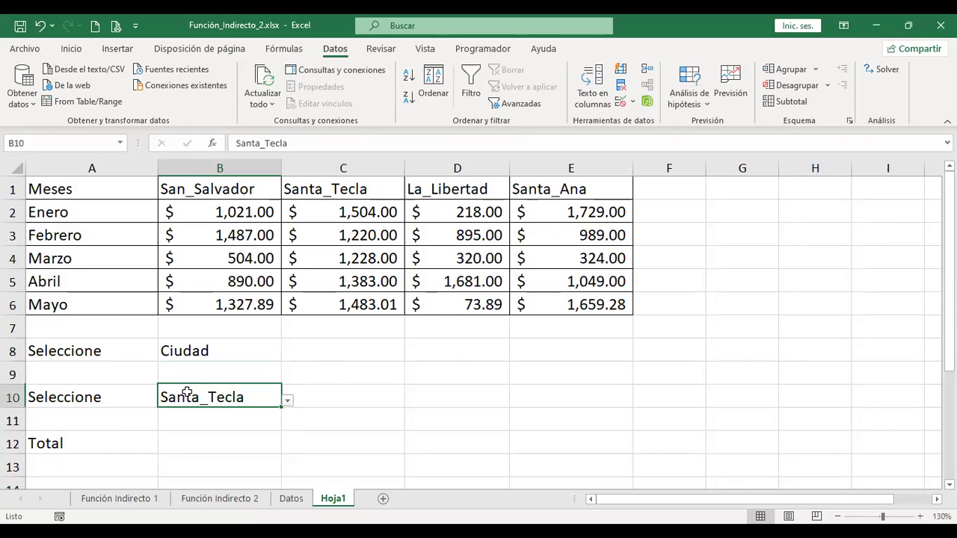
pyautogui.click(287, 404)
pyautogui.click(269, 351)
pyautogui.click(323, 352)
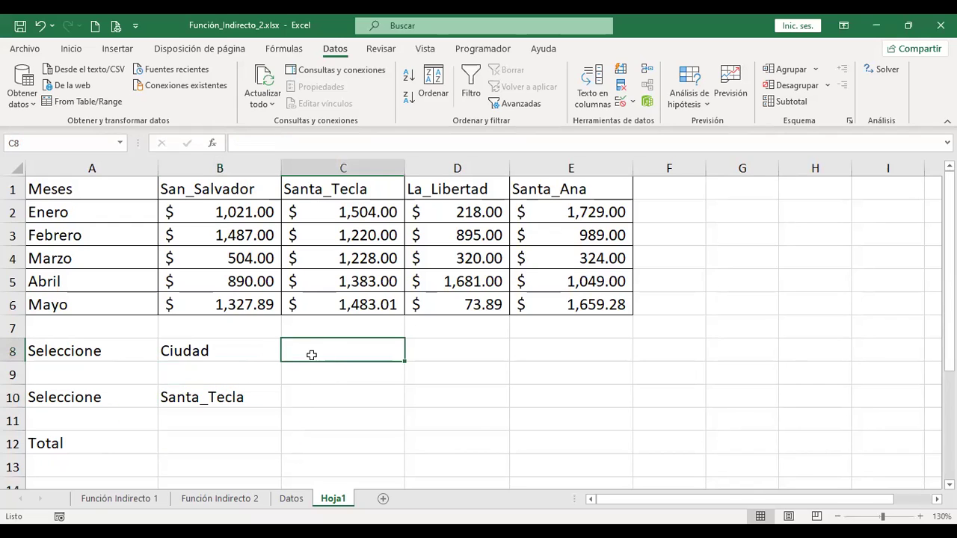
# Step: Review the B8 selection and the cell ranges named mes and Ciudad
pyautogui.click(217, 350)
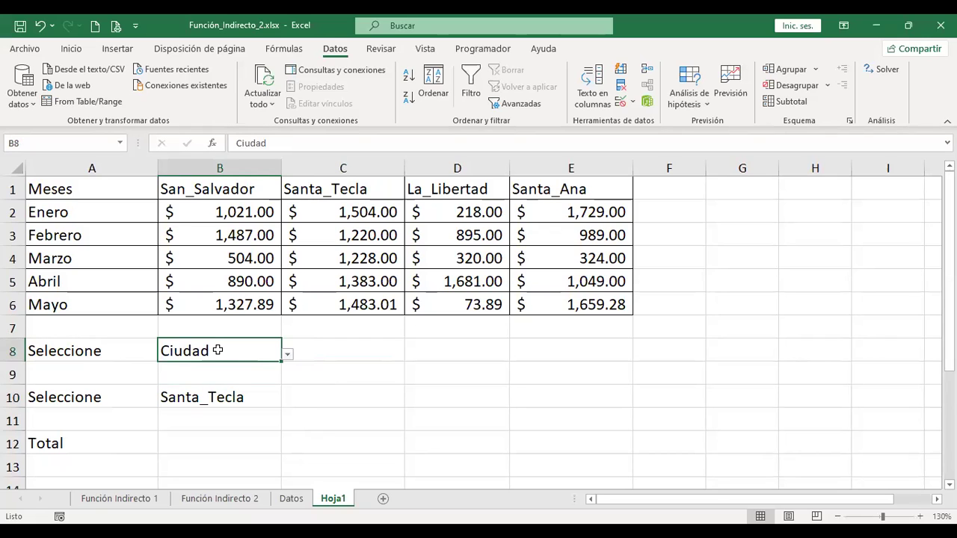
pyautogui.moveTo(112, 213); pyautogui.dragTo(98, 307)
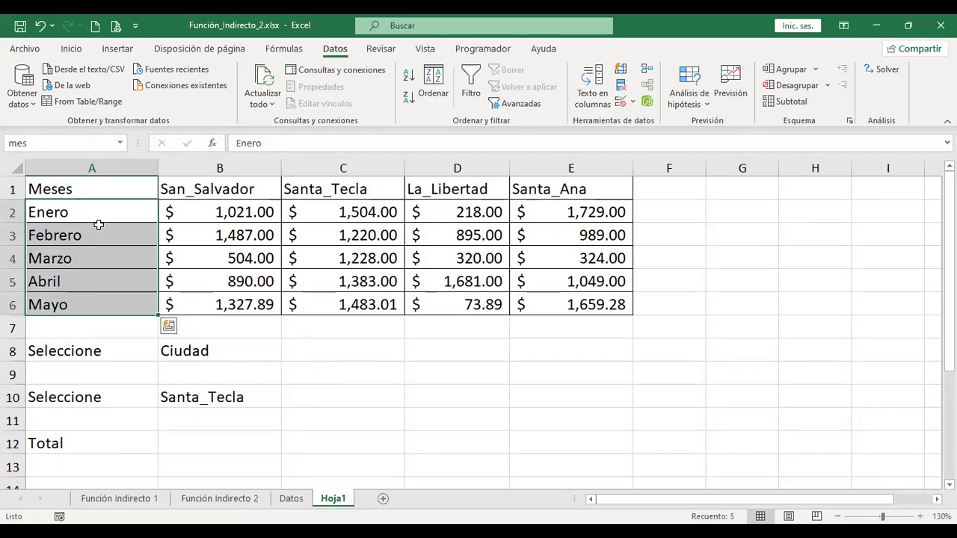
pyautogui.moveTo(218, 185); pyautogui.dragTo(523, 190)
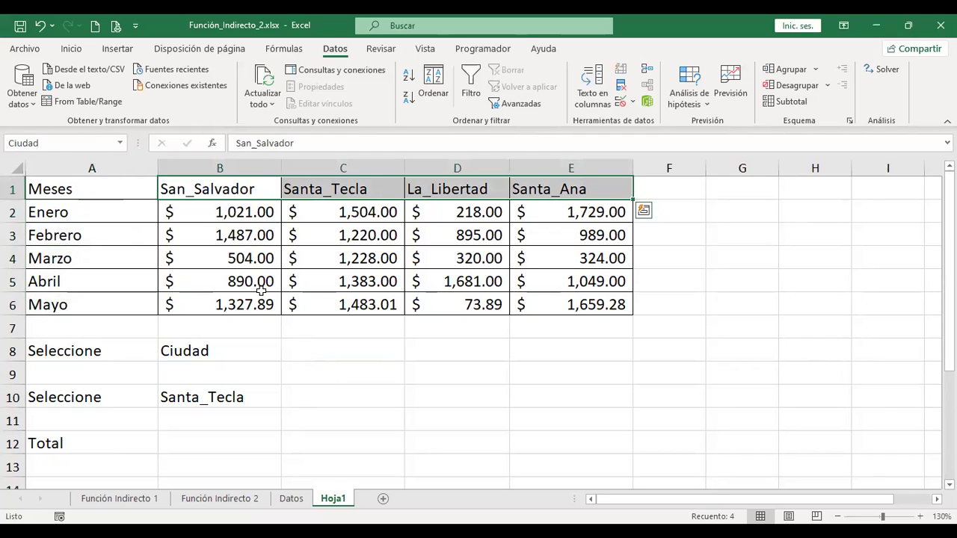
# Step: Select Mes in B8 once more and look through the B10 drop-down list
pyautogui.click(263, 349)
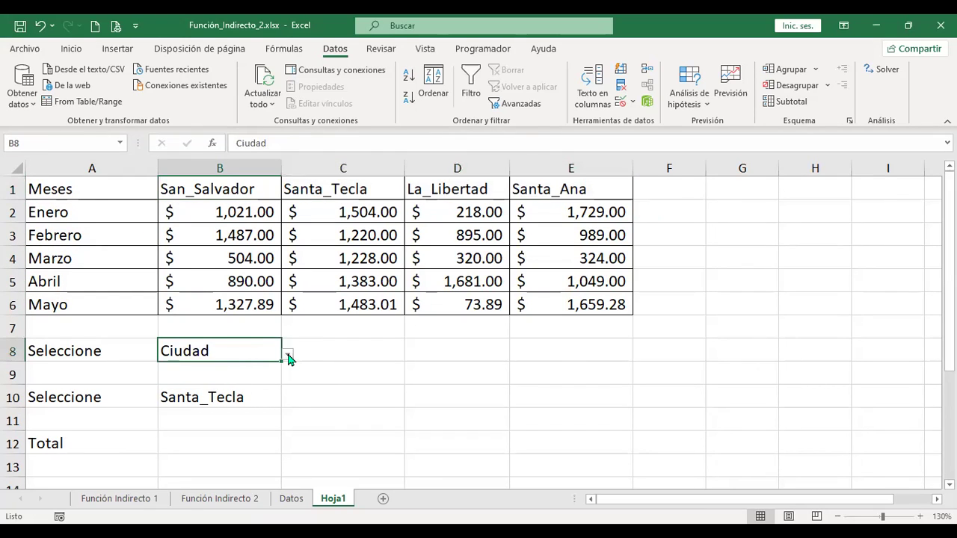
pyautogui.click(289, 357)
pyautogui.click(177, 365)
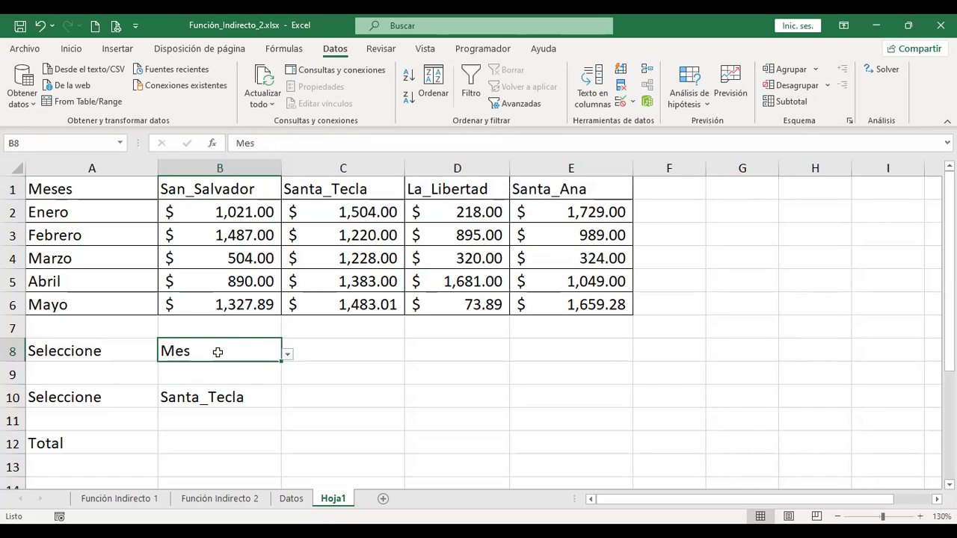
pyautogui.click(217, 395)
pyautogui.click(287, 402)
pyautogui.click(246, 364)
# Step: Set B8 to Ciudad and open the B10 list to check its entries, leaving the current city selected
pyautogui.click(266, 345)
pyautogui.click(289, 356)
pyautogui.click(170, 379)
pyautogui.click(188, 391)
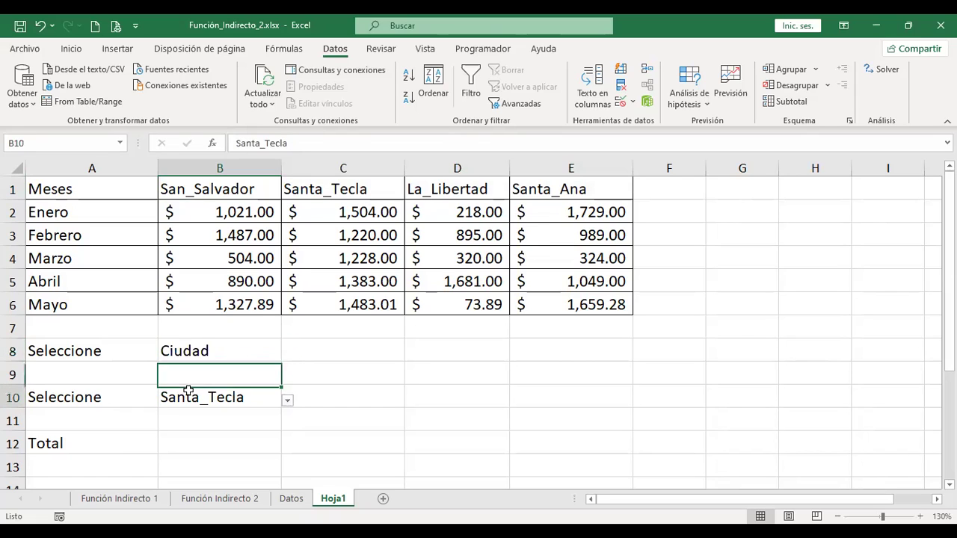
pyautogui.click(287, 401)
pyautogui.click(324, 383)
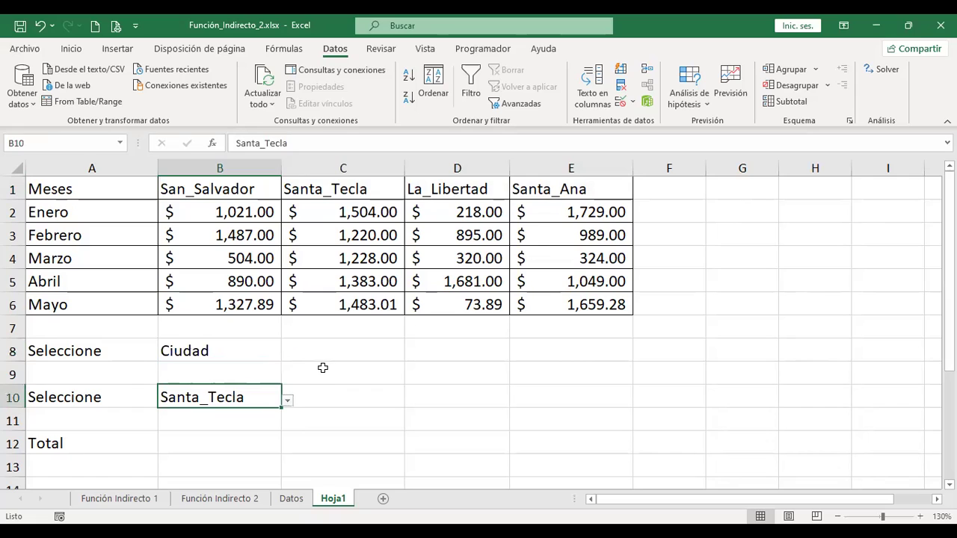
pyautogui.click(321, 367)
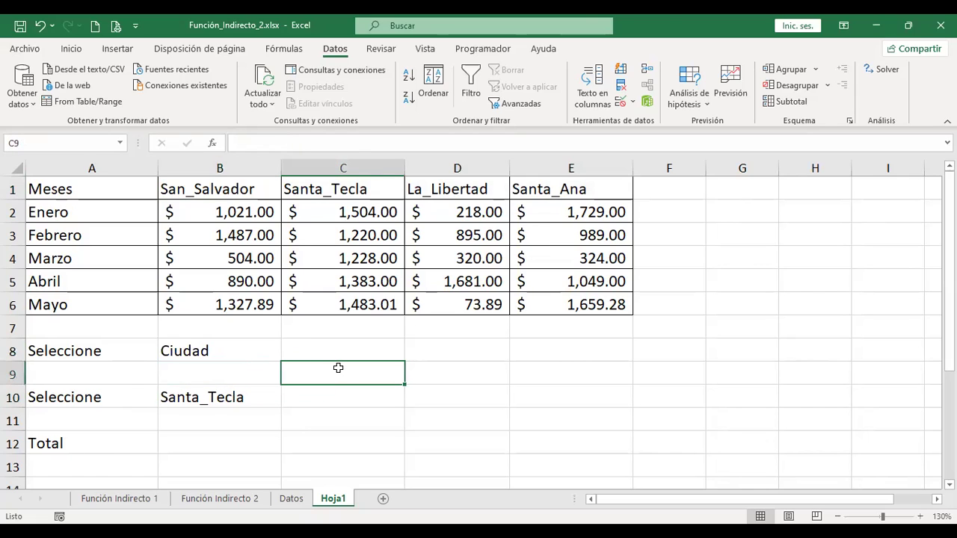